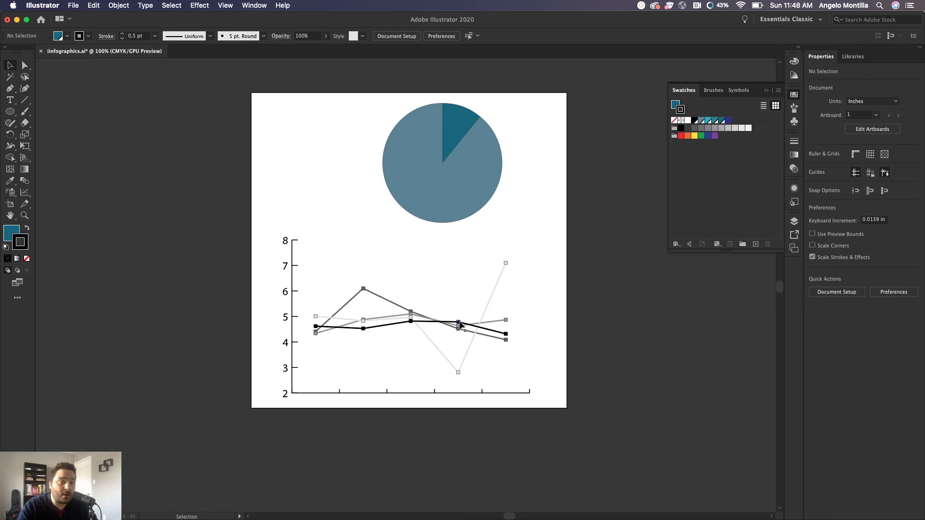
Step: Move the existing pie chart and line graph together off the artboard onto the empty canvas at its left
drag(256, 139, 559, 418)
drag(432, 192, 123, 189)
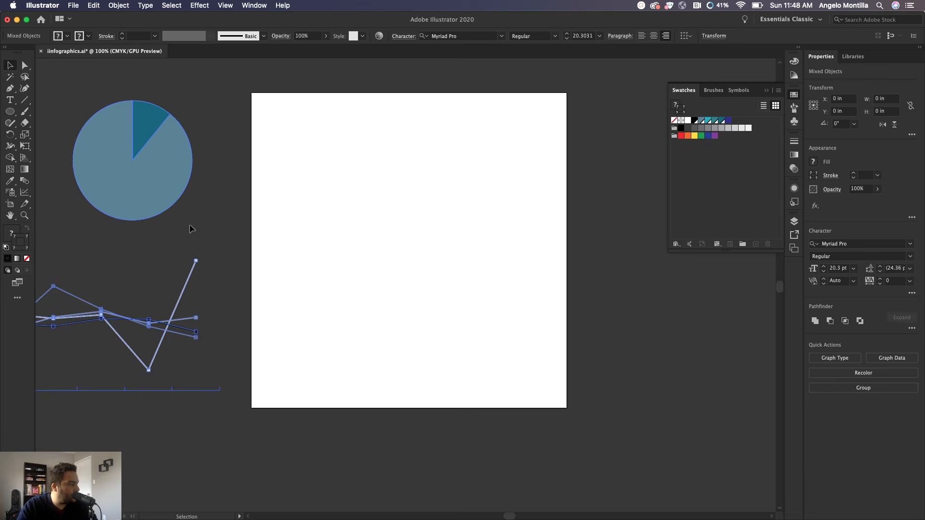
scroll(279, 247, left, 5)
drag(348, 193, 186, 200)
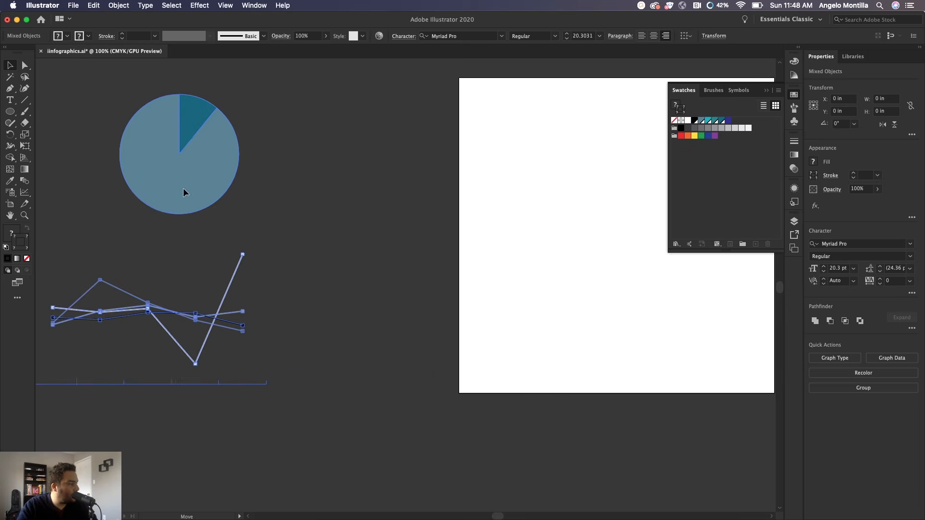
Step: Draw a pie graph about 2 in across with the Pie Graph tool in the upper-left part of the artboard
scroll(541, 213, right, 8)
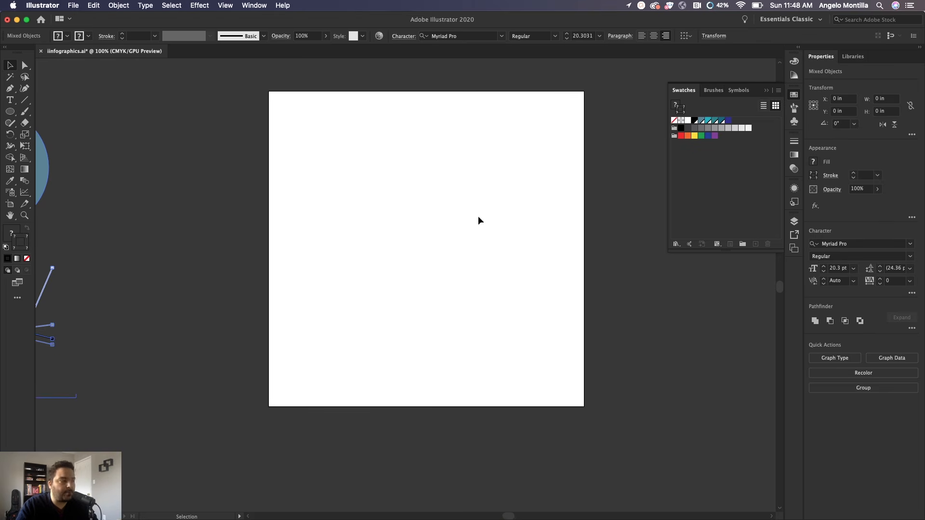
scroll(488, 206, up, 1)
drag(488, 197, 472, 240)
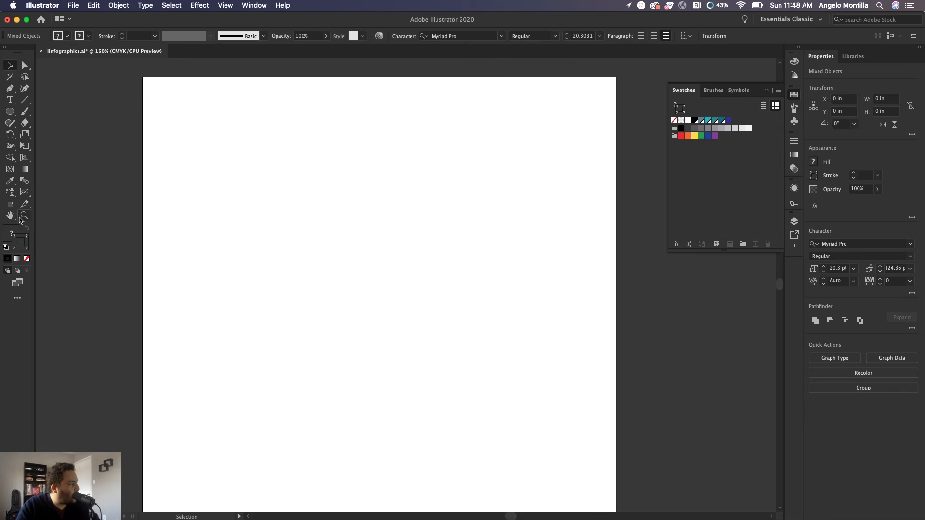
drag(24, 193, 87, 276)
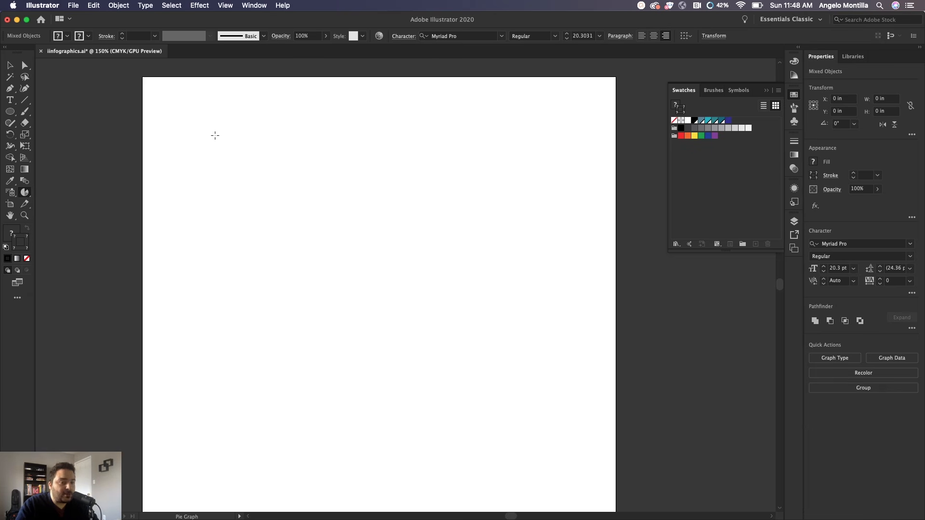
drag(212, 138, 341, 268)
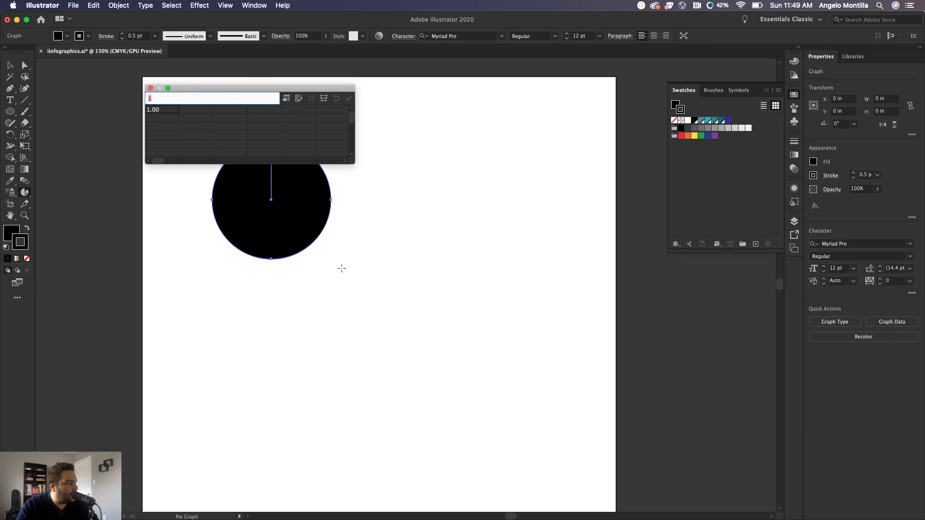
Step: Enter 11 and 89 in the first row of the pie graph's data, apply the values and close the data window
drag(192, 88, 403, 114)
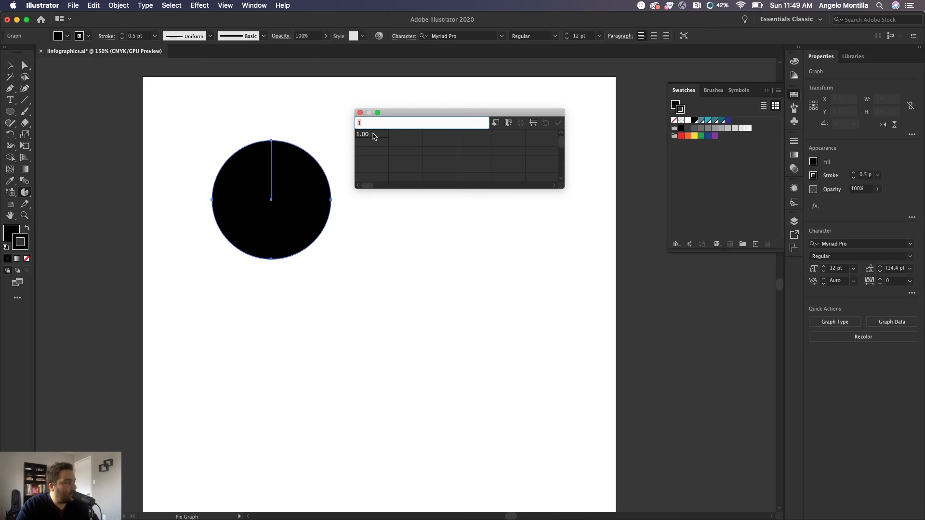
text(11)
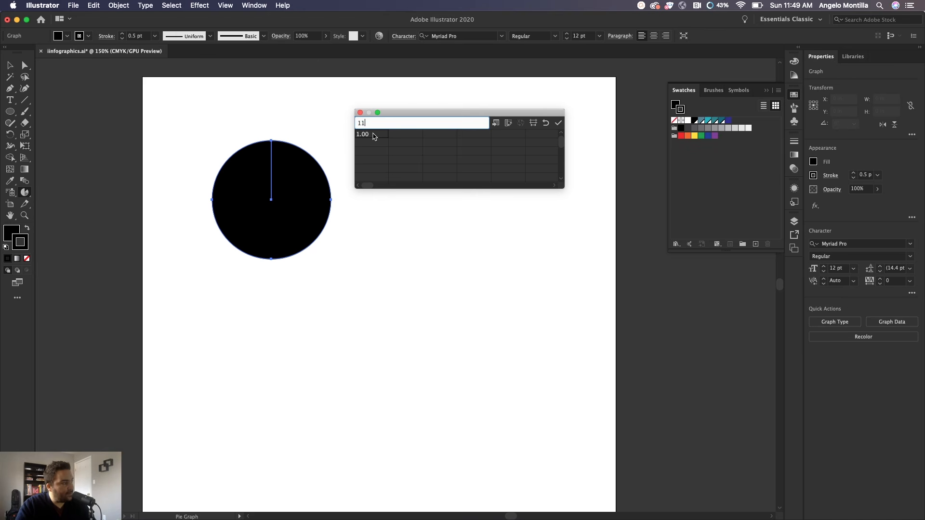
click(398, 137)
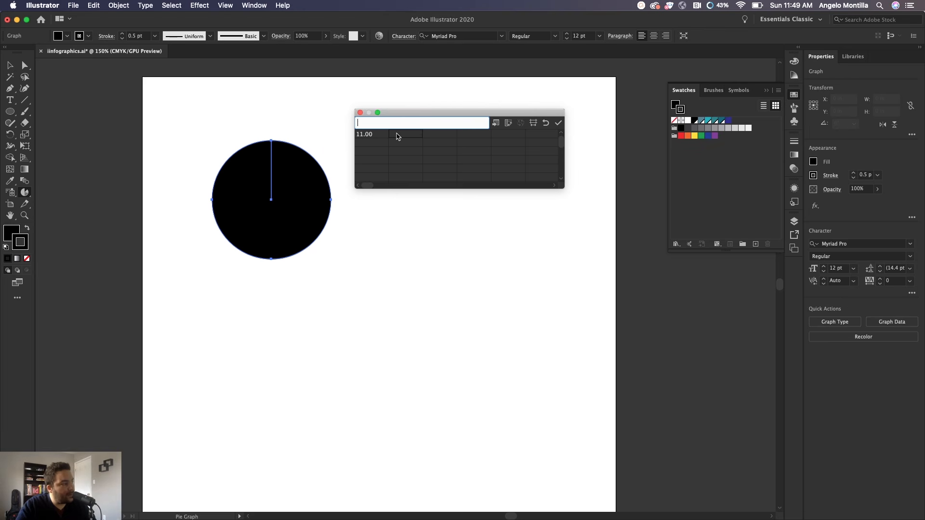
text(89)
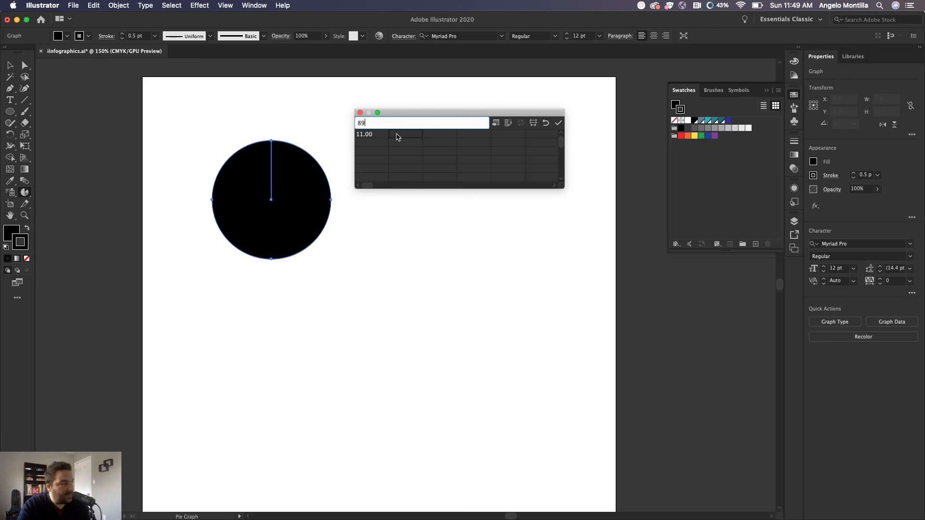
click(558, 124)
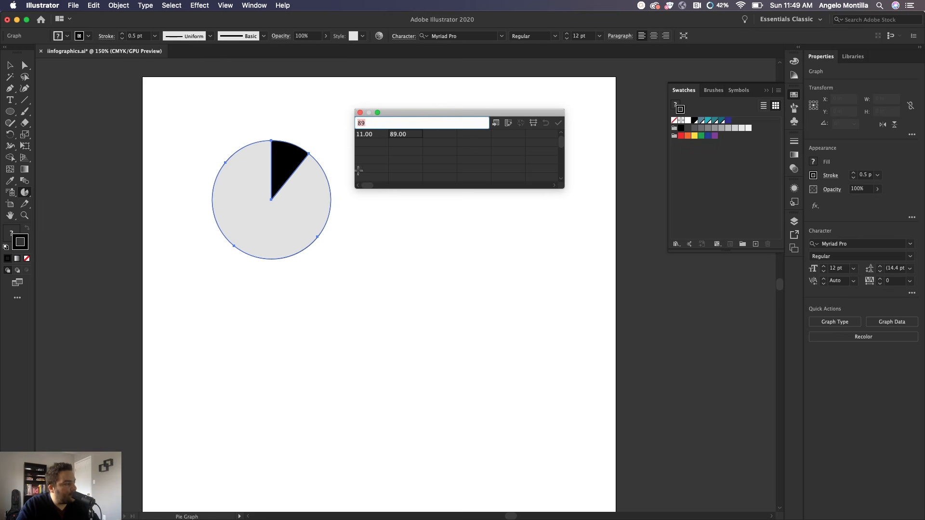
click(360, 113)
Step: Duplicate the pie graph beside the original on the artboard, and place another copy off the artboard's right side
key(v)
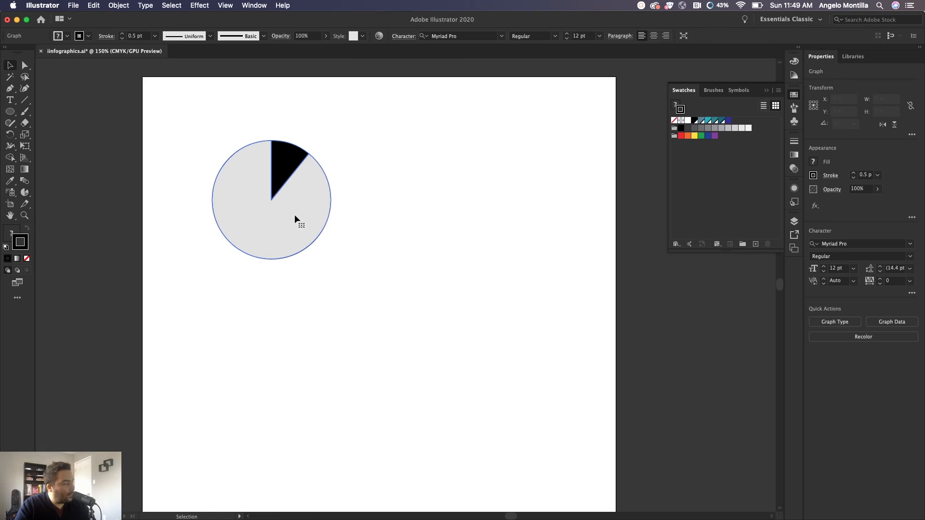
drag(298, 223, 452, 228)
scroll(481, 265, right, 5)
drag(349, 245, 656, 366)
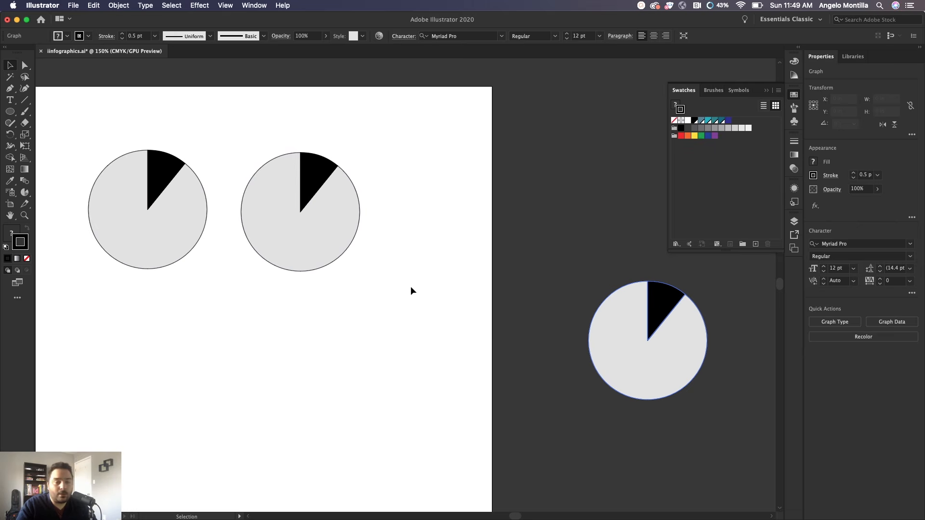
scroll(640, 371, left, 5)
scroll(512, 314, right, 8)
scroll(512, 314, down, 2)
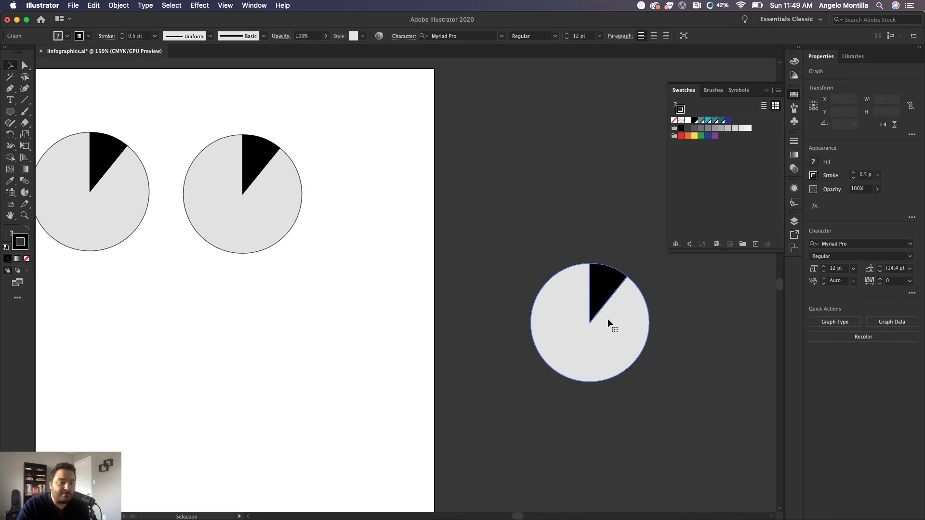
drag(602, 340, 391, 342)
key(Delete)
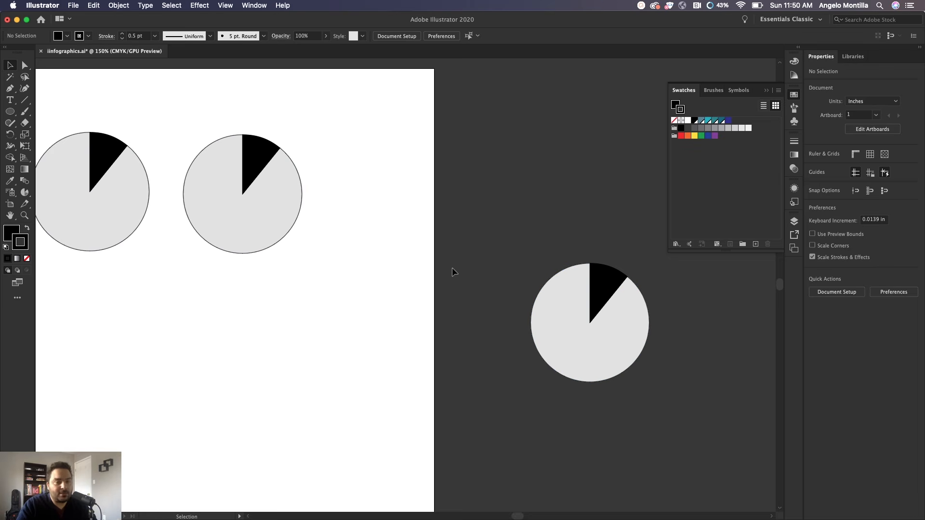
Step: Remove the stroke from both pie graphs on the artboard
drag(383, 268, 645, 345)
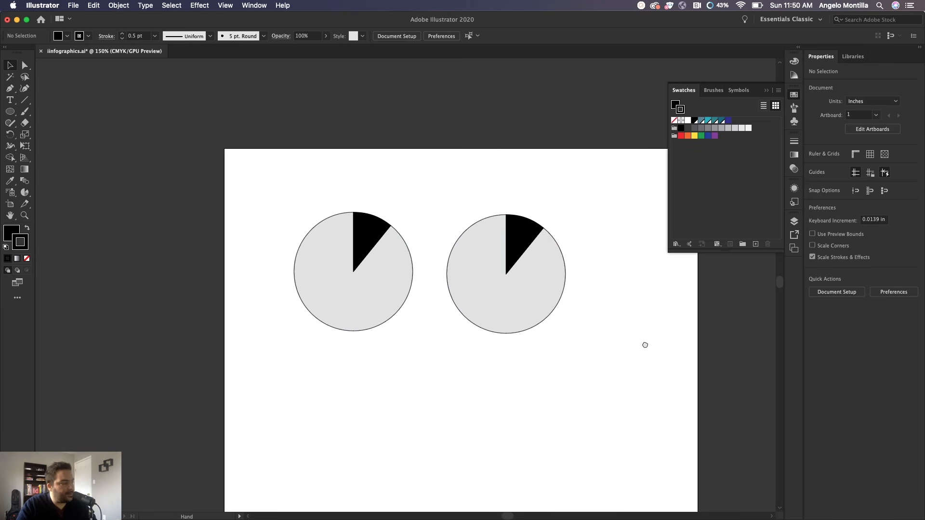
drag(281, 196, 588, 339)
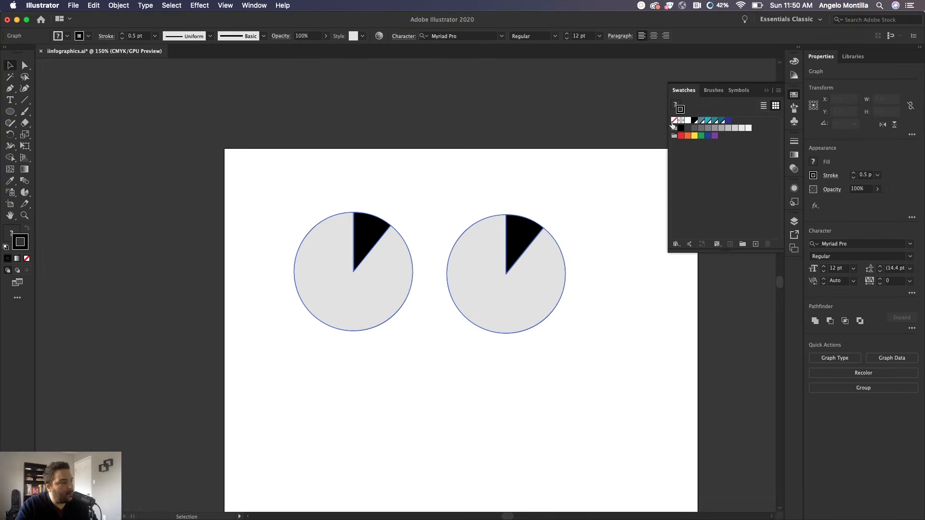
click(656, 128)
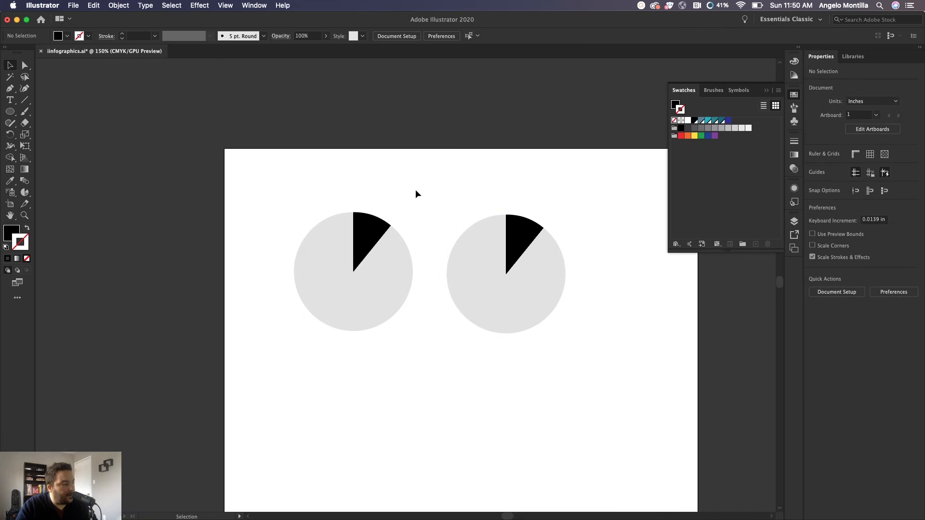
Step: Change the right pie graph's data to 25 and 75, apply the values and close the data window
drag(397, 199, 419, 170)
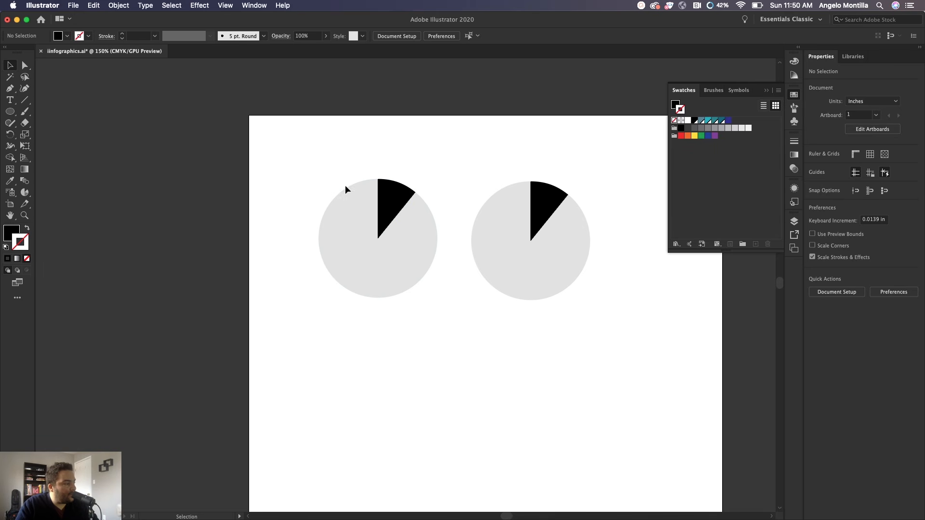
click(499, 233)
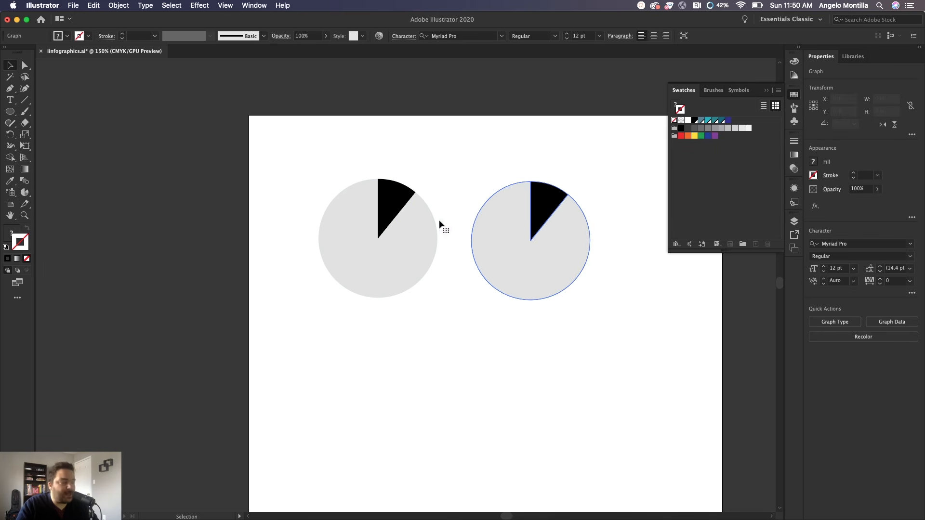
right_click(518, 210)
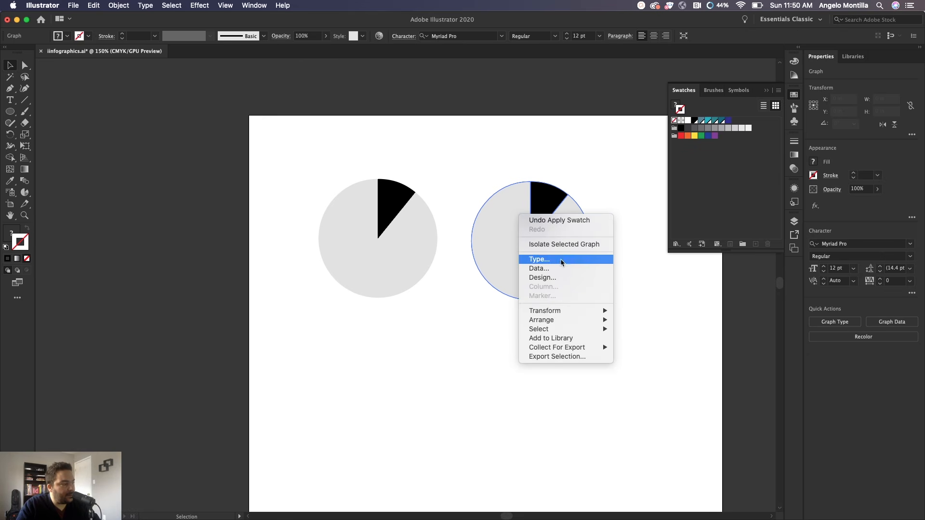
click(575, 269)
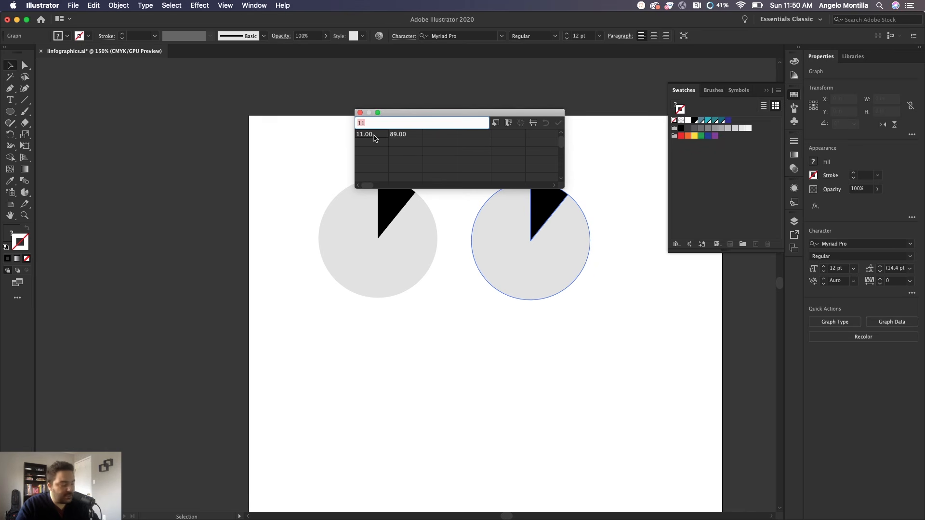
text(25)
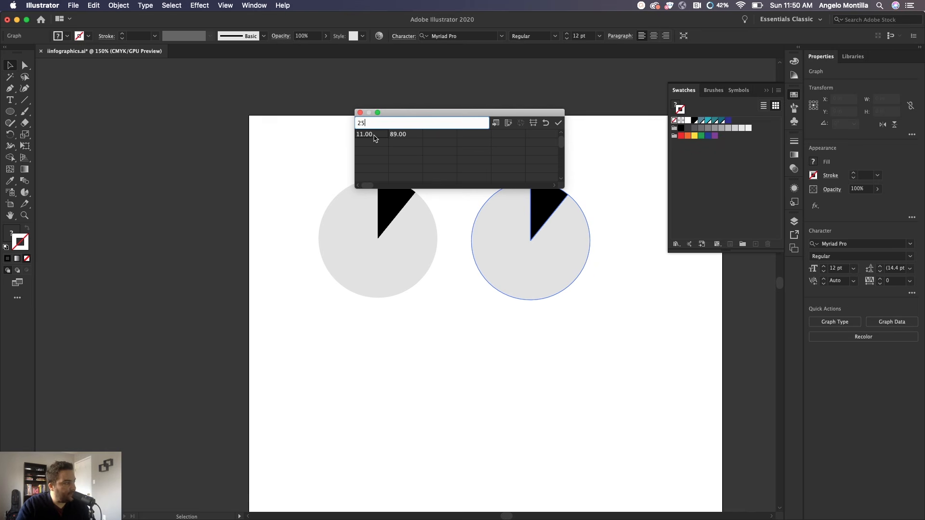
click(399, 138)
text(75)
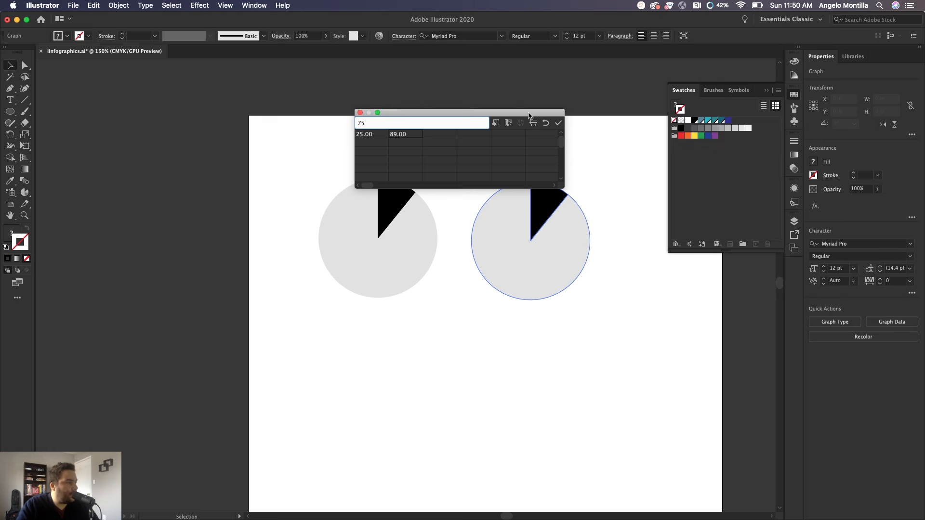
click(558, 123)
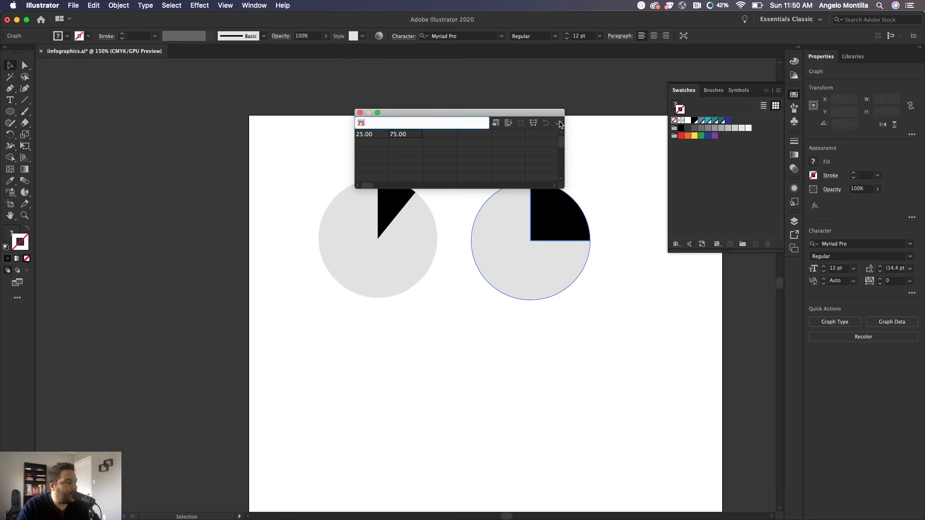
click(361, 113)
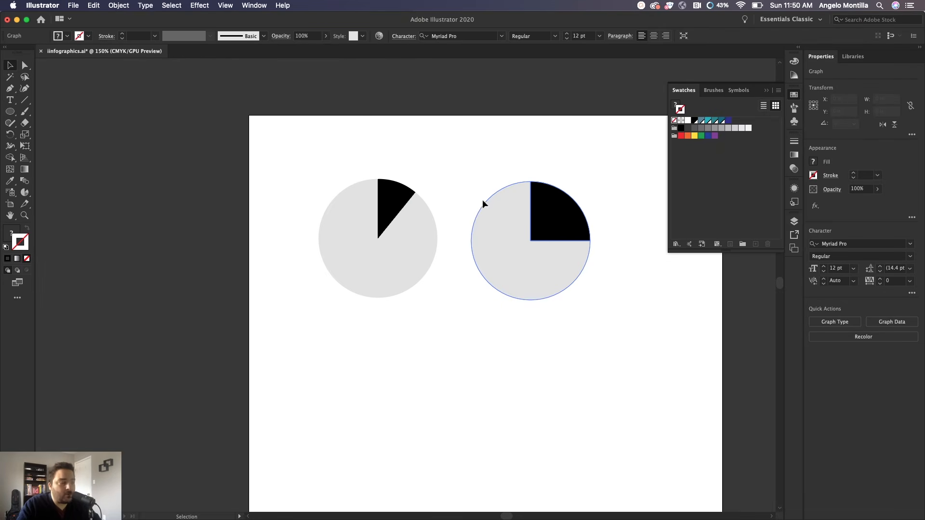
Step: Ungroup both pie graphs on the artboard into ordinary shapes, accepting the loss of graph data, and deselect them
shift+click(428, 233)
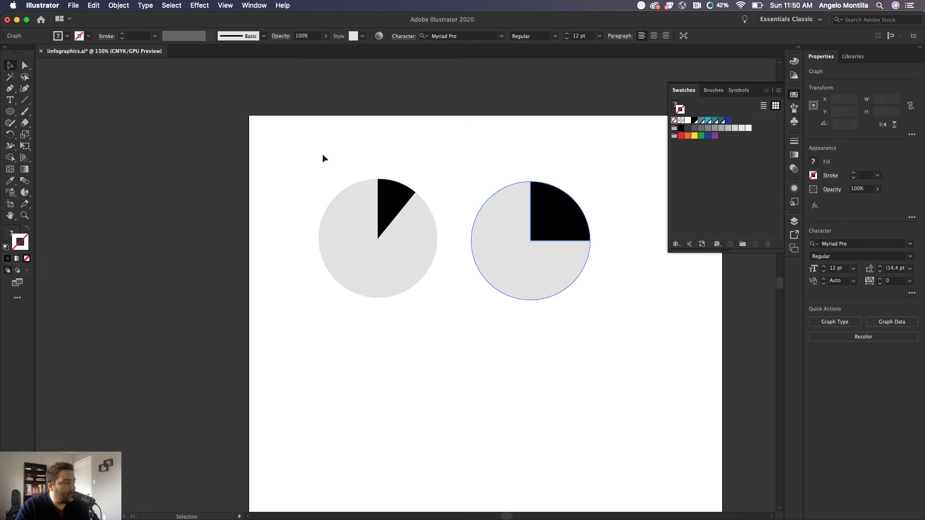
drag(322, 156, 618, 321)
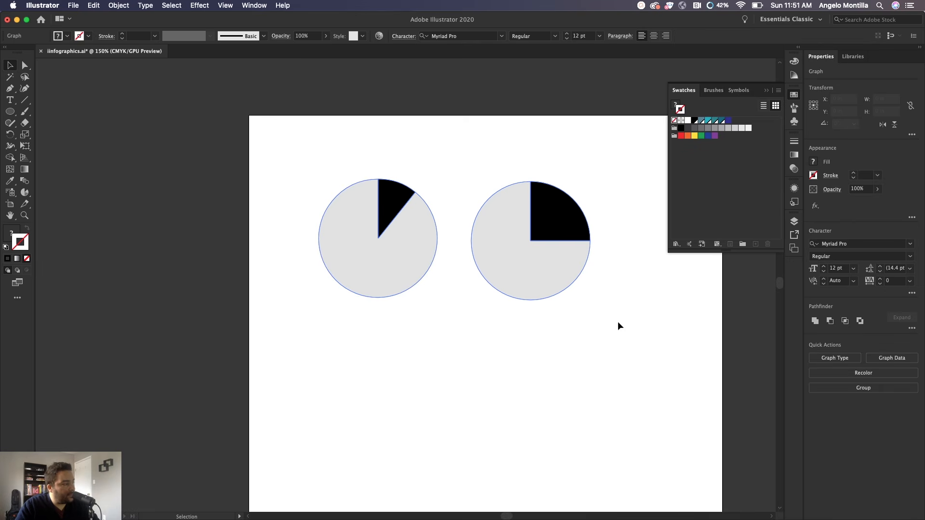
click(117, 6)
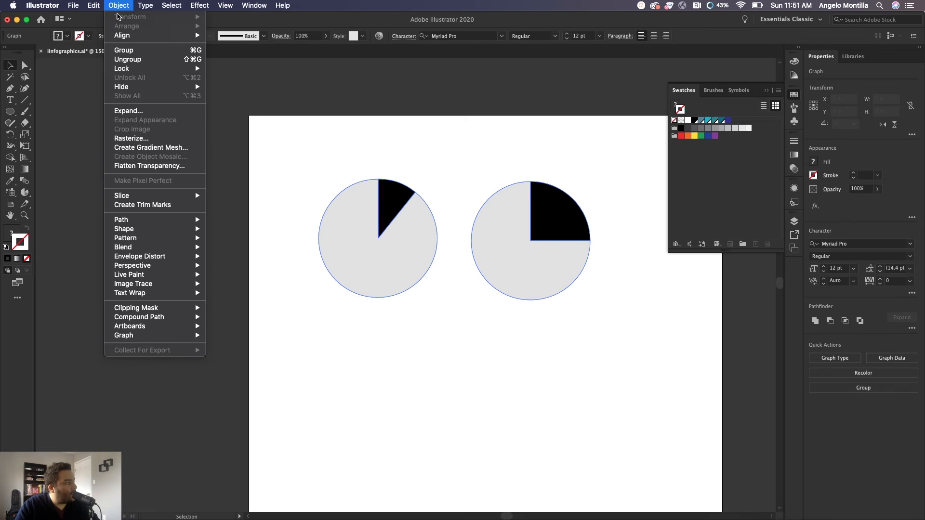
click(126, 59)
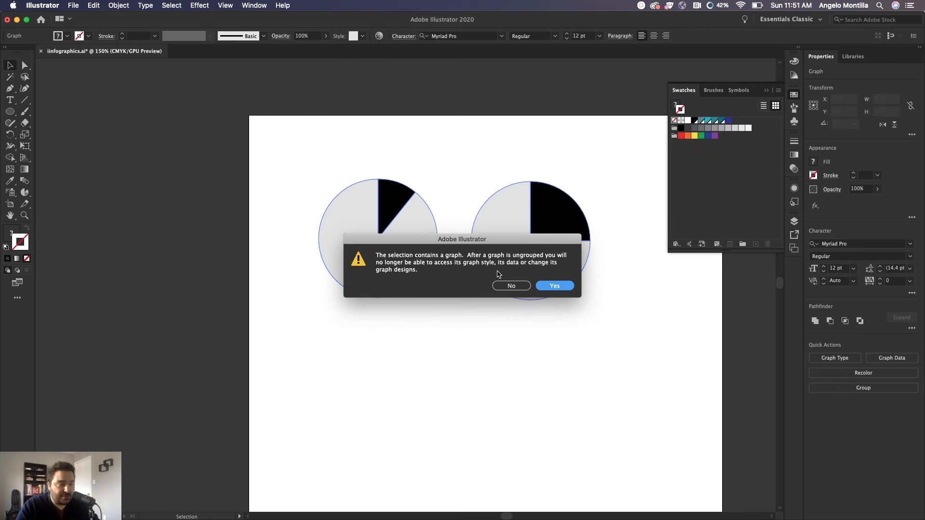
click(558, 286)
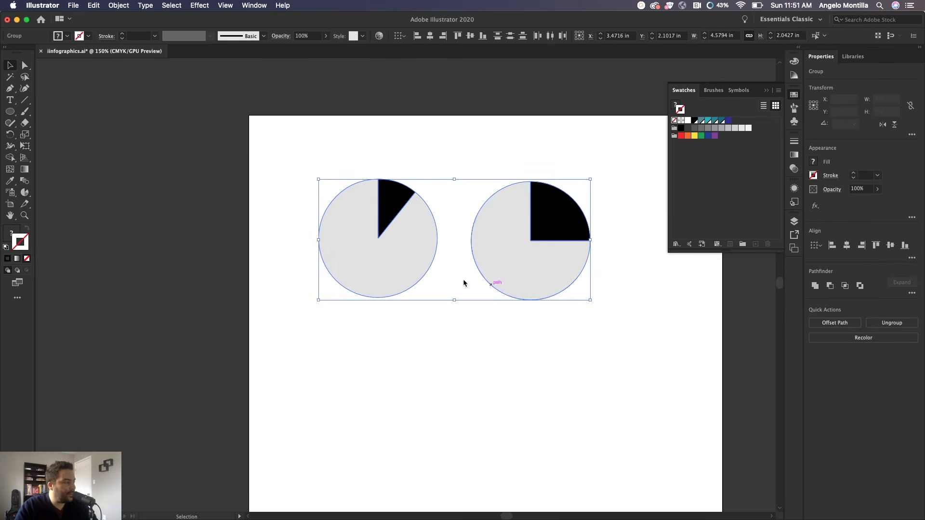
click(439, 157)
Step: Recolour the black slice in each of the two pie charts on the artboard with a dark teal fill, and deselect them
click(25, 67)
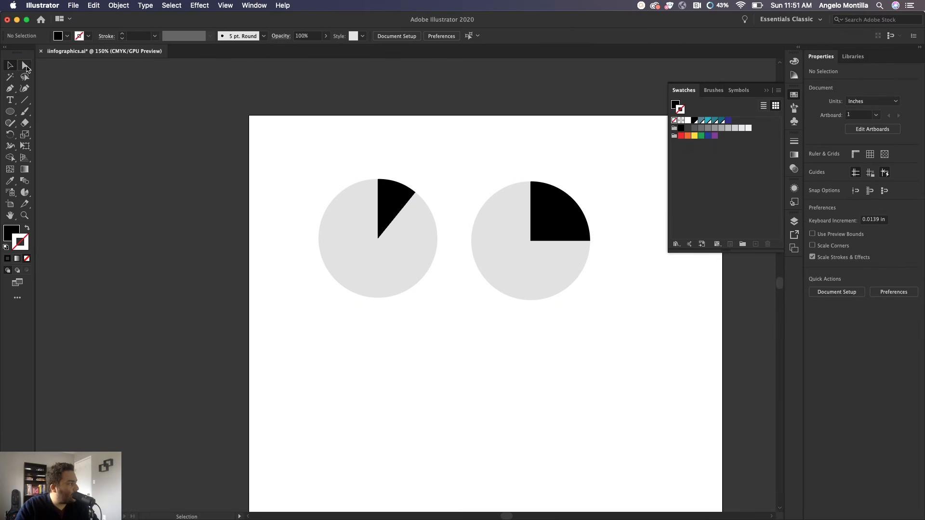
click(391, 200)
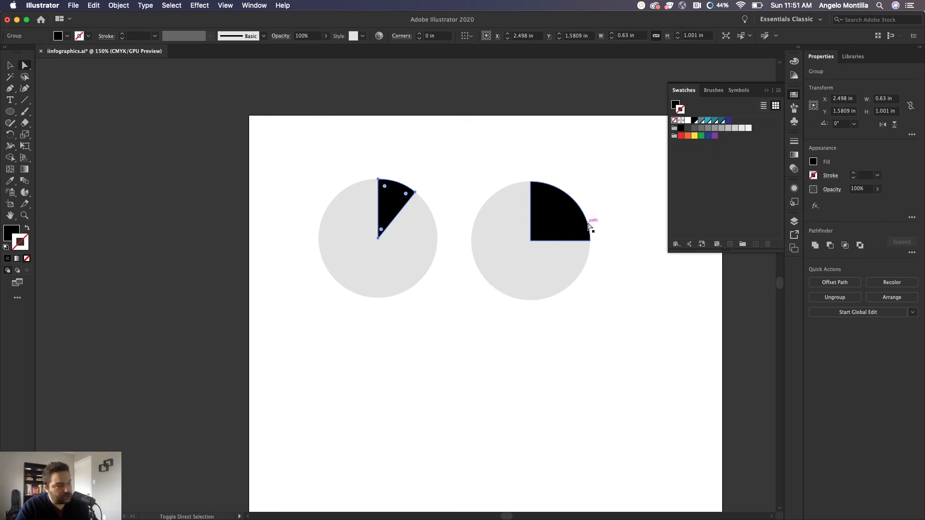
shift+click(553, 207)
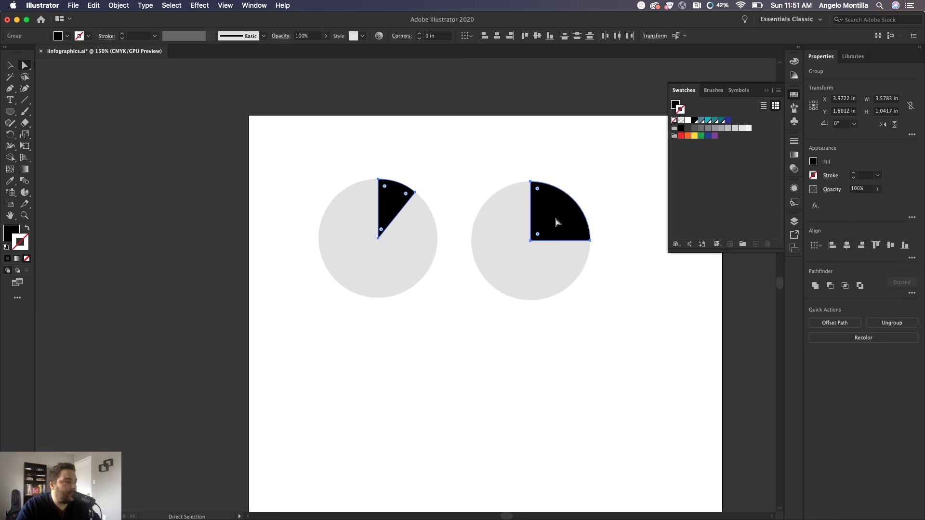
click(721, 122)
key(super+z)
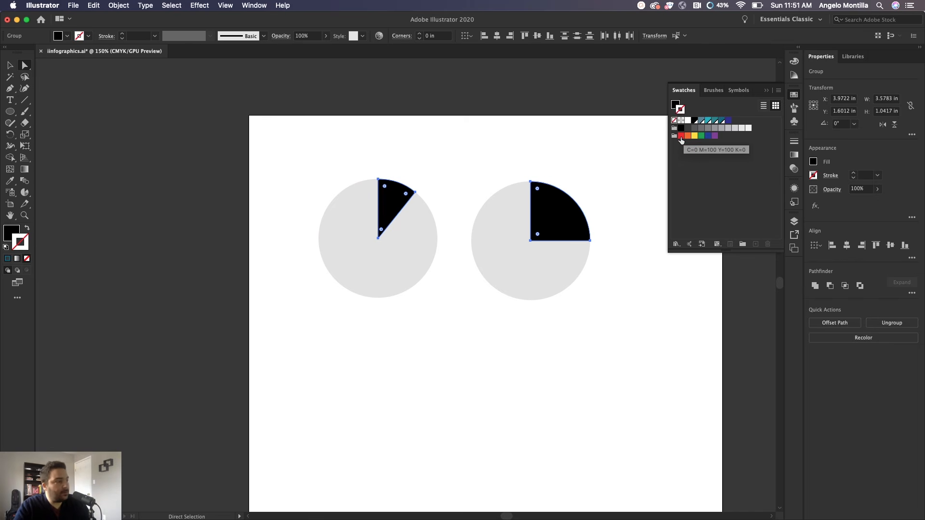
click(721, 120)
click(369, 141)
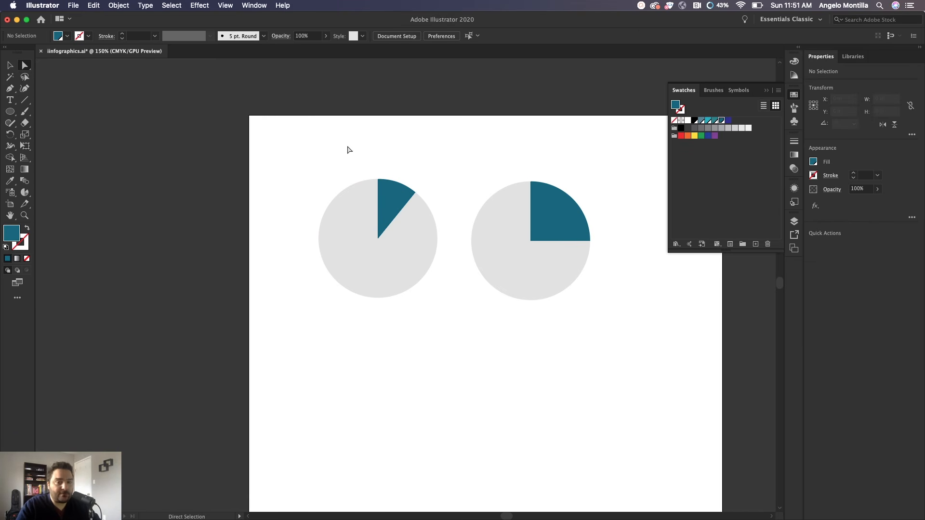
Step: Draw a circle about 1.46 in across centred on the left pie chart, and place a copy centred on the right pie chart
click(10, 114)
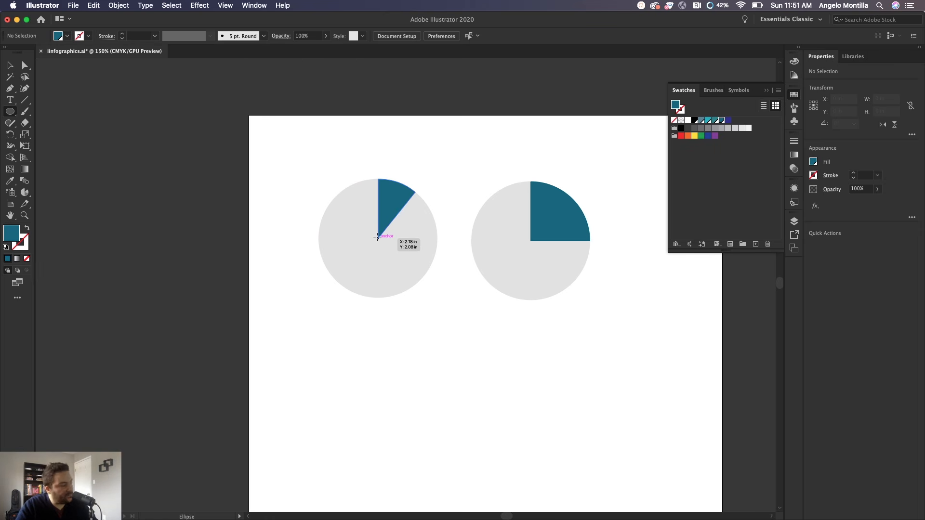
drag(376, 237, 413, 282)
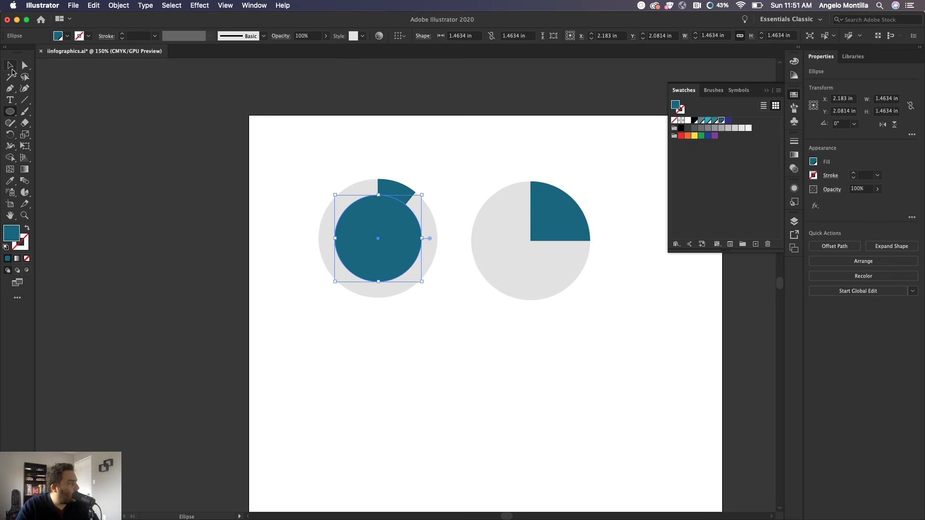
click(12, 71)
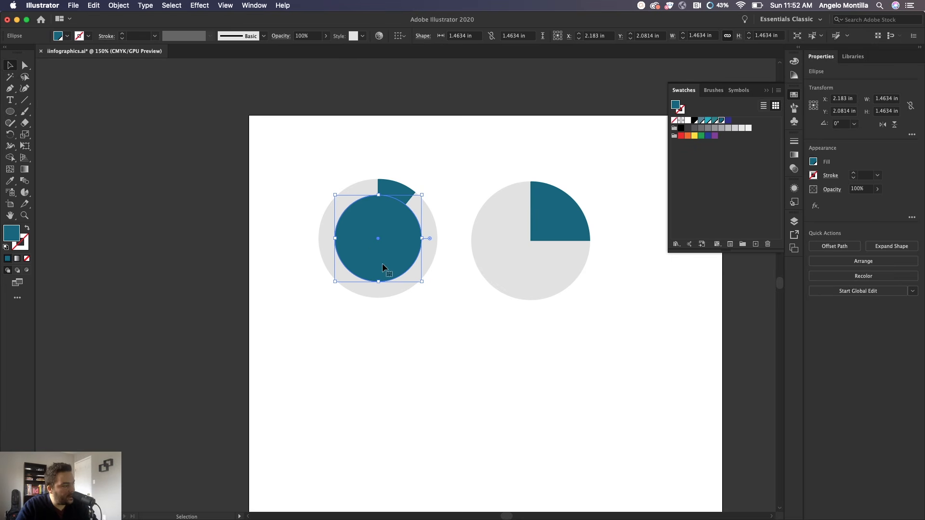
drag(384, 265, 537, 266)
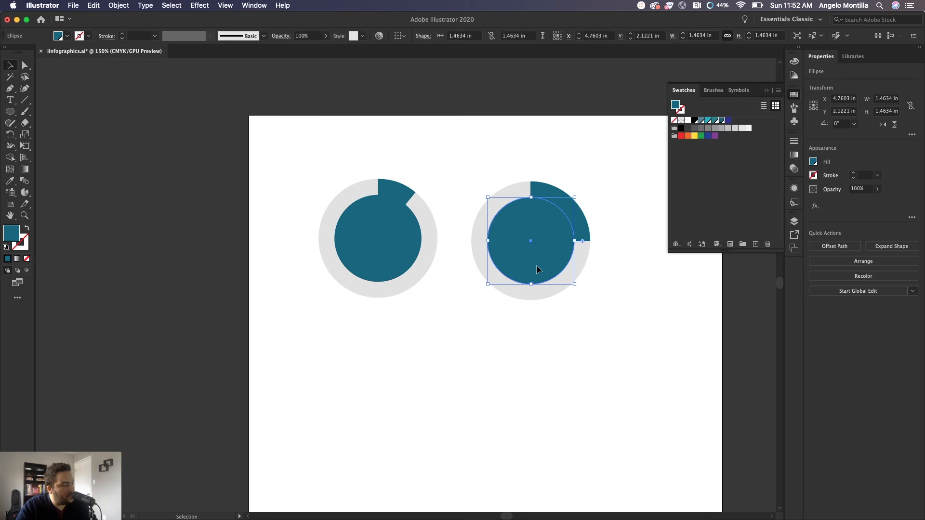
click(452, 183)
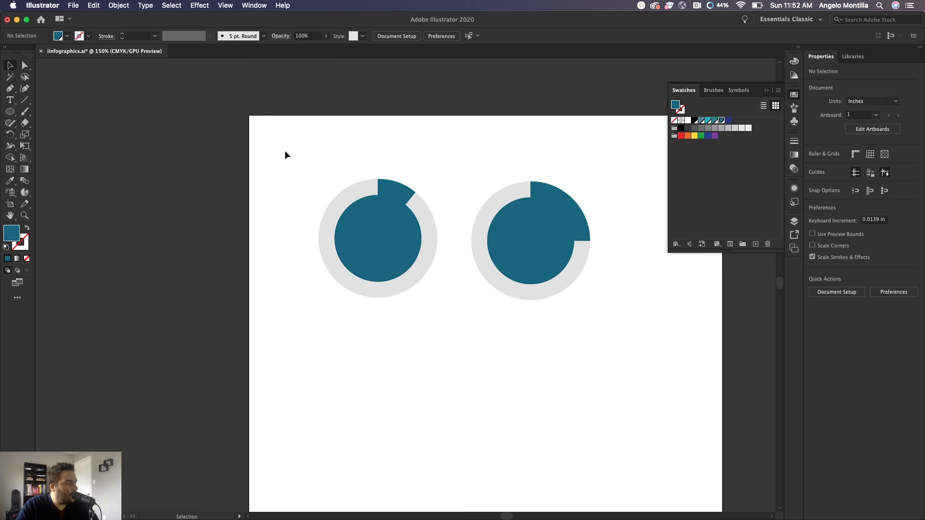
Step: Cut the inner circle areas out of both pie charts with the Shape Builder tool, leaving two rings, and deselect them
drag(304, 146, 648, 338)
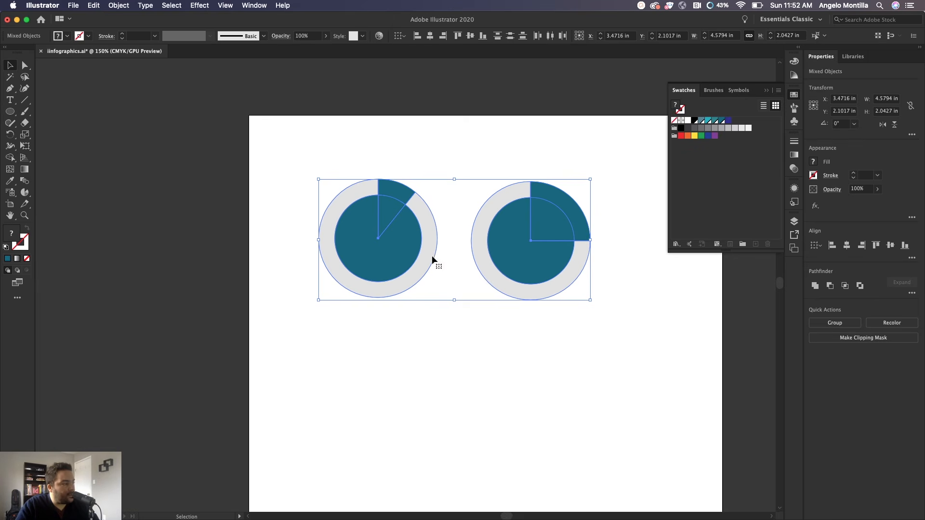
click(11, 160)
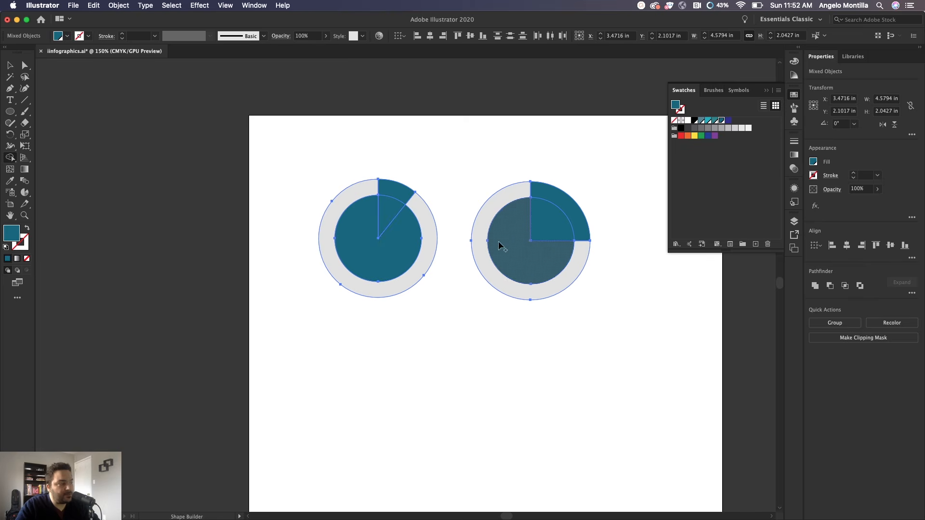
mouse_move(388, 242)
mouse_down()
mouse_move(358, 227)
mouse_move(373, 215)
mouse_move(398, 228)
mouse_move(396, 248)
mouse_up()
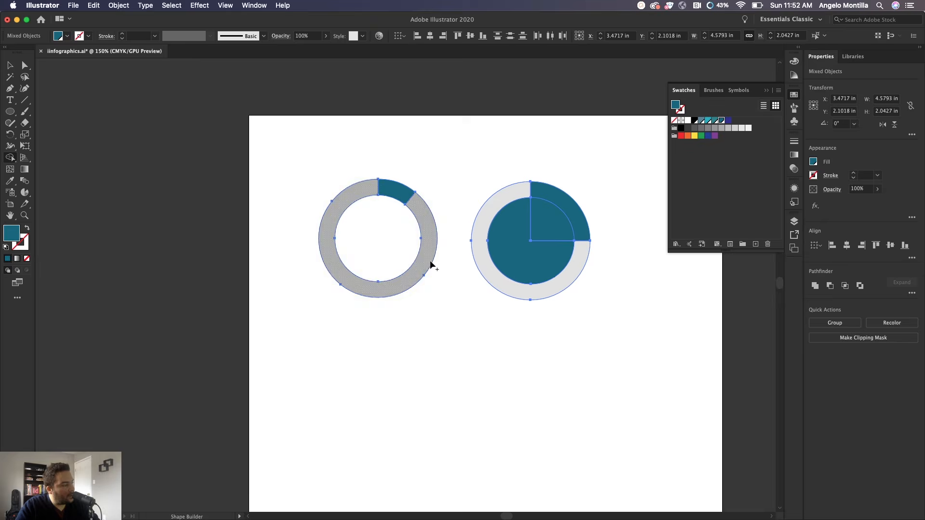
alt+click(512, 245)
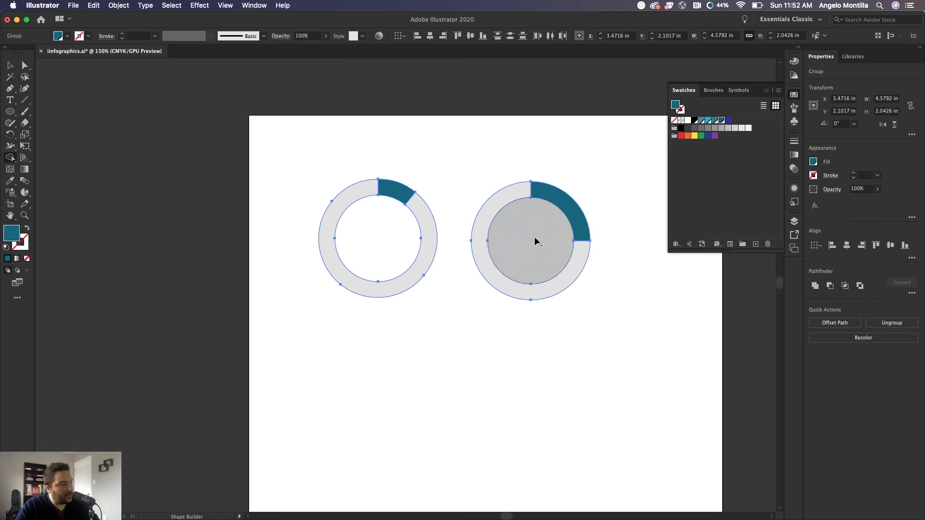
click(10, 65)
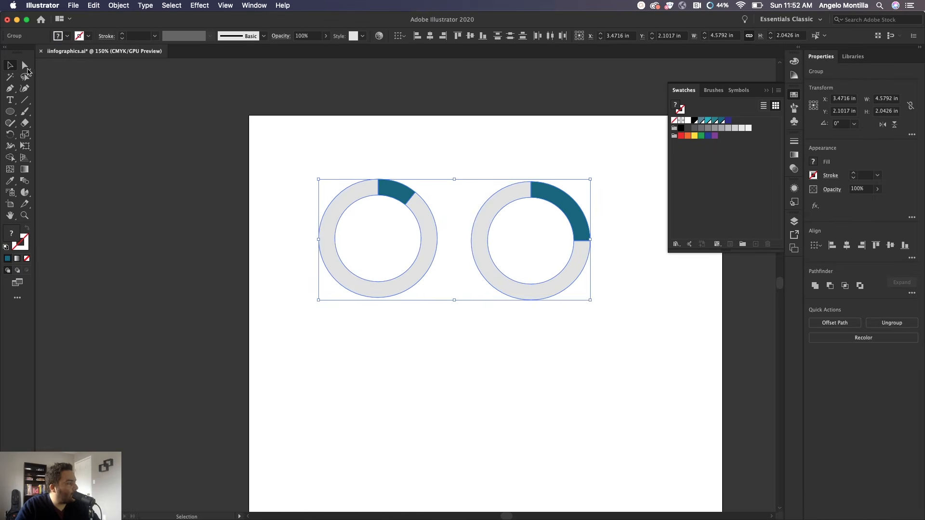
click(319, 165)
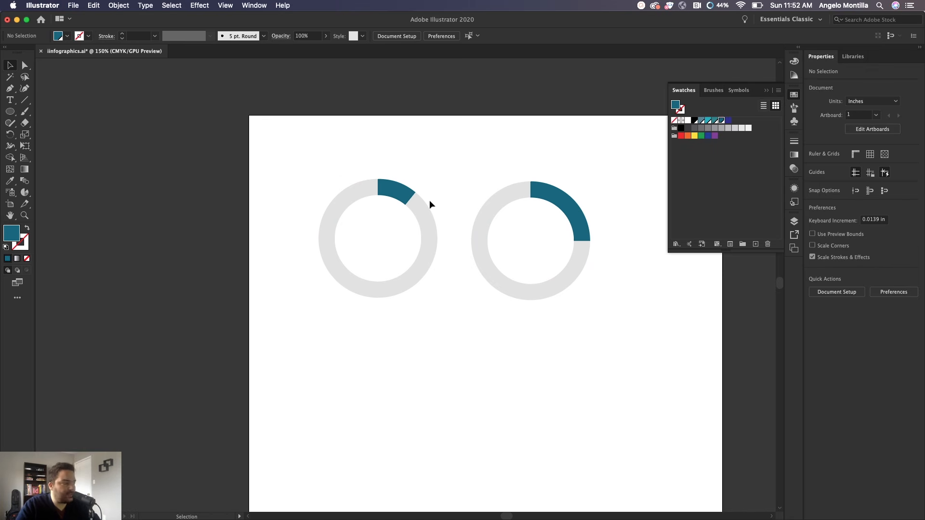
Step: Move both ring charts off the artboard's right side, above the spare pie graph, leaving the artboard empty
scroll(450, 219, down, 3)
scroll(450, 218, up, 3)
drag(324, 159, 617, 301)
drag(384, 290, 610, 232)
drag(468, 292, 483, 255)
scroll(482, 256, down, 1)
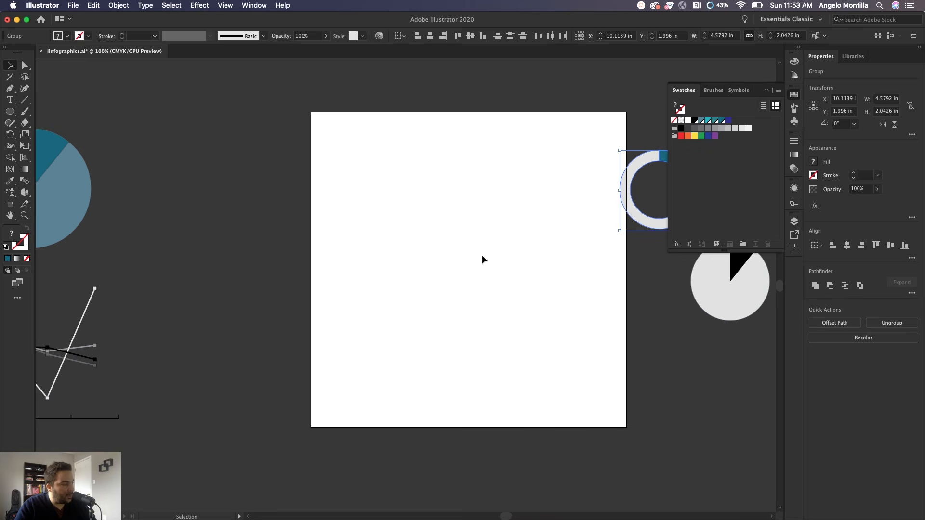
scroll(459, 268, up, 1)
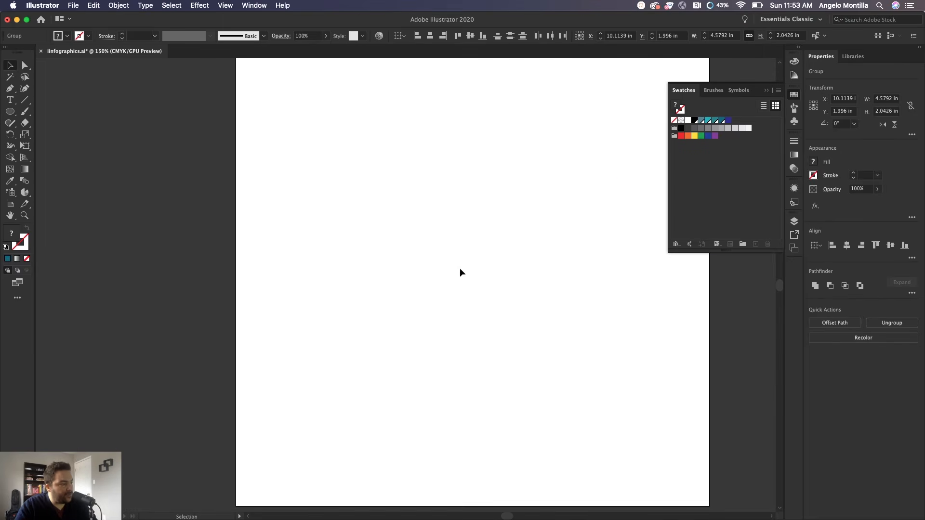
drag(578, 246, 252, 270)
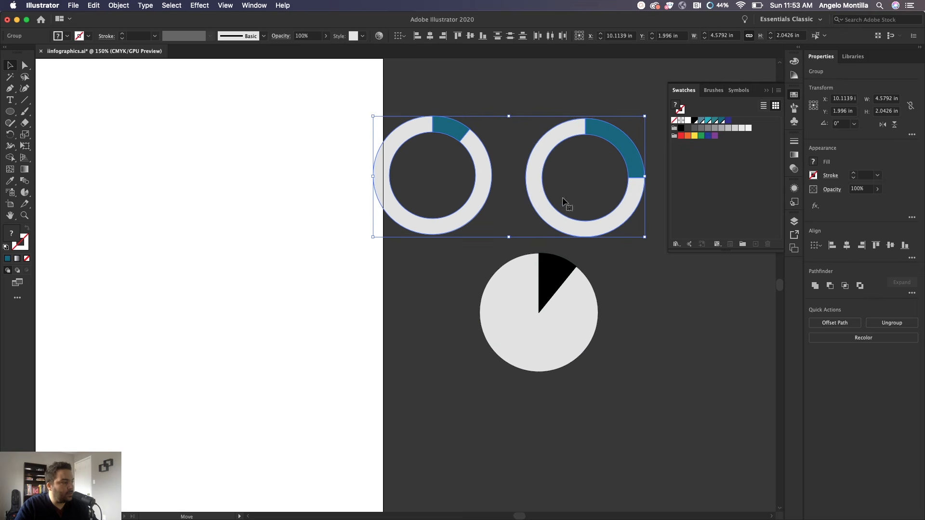
drag(541, 212, 600, 172)
drag(351, 244, 599, 255)
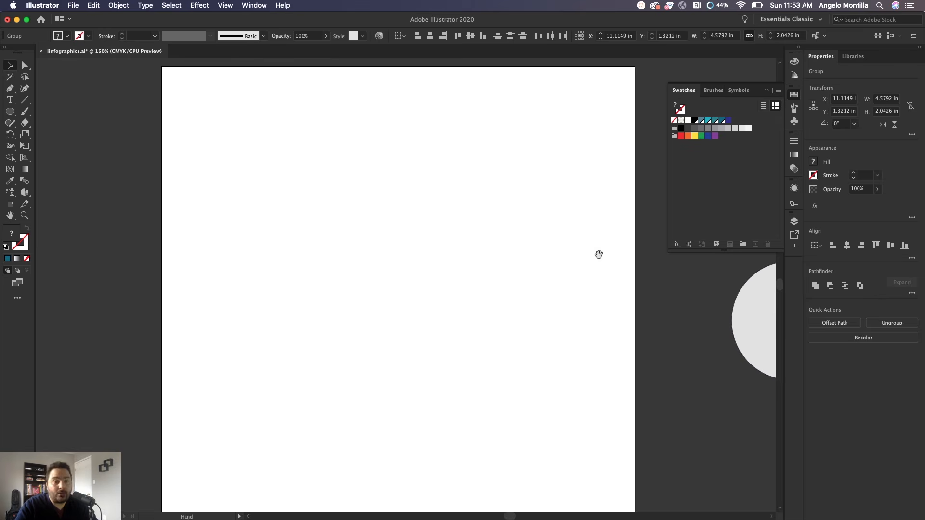
Step: Draw a line graph across the upper part of the artboard and move its data window clear of the graph
click(25, 192)
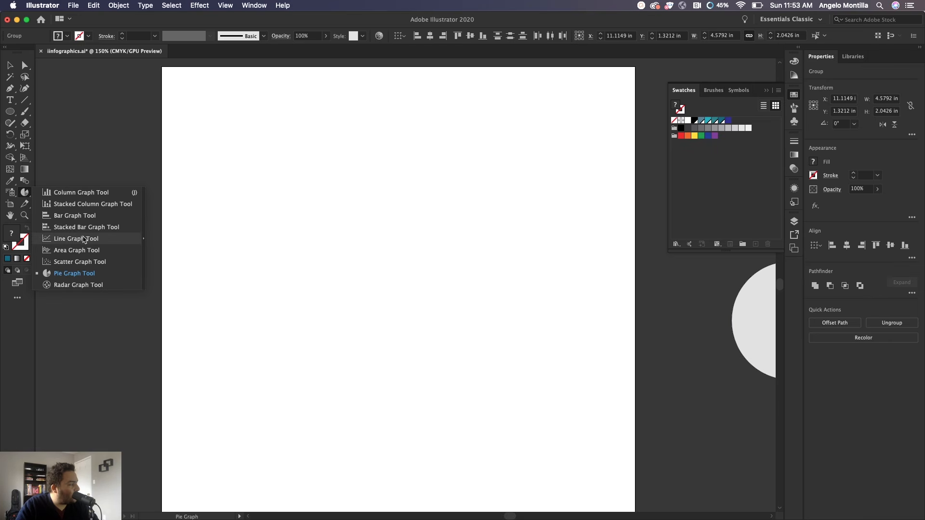
click(84, 242)
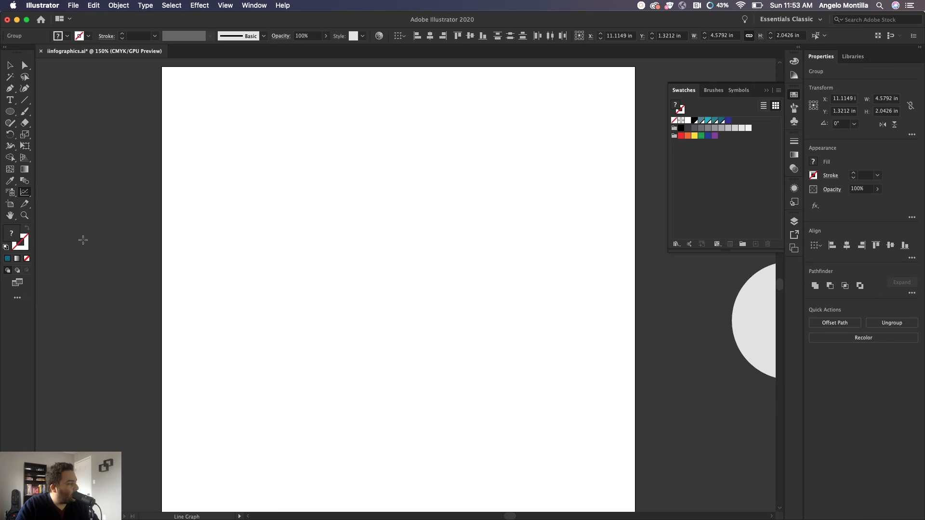
drag(247, 149, 528, 322)
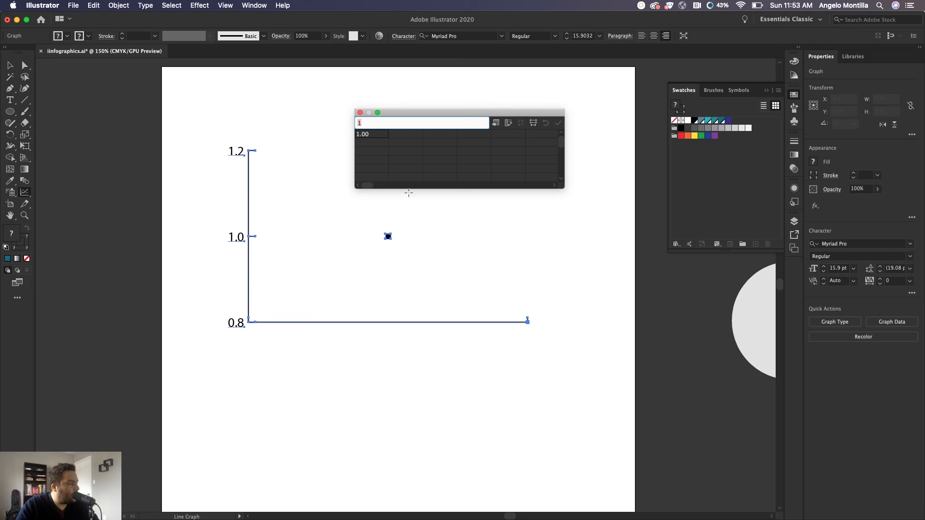
drag(413, 113, 452, 88)
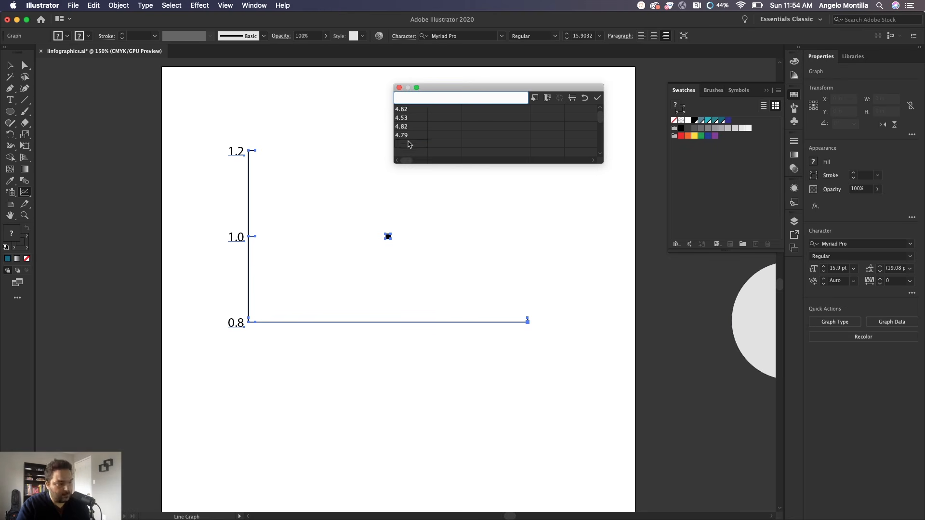
Step: Fill the graph's four data columns: 4.62, 4.53, 4.82, 4.79, 4.32; 5.01, 4.83, 4.97, 2.81, 7.10; 4.34, 4.88, 5.10, 4.64, 4.87; 4.41, 6.10, 5.20, 4.52, 4.09
click(439, 118)
text(4.83)
click(445, 127)
text(4.97)
click(451, 135)
text(2.81)
click(449, 145)
text(7.10)
click(472, 111)
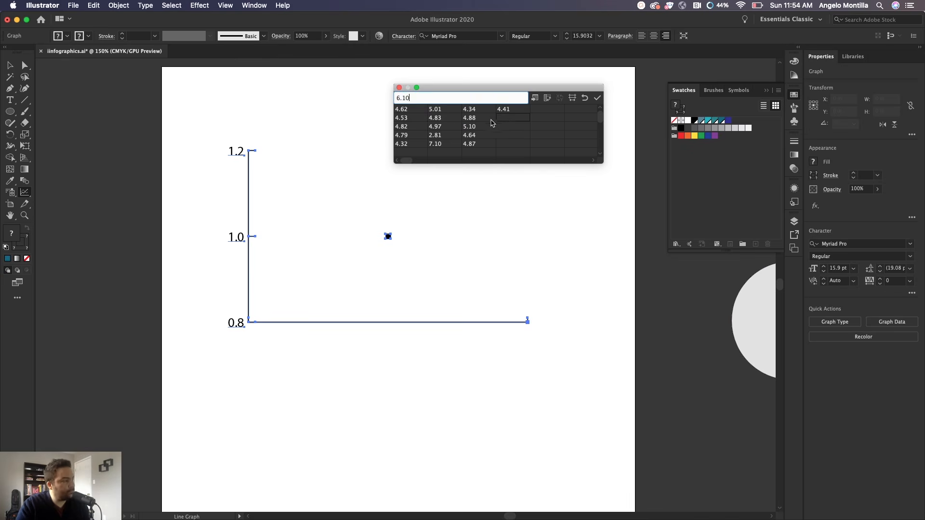
Step: Apply the entered values to the line graph, close the data window and deselect the graph
click(597, 99)
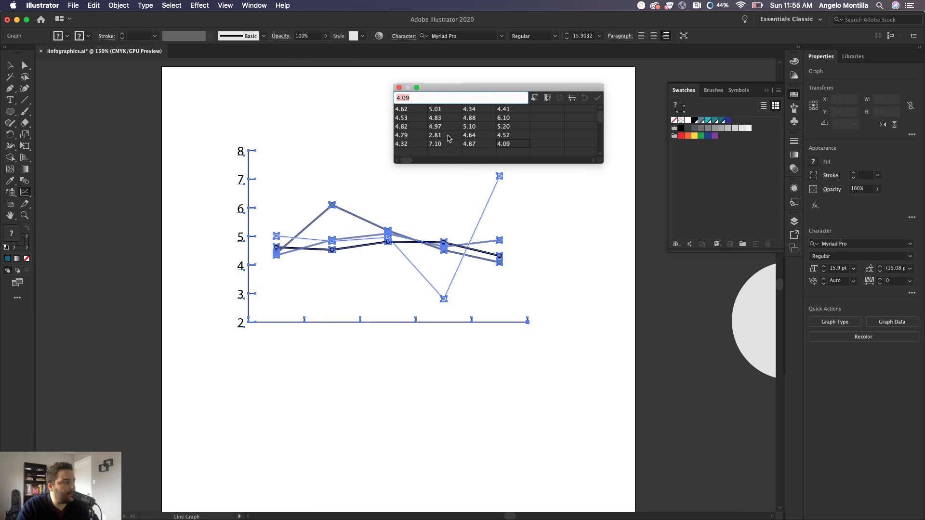
drag(469, 93, 403, 86)
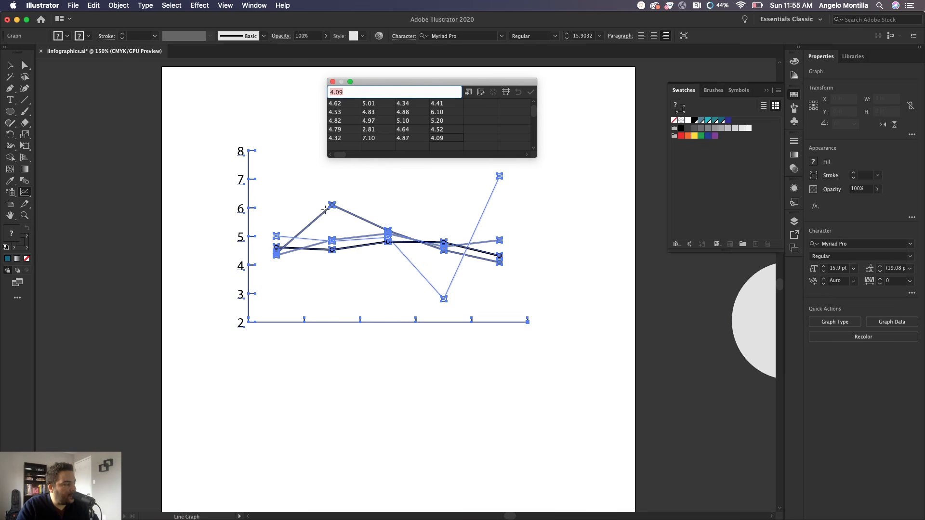
click(332, 82)
click(11, 66)
click(160, 101)
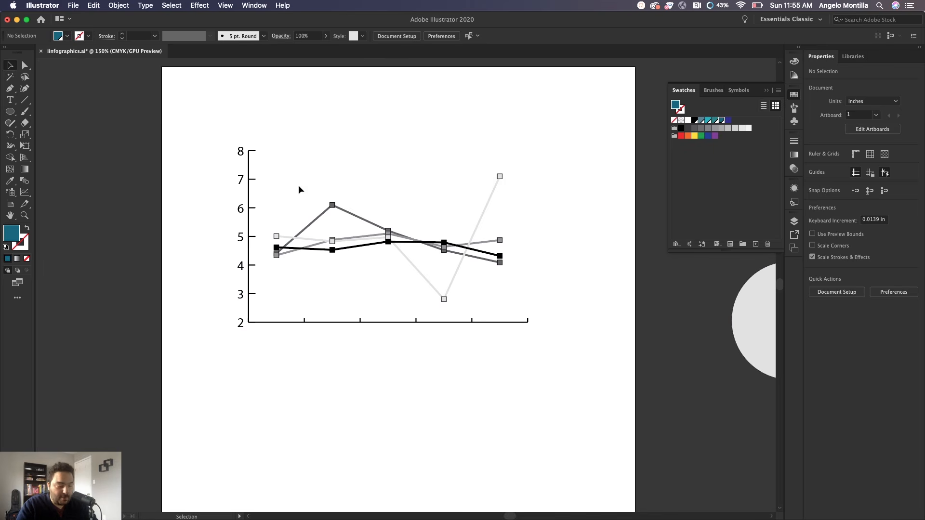
Step: Recolour every segment of the dark grey line, the one peaking just above 6, with a dark teal stroke
scroll(299, 195, up, 2)
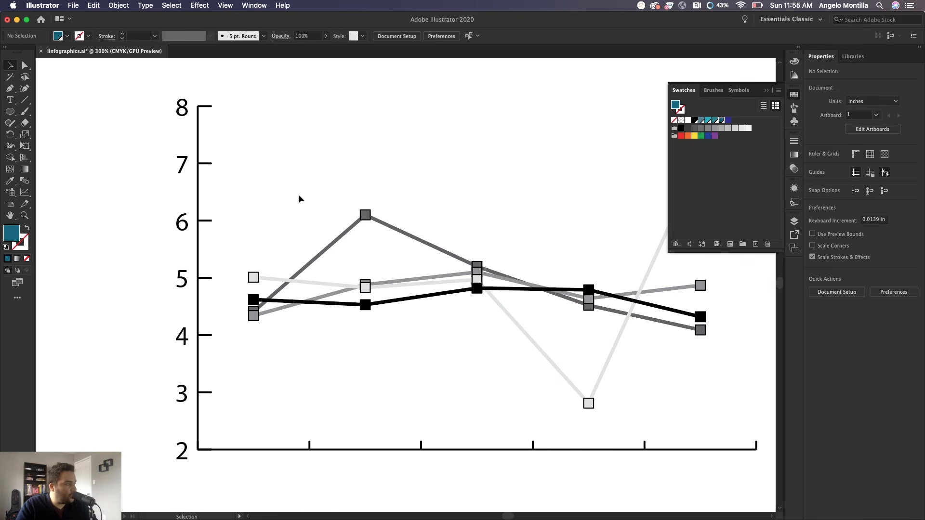
click(25, 65)
click(331, 246)
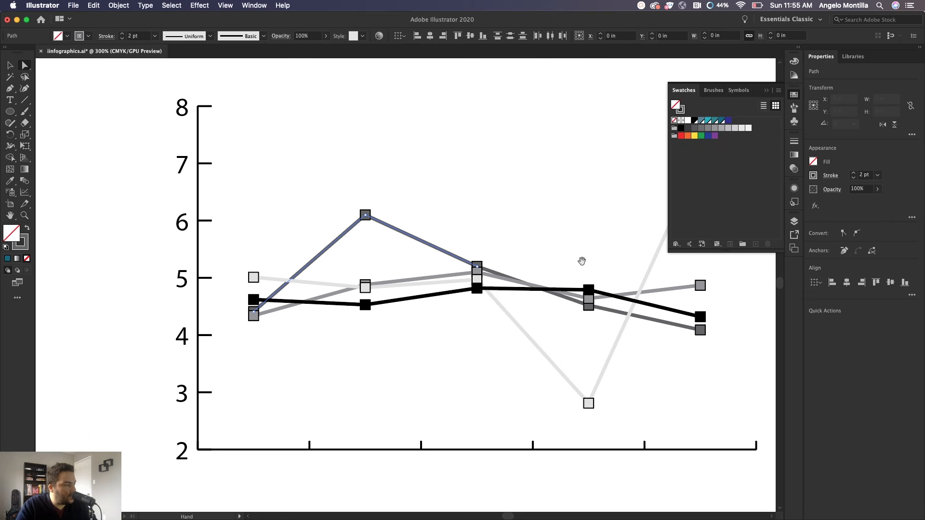
scroll(581, 260, right, 5)
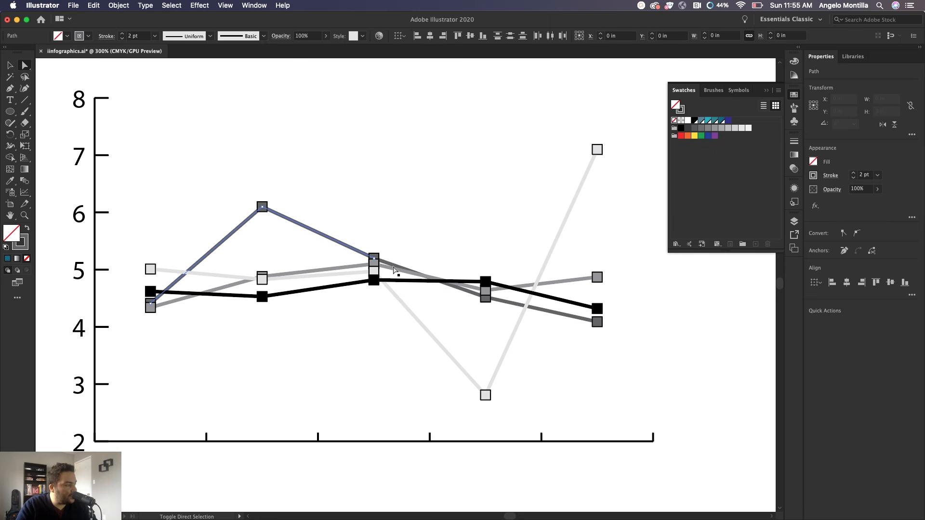
shift+click(397, 267)
shift+click(511, 303)
key(x)
click(721, 120)
Step: Recolour all four segments of the light grey line with a bright turquoise stroke, and deselect them
click(554, 233)
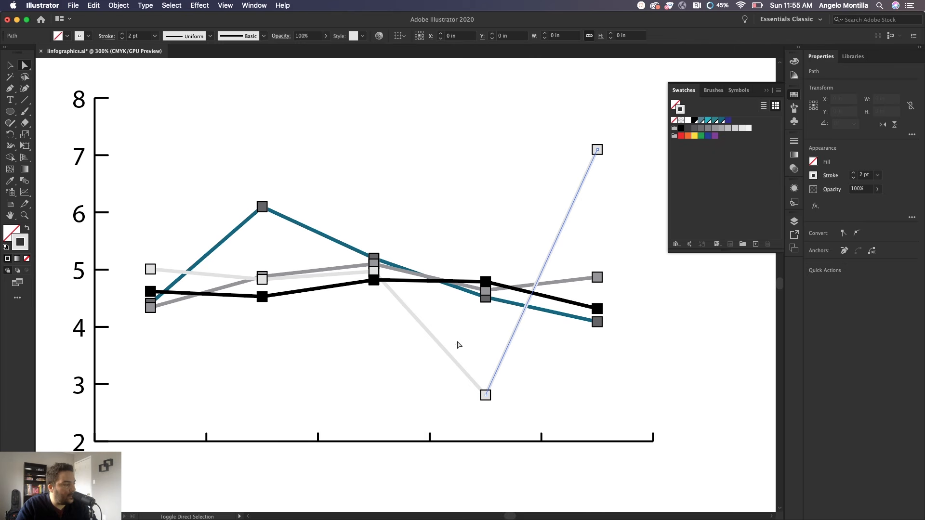
shift+click(446, 351)
shift+click(350, 274)
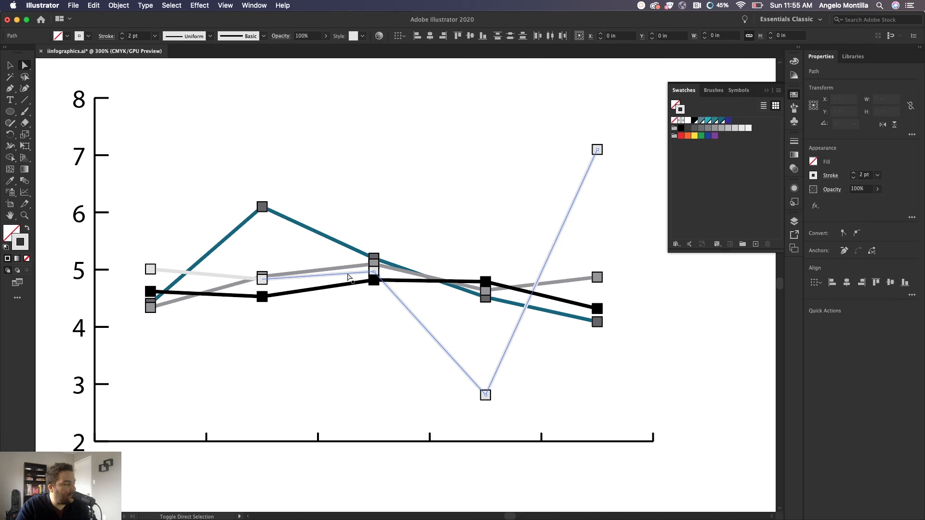
shift+click(213, 275)
click(713, 120)
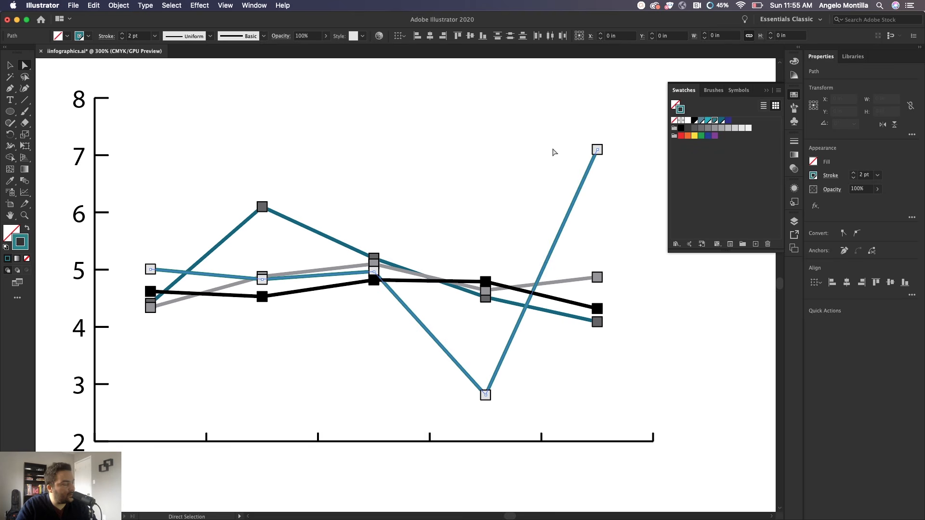
click(708, 121)
click(518, 123)
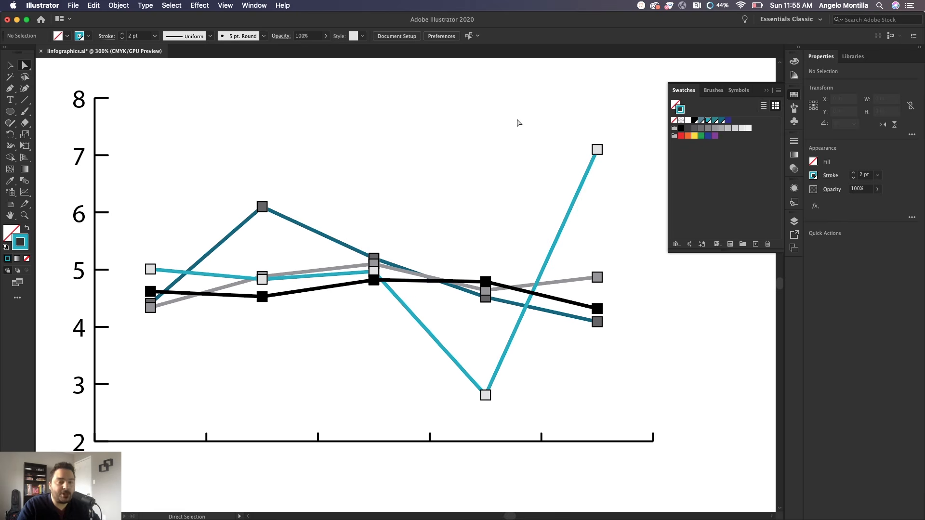
Step: Switch to the infographics.indd layout in InDesign, show the swatches, and examine the guide grid on blank page 3 and its A-Master
scroll(374, 132, down, 1)
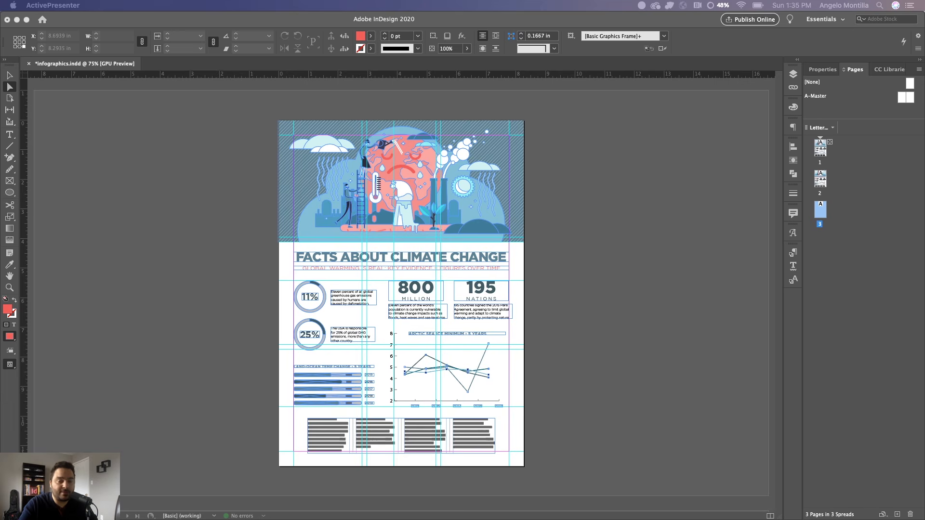
key(F5)
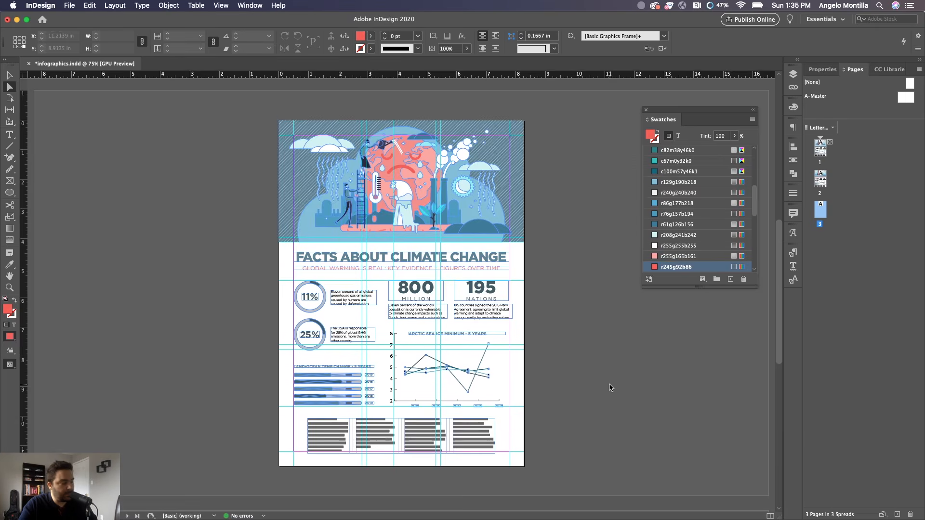
scroll(610, 388, down, 10)
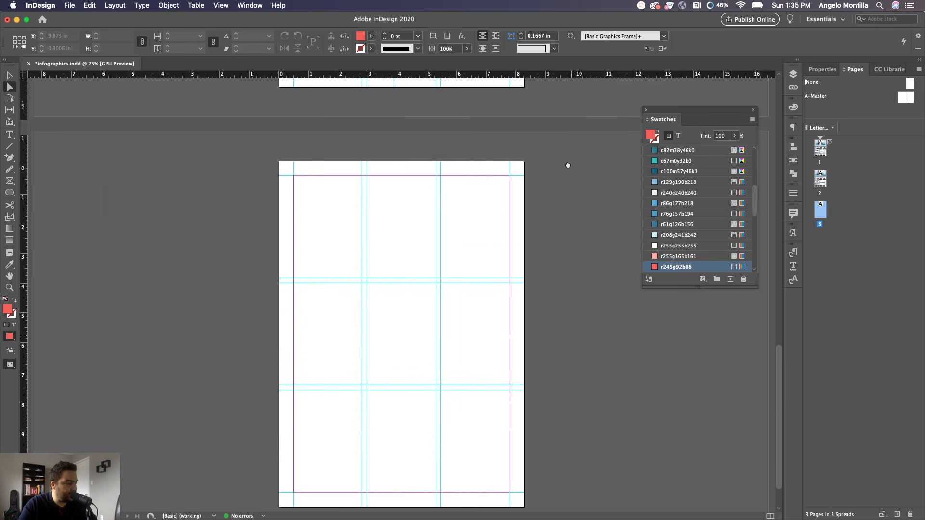
scroll(568, 159, down, 1)
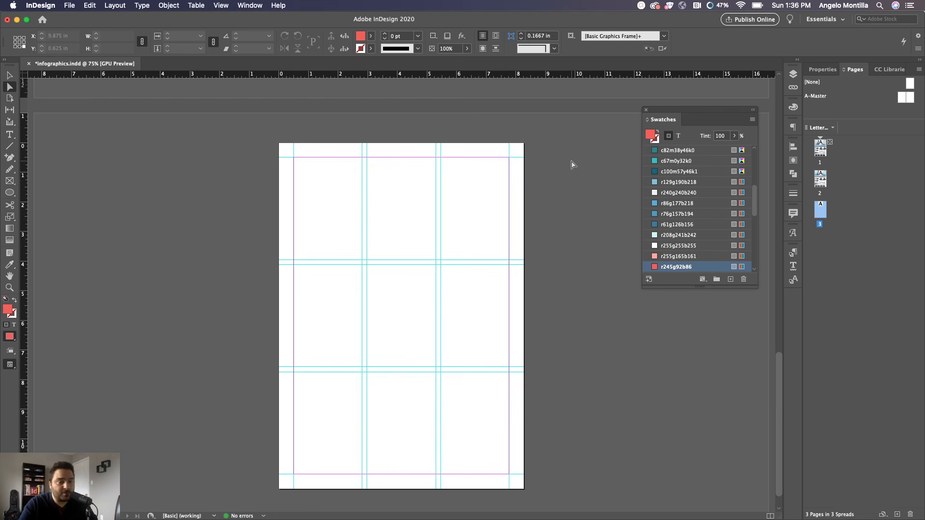
double_click(902, 98)
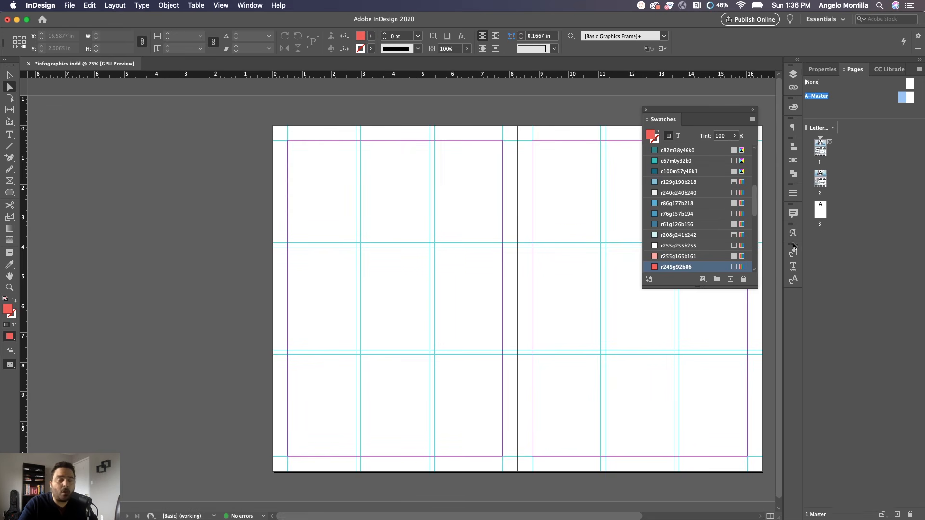
double_click(818, 212)
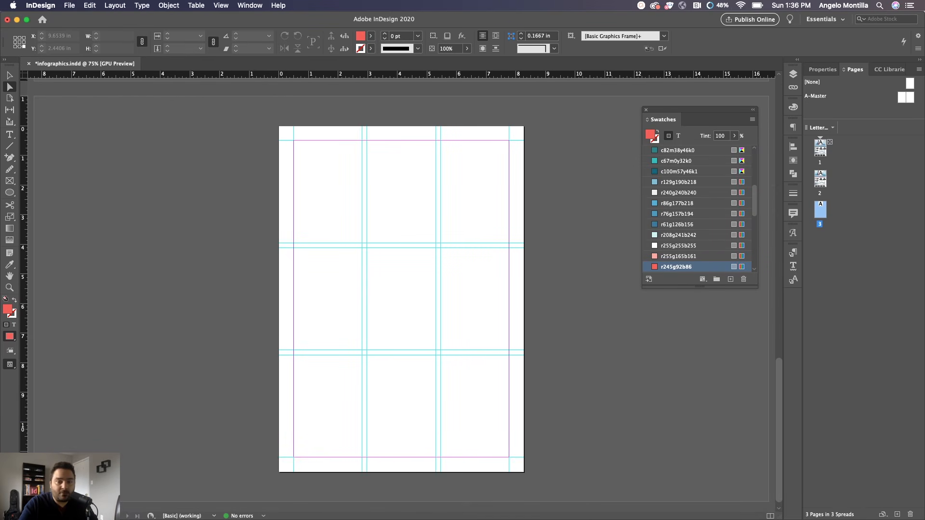
Step: Copy the climate header illustration from the finished infographic on page 2 and paste it in place on blank page 3
scroll(542, 279, up, 10)
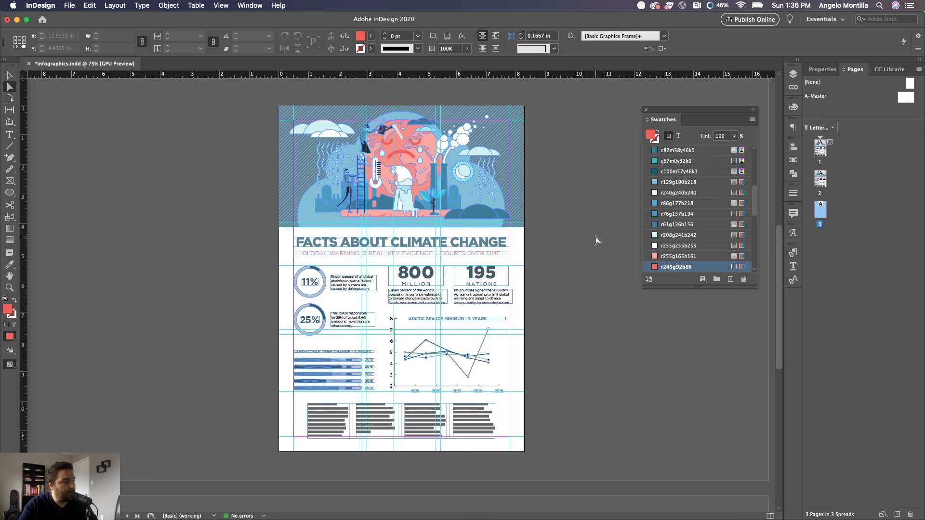
scroll(584, 326, down, 10)
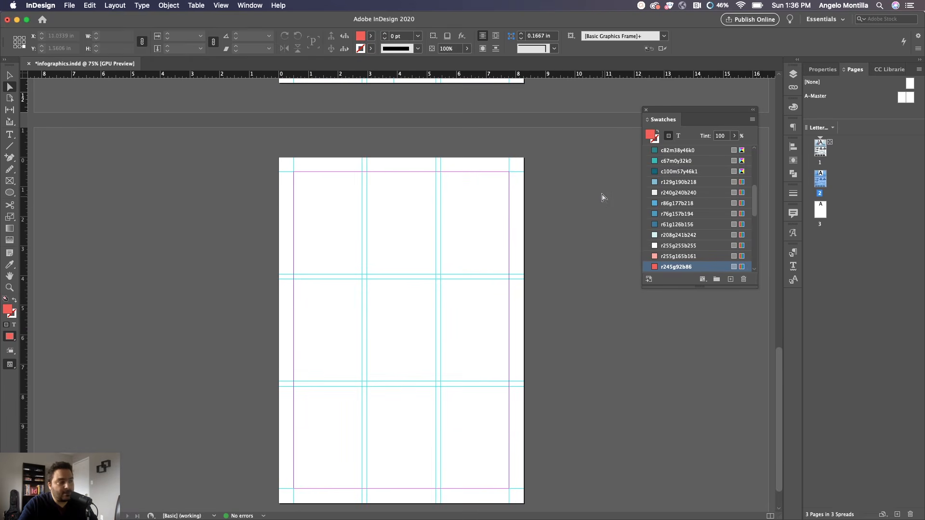
scroll(587, 245, up, 8)
drag(249, 103, 541, 238)
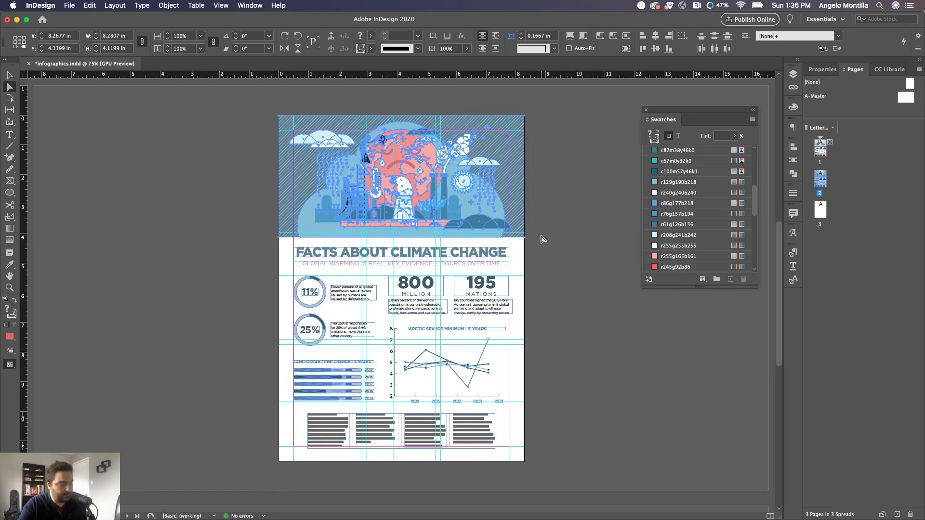
scroll(554, 313, down, 8)
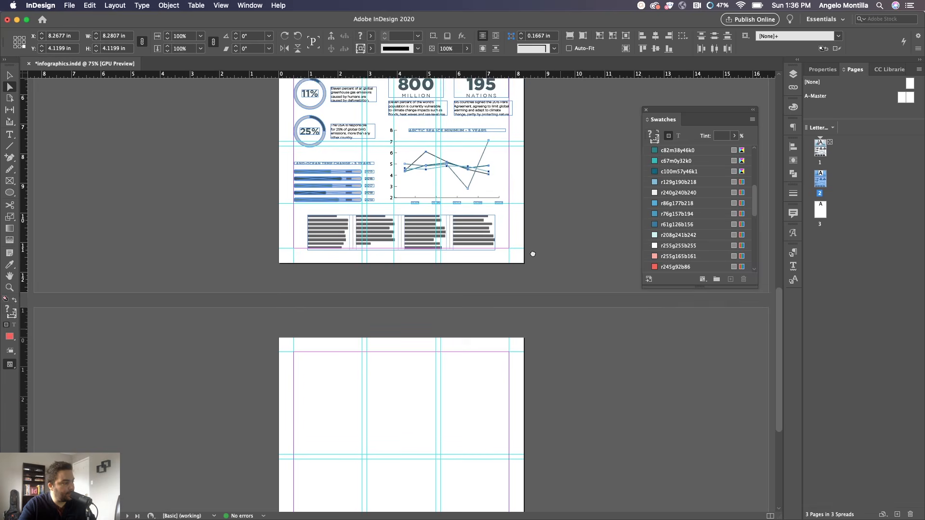
click(456, 204)
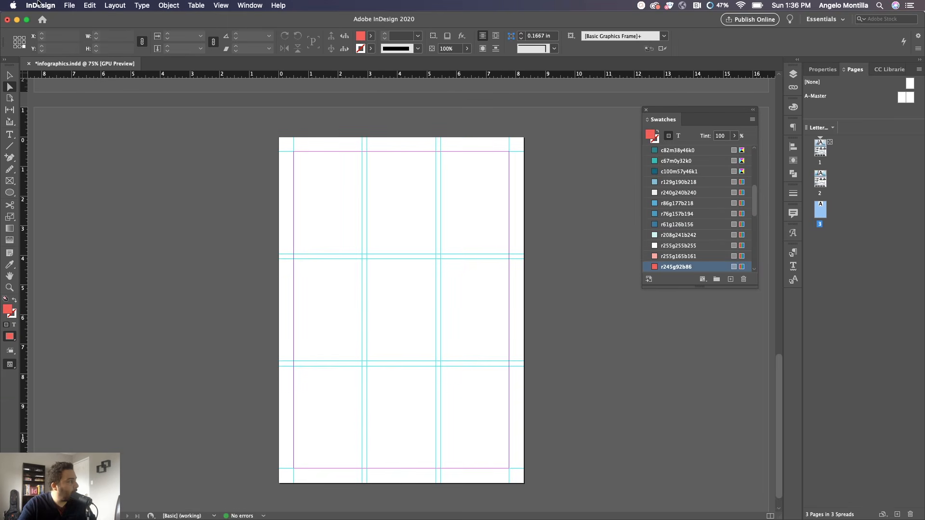
click(88, 6)
click(112, 89)
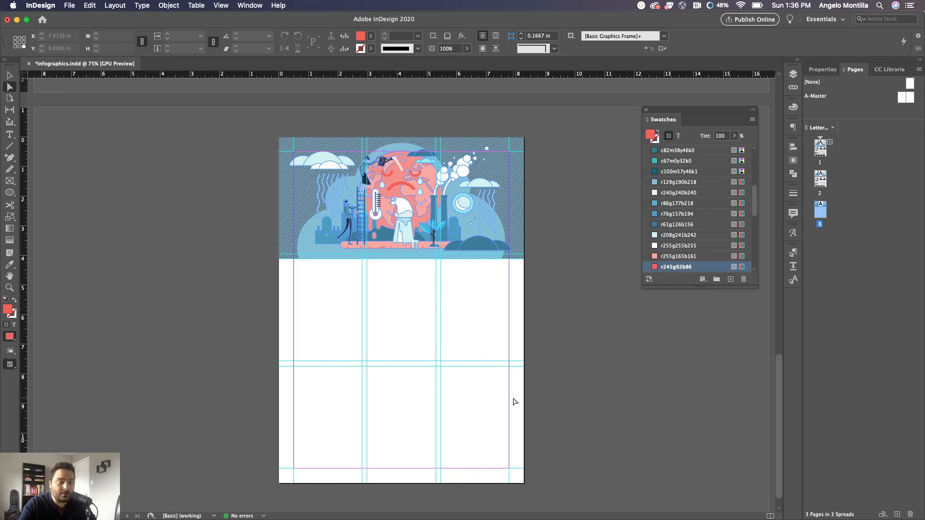
scroll(466, 369, down, 1)
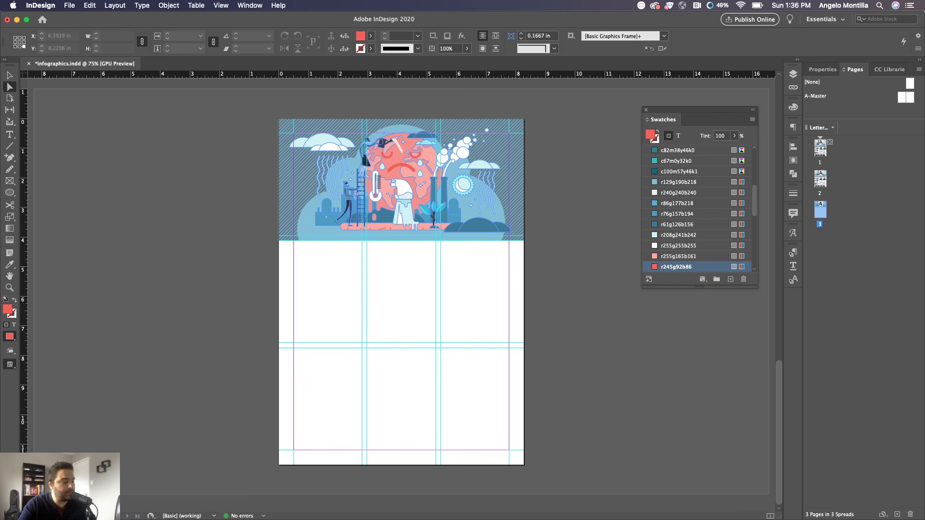
Step: Switch to Illustrator and copy the two teal-and-grey ring charts lying beside the artboard
key(super+Tab)
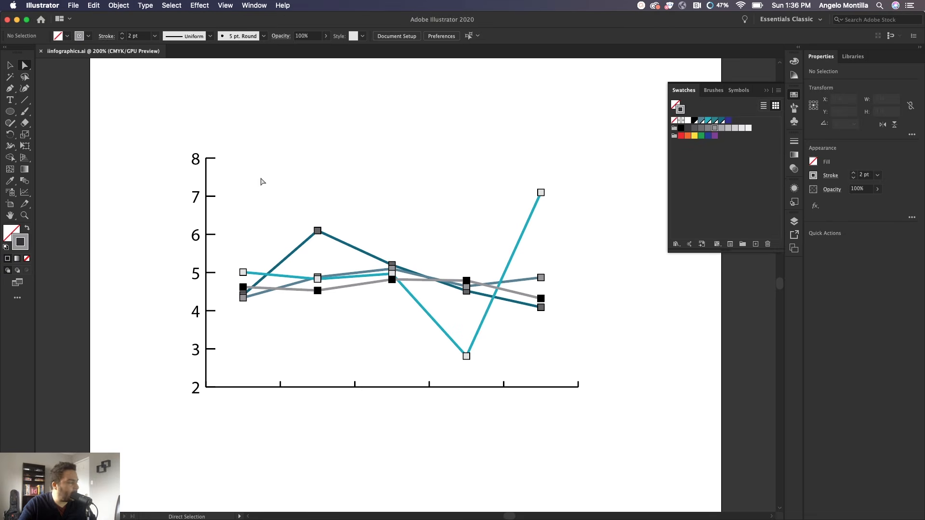
scroll(353, 196, down, 3)
scroll(353, 196, up, 1)
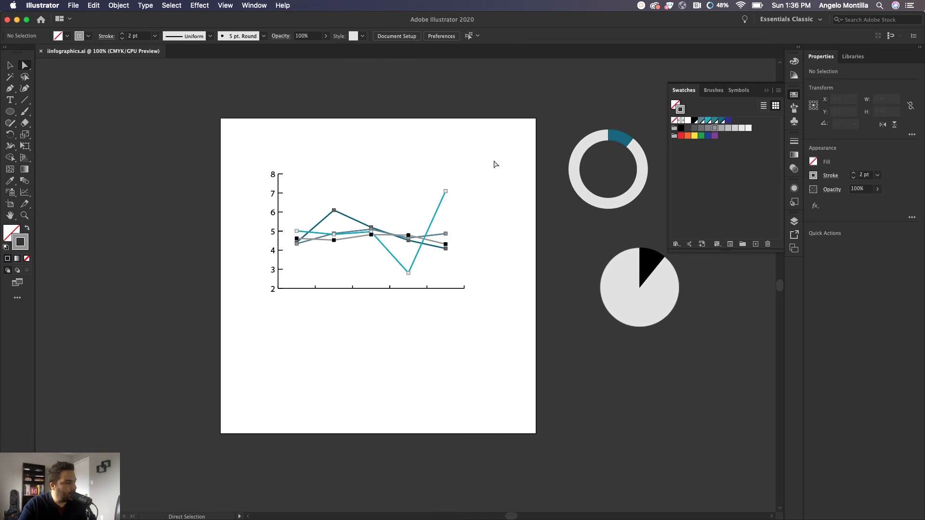
drag(509, 156, 323, 166)
drag(379, 124, 577, 229)
click(10, 67)
click(328, 129)
drag(368, 128, 593, 230)
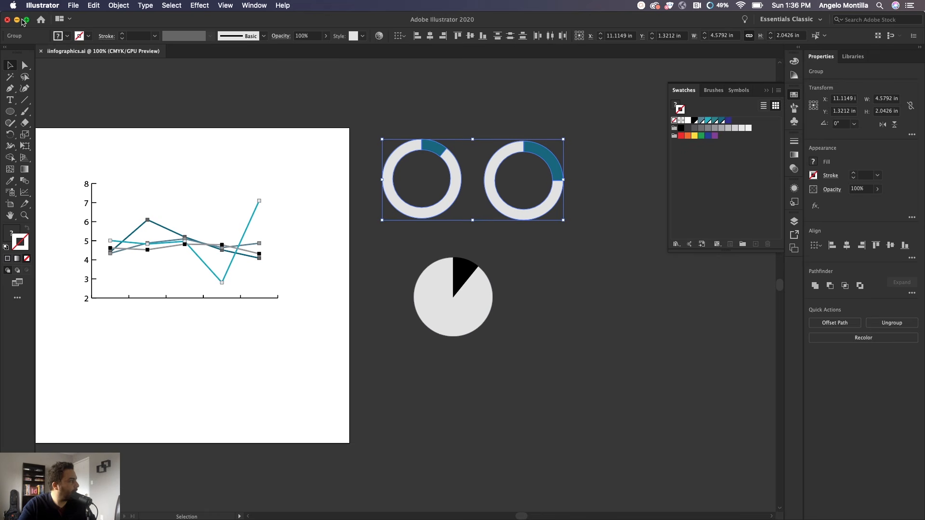
Step: Switch to InDesign, paste the ring charts onto page 3 and position them side by side just below the header illustration
click(26, 22)
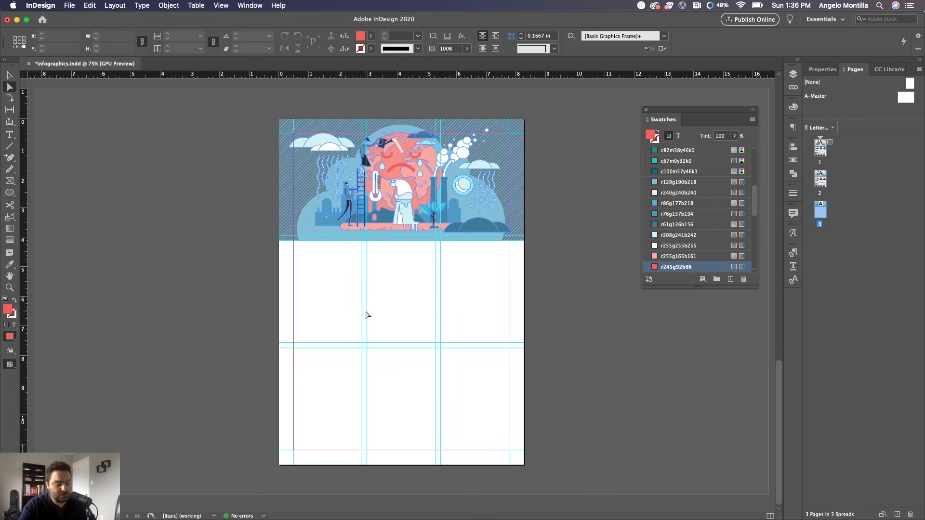
key(super+v)
drag(413, 305, 392, 295)
key(super+z)
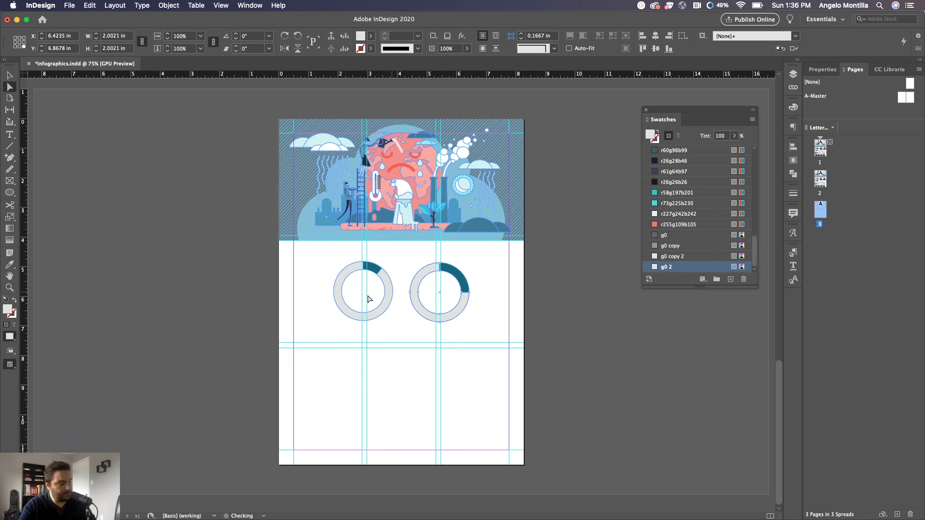
click(320, 273)
key(v)
drag(313, 256, 397, 301)
click(399, 336)
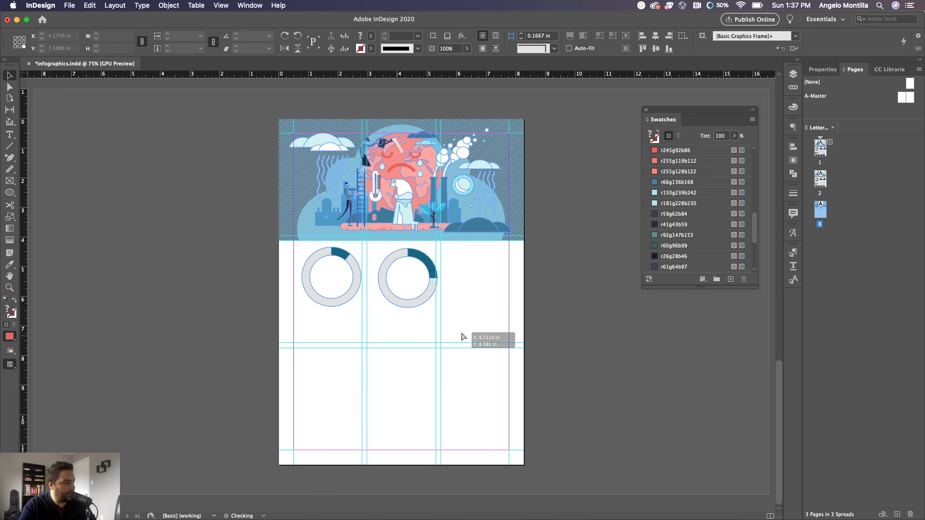
click(676, 150)
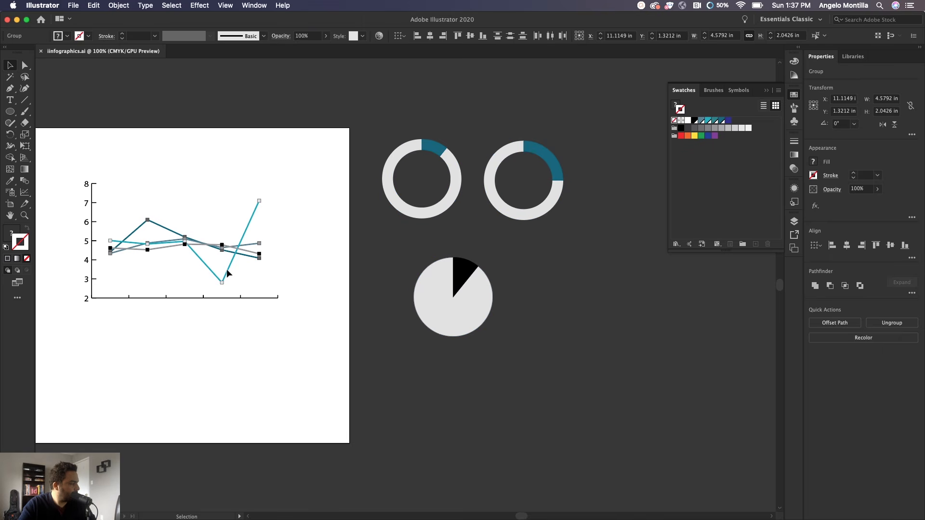
click(227, 270)
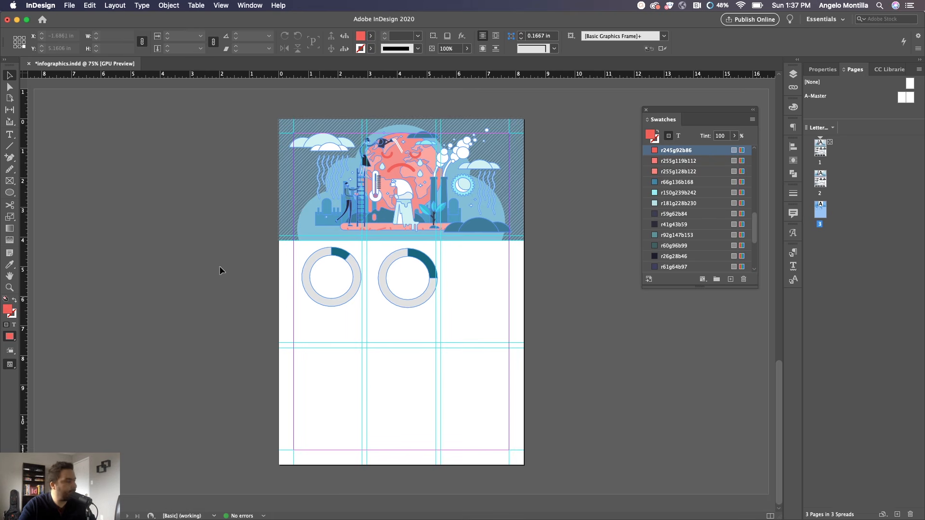
key(super+v)
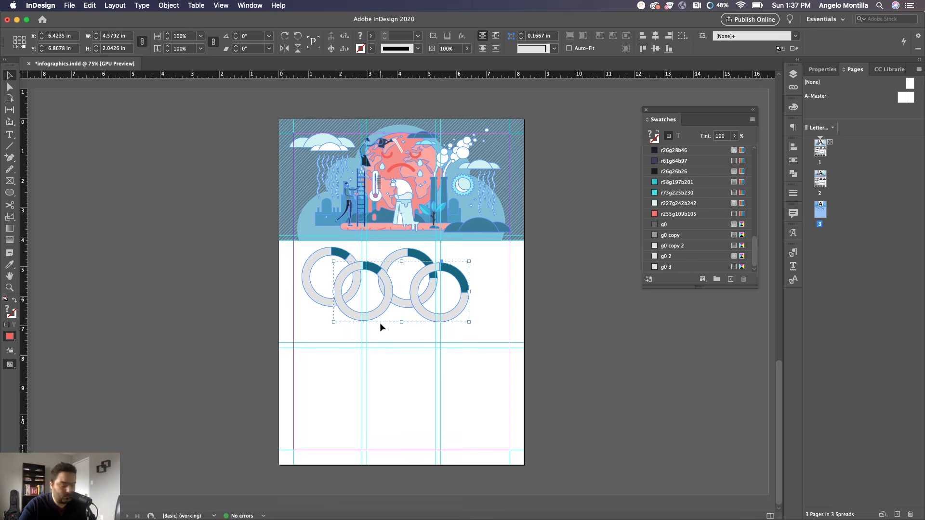
key(super+z)
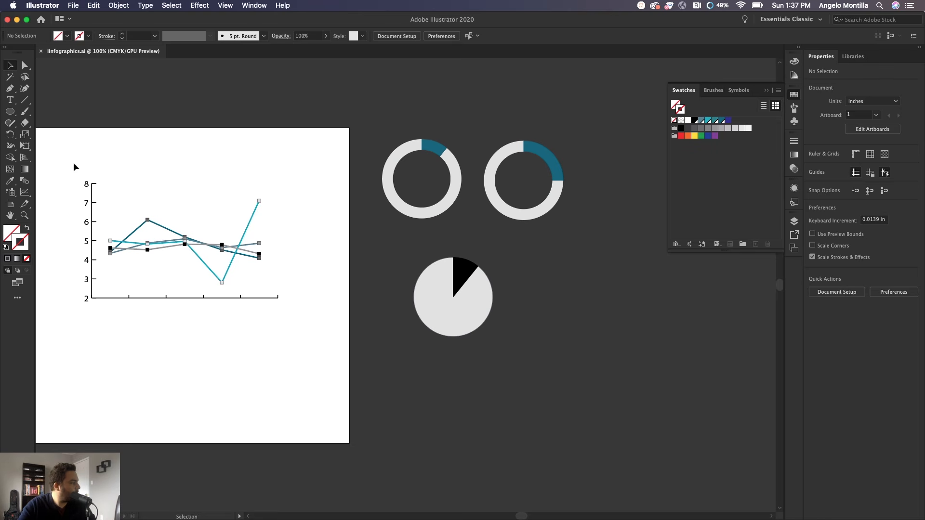
Step: Copy the whole line graph from Illustrator, paste it onto page 3 in InDesign and place it beneath the ring charts
drag(74, 165, 331, 326)
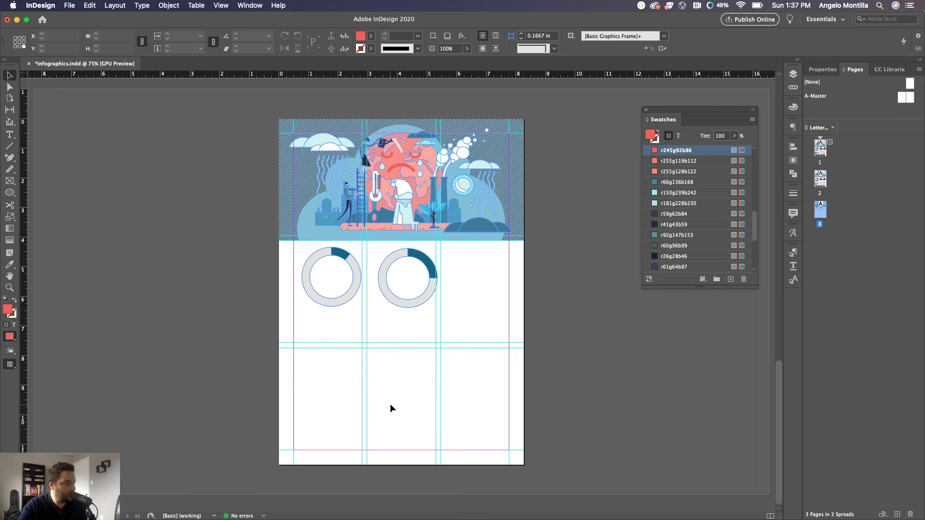
key(super+v)
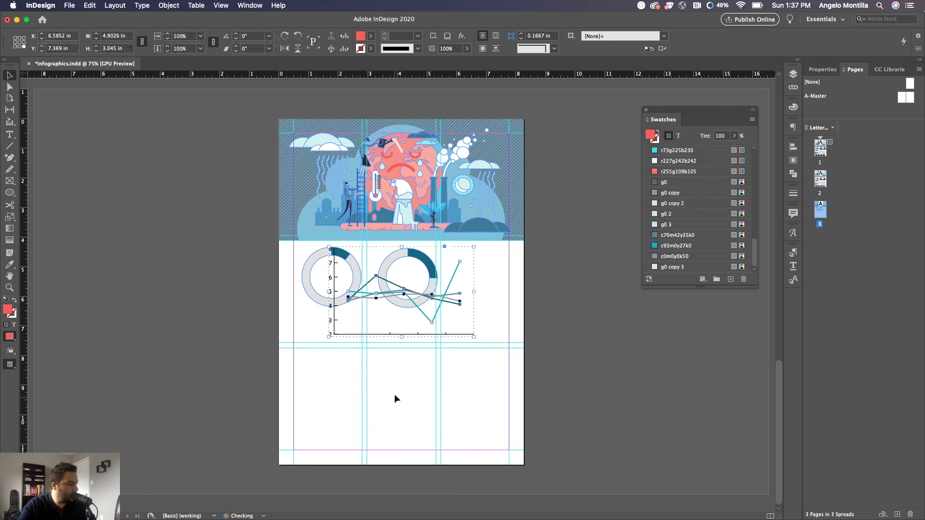
drag(434, 316, 409, 396)
click(486, 405)
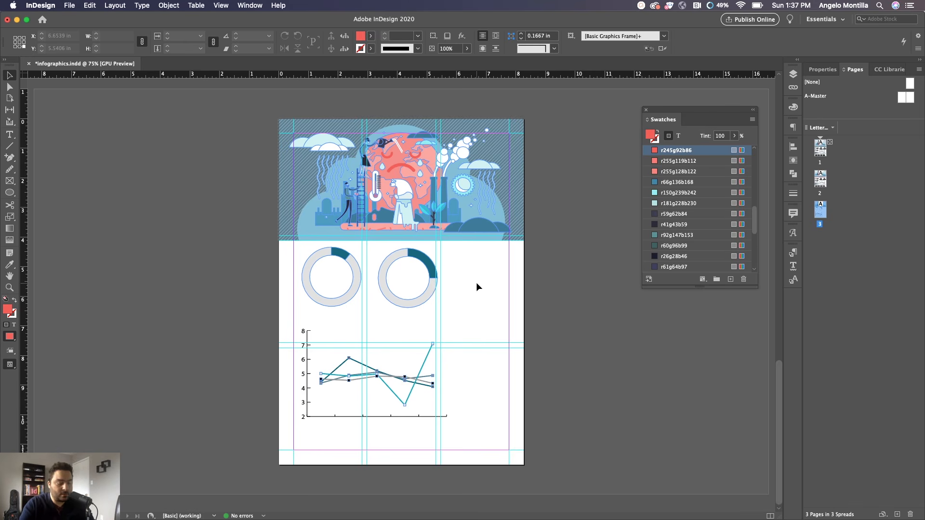
Step: Move the two ring charts and the line graph off page 3 onto the pasteboard left of it
scroll(554, 140, up, 10)
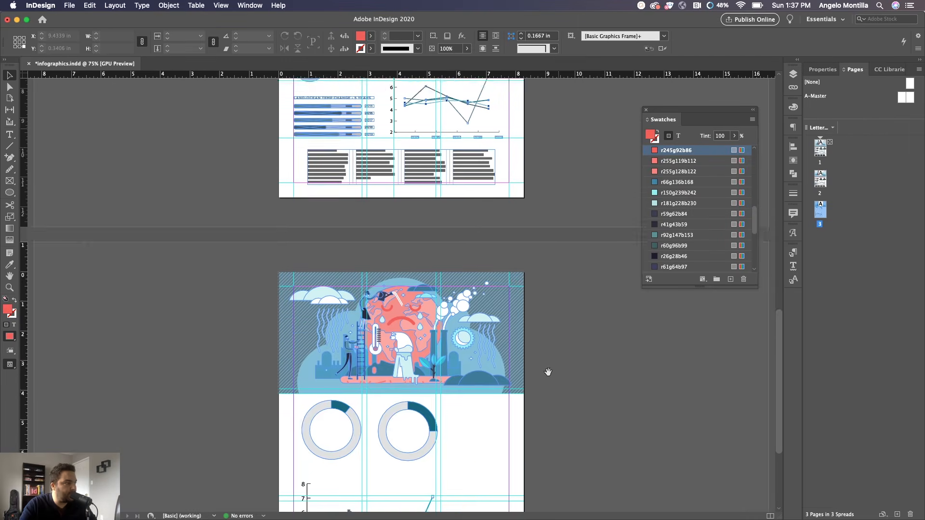
scroll(541, 163, down, 10)
drag(288, 256, 210, 395)
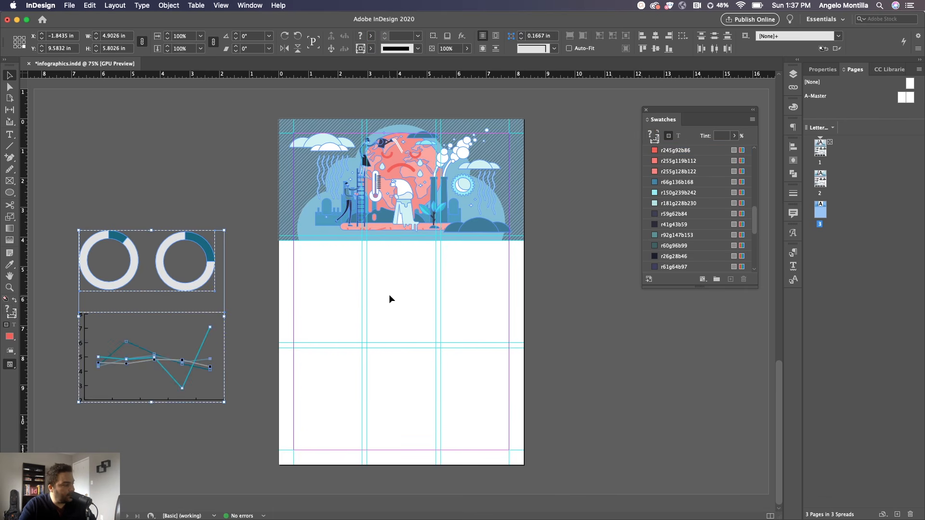
Step: Draw a margin-to-margin text frame about 0.72 in high below the header illustration and enter the heading FACTS ABOUT CLIMATE CHANGE
key(super+=)
drag(433, 277, 361, 243)
key(super+=)
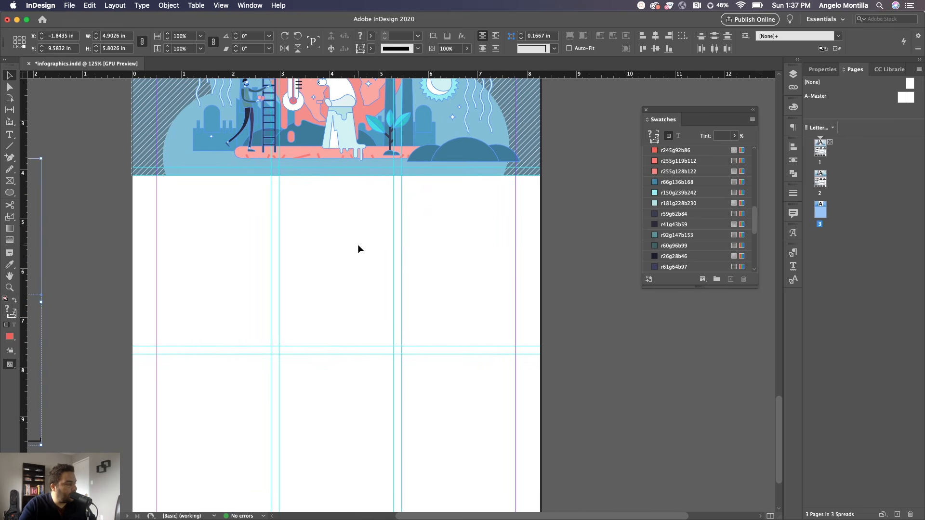
click(206, 207)
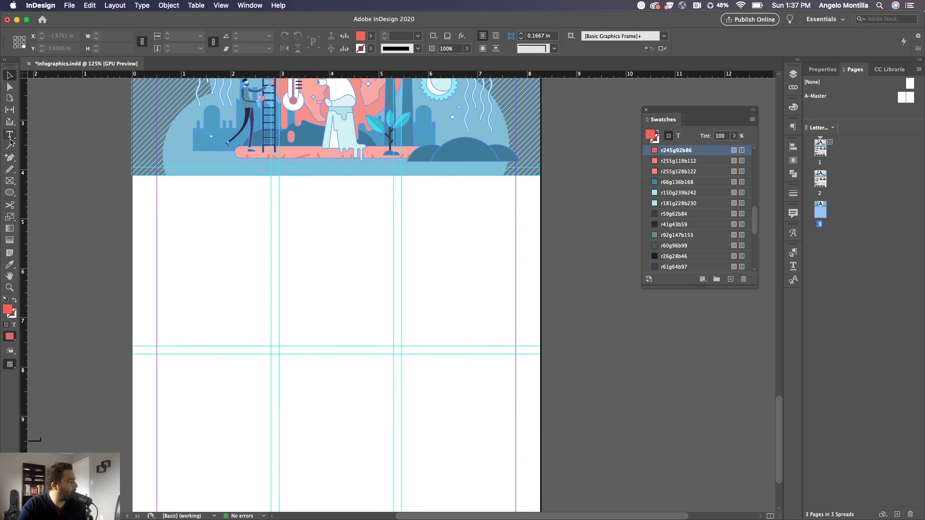
click(9, 134)
drag(158, 188, 515, 224)
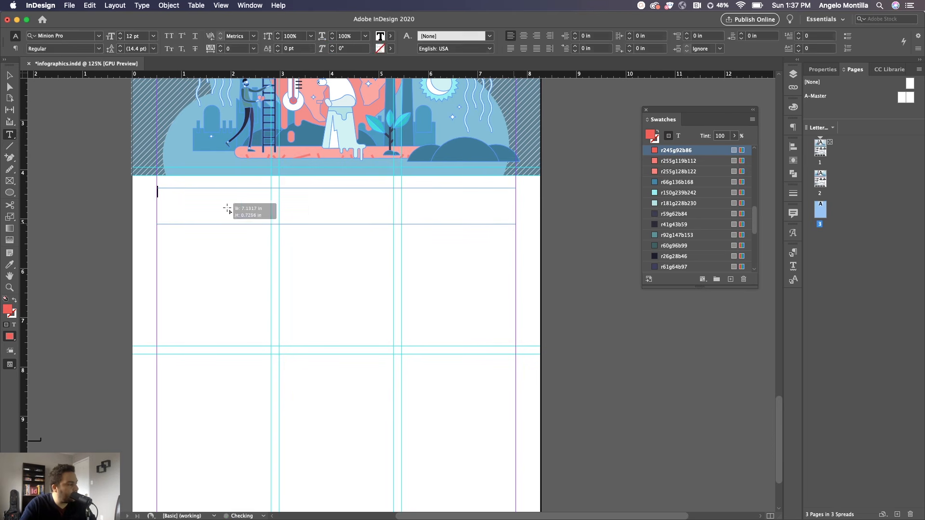
text(FACTS ABOUT CL)
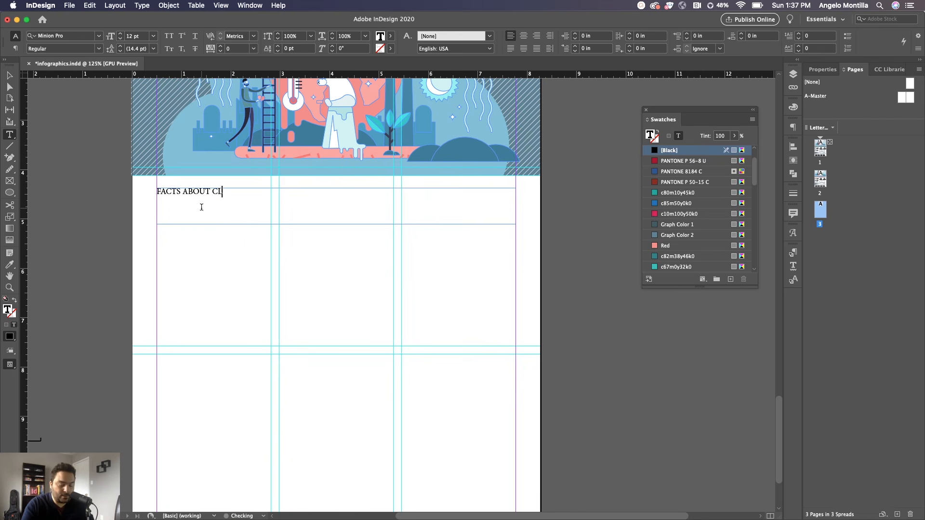
text(IMATE CHANGE)
Step: Set the whole FACTS ABOUT CLIMATE CHANGE heading in Gotham Black at 32 pt
key(super+a)
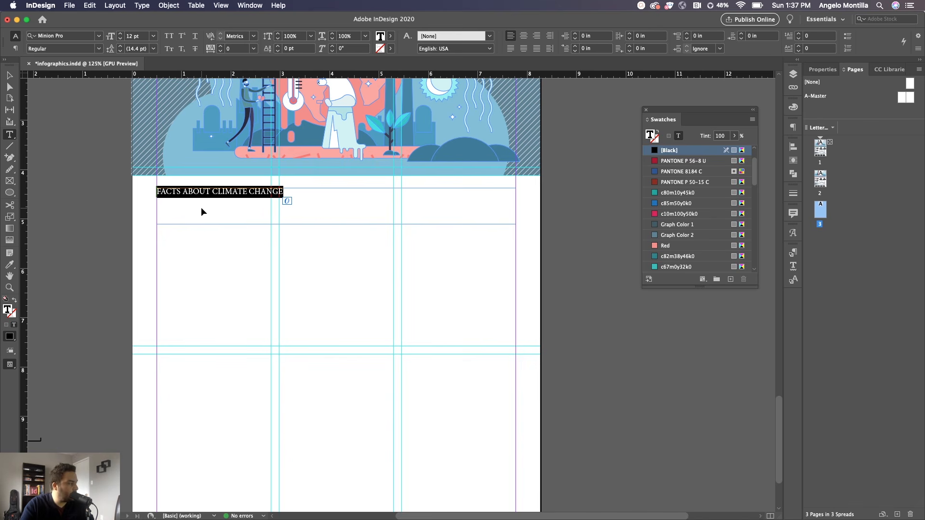
click(822, 69)
click(852, 220)
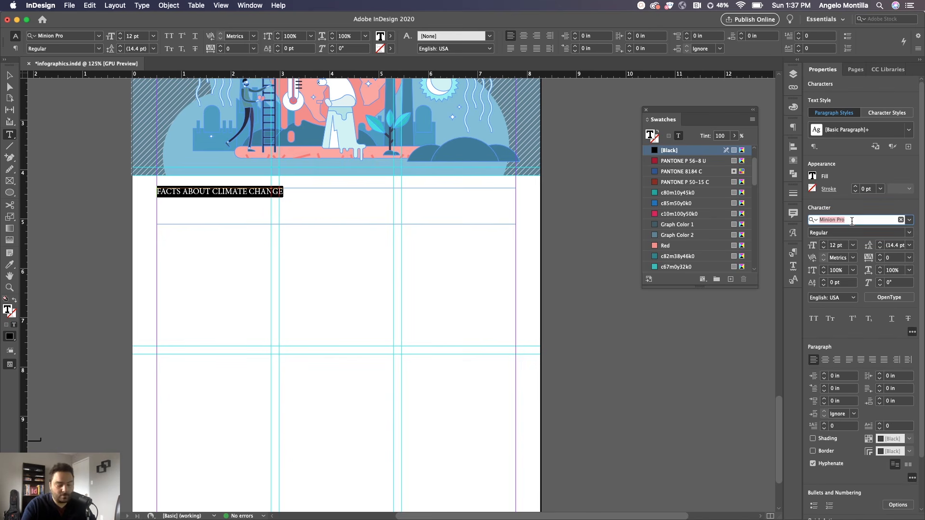
text(gotham)
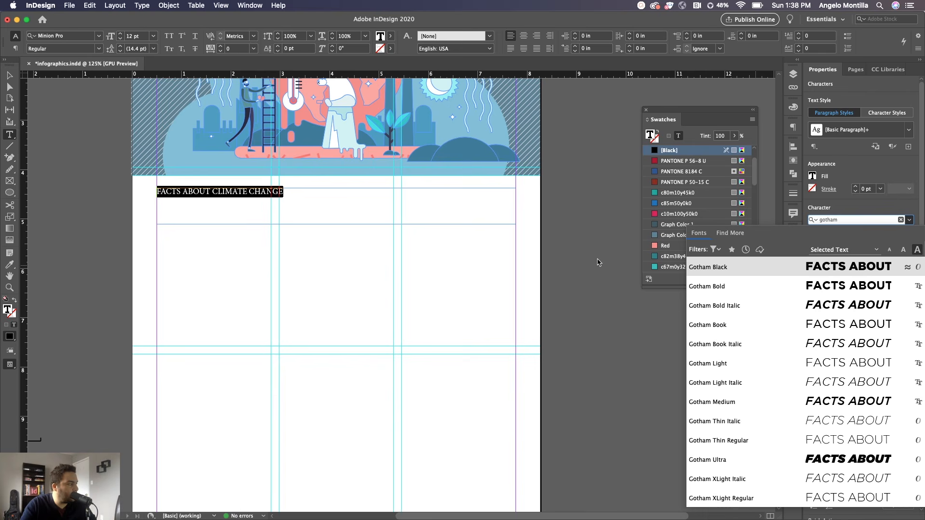
key(Return)
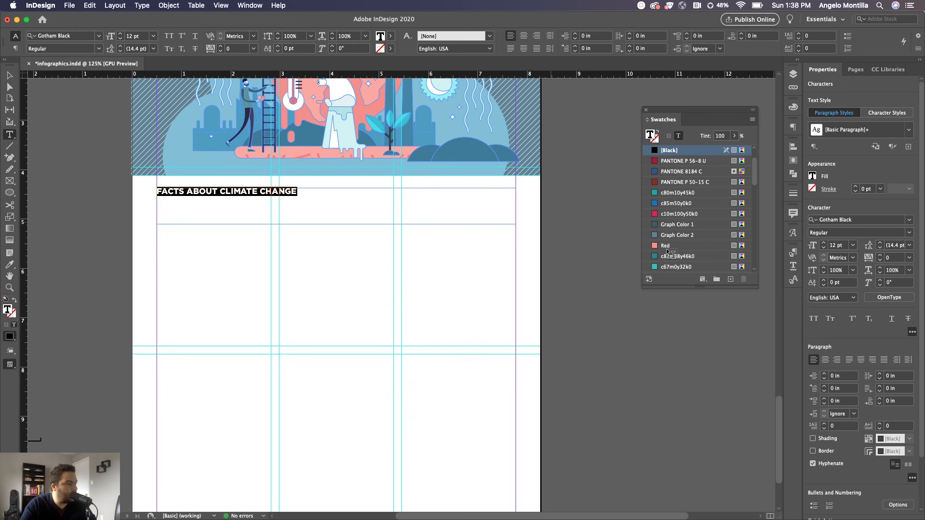
click(812, 245)
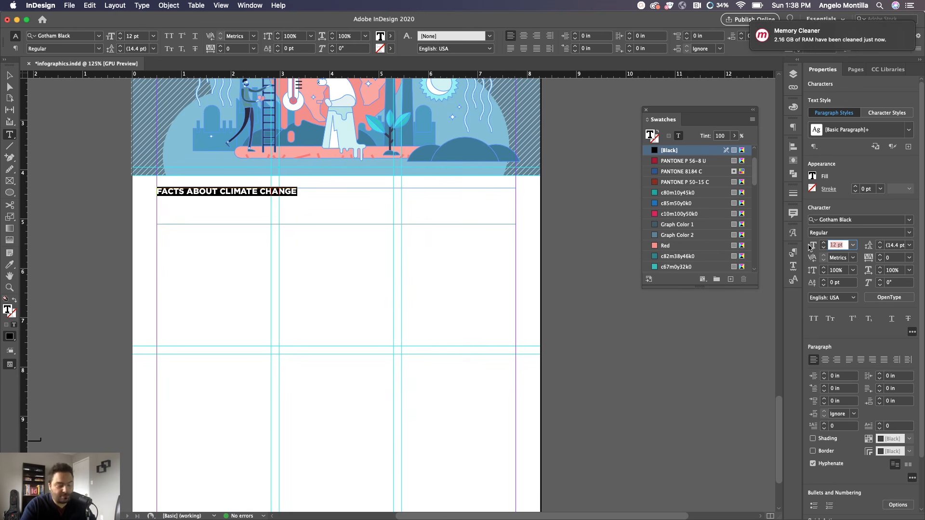
text(32)
key(Return)
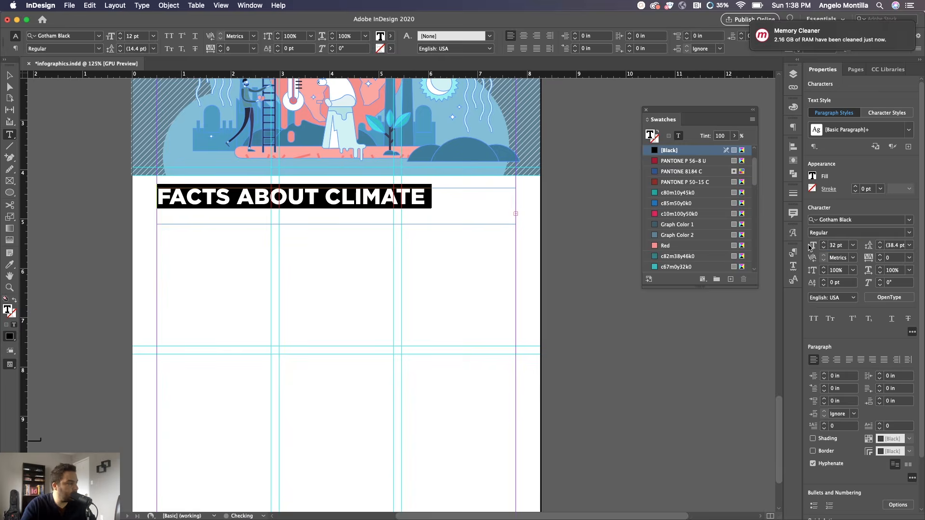
Step: Tighten the heading's tracking to -40 so the full text fits on one line
click(13, 73)
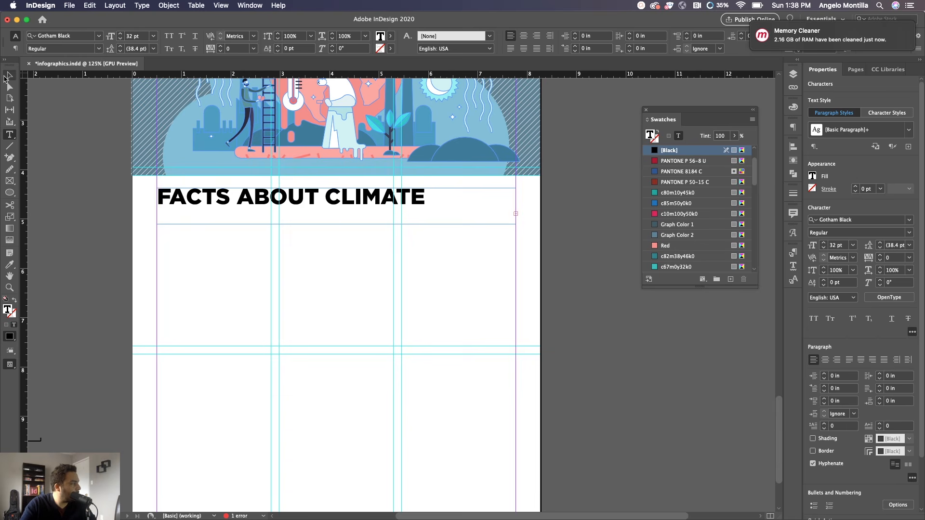
triple_click(295, 201)
click(216, 197)
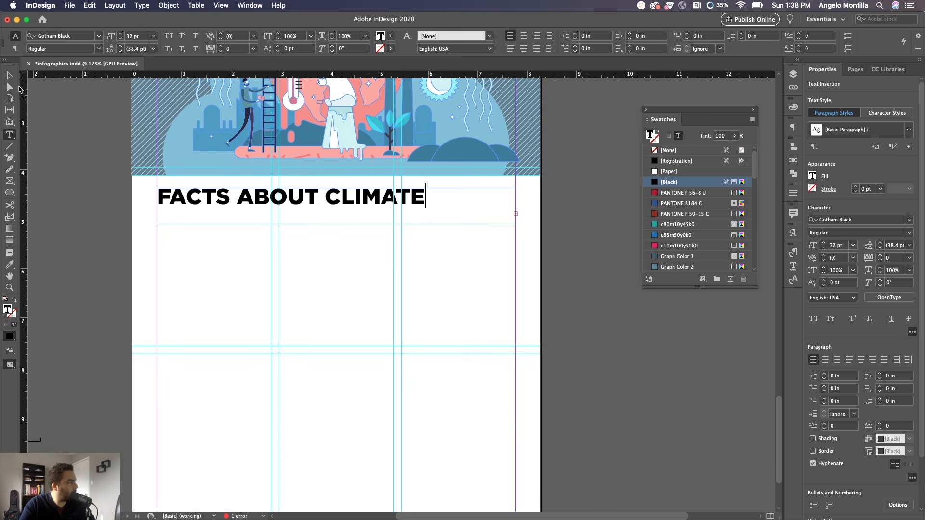
triple_click(270, 197)
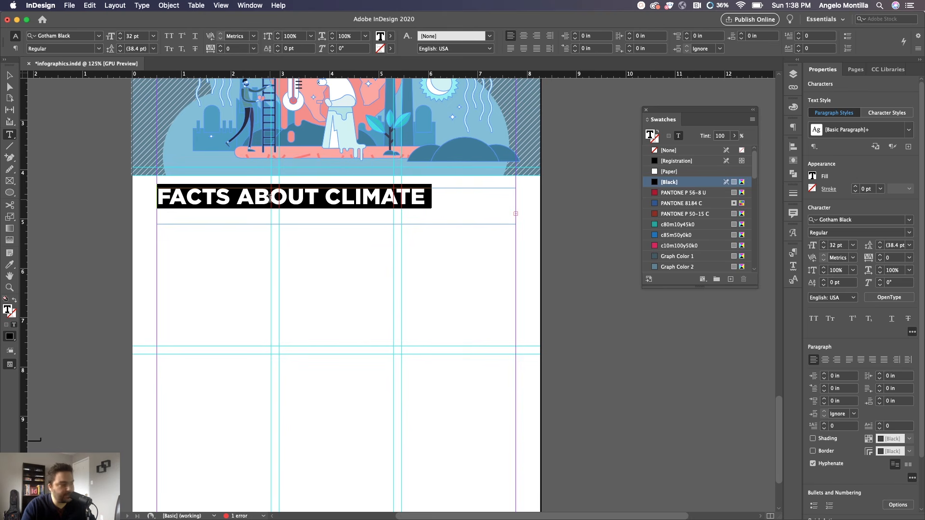
key(alt+Left)
key(alt+Left)
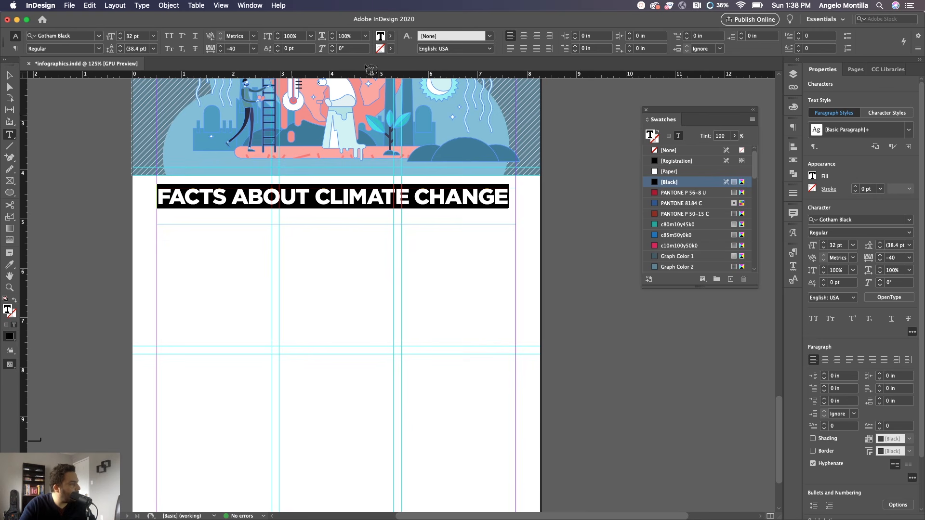
Step: Centre the heading in its frame and colour its text with the Graph Color 2 swatch
click(523, 36)
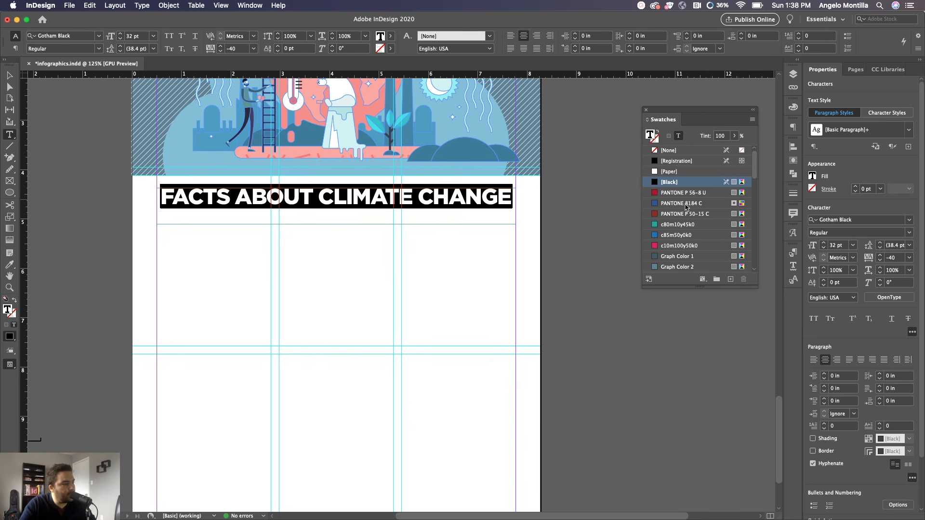
scroll(713, 226, down, 2)
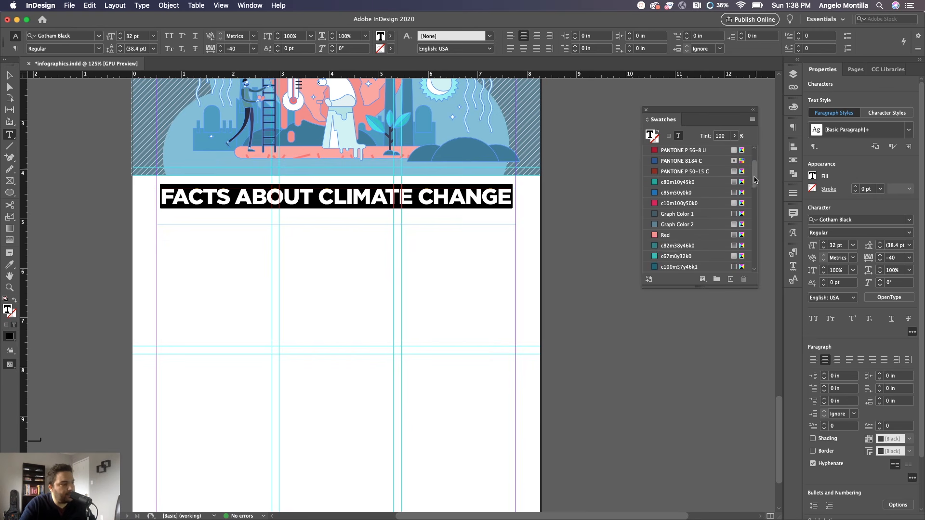
click(676, 225)
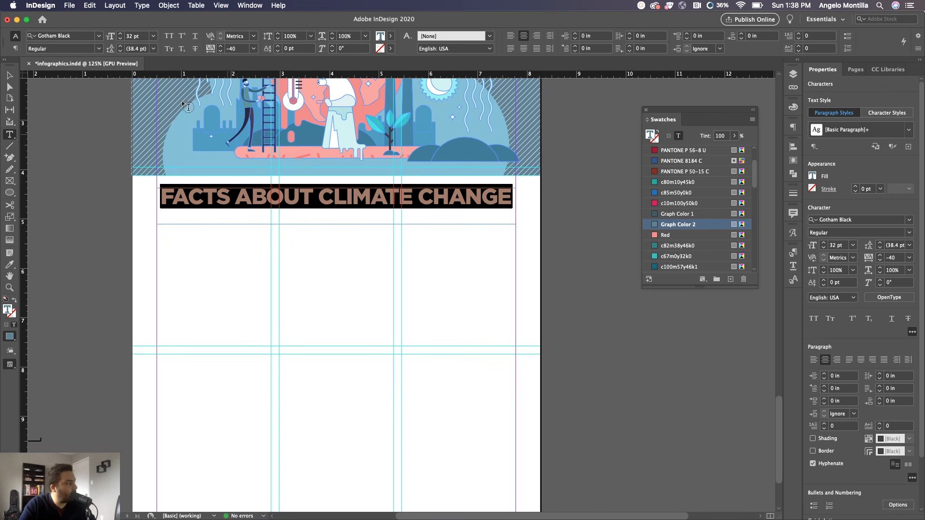
Step: Shorten the heading's text frame to one line and place a duplicate directly below it, with its text selected
click(9, 75)
double_click(336, 224)
drag(345, 208, 316, 226)
triple_click(309, 226)
Step: Replace the duplicated heading's text with GLOBAL WARMING IS REAL: as the subheading
scroll(309, 222, up, 10)
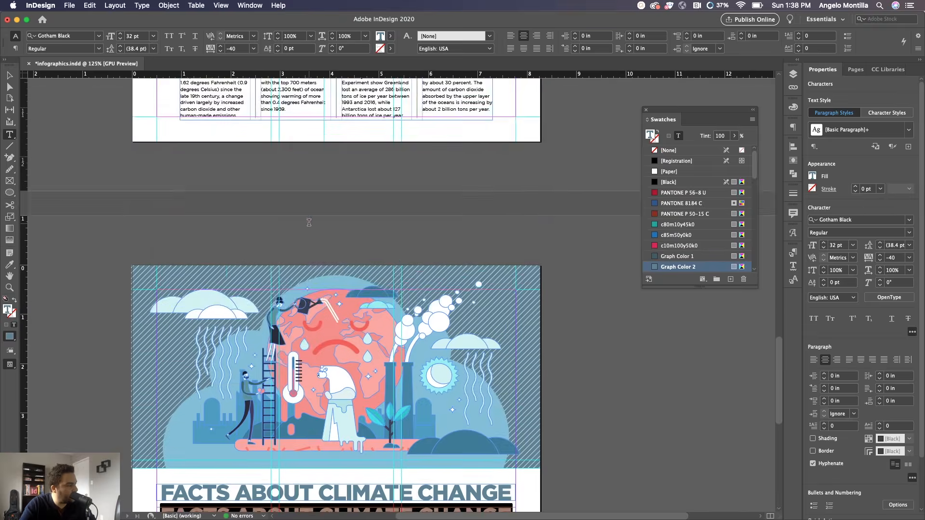
scroll(309, 222, up, 5)
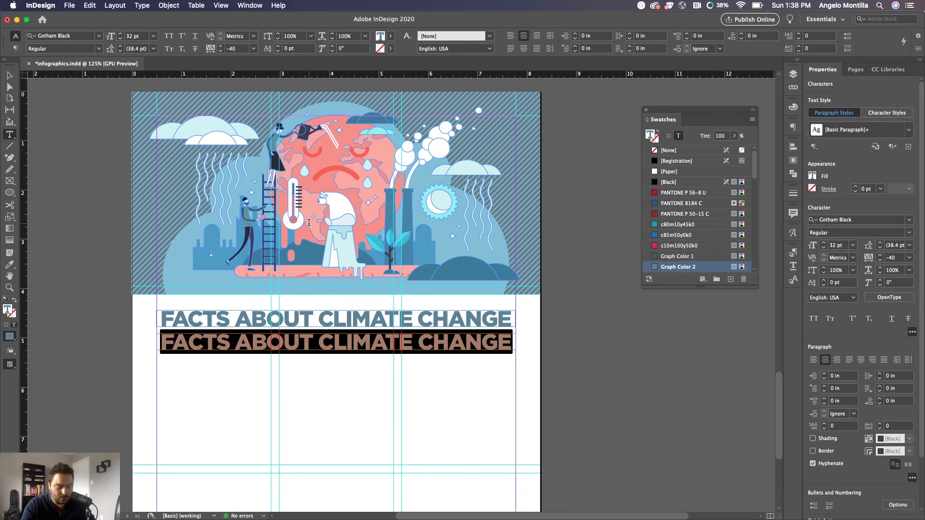
text(GLOBA)
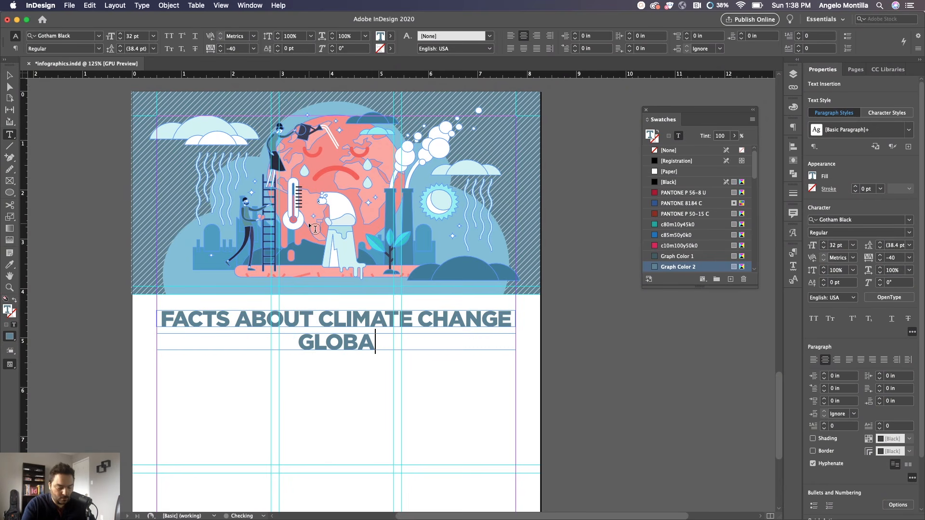
text(L WARMING I)
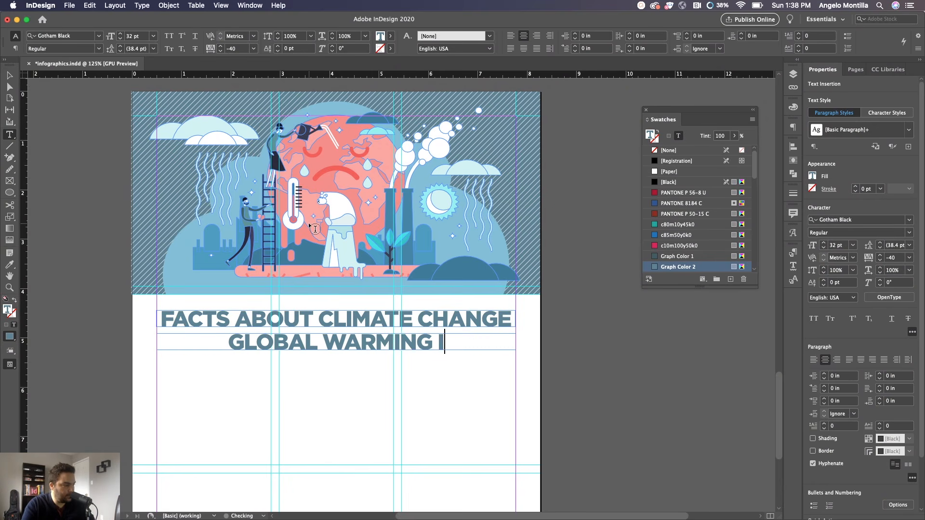
text(S REAL:)
Step: Set the subheading to 14 pt in the Gotham Light font
key(shift+Home)
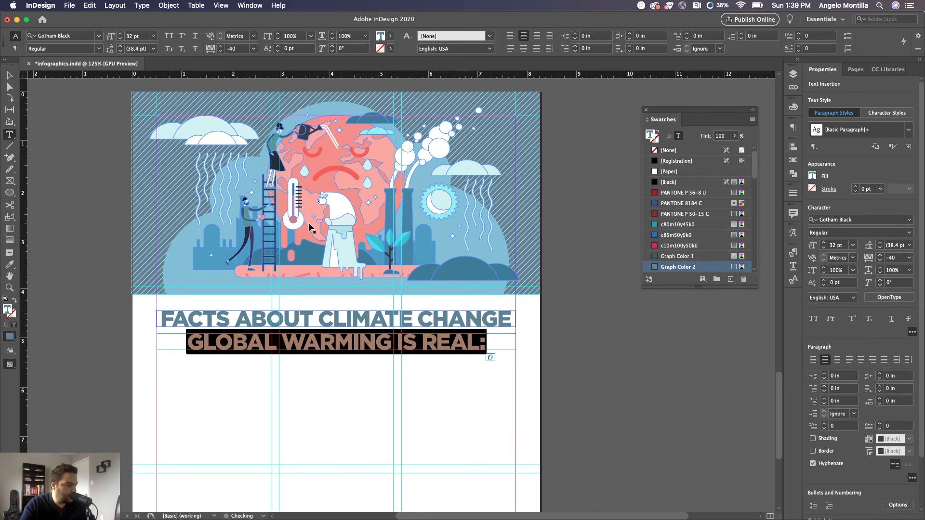
click(836, 245)
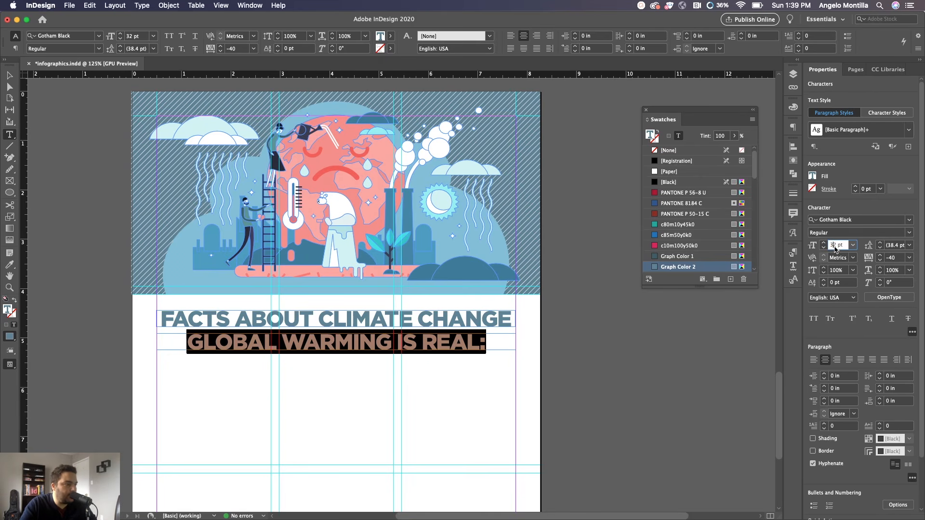
text(14)
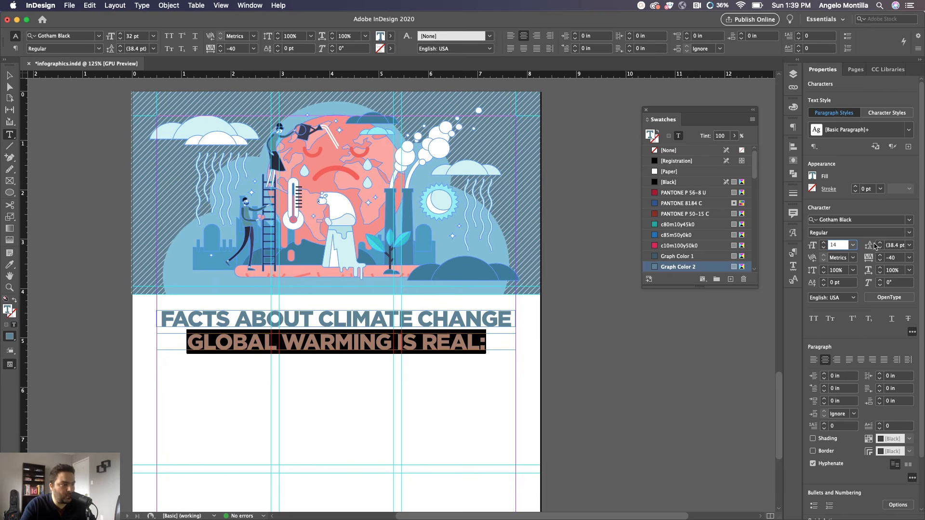
click(863, 221)
text(gotham)
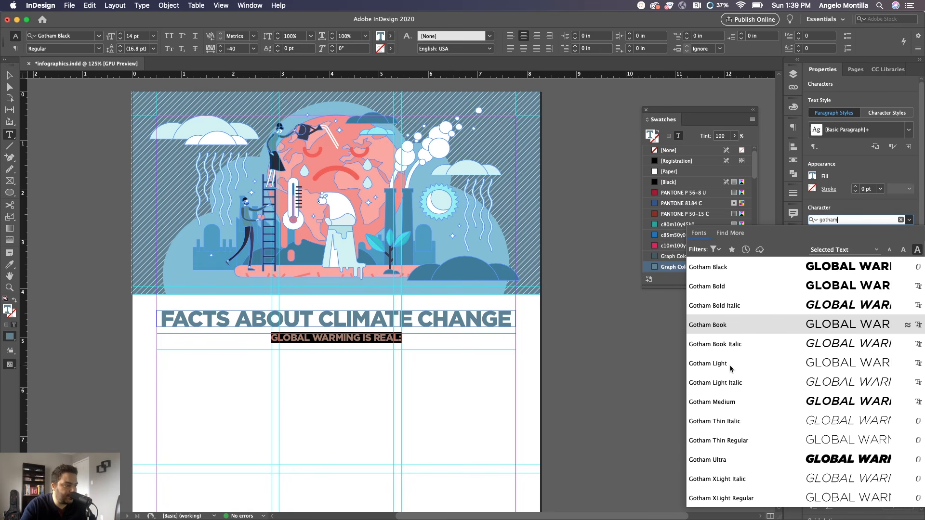
click(711, 365)
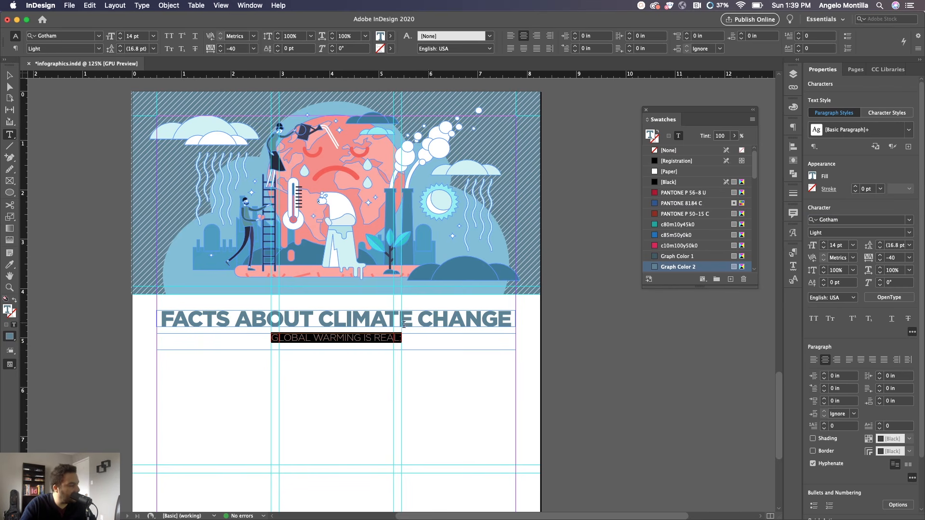
Step: Complete the subheading by adding KEY EVIDENCE + FIGURES OVER TIME after the colon
click(390, 336)
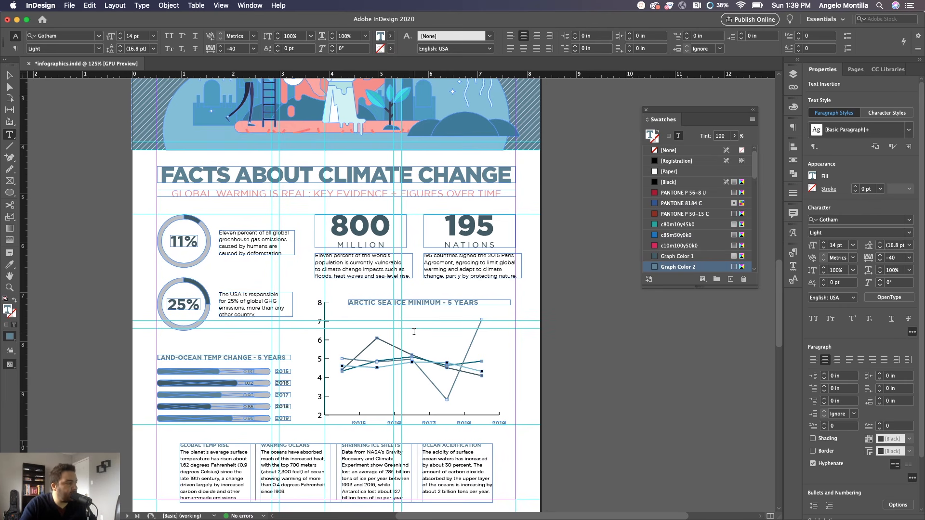
scroll(414, 332, down, 10)
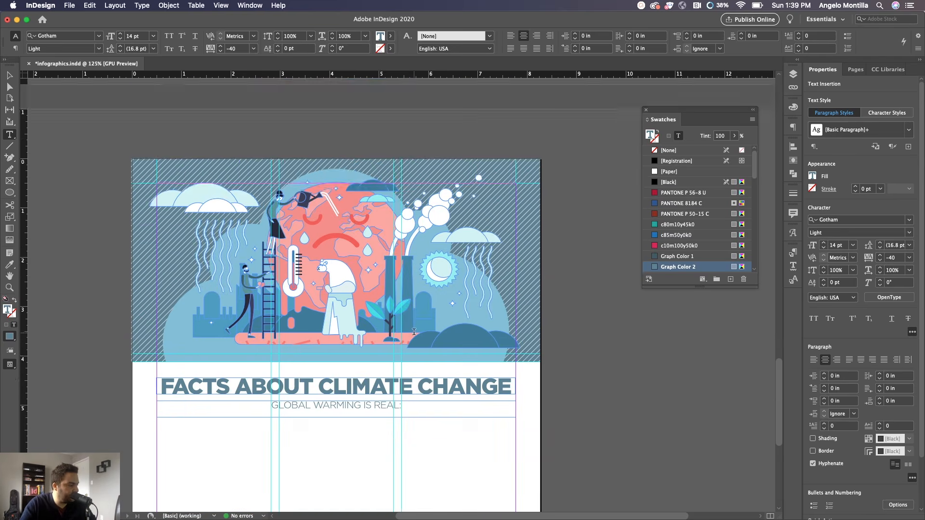
scroll(414, 332, down, 5)
text(K)
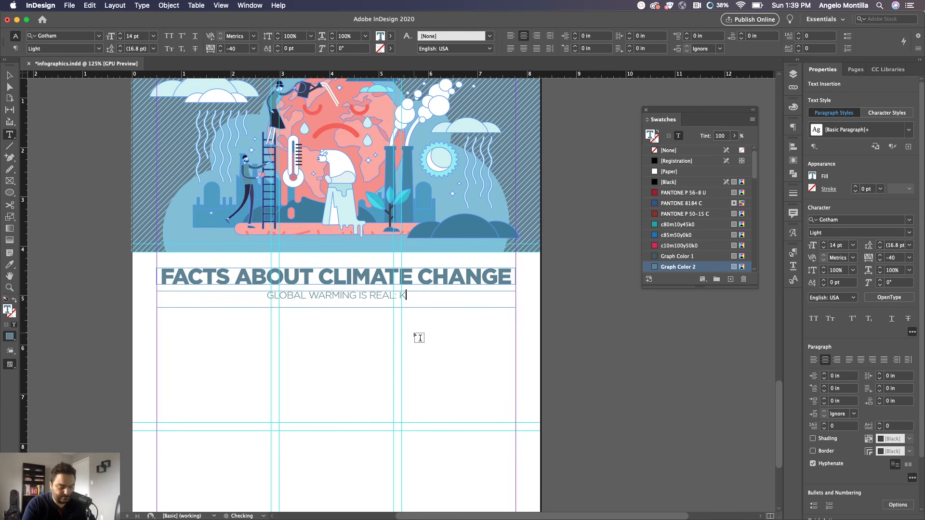
text(EY E)
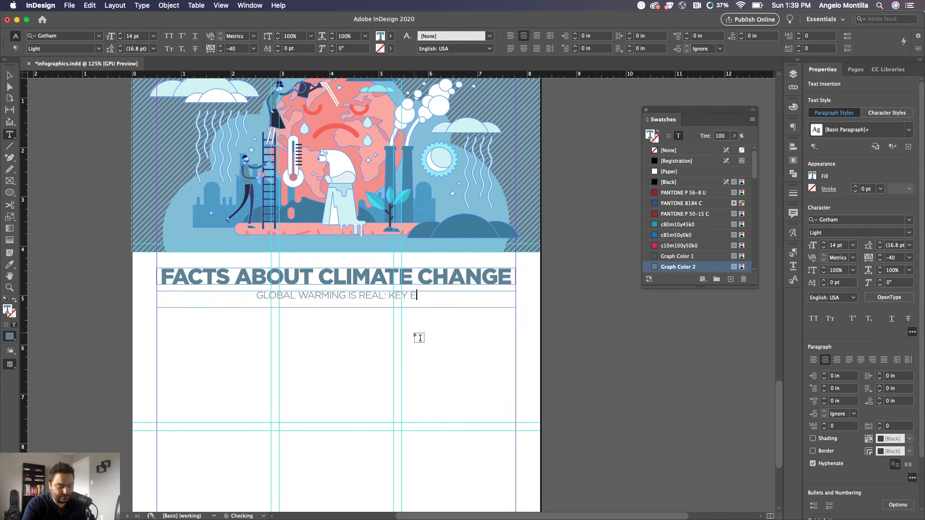
text(VIDENCE +)
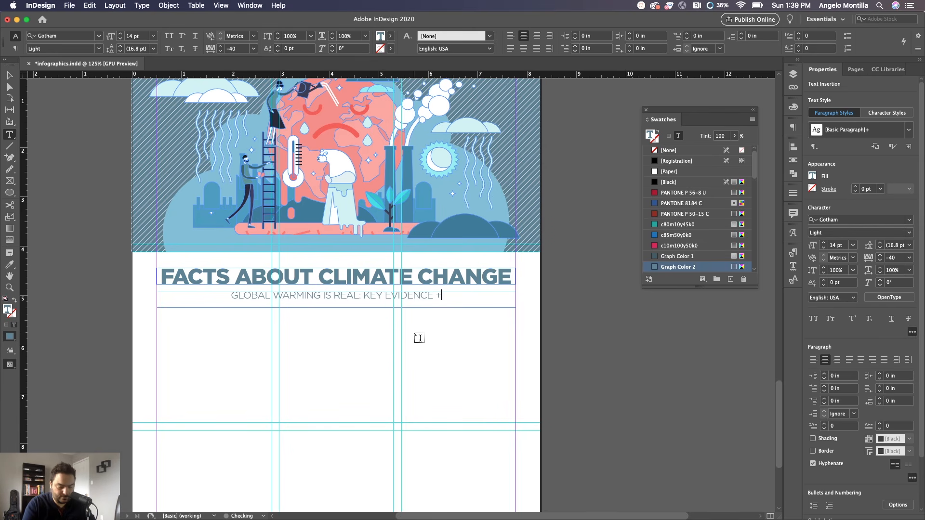
text( FIGURES OVE)
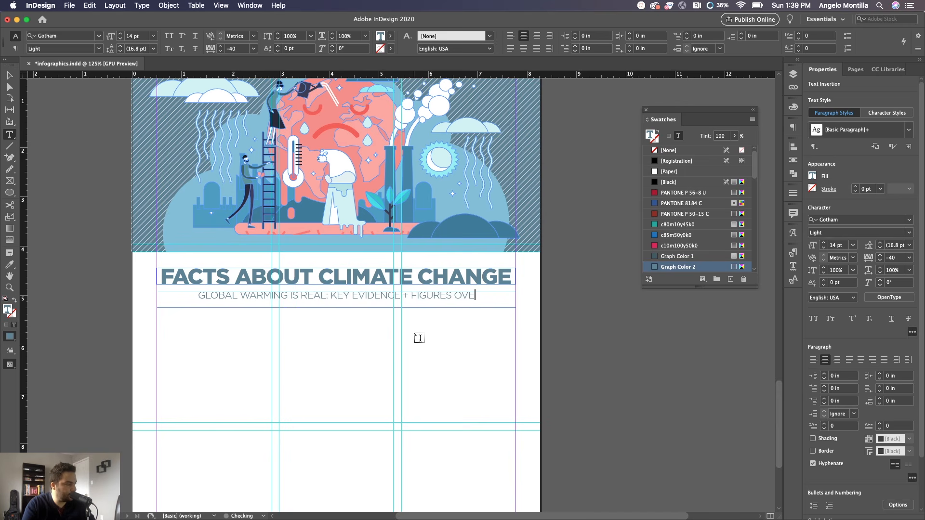
text(R TIME)
Step: Colour the entire subheading with the Red swatch and widen its tracking to 20
key(super+a)
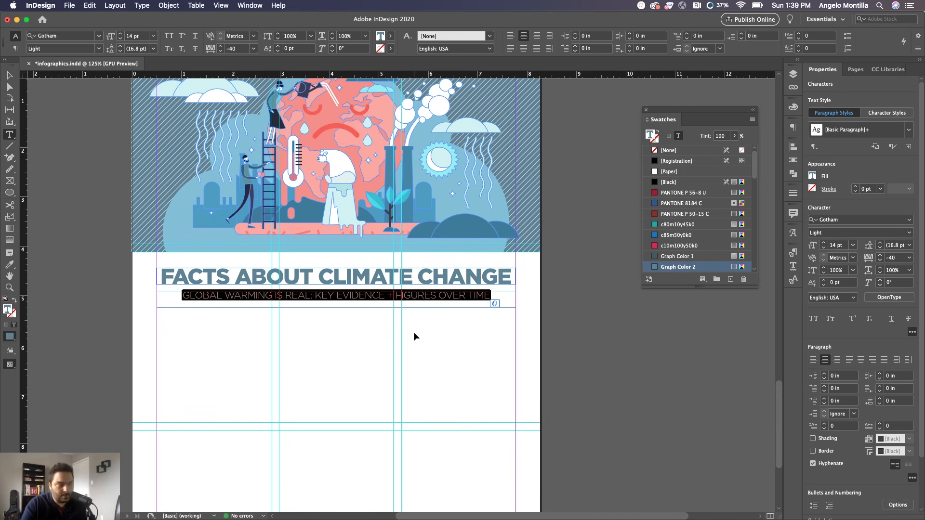
drag(755, 173, 754, 183)
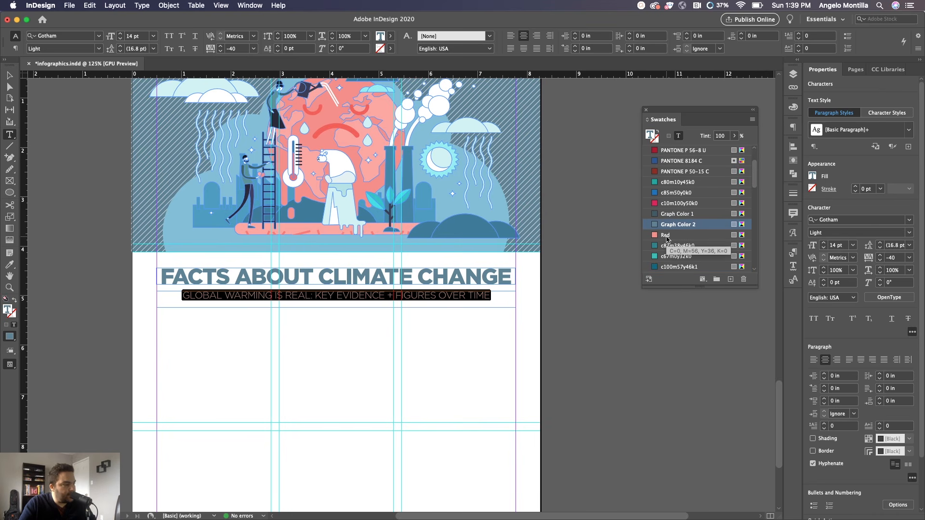
click(666, 236)
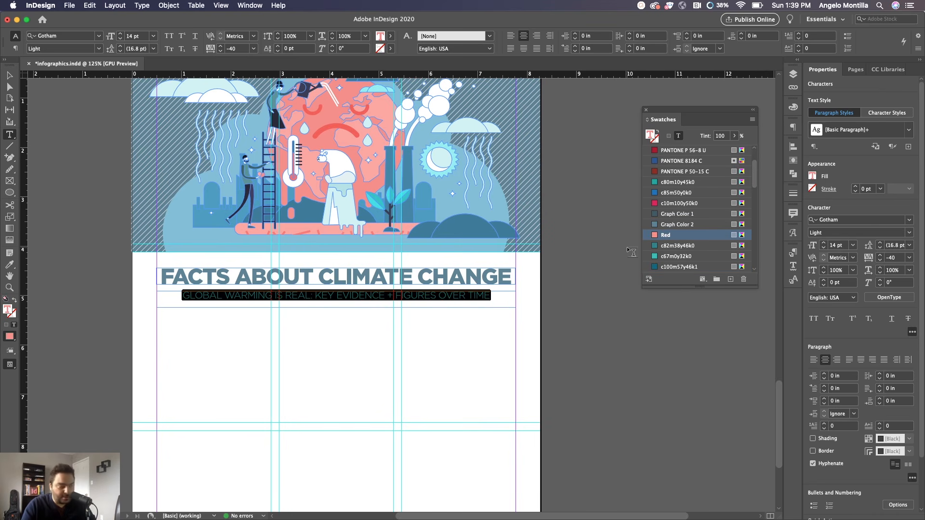
key(alt+Right)
key(alt+Right)
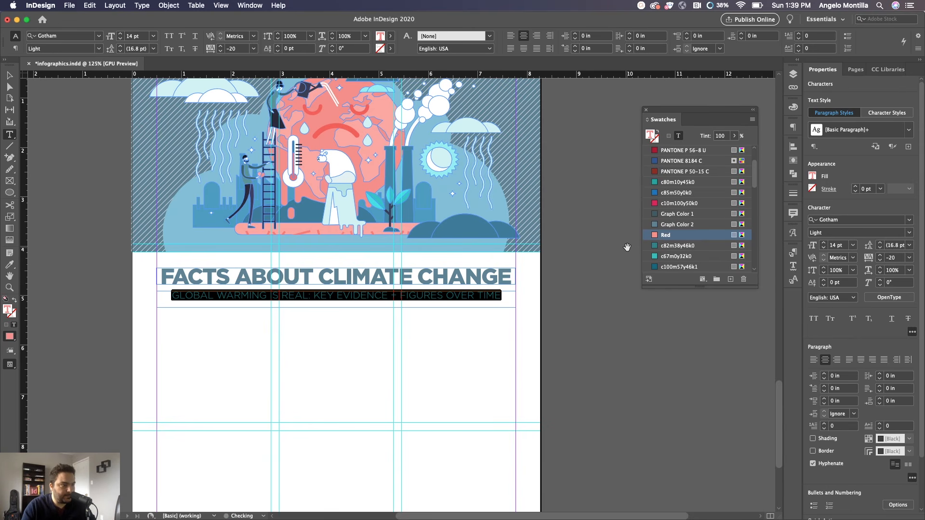
key(alt+Right)
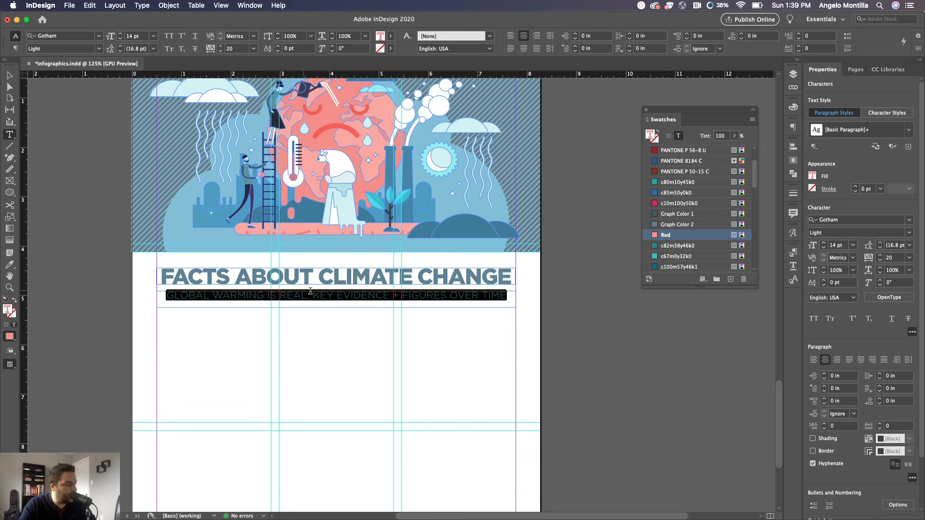
click(886, 258)
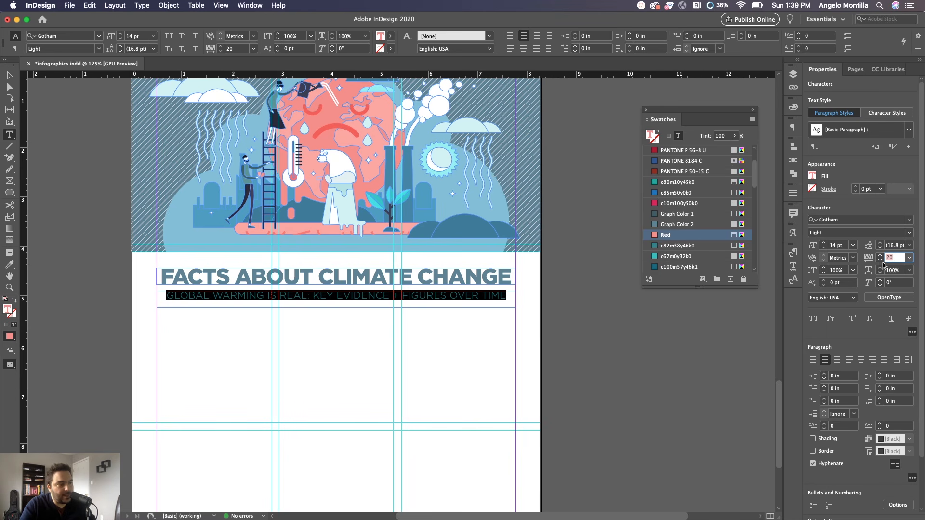
click(426, 296)
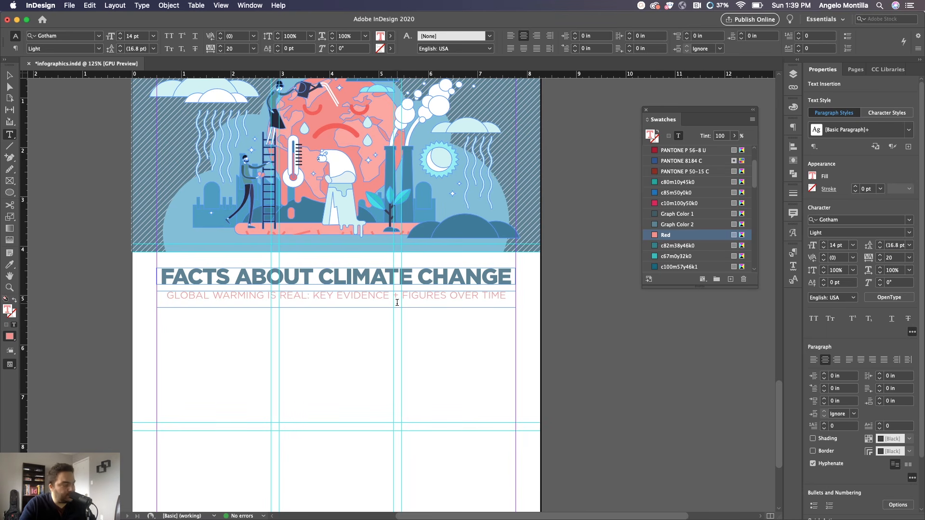
Step: Shorten the subheading's text frame so it fits its single line of text
key(Escape)
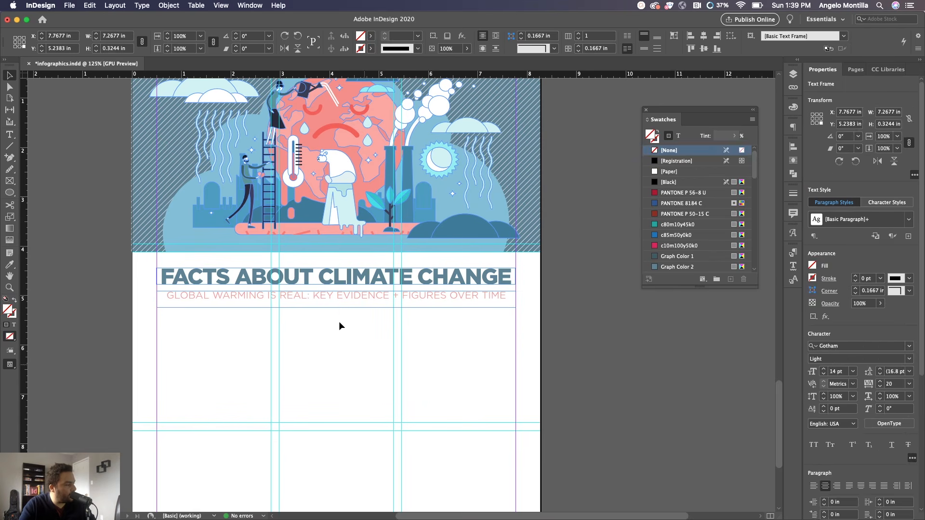
double_click(337, 308)
click(343, 319)
key(w)
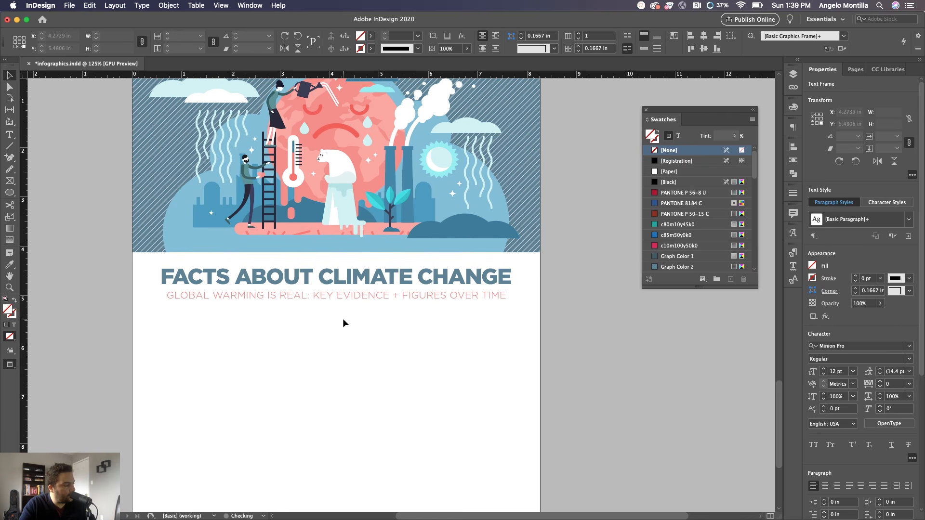
click(338, 295)
click(374, 312)
Step: Preview the page without guides and compare its empty area with the finished infographic on page 2
key(w)
key(w)
key(w)
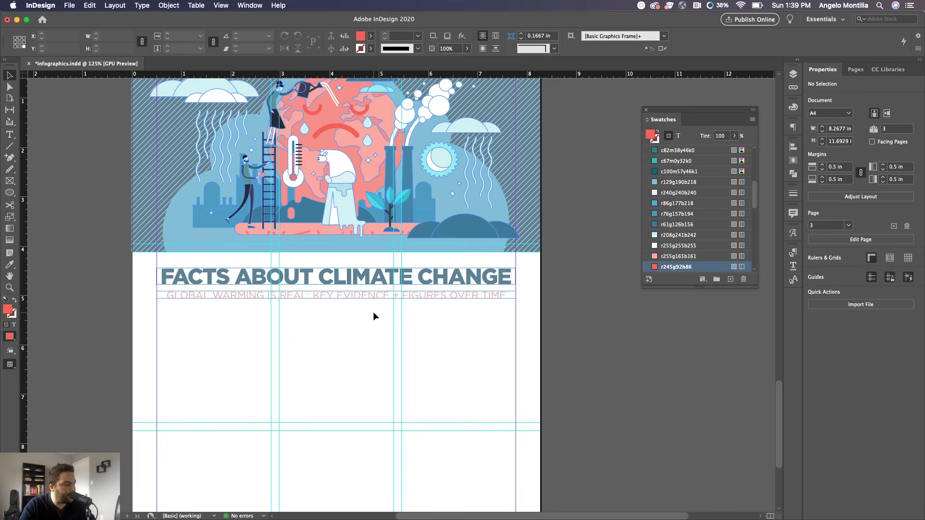
key(w)
scroll(374, 312, down, 5)
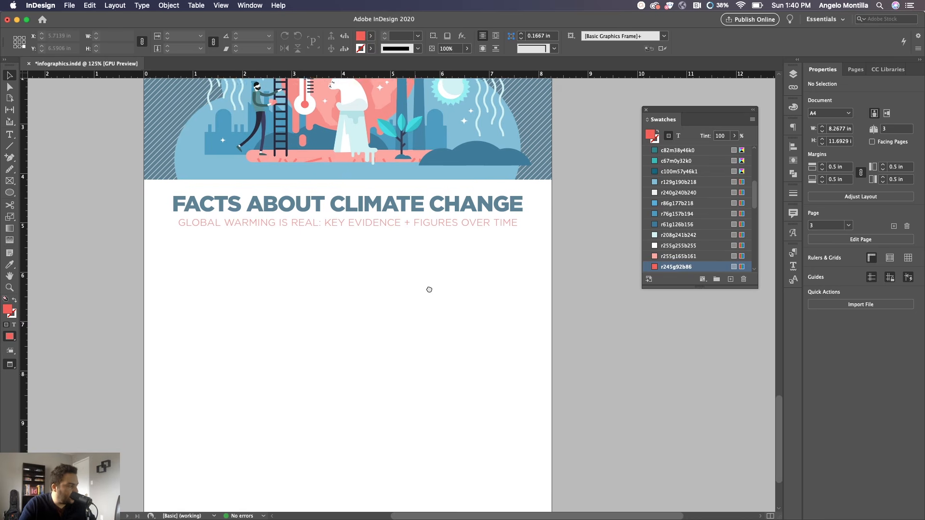
key(super+minus)
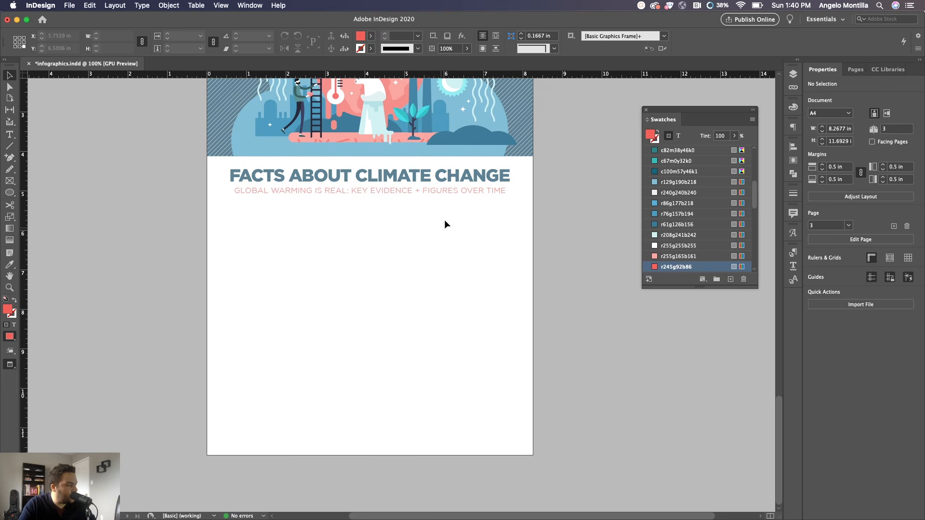
scroll(448, 215, up, 5)
scroll(451, 206, up, 10)
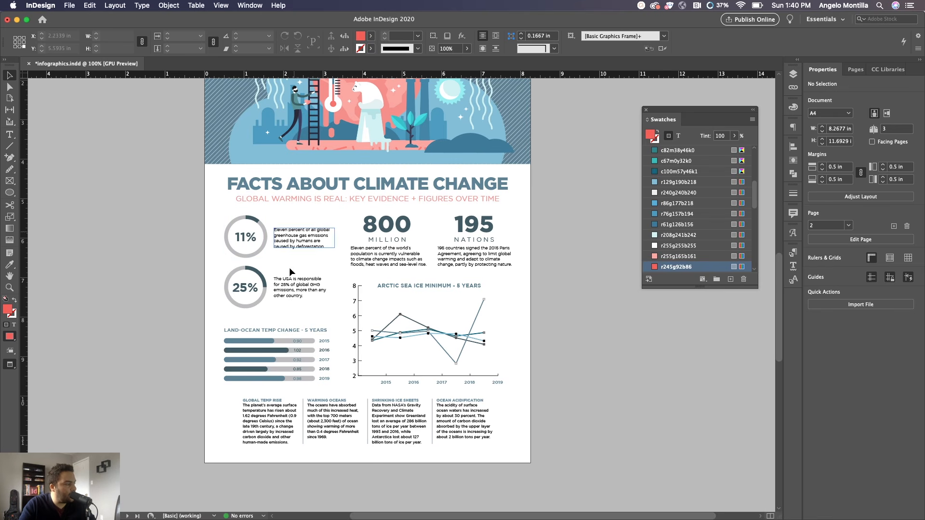
scroll(375, 385, down, 10)
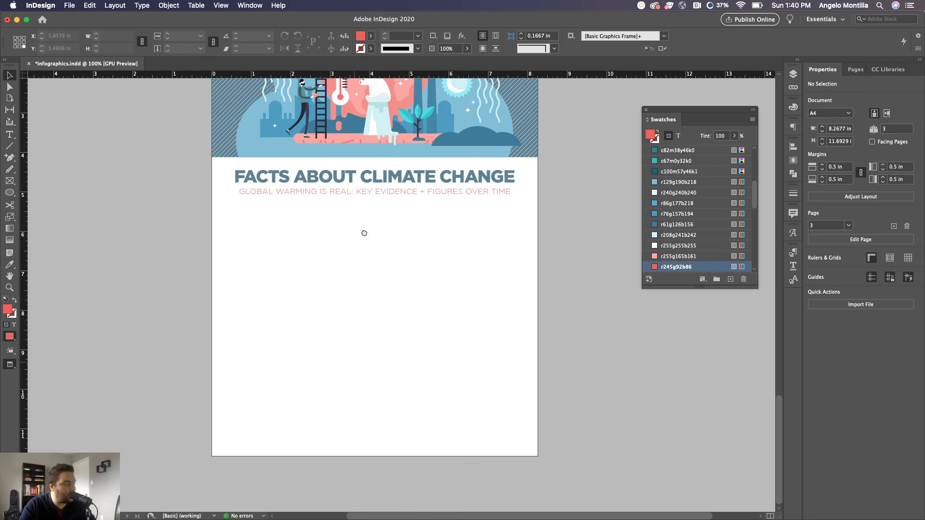
key(w)
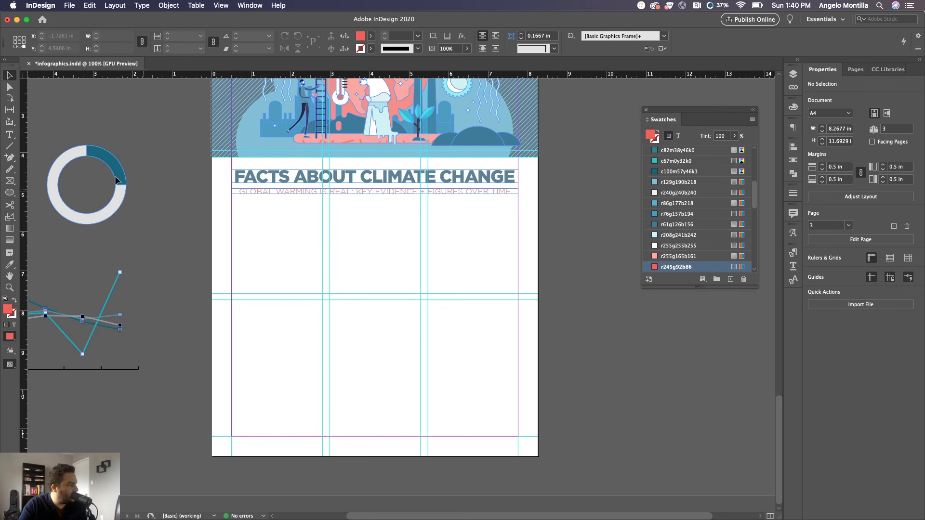
Step: Move the ring chart with the smaller teal segment from the pasteboard onto the page beneath the subheading
scroll(138, 191, left, 5)
click(159, 206)
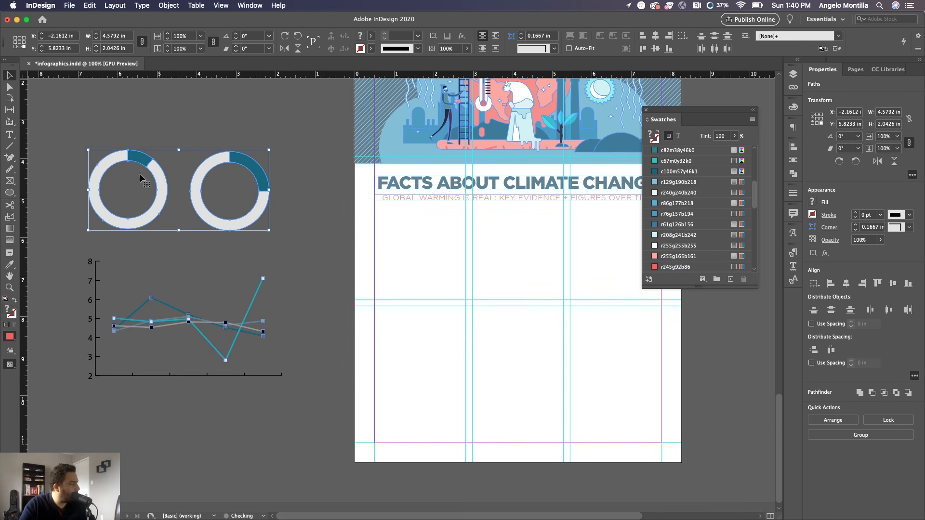
double_click(137, 225)
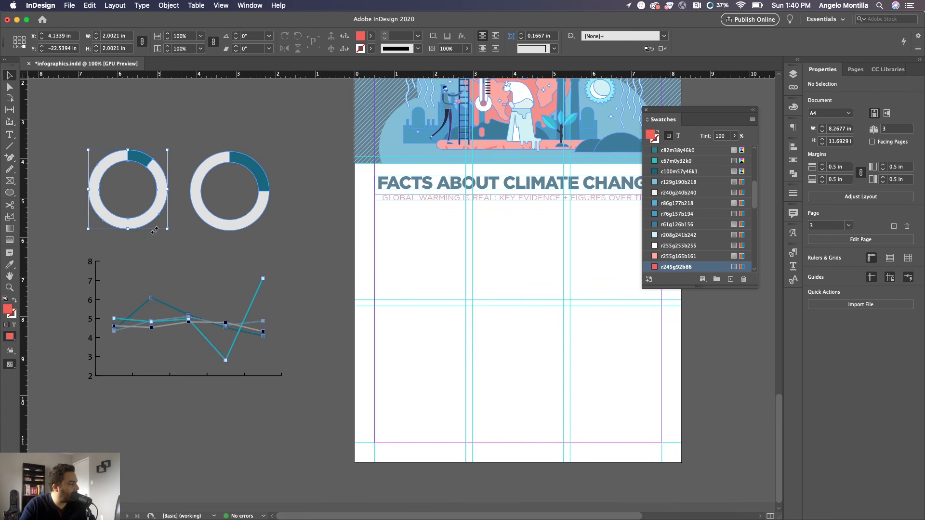
drag(137, 225, 423, 285)
scroll(417, 288, up, 2)
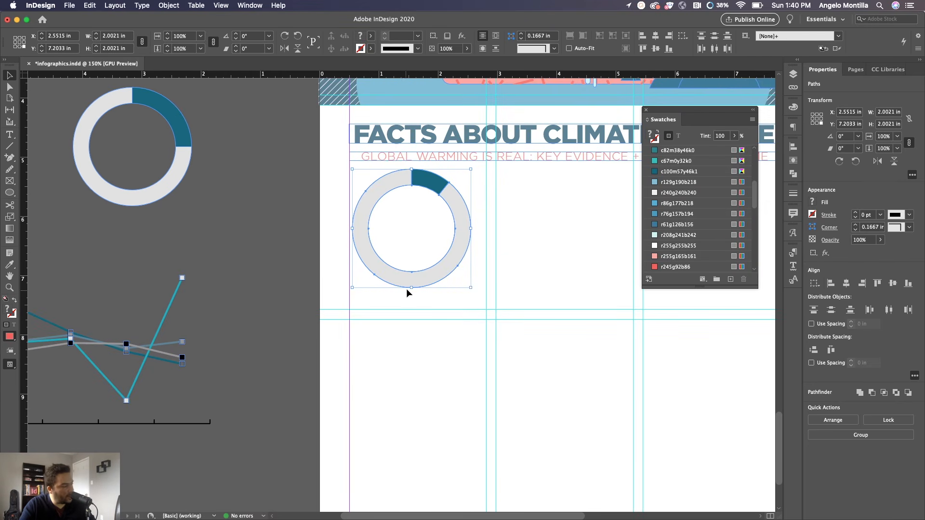
drag(412, 288, 413, 273)
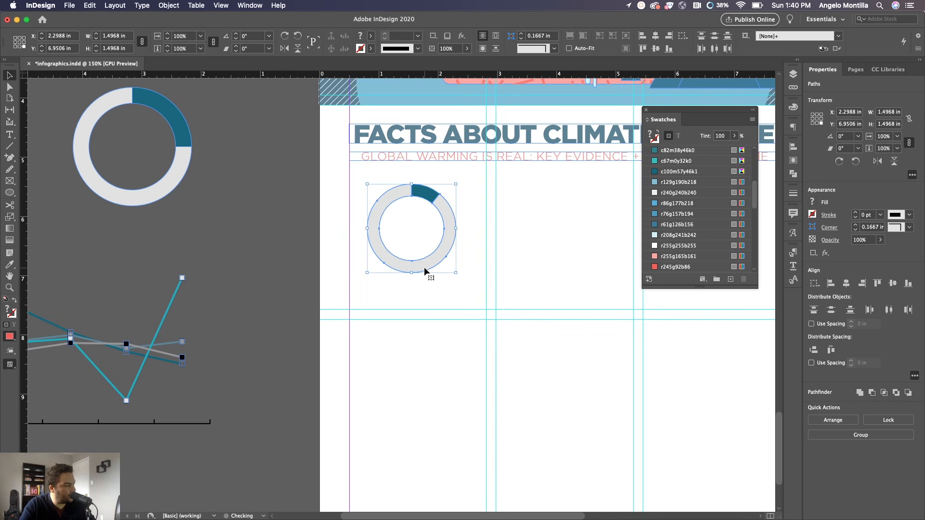
key(super+z)
click(158, 186)
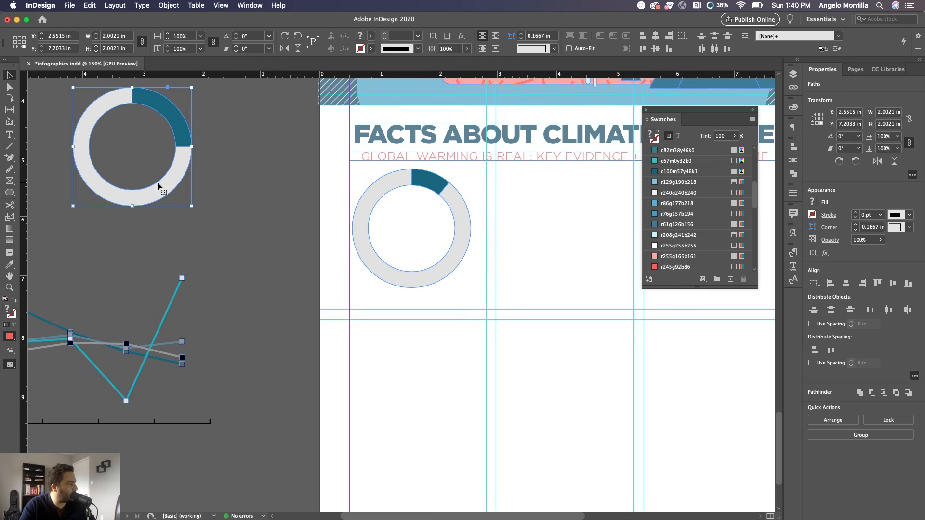
click(260, 254)
drag(290, 156, 447, 272)
shift+click(388, 284)
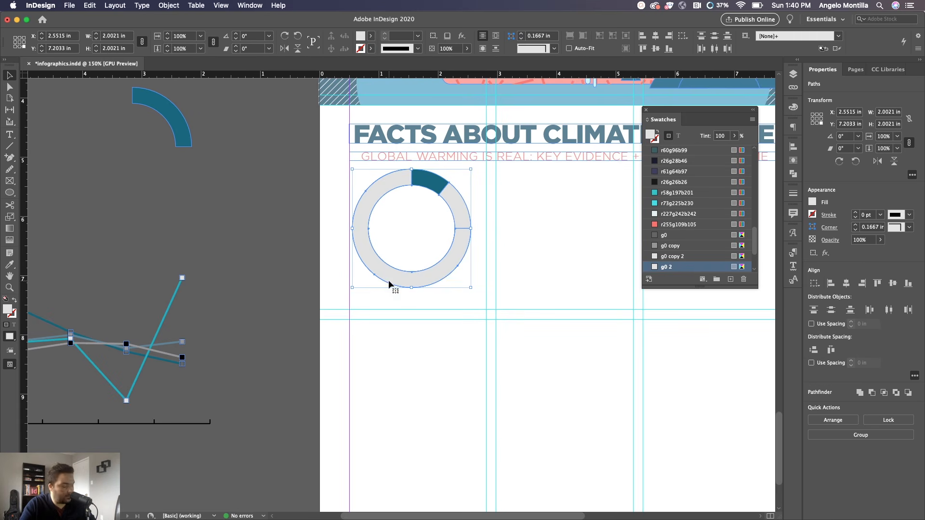
key(super+z)
Step: Place the quarter-filled ring chart exactly over the first ring and scale both proportionally to about 1.6 in wide
drag(218, 207, 236, 230)
drag(165, 191, 440, 273)
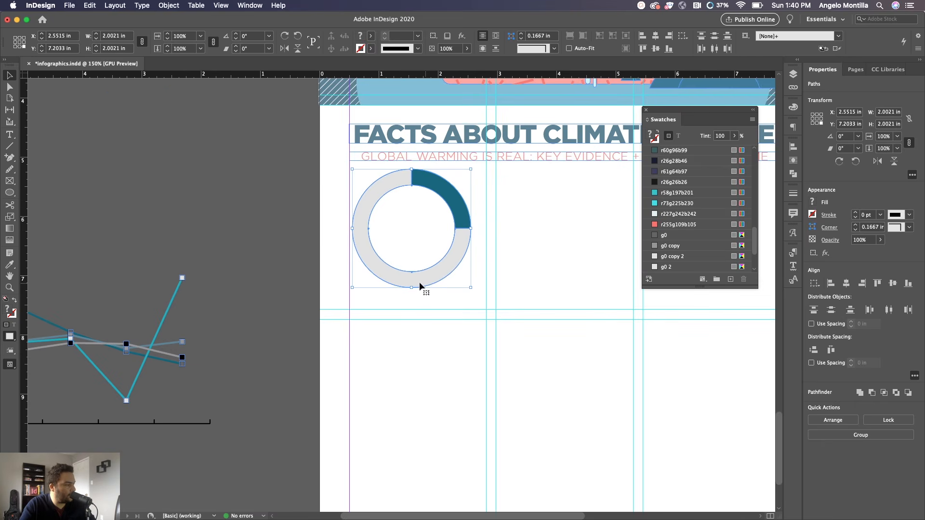
drag(435, 236, 479, 187)
mouse_move(411, 286)
mouse_down()
mouse_move(408, 265)
mouse_move(412, 276)
mouse_up()
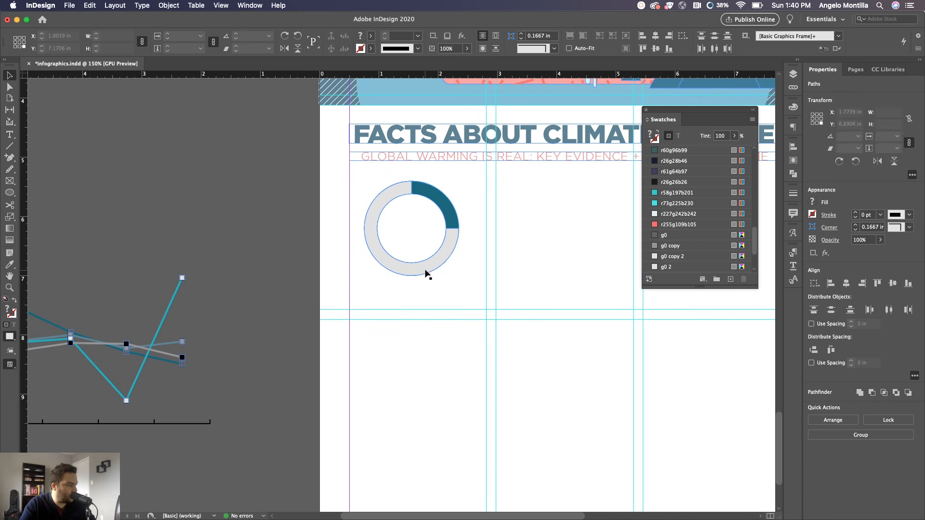
Step: Group the grey ring and the teal quarter arc of the front ring chart
click(426, 272)
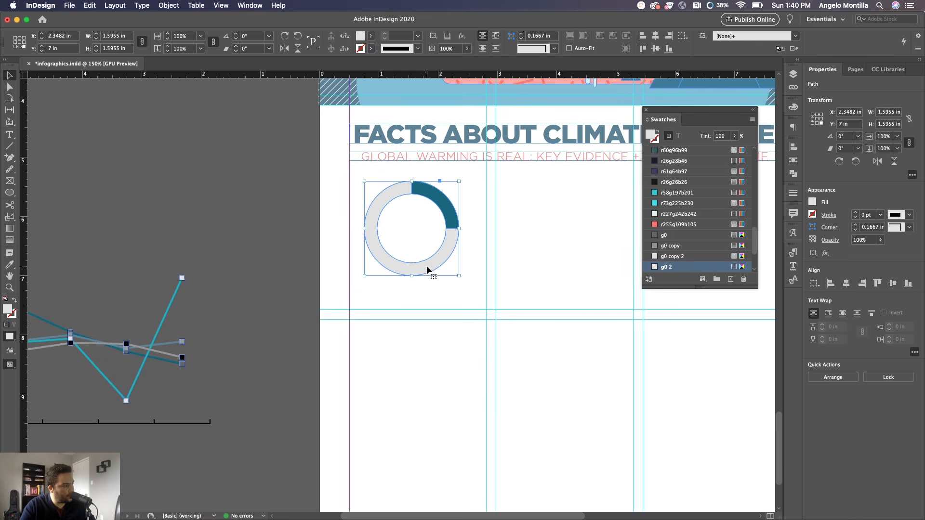
drag(427, 265, 427, 294)
key(super+z)
shift+click(442, 207)
key(super+g)
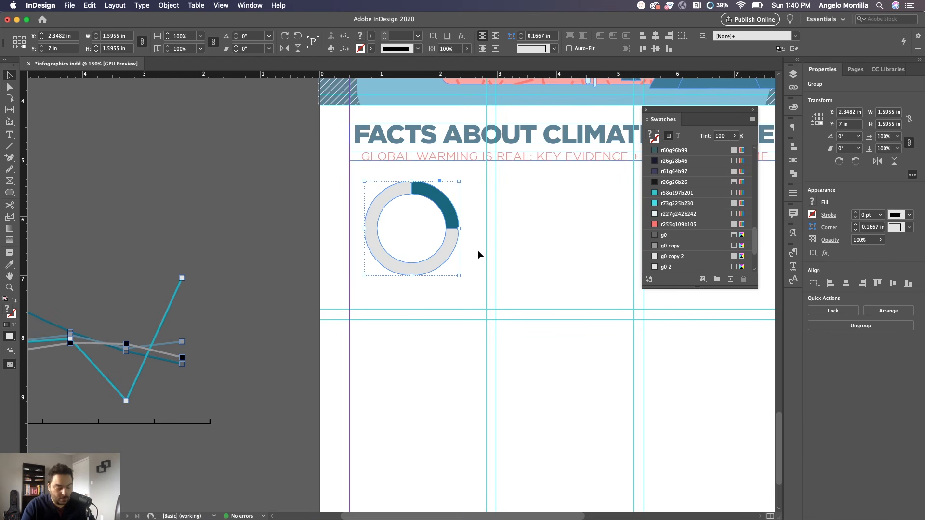
Step: Nudge the grouped quarter-filled ring straight down to about Y 8.94 in, clear of the other ring
key(shift+Down)
key(shift+Down)
key(shift+Down)
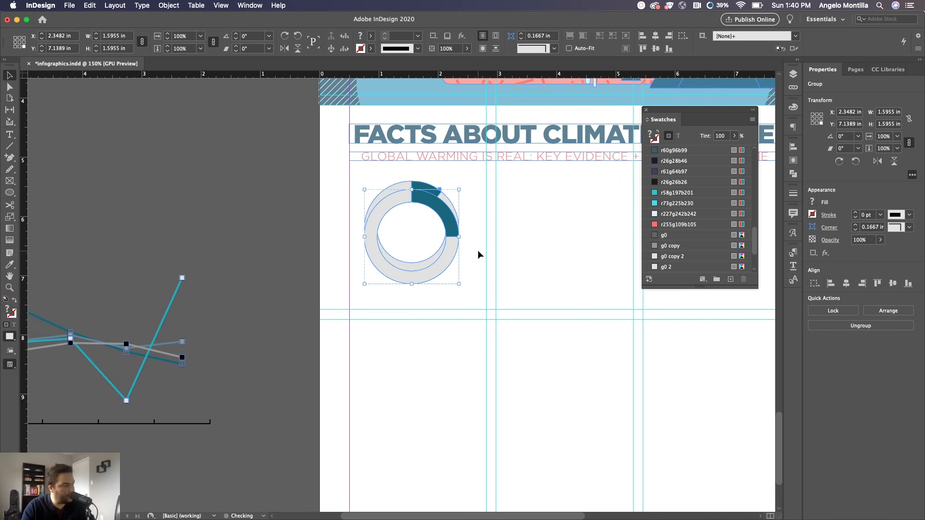
key(shift+Down)
key(shift+Down)
key(shift+Down)
key(shift+Down)
key(shift+Down)
key(shift+Down)
key(shift+Down)
key(shift+Down)
key(shift+Down)
key(shift+Down)
key(shift+Down)
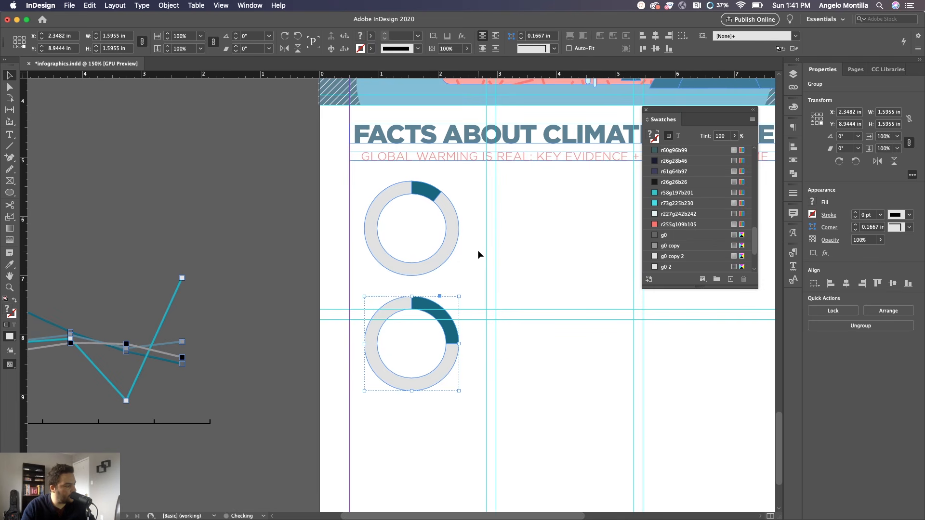
key(super+1)
key(super+minus)
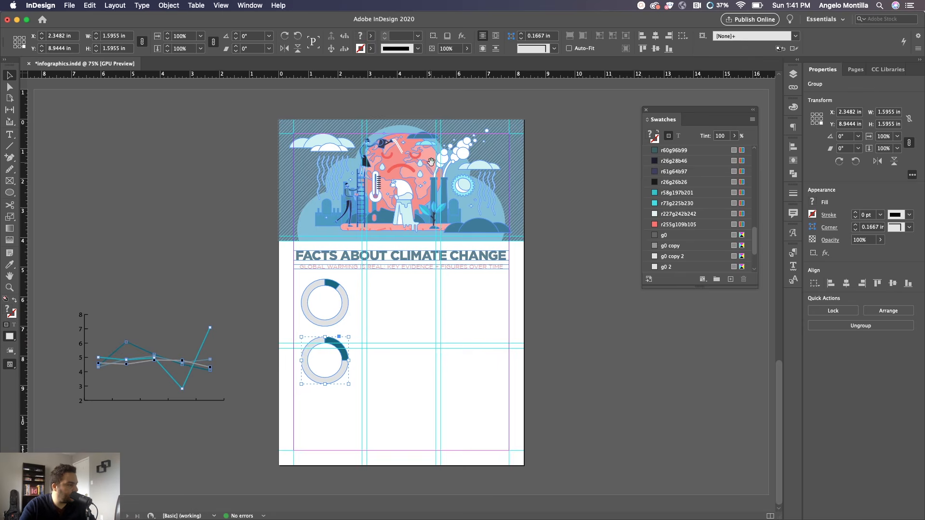
drag(431, 163, 427, 374)
scroll(400, 238, down, 5)
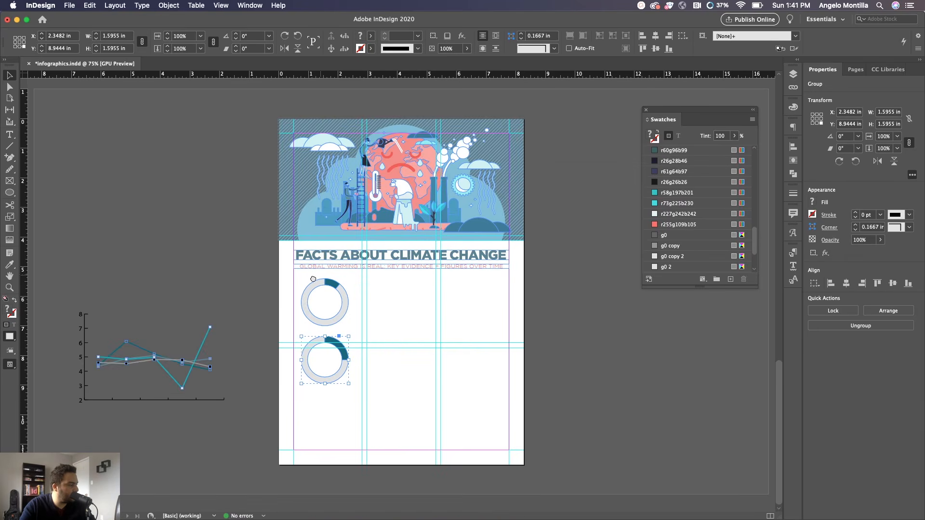
key(shift+super+g)
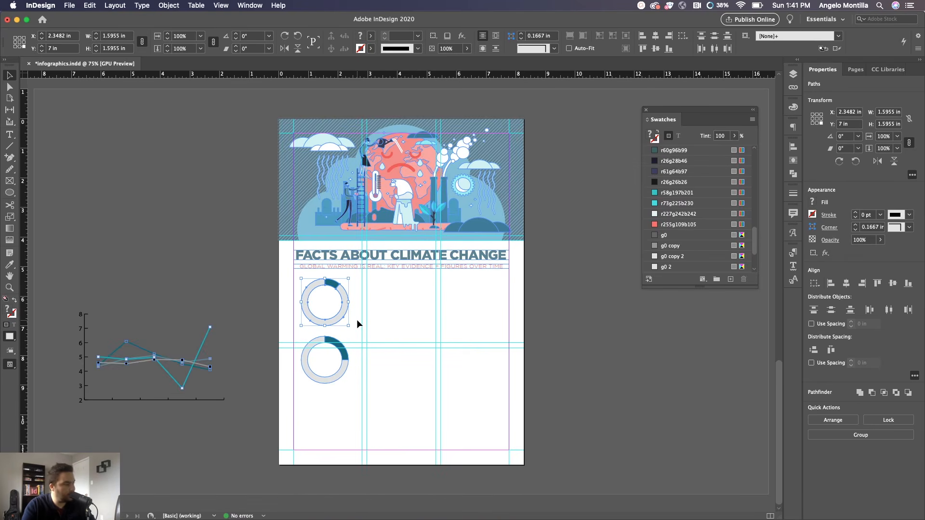
drag(297, 290, 355, 395)
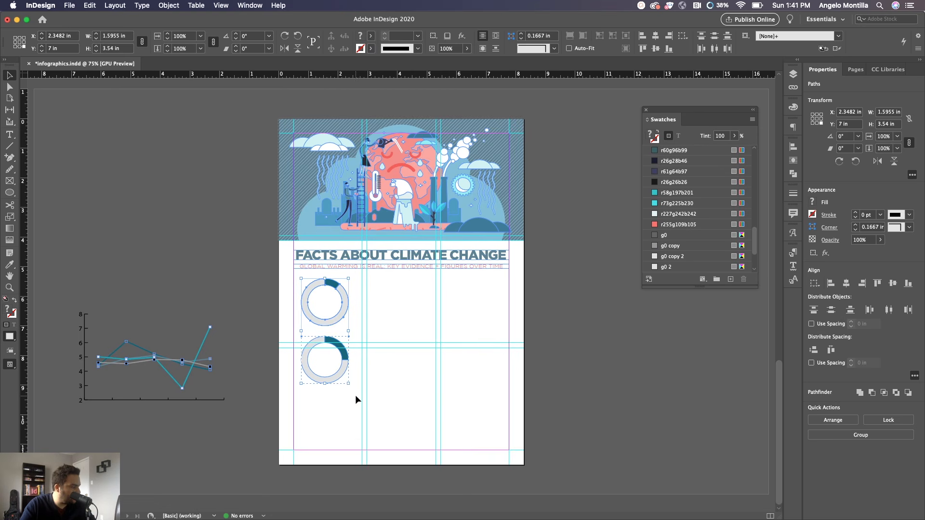
drag(324, 382, 326, 372)
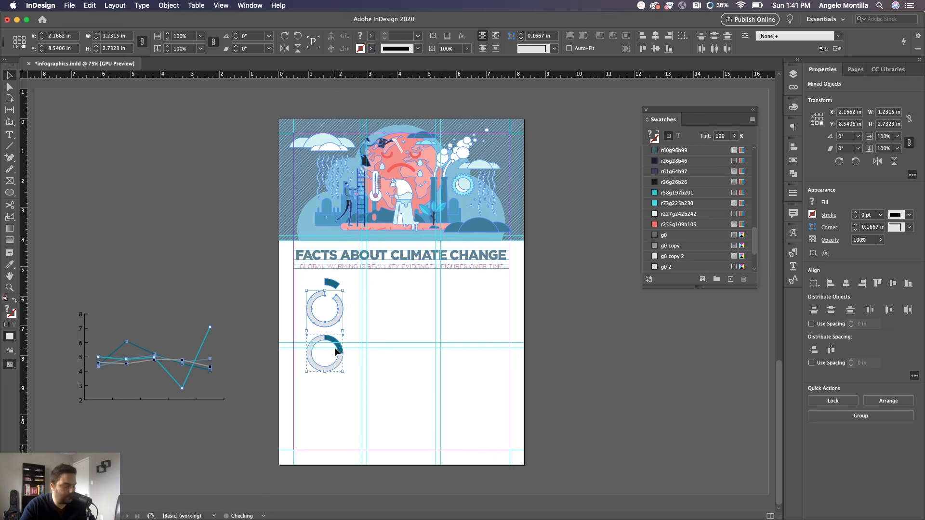
key(super+z)
Step: Group the upper ring's parts, then scale both ring charts together to about 1.39 in wide
drag(287, 278, 377, 322)
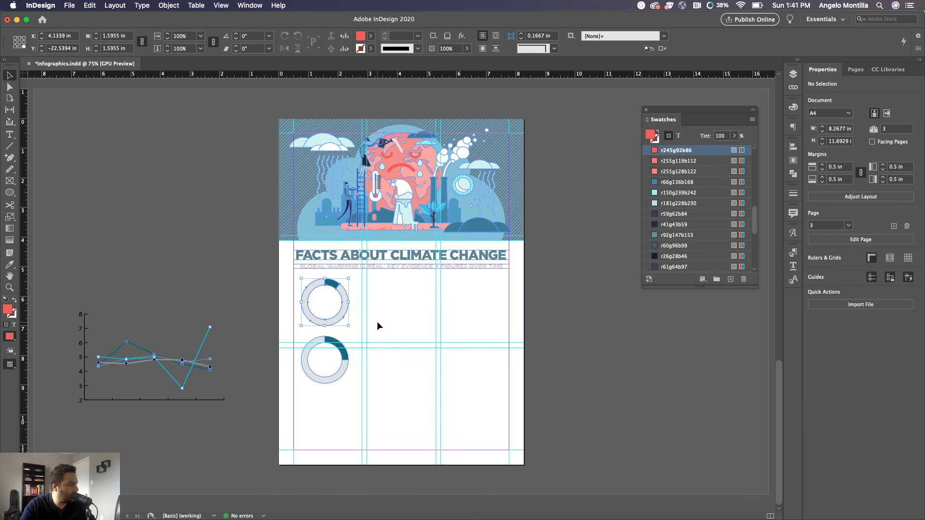
shift+click(348, 371)
key(super+g)
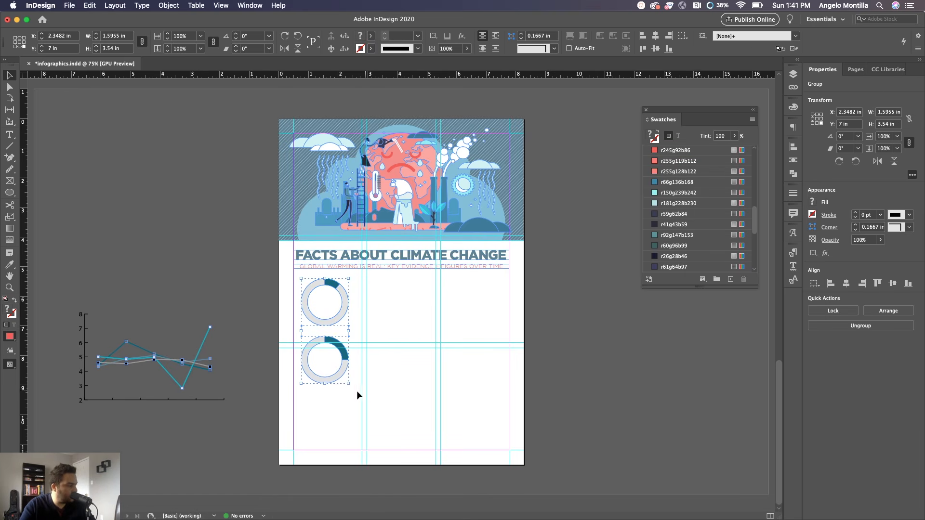
drag(325, 384, 325, 377)
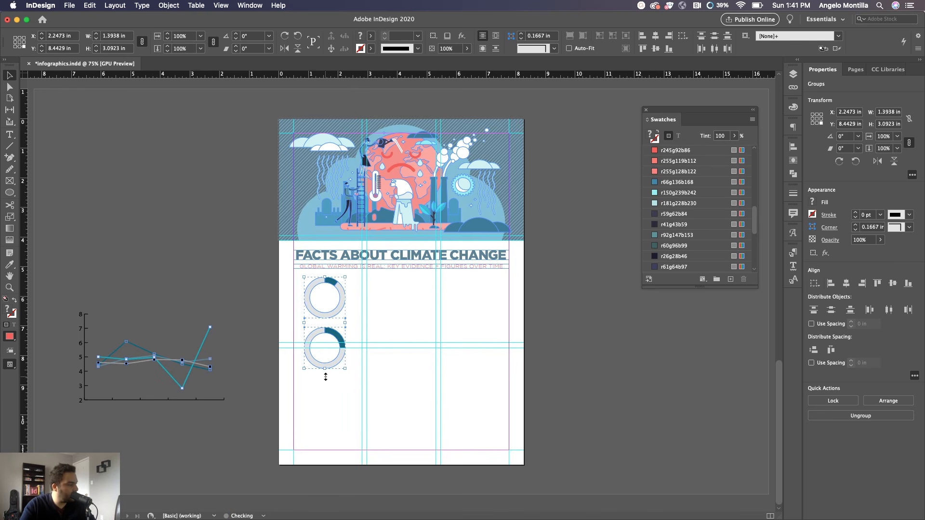
Step: Shift both ring charts left to align with the left page margin and preview the page without guides
key(super+minus)
scroll(399, 276, up, 3)
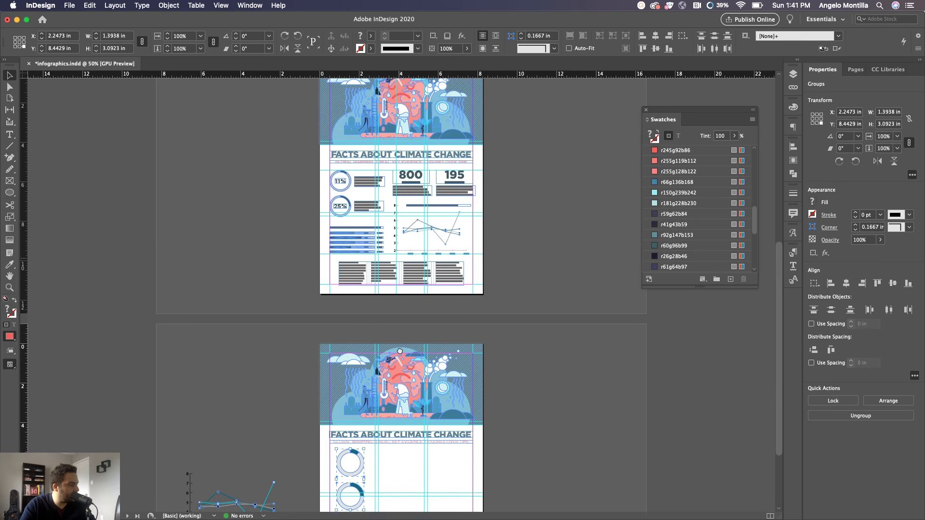
scroll(400, 351, down, 2)
drag(350, 466, 353, 465)
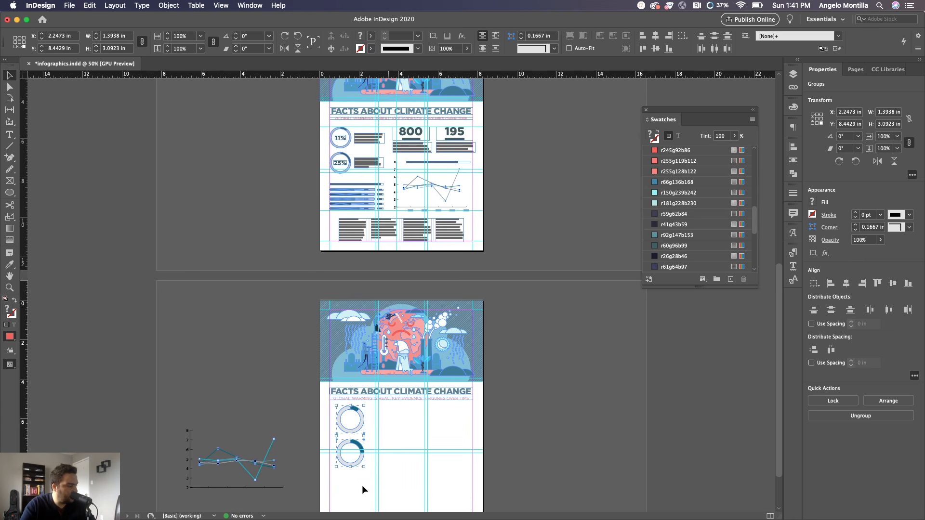
scroll(359, 486, up, 4)
drag(369, 476, 398, 204)
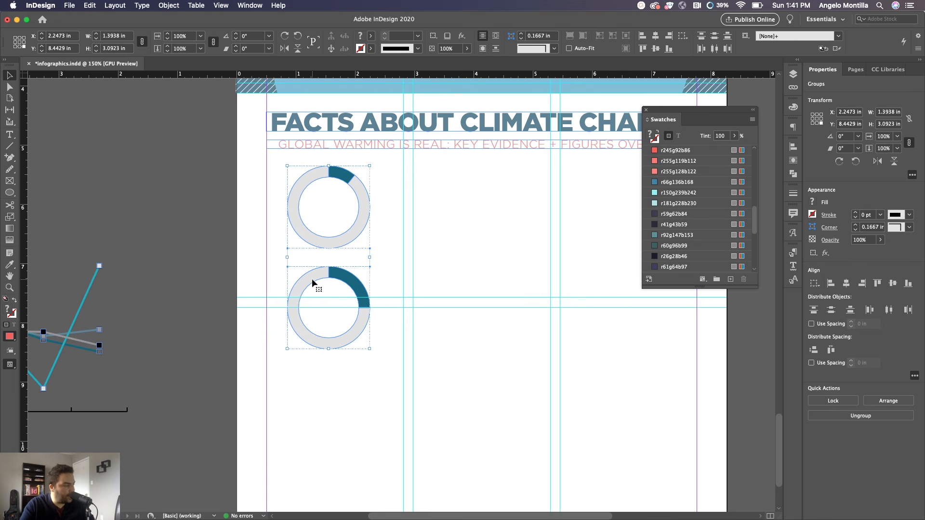
drag(312, 279, 292, 284)
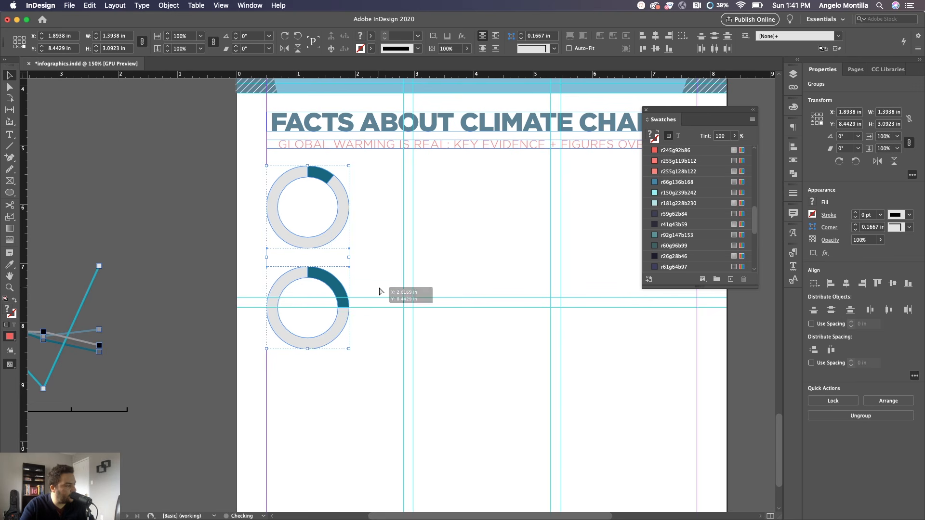
key(w)
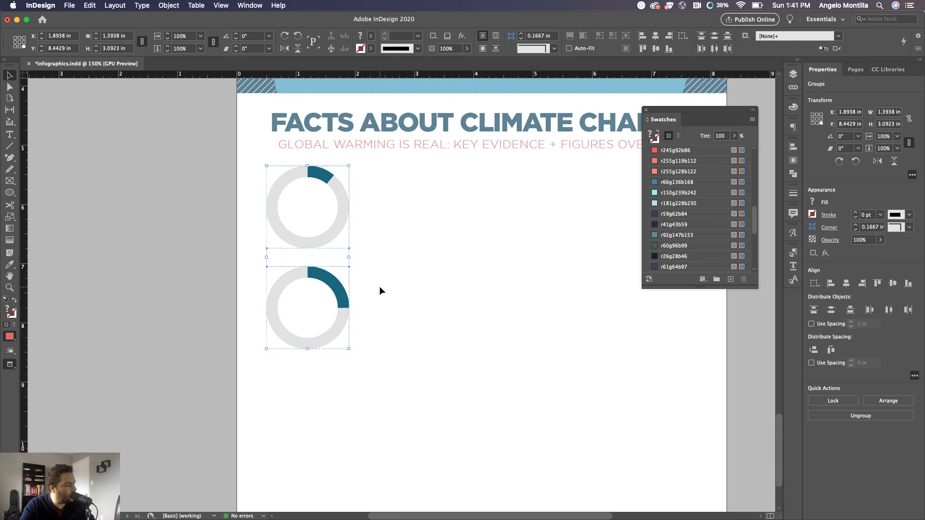
click(379, 290)
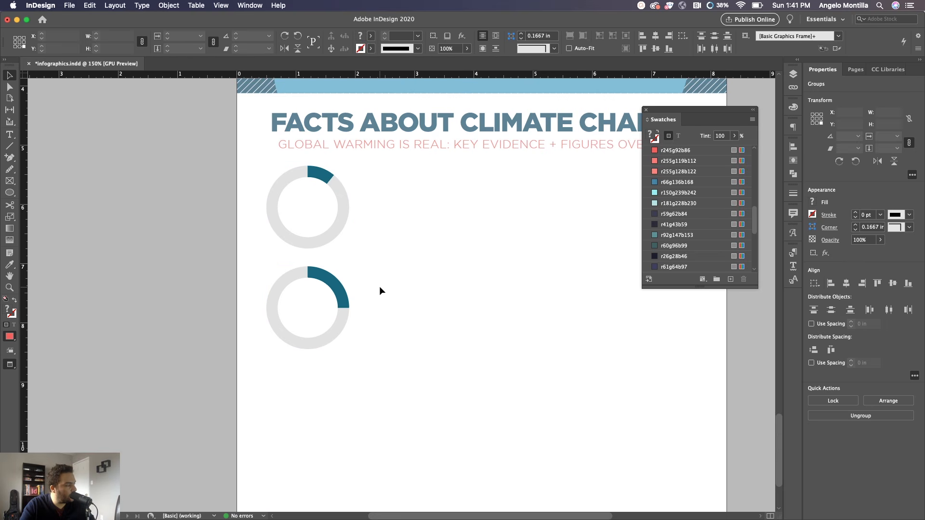
Step: Draw a small text frame beside the upper ring chart
click(13, 137)
drag(406, 203, 458, 244)
key(Escape)
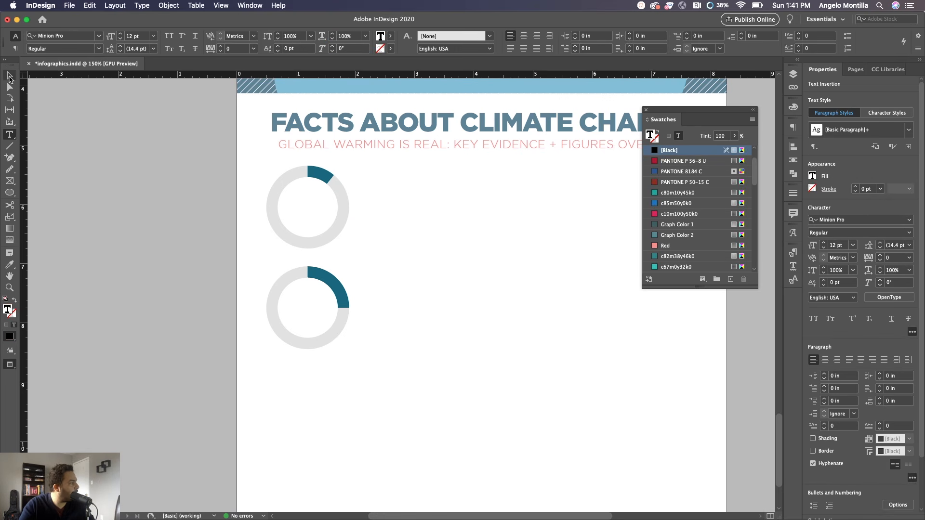
Step: Enter 11% in the text frame beside the upper ring chart and select the text
double_click(416, 222)
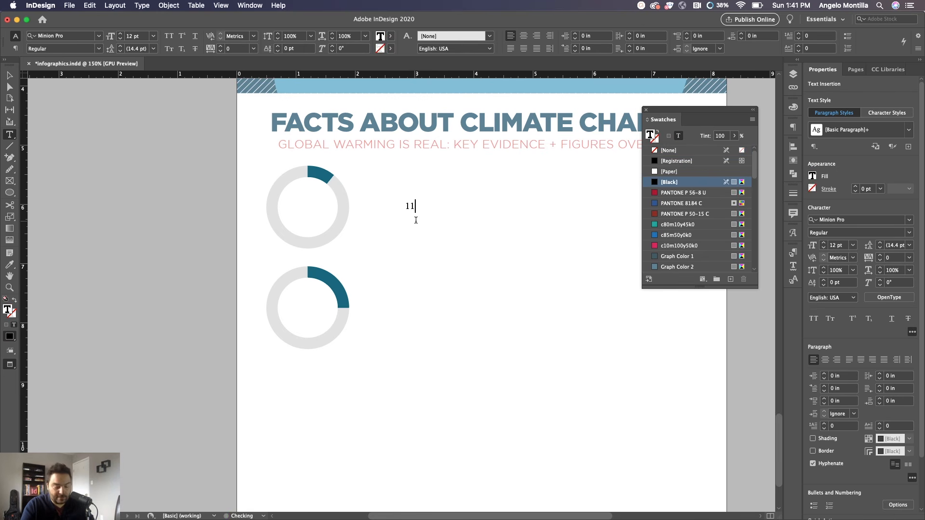
text(11%)
key(super+a)
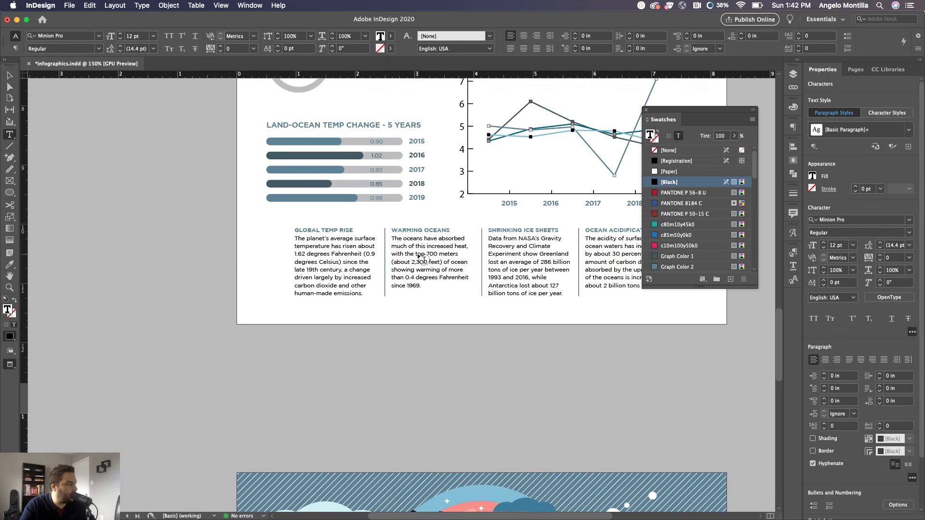
Step: Check the font of the 25% label on the finished infographic page, then set the new 11% text to Gotham Bold
scroll(356, 240, up, 5)
triple_click(292, 180)
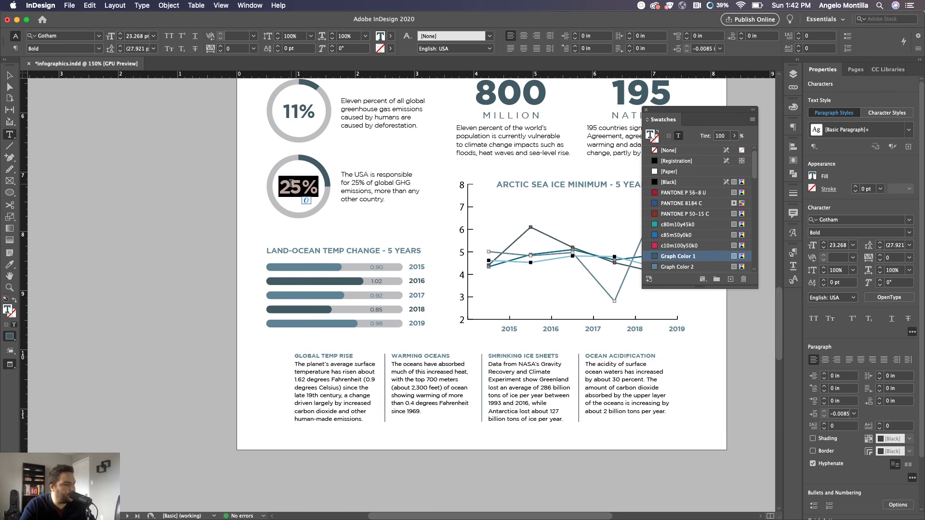
scroll(310, 204, up, 10)
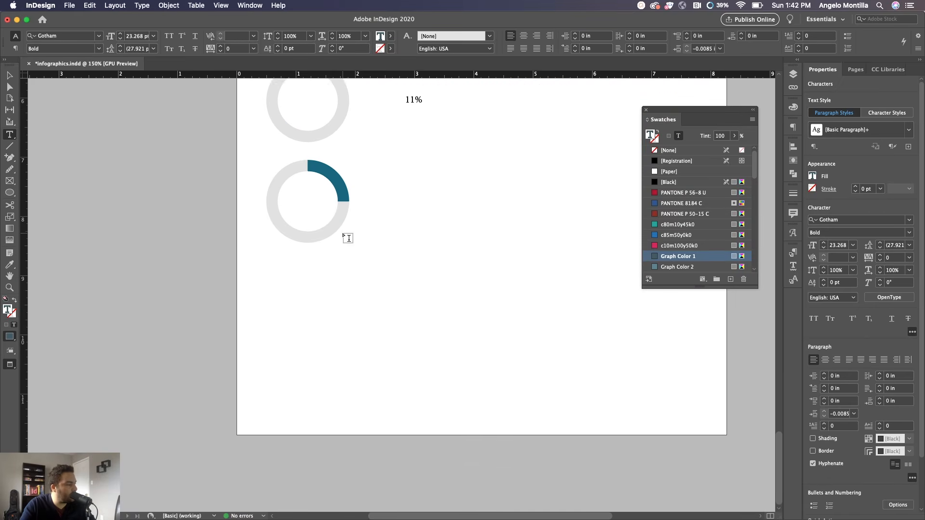
scroll(346, 238, up, 2)
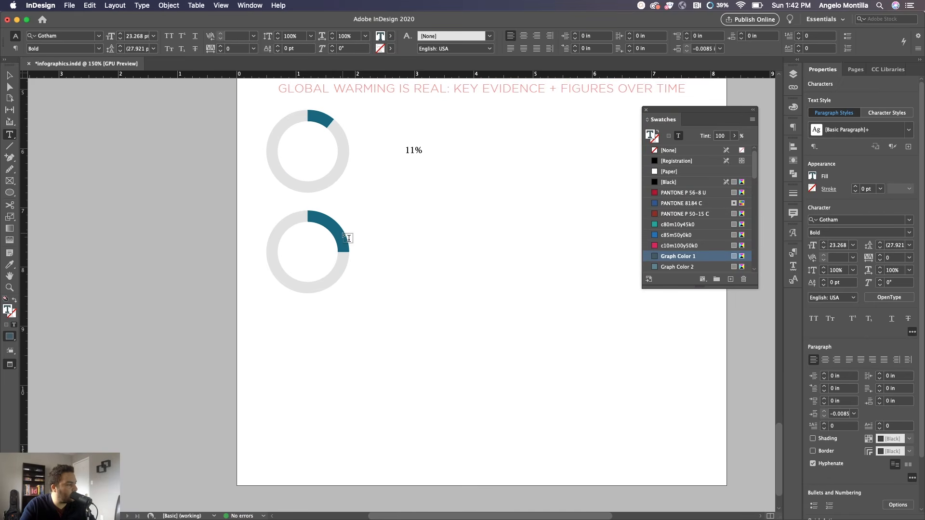
triple_click(415, 151)
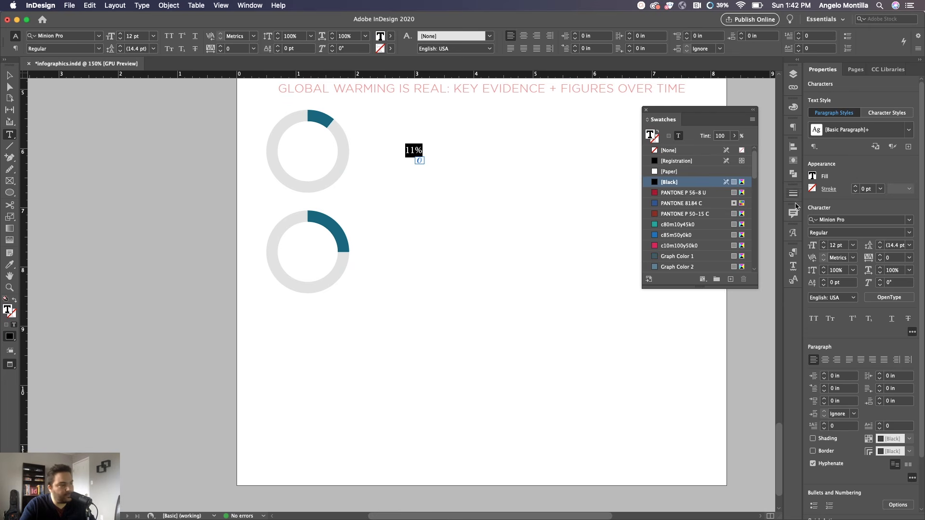
click(840, 219)
text(gotham)
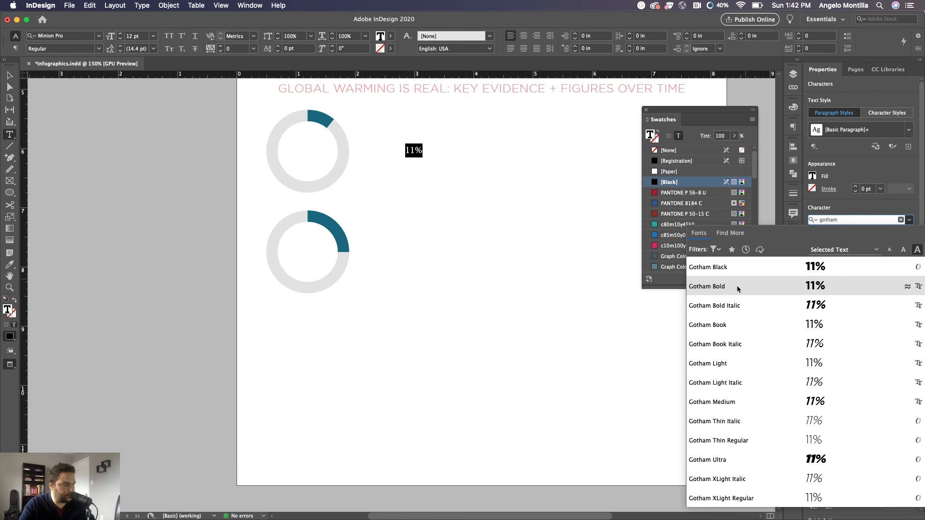
click(732, 287)
Step: Check the size of the finished page's 11% label, then set the new 11% text to 24 pt
scroll(388, 217, up, 16)
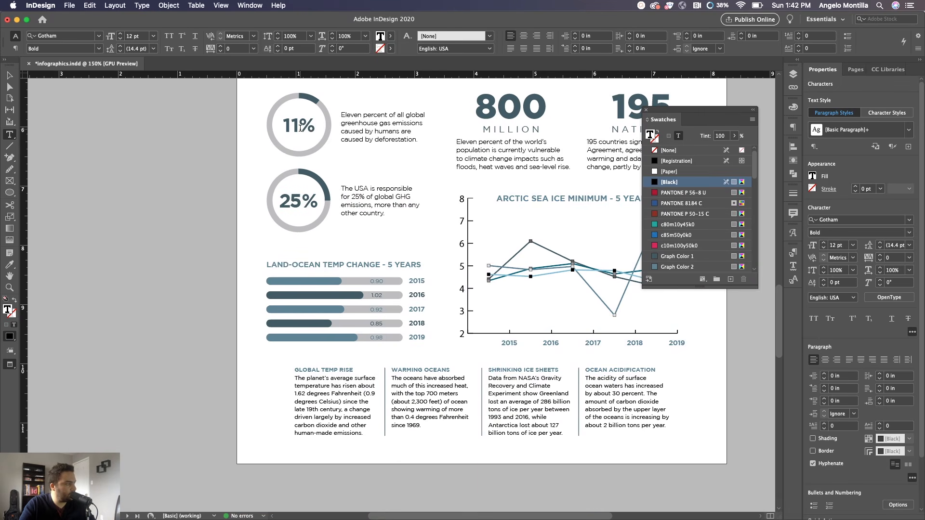
click(299, 126)
scroll(300, 127, down, 18)
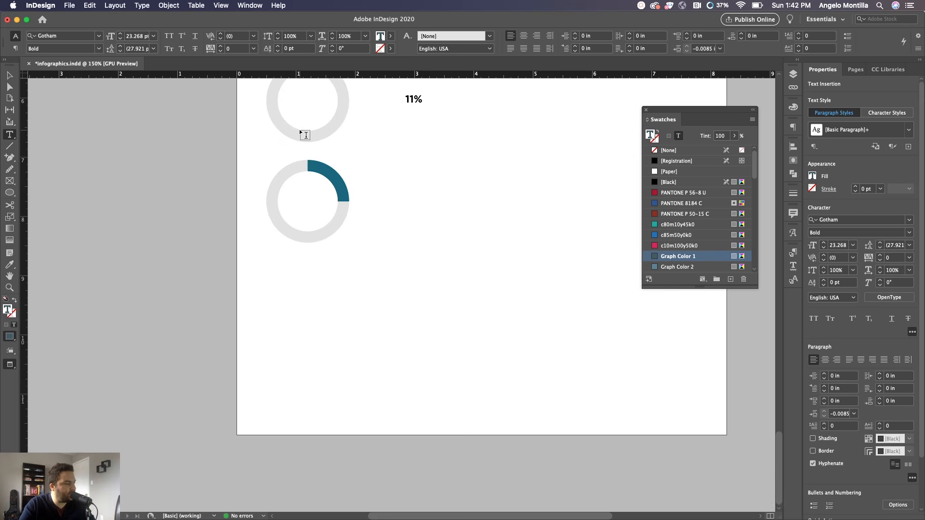
scroll(304, 134, up, 4)
double_click(407, 225)
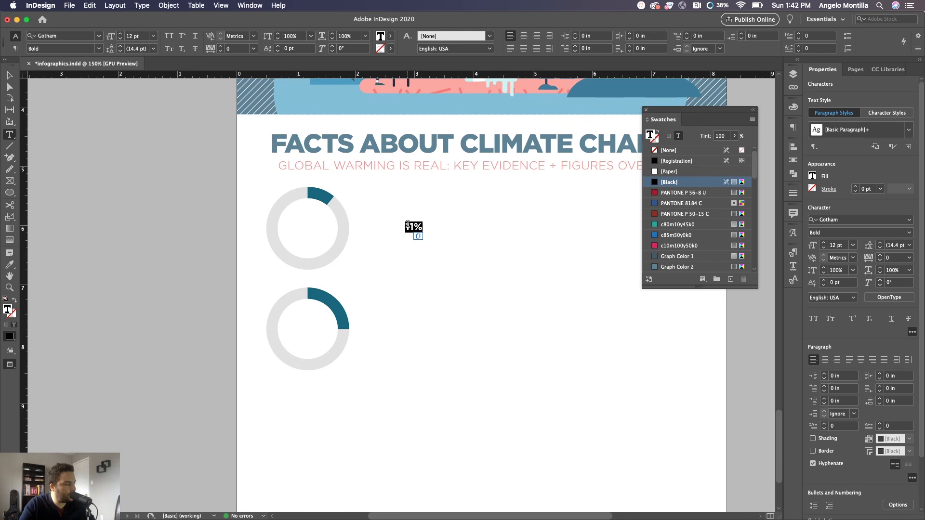
click(830, 246)
key(super+a)
text(24)
key(Return)
key(Escape)
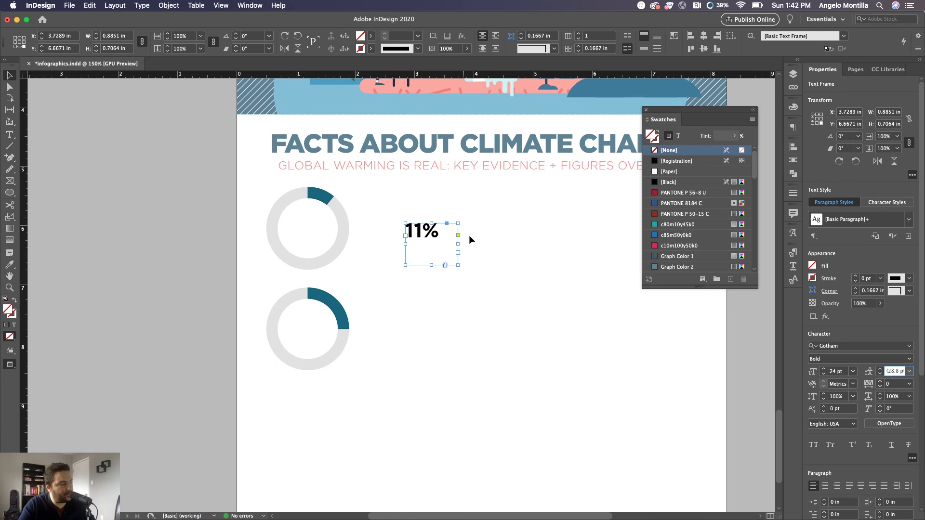
Step: Fit the 11% text frame to its content and centre it inside the upper ring chart
double_click(458, 265)
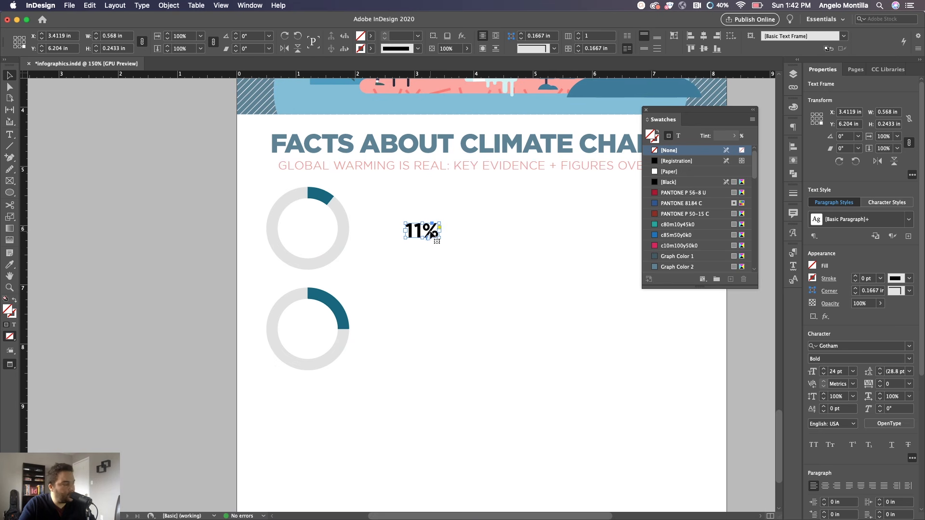
drag(435, 233, 319, 232)
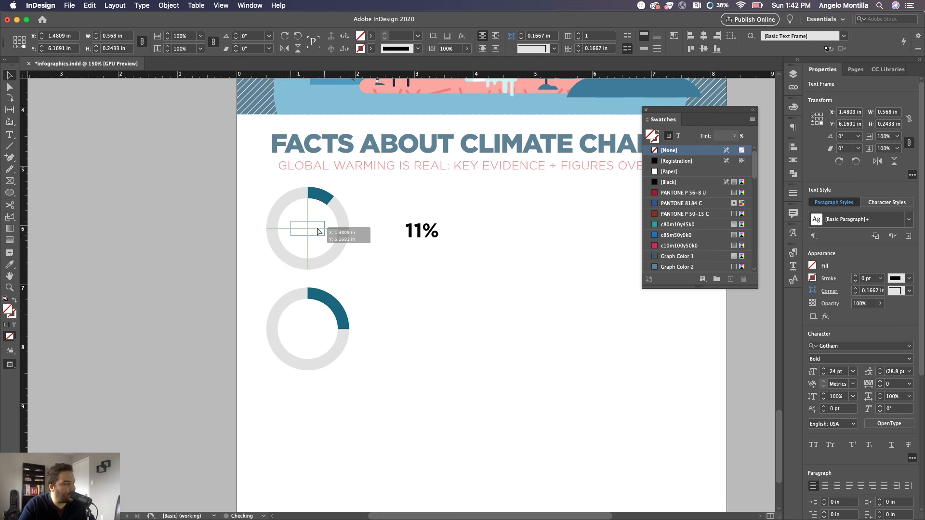
drag(317, 230, 318, 230)
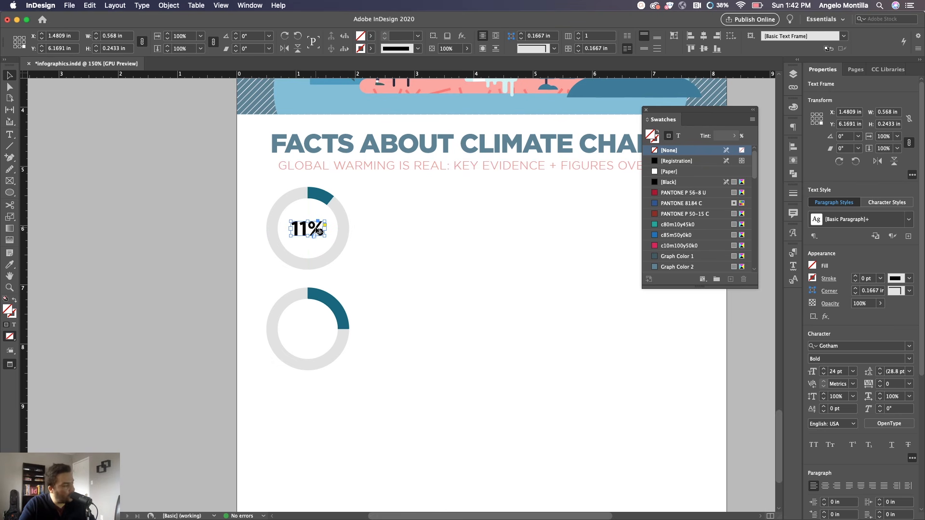
Step: Duplicate the 11% label into the lower ring, change its text to 25%, and refit the frame to its content
drag(318, 231, 290, 328)
double_click(310, 335)
text(25)
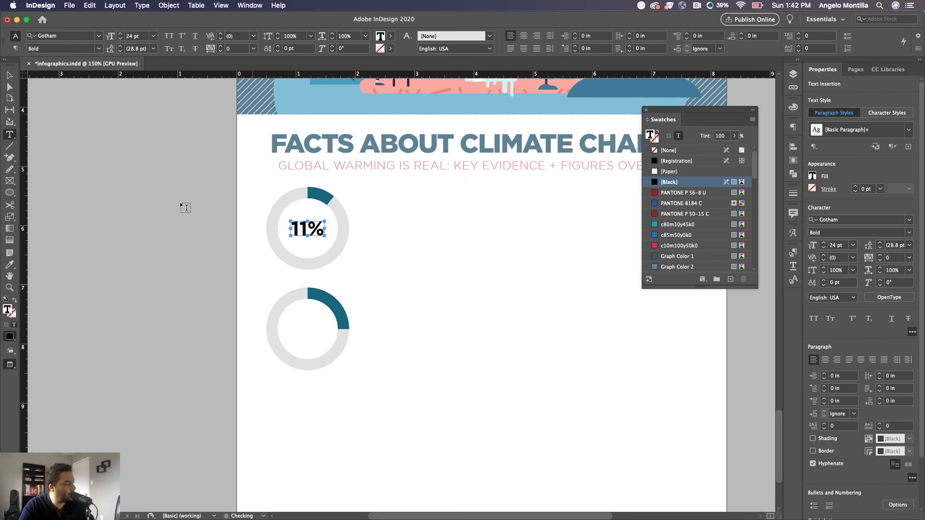
click(10, 76)
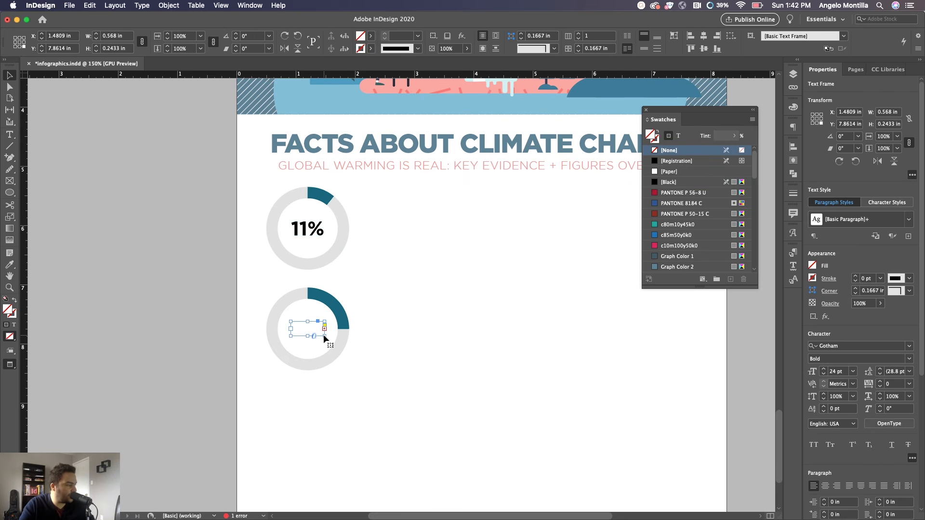
mouse_move(324, 336)
mouse_down()
mouse_move(333, 337)
mouse_move(312, 332)
mouse_up()
click(396, 332)
Step: Apply the Graph Color 1 swatch to the text of both percentage labels
double_click(309, 234)
key(super+a)
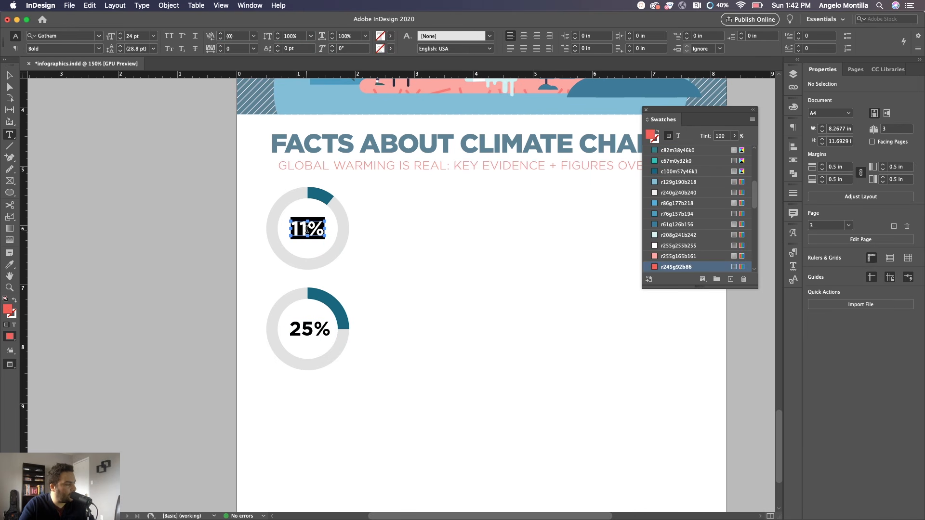
click(677, 224)
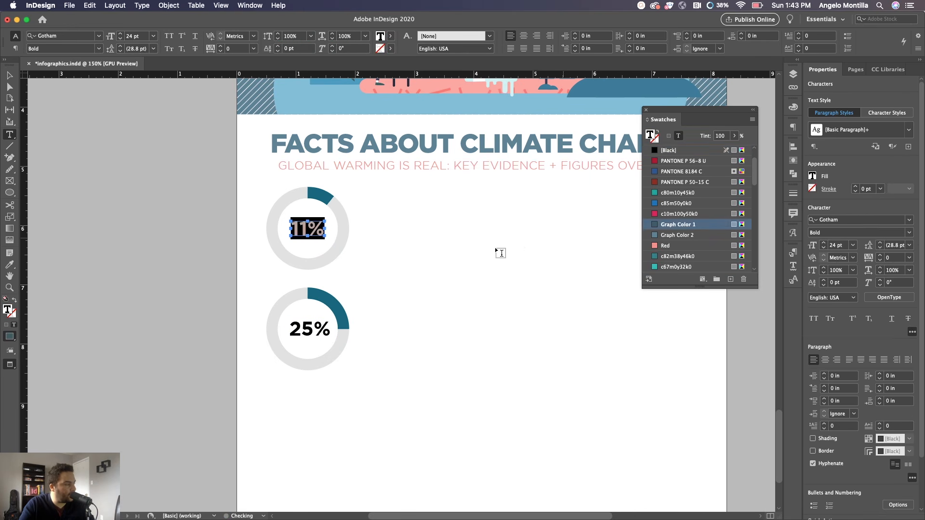
double_click(301, 329)
triple_click(302, 329)
click(678, 225)
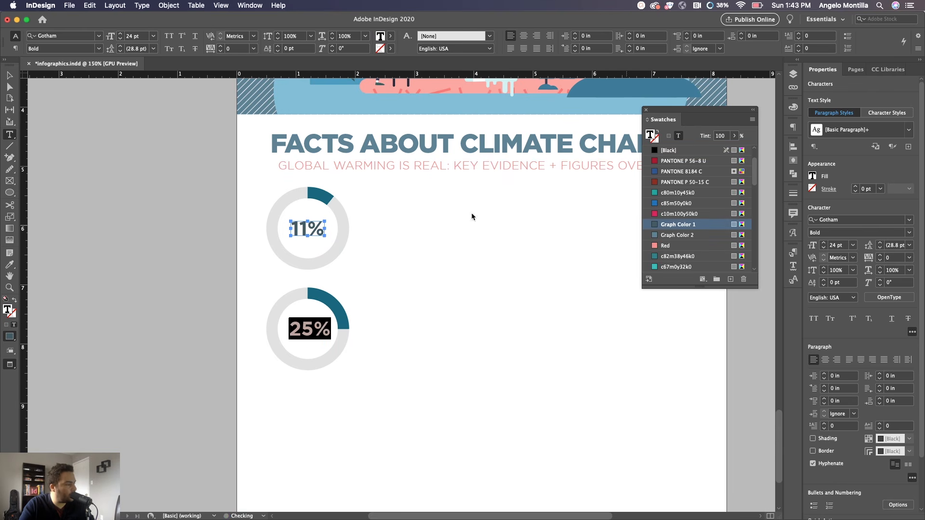
click(10, 87)
click(319, 194)
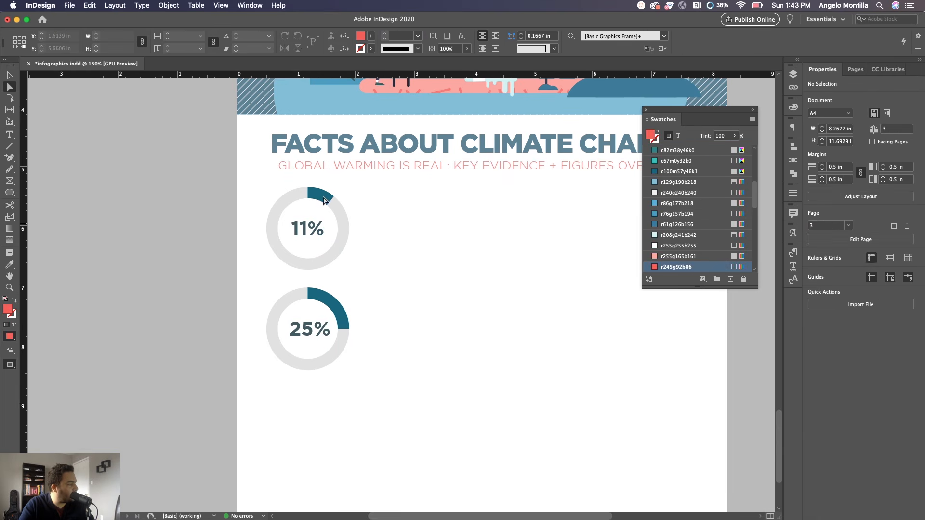
click(333, 307)
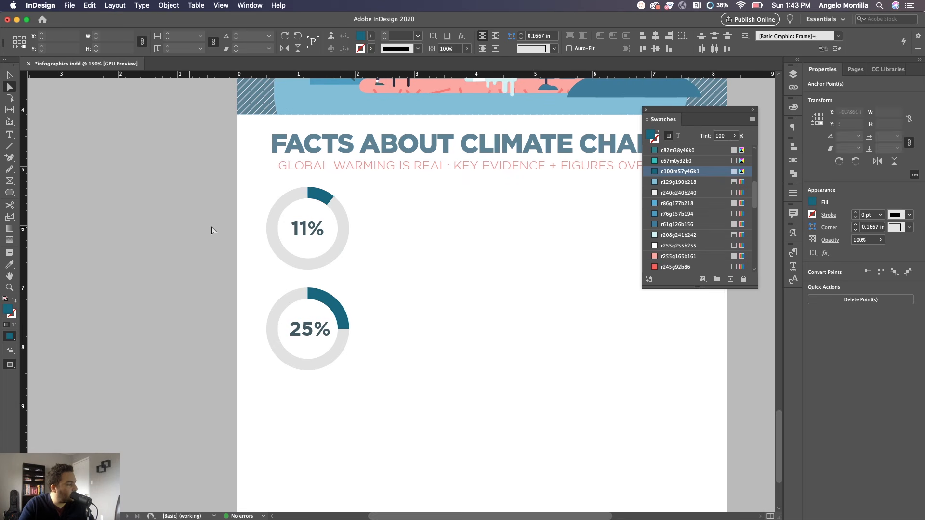
click(212, 228)
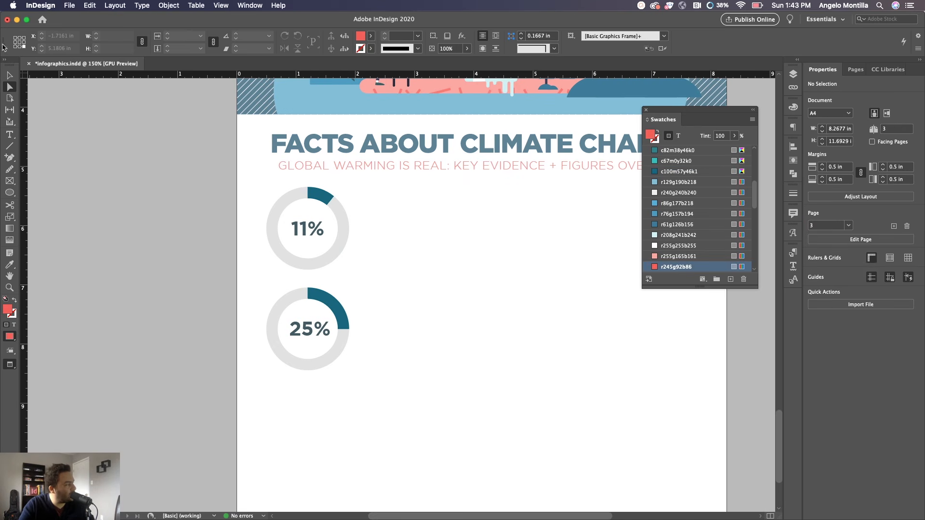
click(9, 76)
click(298, 188)
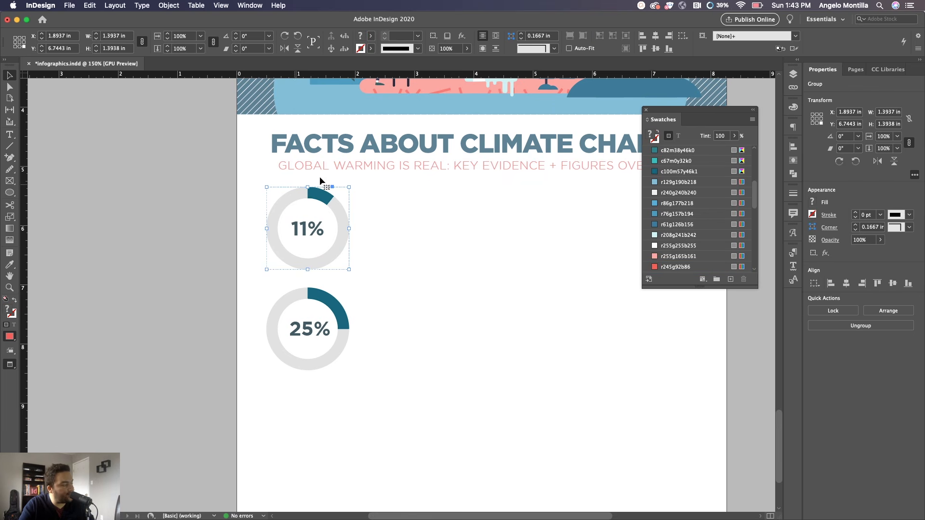
Step: Select only the filled arc segments of both ring charts and recolour them with the Graph Color 1 swatch
click(9, 87)
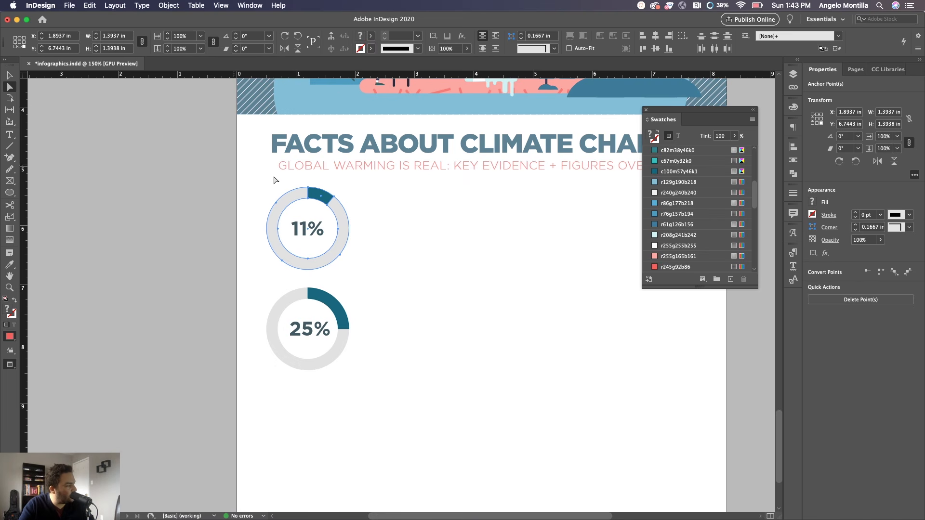
click(395, 215)
click(324, 198)
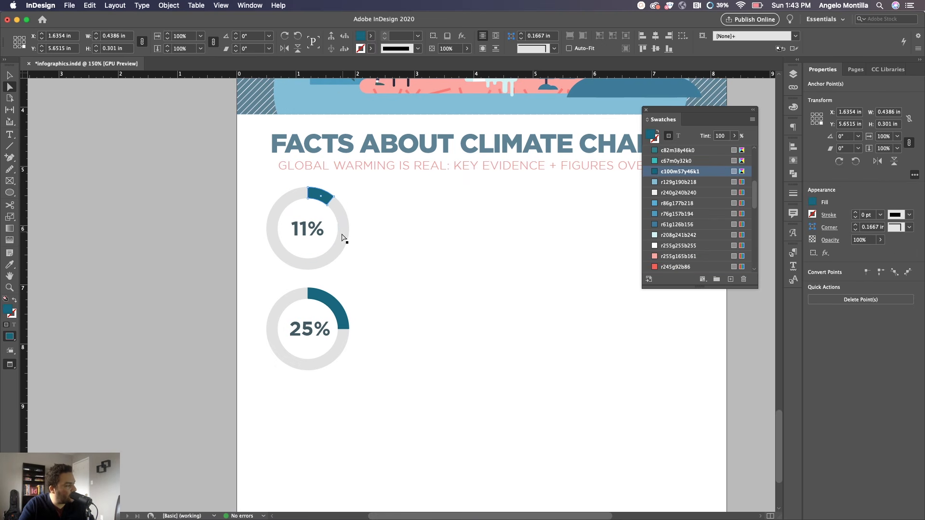
shift+click(329, 302)
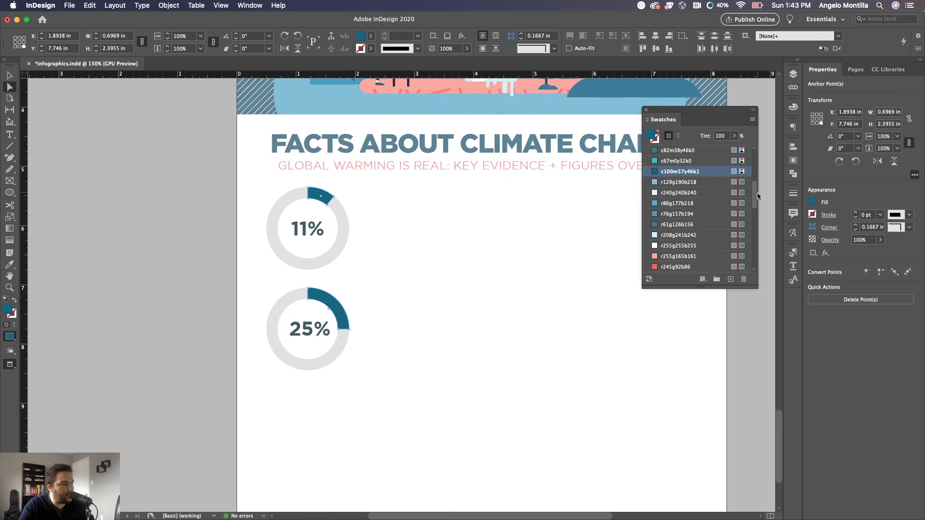
scroll(756, 189, up, 3)
click(679, 182)
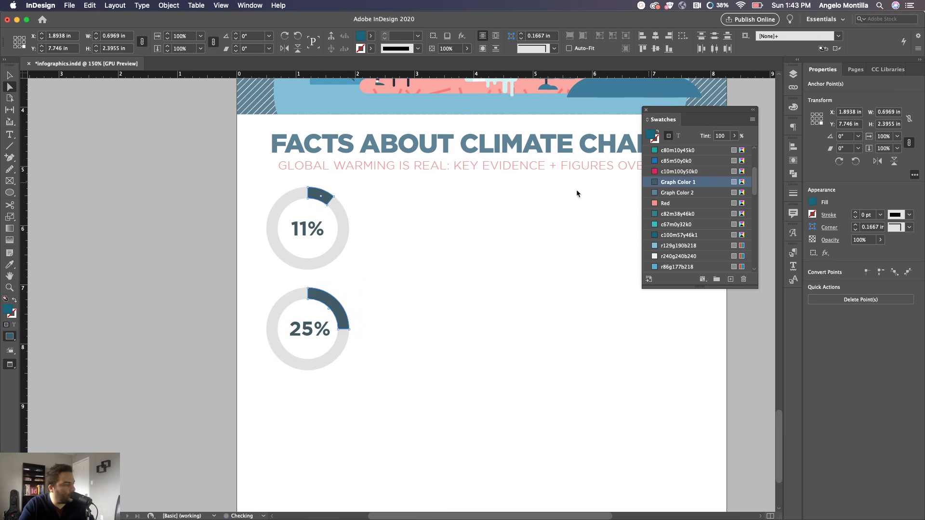
click(11, 75)
click(458, 223)
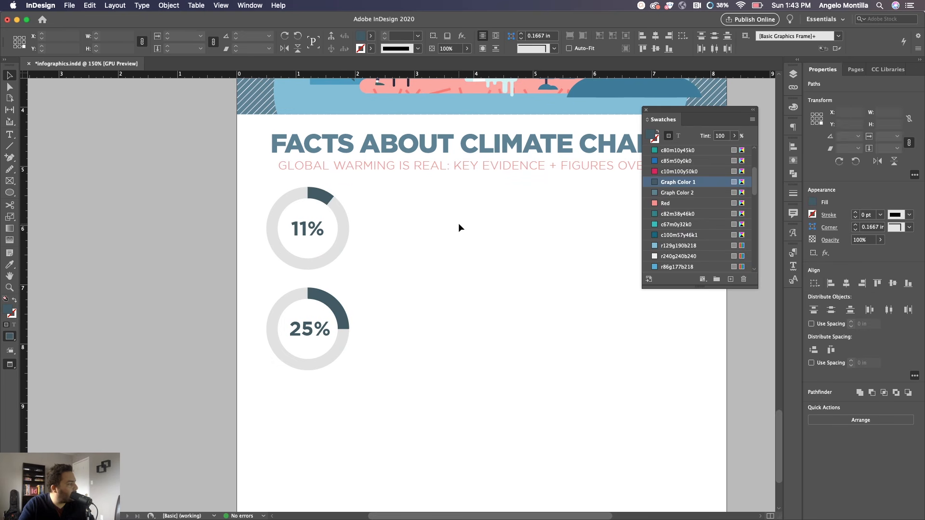
Step: Draw a text frame beside the upper ring and paste in the copied sentence about emissions caused by deforestation
click(9, 134)
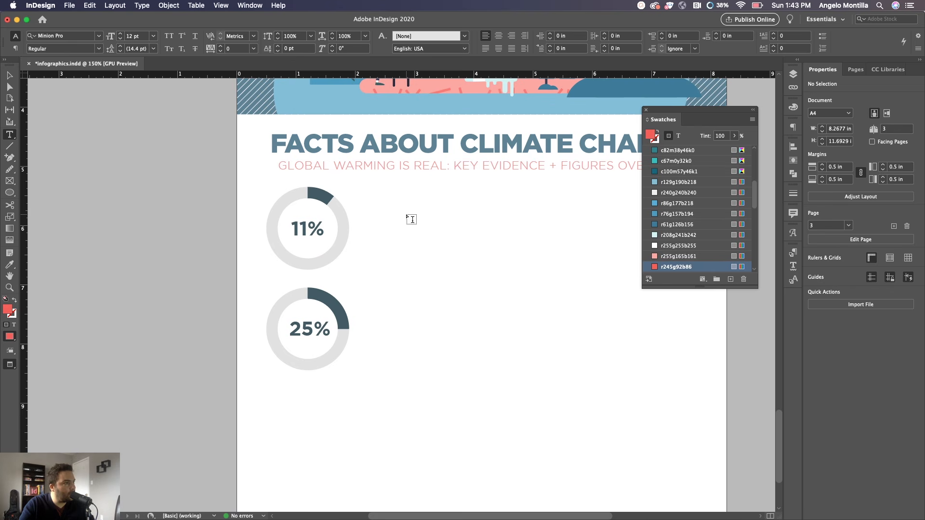
drag(368, 201, 491, 250)
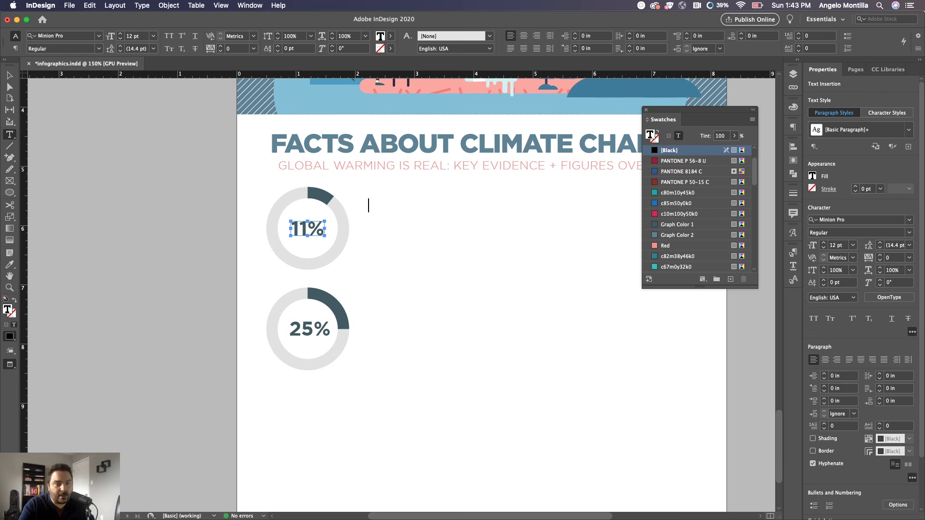
key(super+Tab)
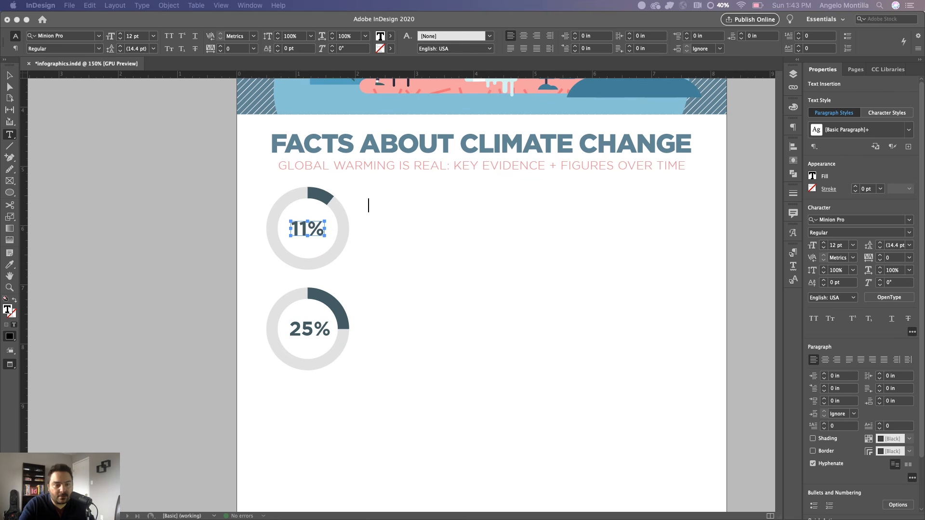
key(super+Tab)
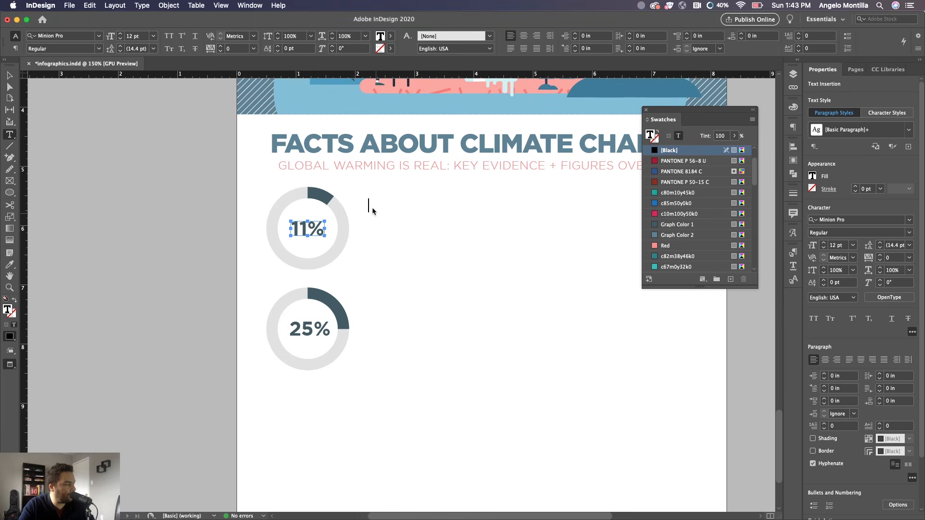
click(371, 207)
key(super+v)
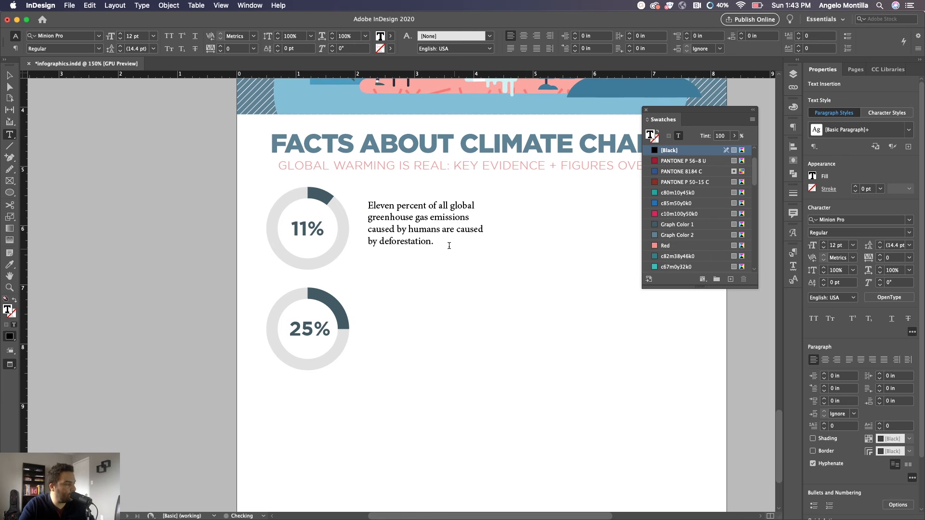
Step: Set the deforestation sentence in Gotham Book at 8 pt and compare it with the ring captions on the finished page
key(super+a)
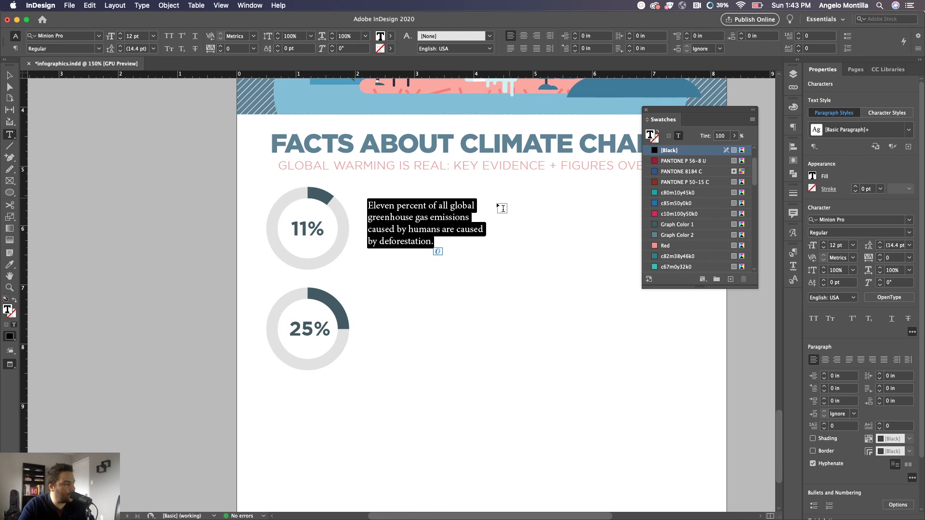
click(837, 220)
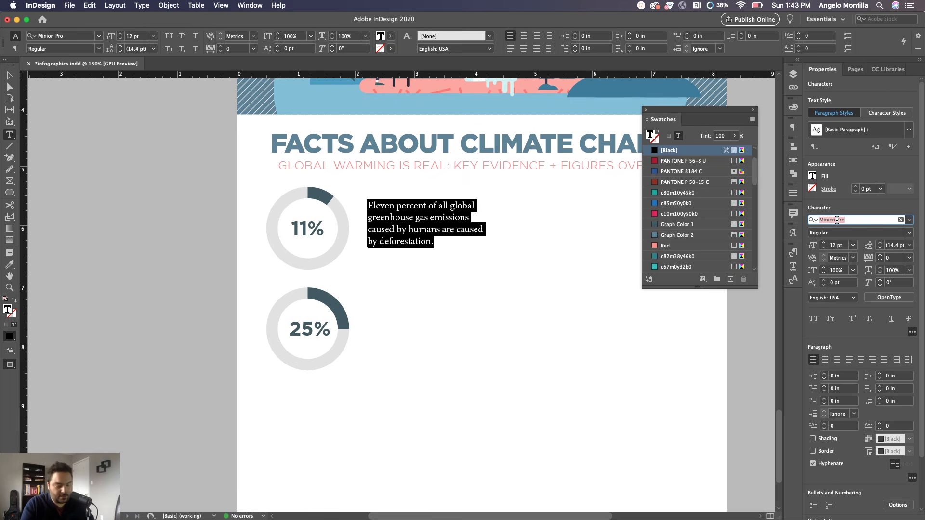
text(gotham)
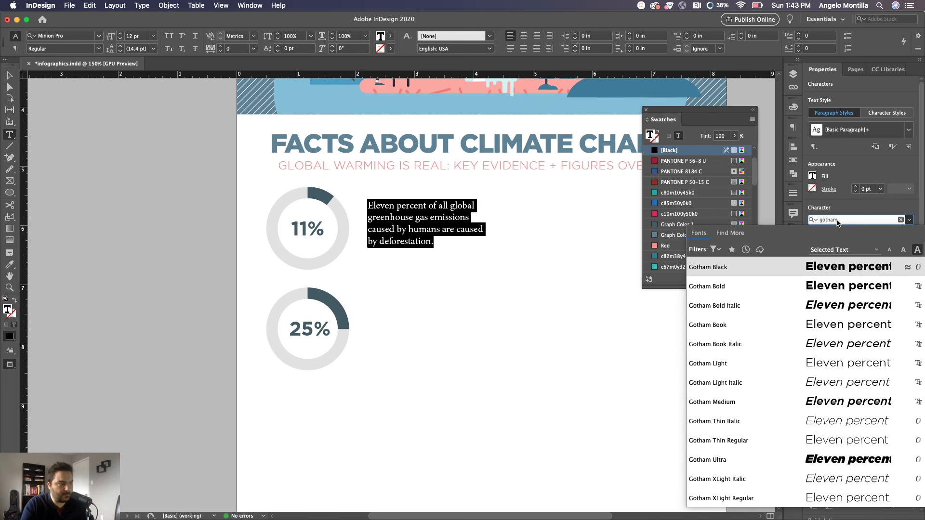
click(820, 327)
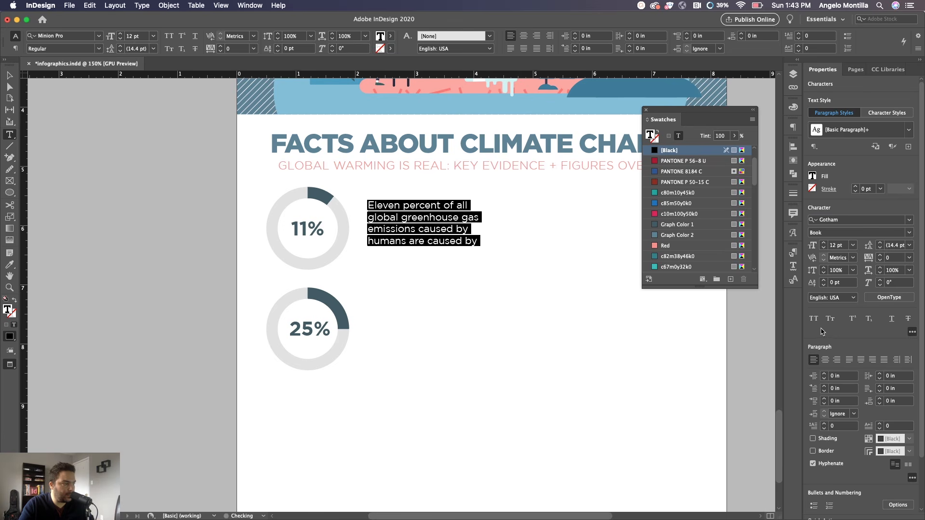
click(823, 248)
click(824, 248)
click(824, 248)
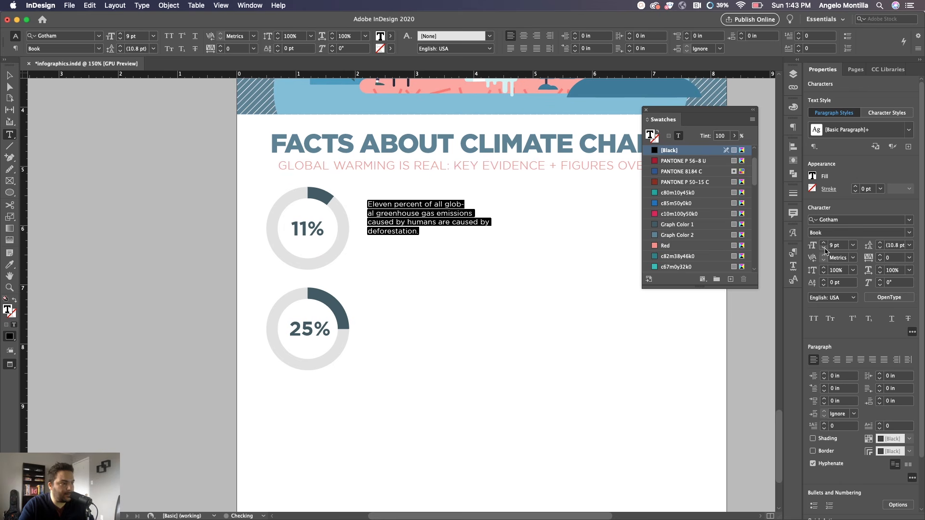
click(824, 248)
scroll(315, 212, up, 14)
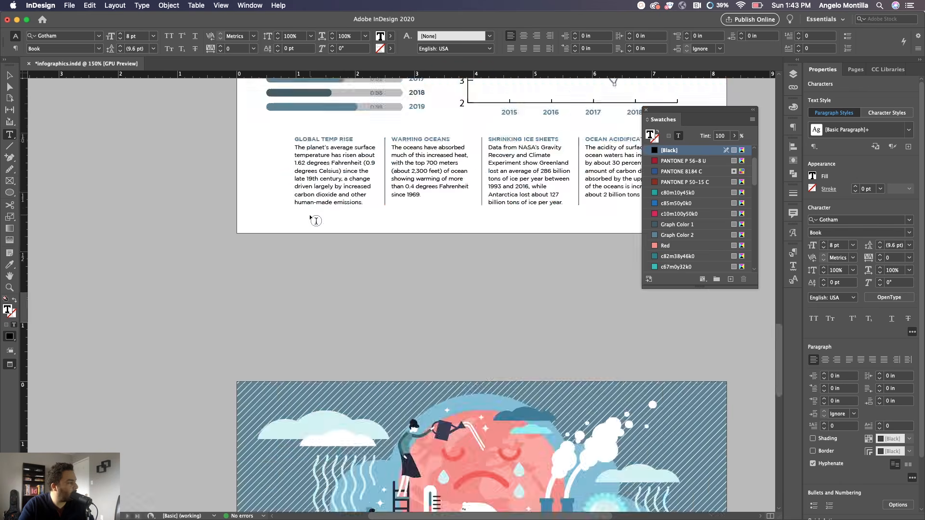
click(365, 140)
click(365, 143)
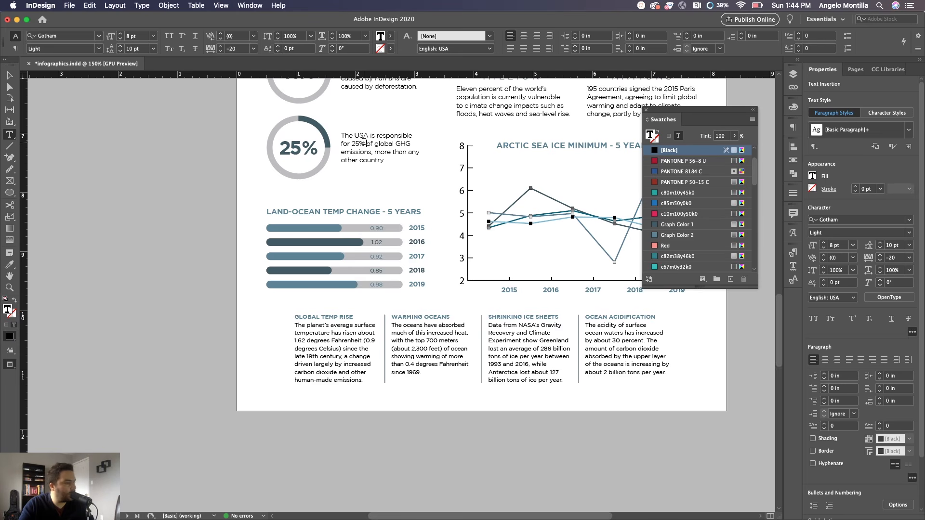
scroll(446, 222, down, 10)
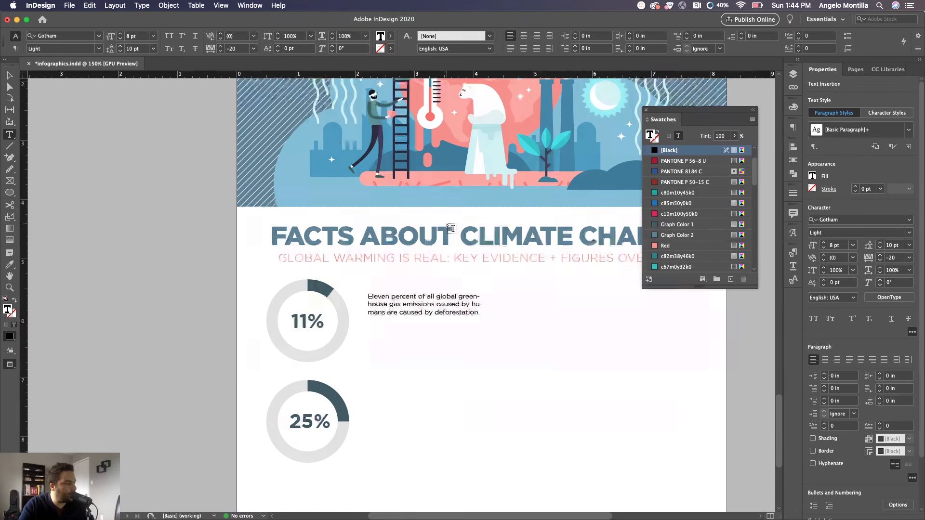
Step: Turn off hyphenation for the whole deforestation sentence beside the upper ring
click(427, 307)
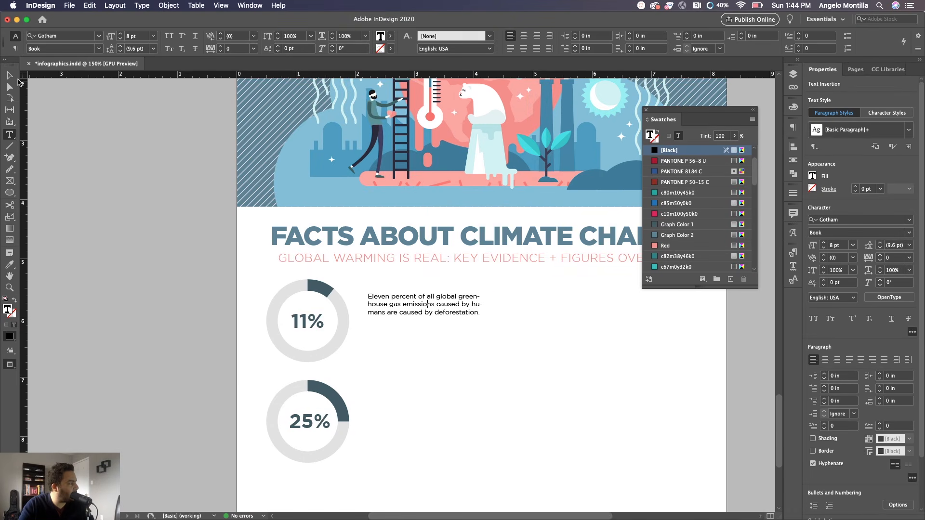
click(10, 75)
triple_click(456, 316)
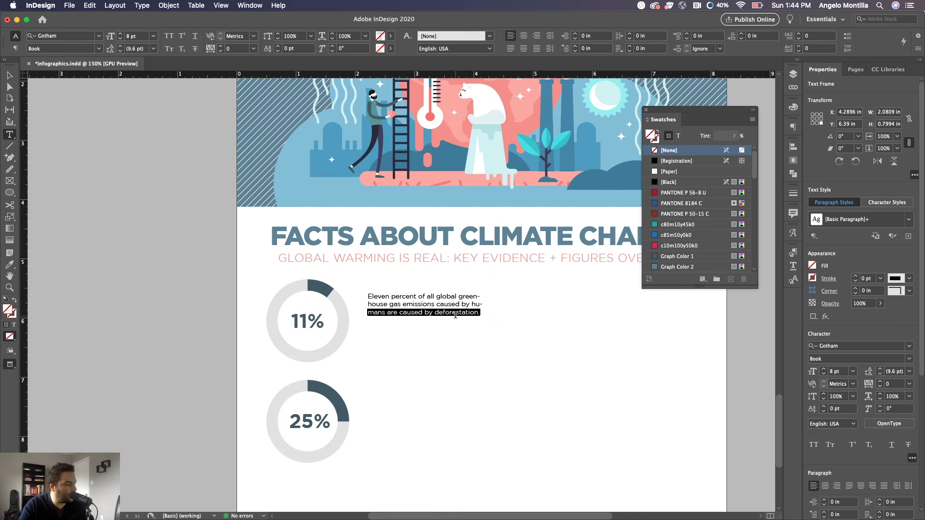
click(458, 316)
scroll(479, 310, up, 1)
scroll(478, 310, up, 2)
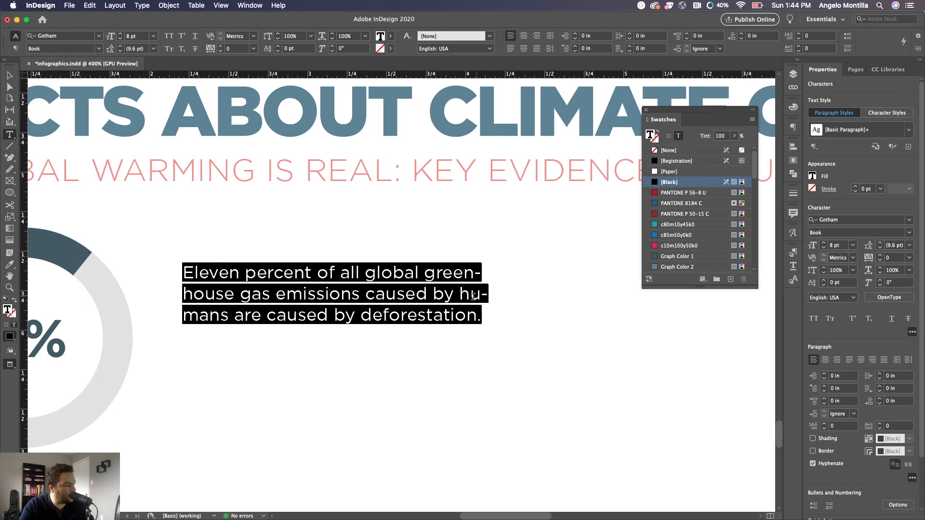
click(278, 312)
triple_click(292, 309)
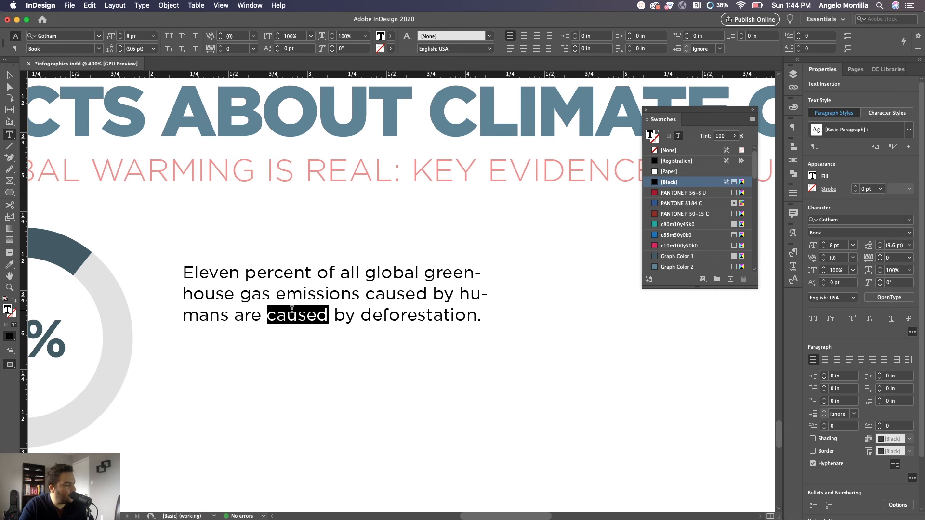
click(293, 309)
scroll(824, 482, down, 2)
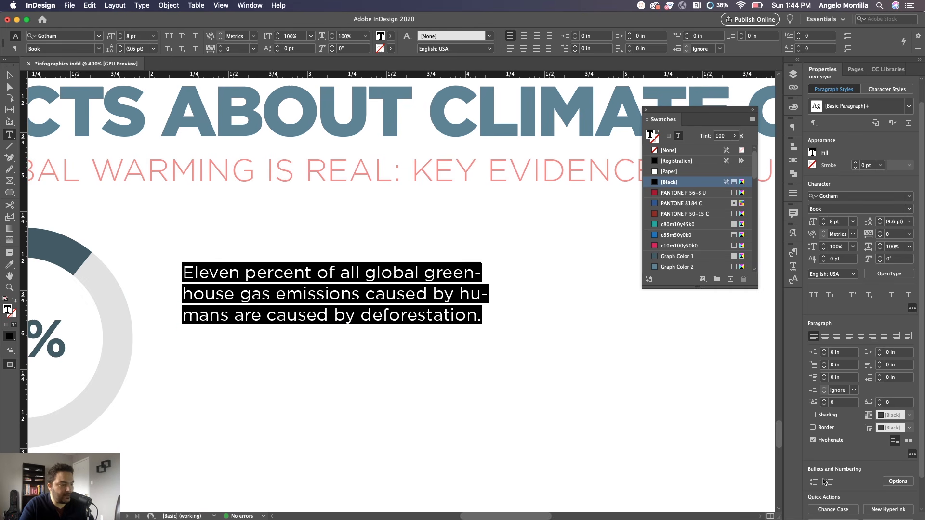
click(813, 440)
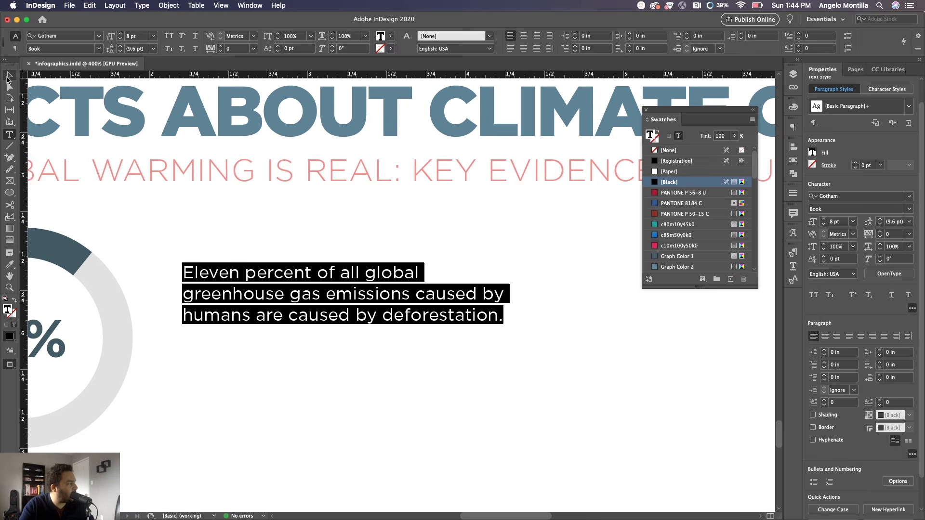
Step: Move the deforestation caption closer to the upper ring, fit its frame to the text and narrow it to about 1.56 in
click(9, 77)
scroll(260, 251, down, 2)
drag(270, 273, 331, 280)
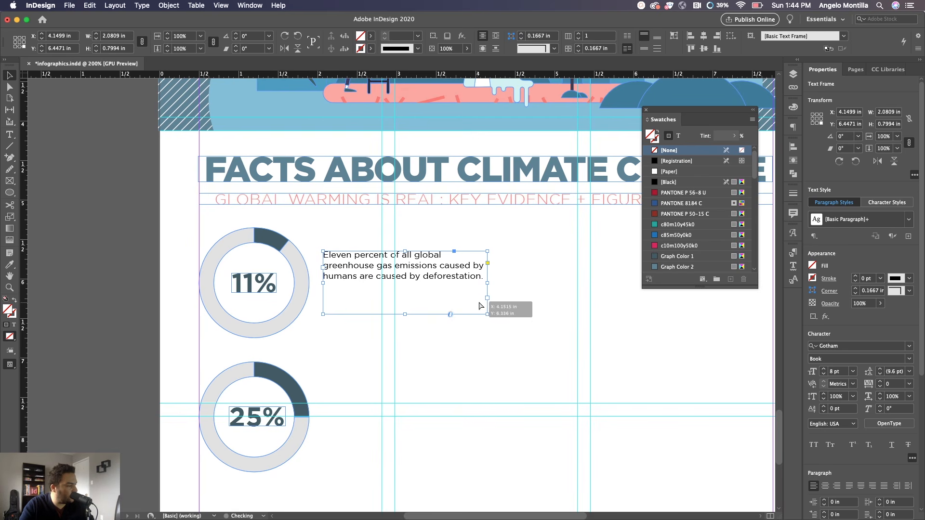
double_click(405, 314)
drag(488, 269, 446, 265)
Step: Duplicate the caption beside the lower ring and replace its text with "The USA is responsible for 25% of global GHG emissions, more than any other country."
drag(383, 278, 417, 413)
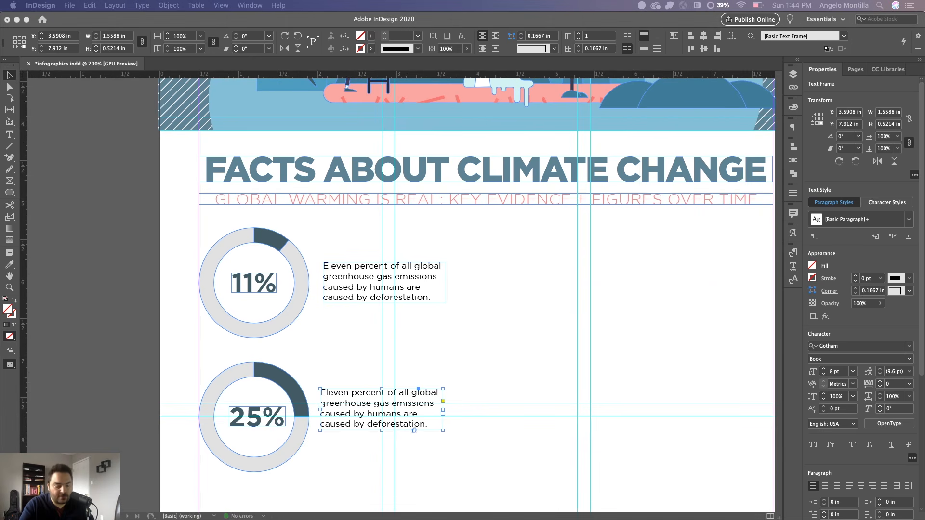
click(384, 424)
double_click(384, 424)
key(super+a)
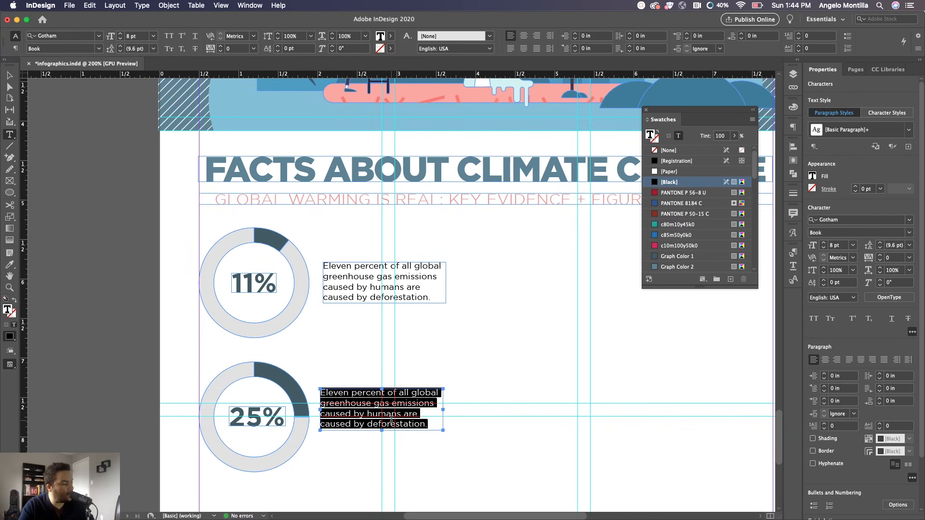
text(The USA is responsible for 25% of global GHG emissions, more than any other country.)
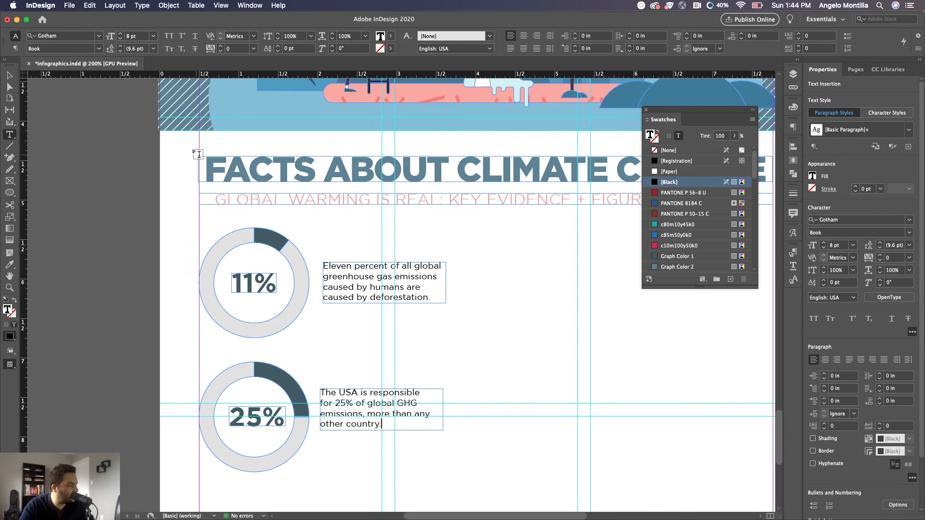
click(9, 75)
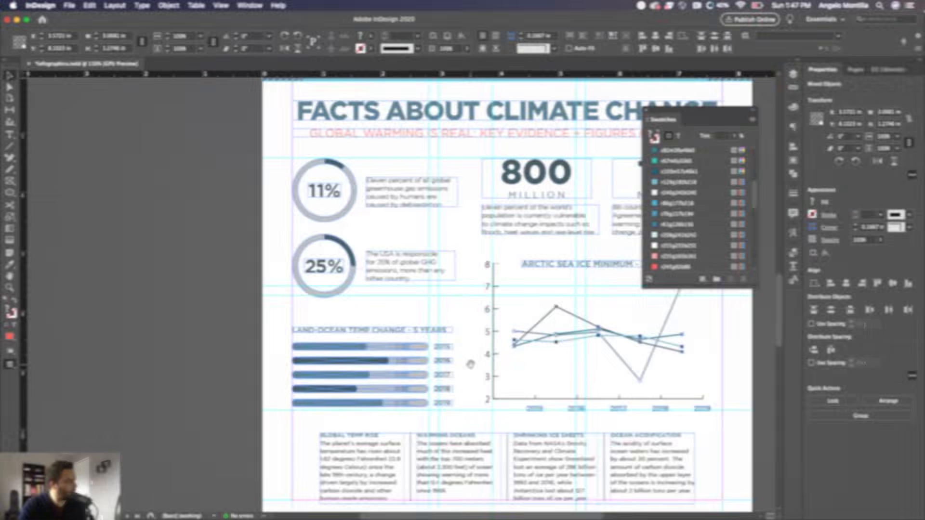
Step: Scale both ring charts and their labels down together to about 1.11 in wide and move them up to the guide below the subtitle
key(super+=)
scroll(337, 289, down, 10)
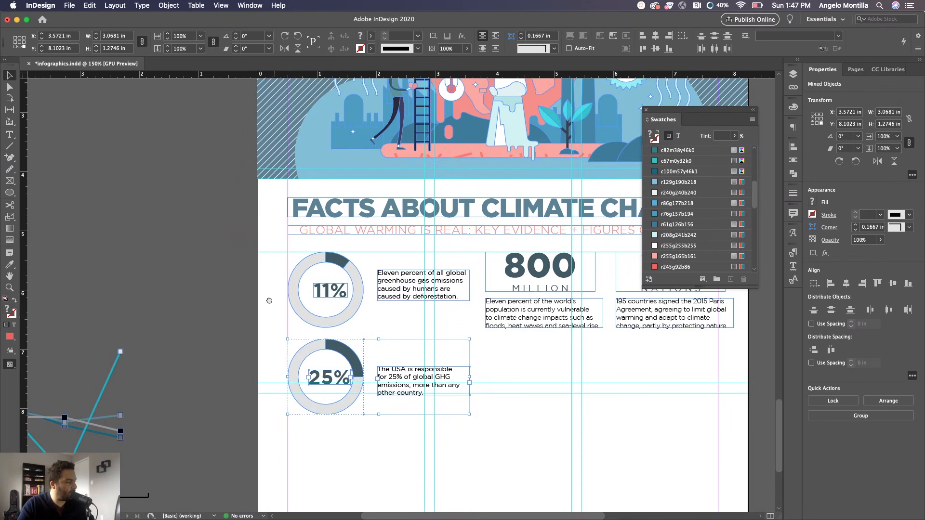
drag(275, 259, 360, 429)
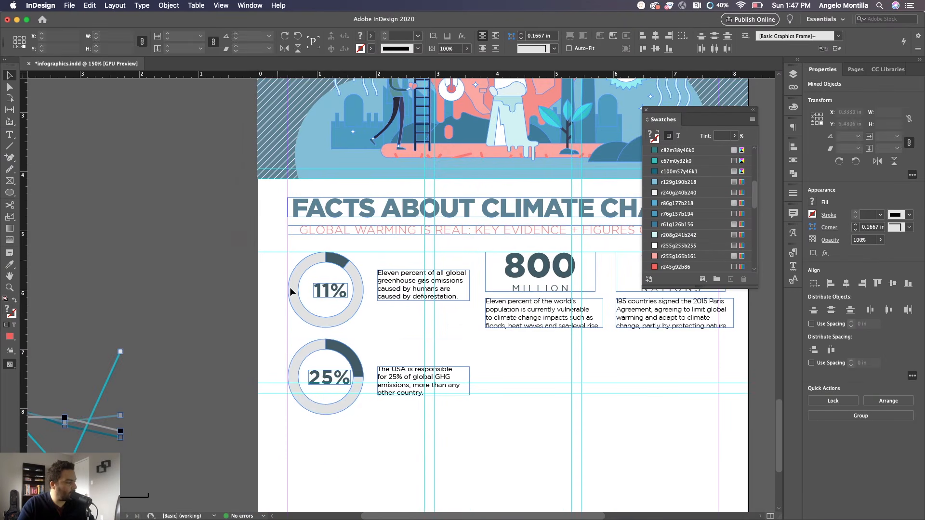
drag(325, 417, 325, 400)
key(Up)
key(Up)
key(Up)
key(Up)
key(Up)
key(Up)
key(Up)
key(Up)
key(Up)
key(Up)
key(Up)
key(Up)
key(Up)
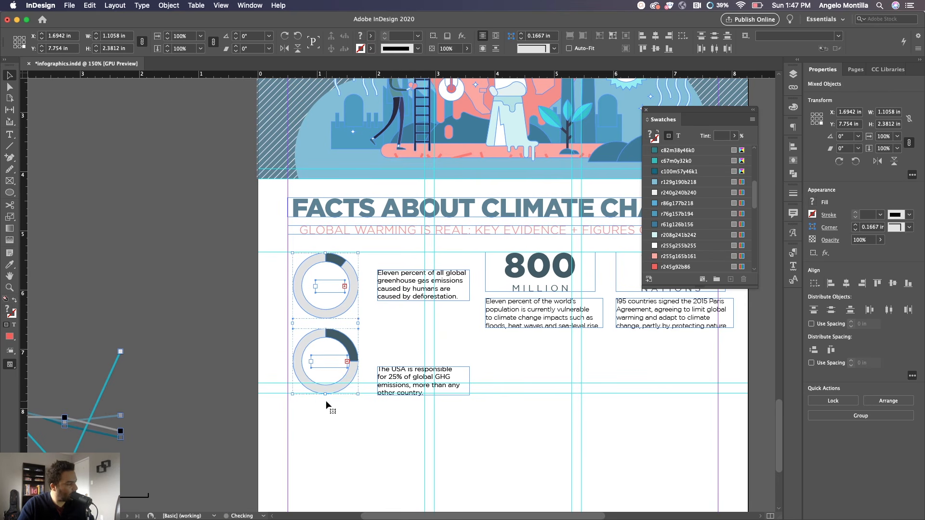
Step: Refit the 11% and 25% label frames to their text and move the labels back inside their rings
double_click(330, 286)
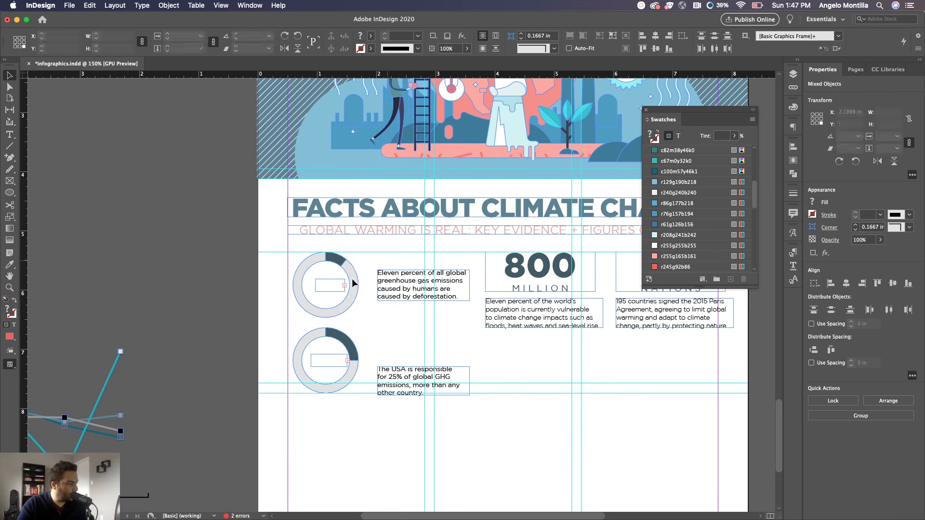
drag(345, 292, 334, 290)
click(333, 360)
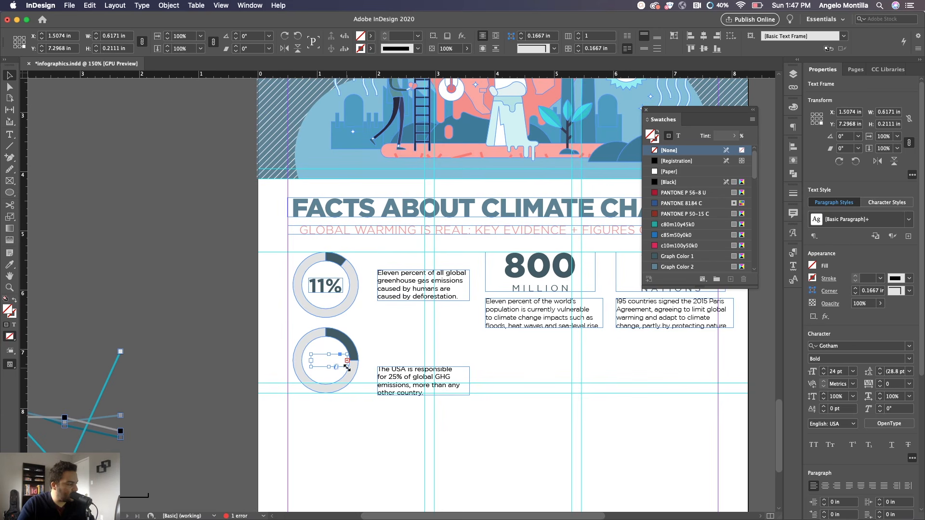
double_click(347, 367)
drag(337, 367, 332, 366)
Step: Reduce the text of both percentage labels to 22 pt
double_click(331, 366)
key(super+a)
click(823, 248)
click(824, 248)
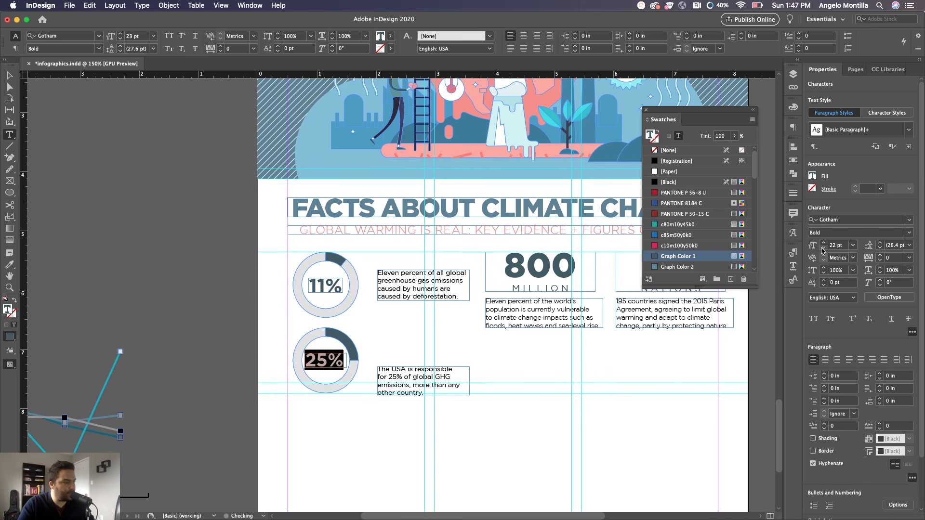
triple_click(324, 288)
click(823, 249)
click(823, 248)
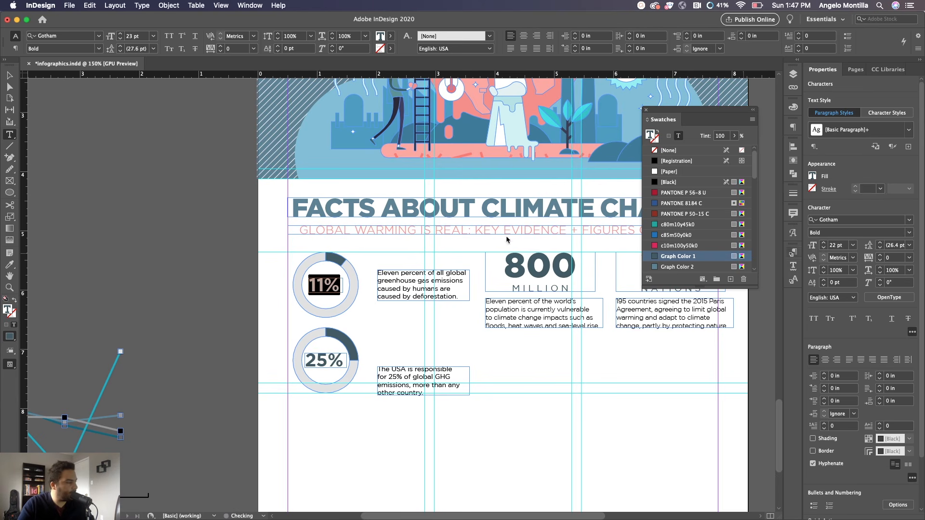
Step: Centre-align the text of both percentage labels and reposition the labels in the middle of their rings
click(524, 36)
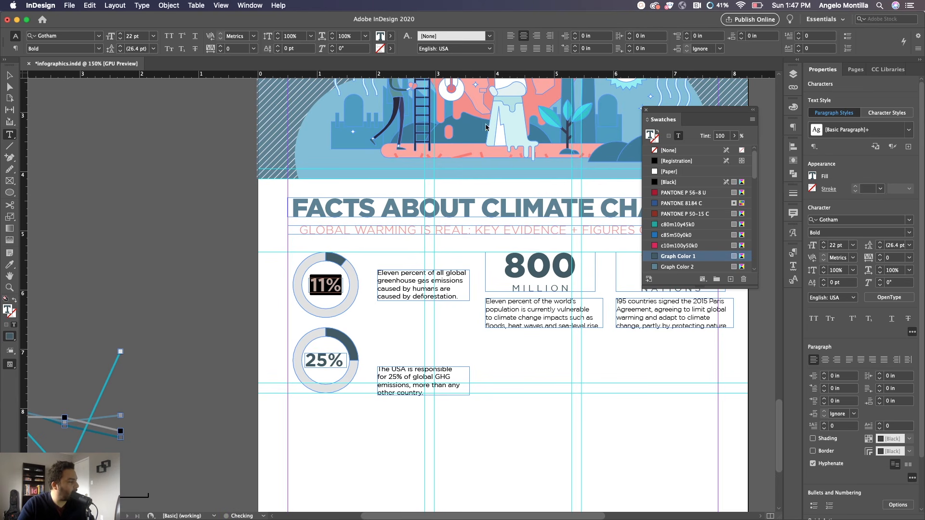
triple_click(334, 356)
click(523, 36)
click(11, 77)
click(314, 353)
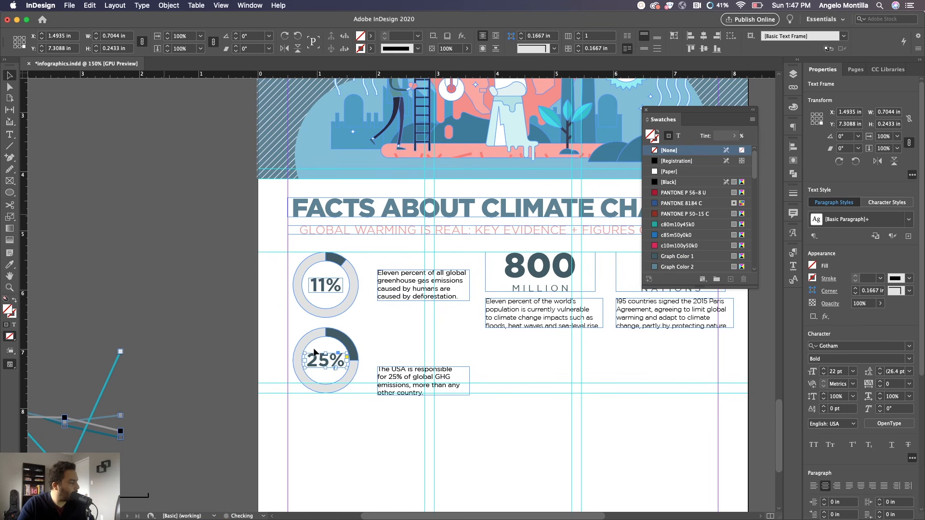
drag(332, 365, 332, 365)
drag(331, 291, 331, 290)
drag(331, 362, 334, 362)
click(411, 343)
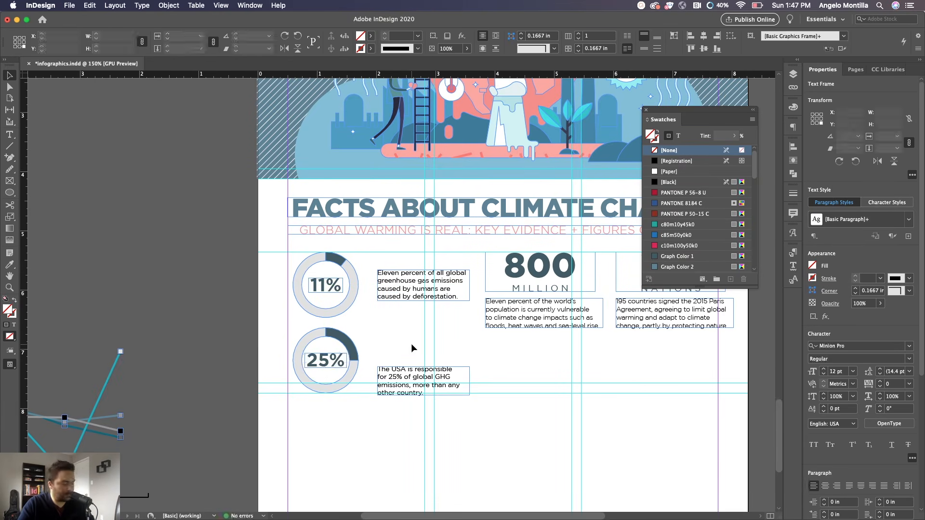
Step: Preview the page without guides and frame edges and examine the ring charts, captions and the 800 million and 195 nations blocks
key(w)
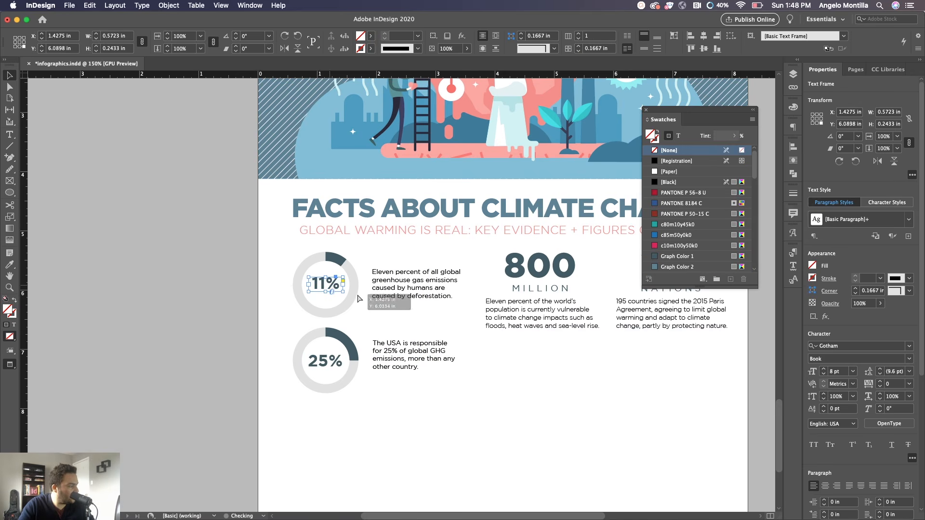
click(537, 375)
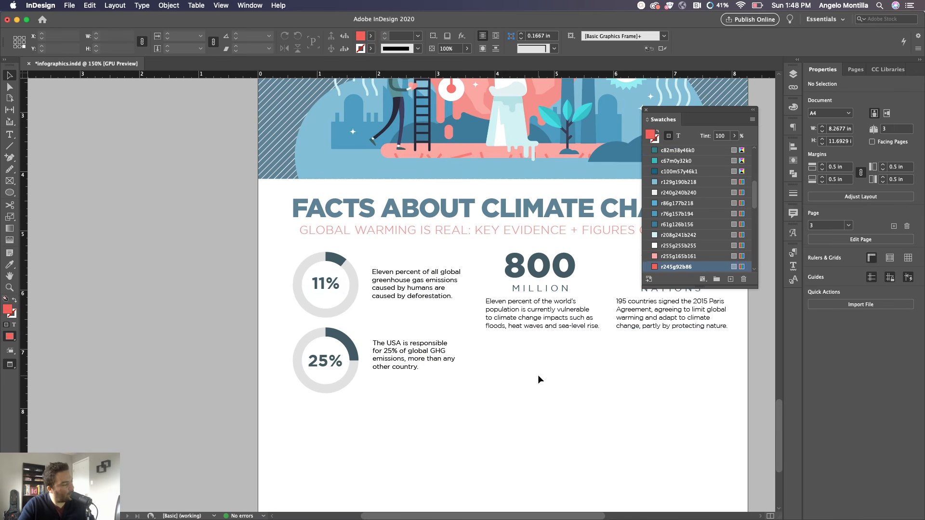
scroll(538, 375, down, 2)
drag(559, 374, 446, 365)
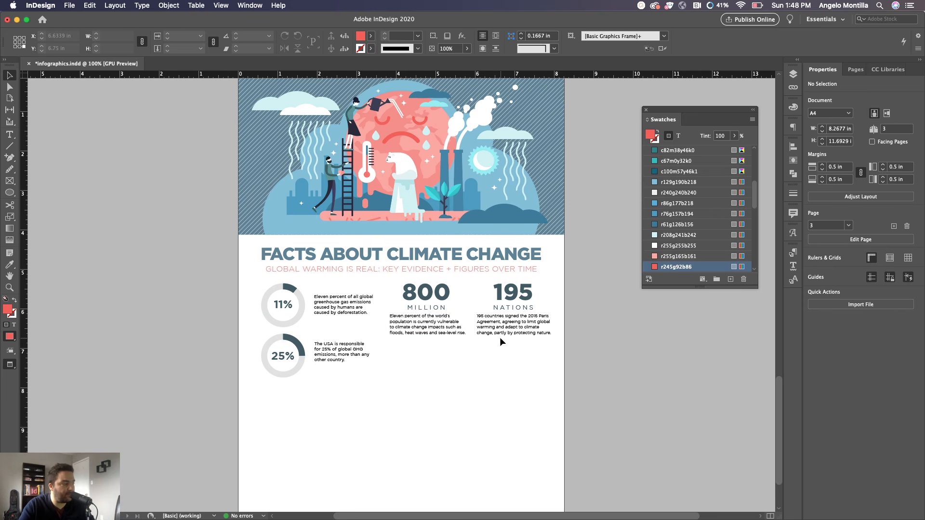
scroll(428, 331, up, 2)
scroll(427, 332, up, 2)
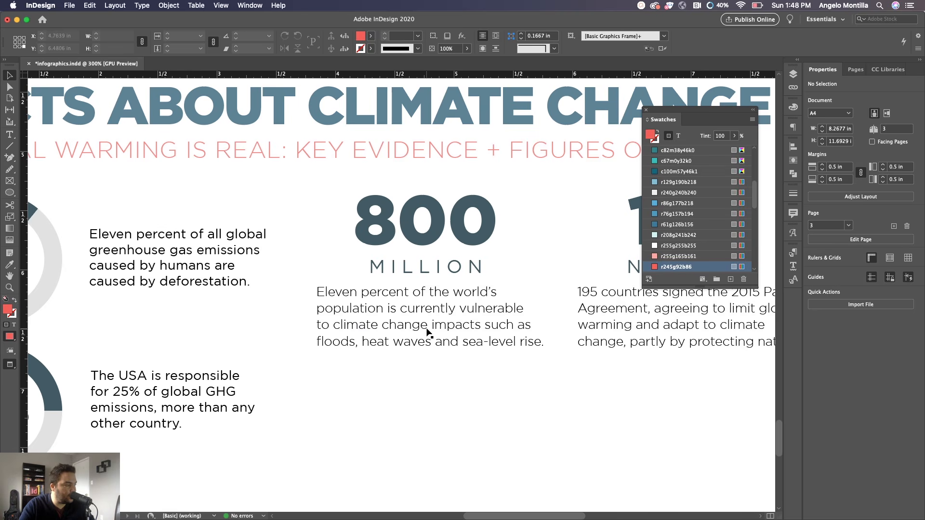
scroll(507, 374, down, 4)
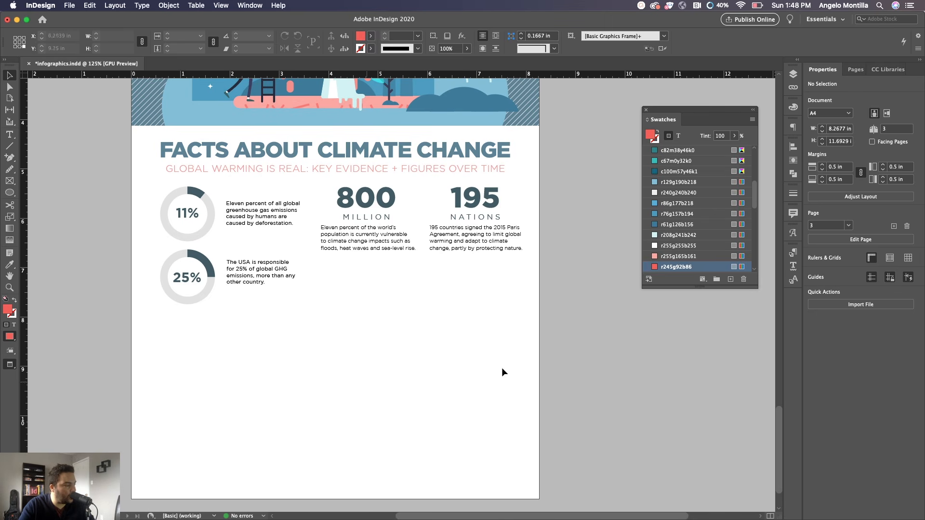
scroll(505, 346, down, 1)
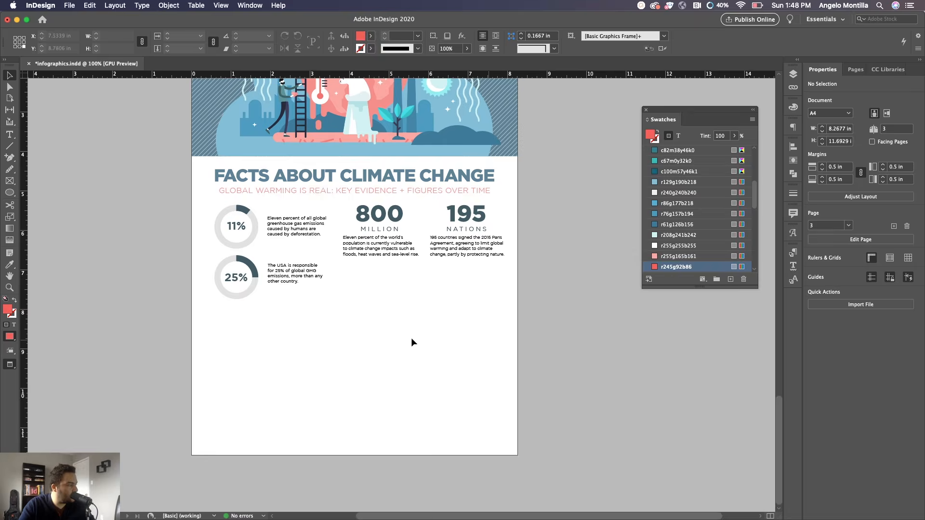
Step: Move the line chart from the pasteboard onto the page, below the 800 million and 195 nations blocks
drag(413, 338, 574, 324)
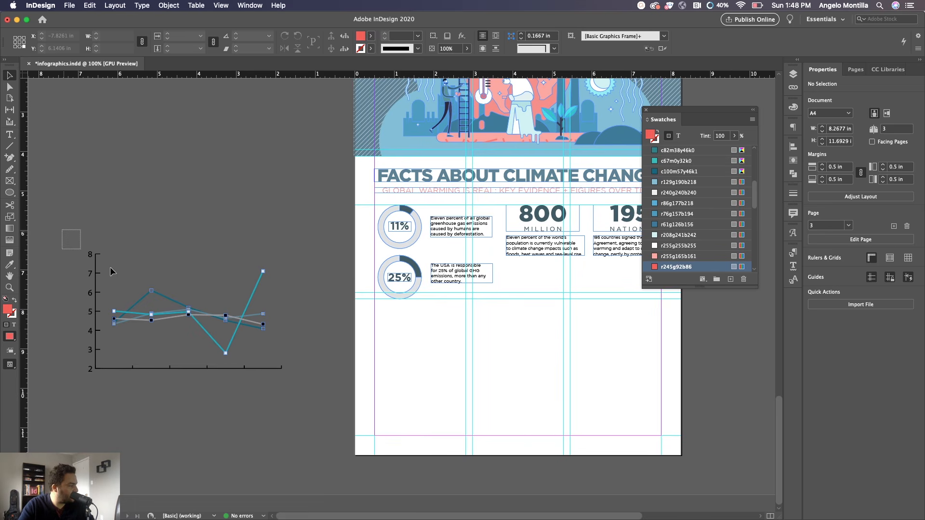
drag(111, 271, 277, 382)
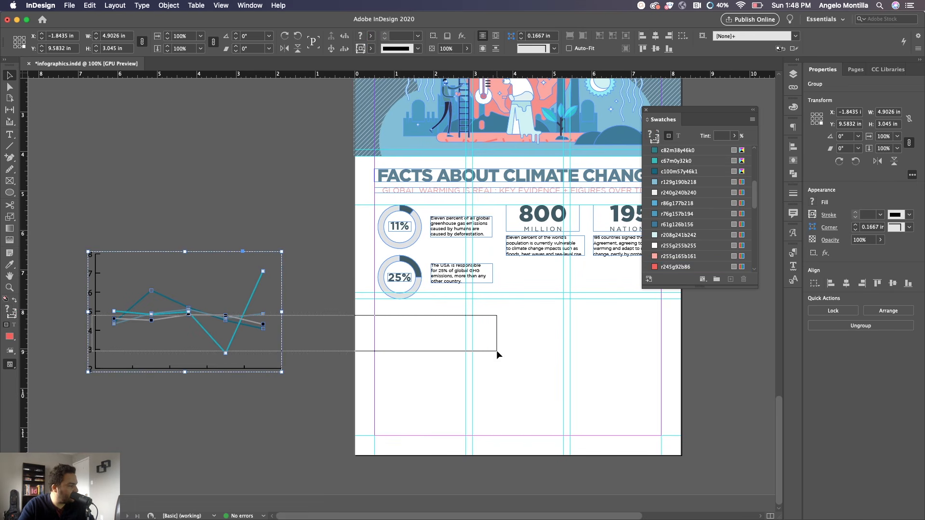
drag(128, 312, 532, 333)
drag(95, 270, 514, 289)
scroll(529, 353, right, 5)
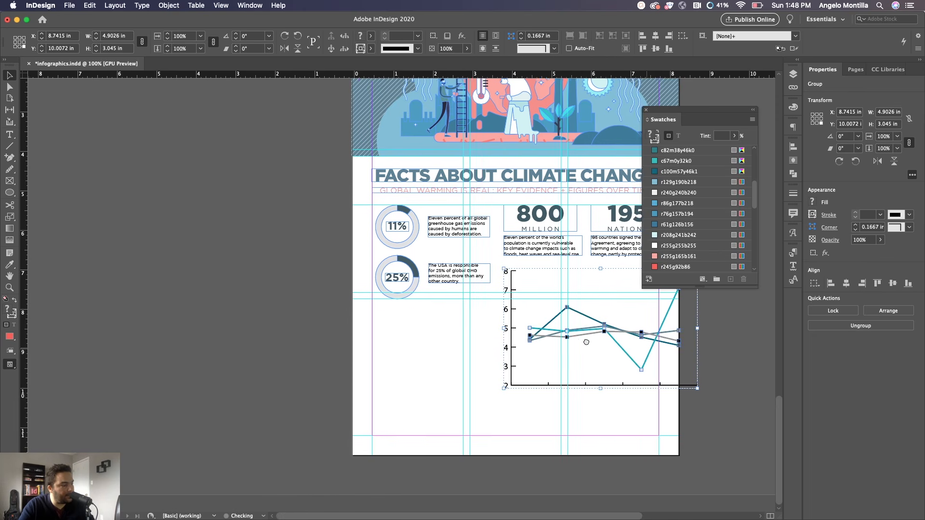
Step: Scale the line chart down proportionally to fit within the page and reposition it just beneath the two statistic captions
scroll(538, 362, up, 3)
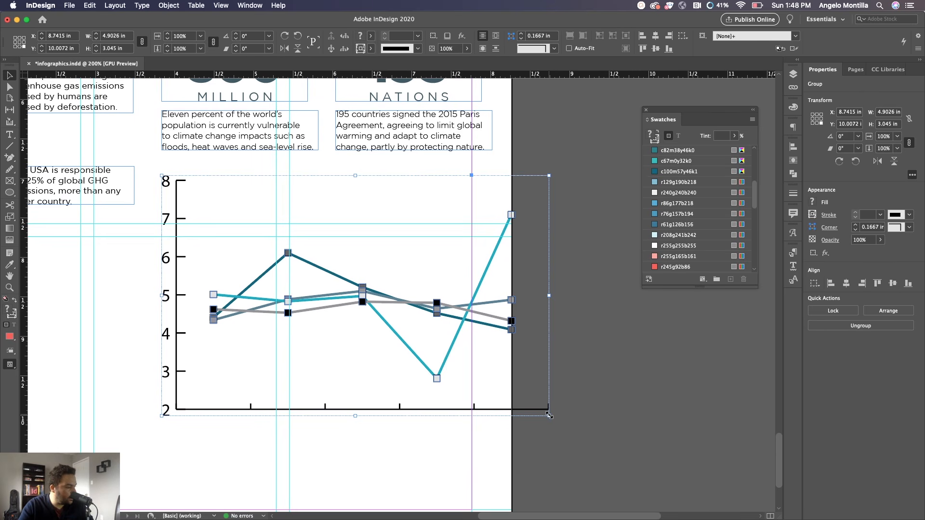
drag(550, 416, 478, 372)
drag(204, 249, 174, 224)
click(522, 256)
Step: Directly select the bright teal line inside the grouped line chart
click(10, 86)
scroll(372, 257, up, 2)
scroll(372, 260, up, 1)
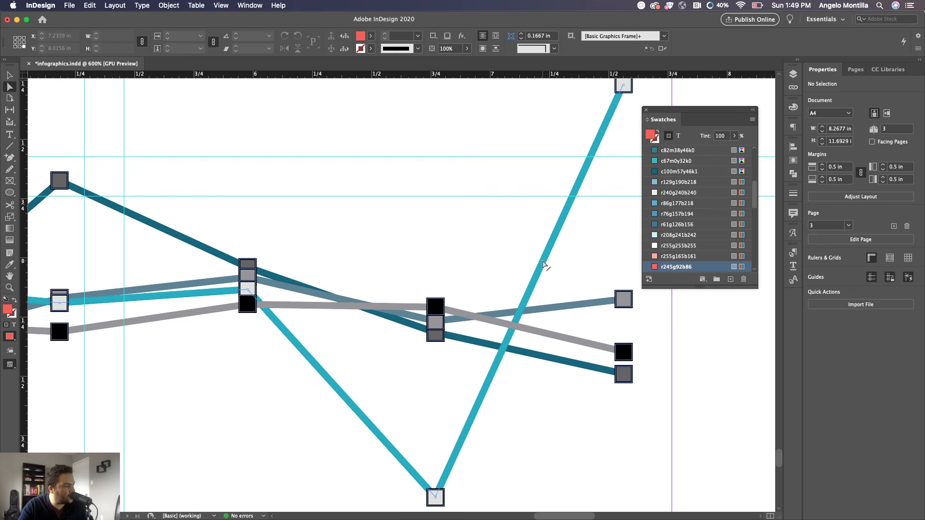
click(485, 263)
scroll(544, 264, down, 1)
scroll(543, 264, down, 1)
drag(362, 250, 400, 229)
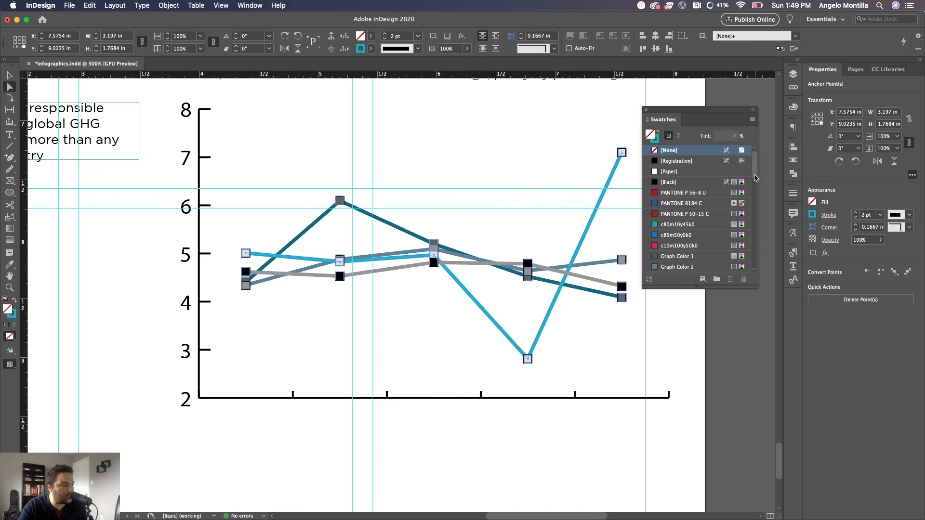
Step: Try to apply the Graph Color 1 swatch to the selected chart line
scroll(755, 178, down, 2)
click(674, 237)
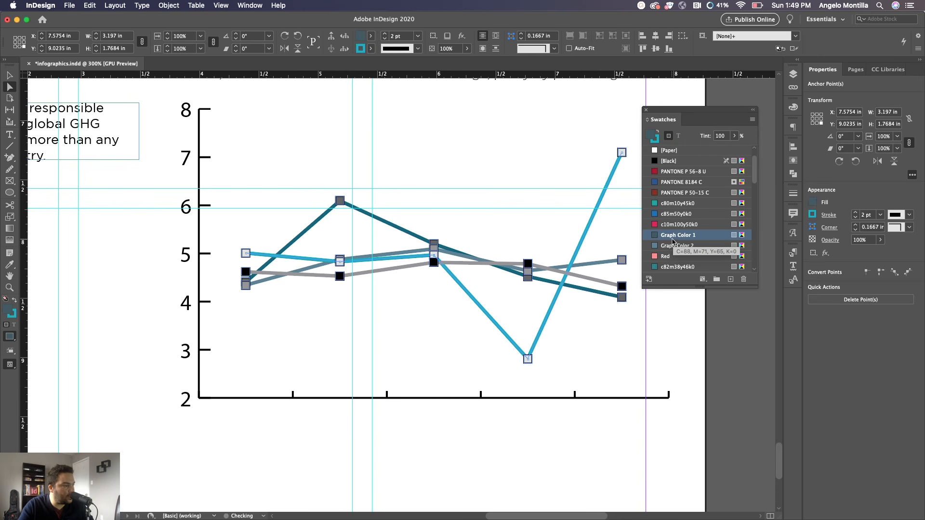
key(super+z)
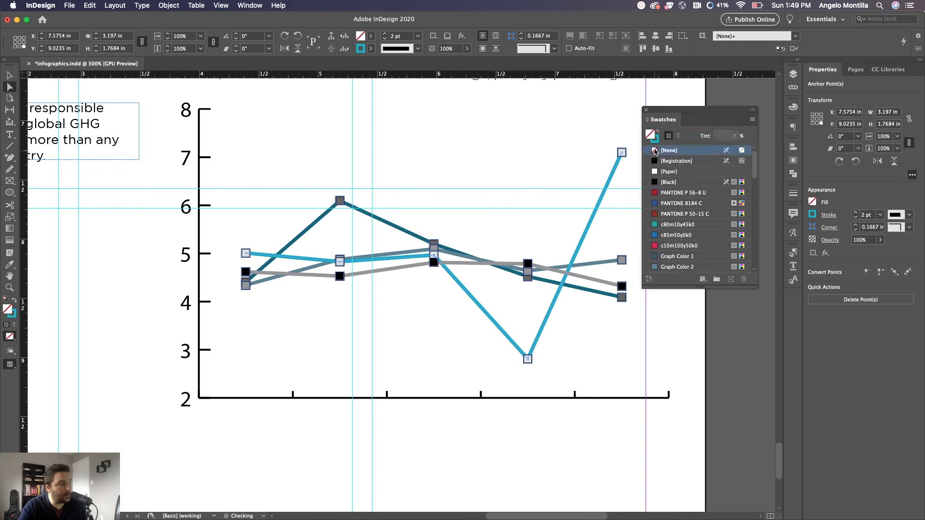
Step: Set the stroke of the graph line that dips lowest and ends highest to the swatch r150g239b242
click(655, 141)
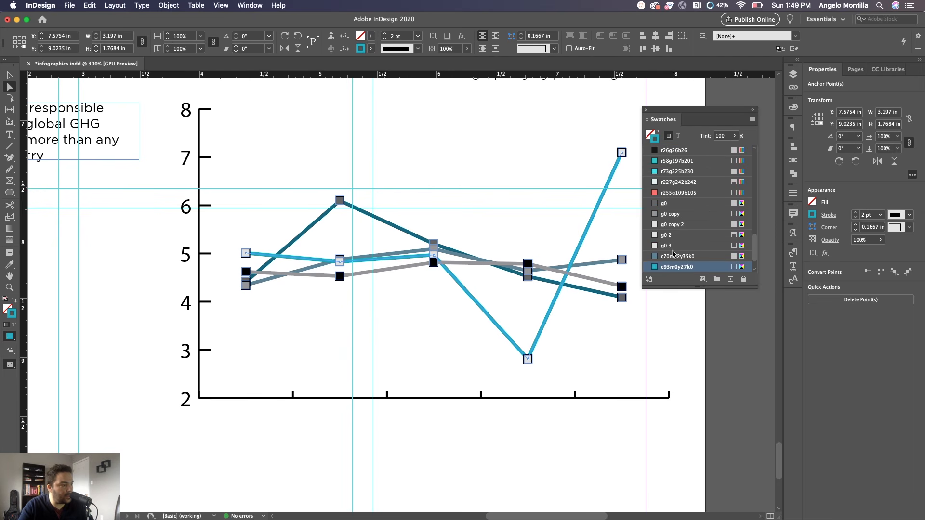
drag(755, 249, 752, 221)
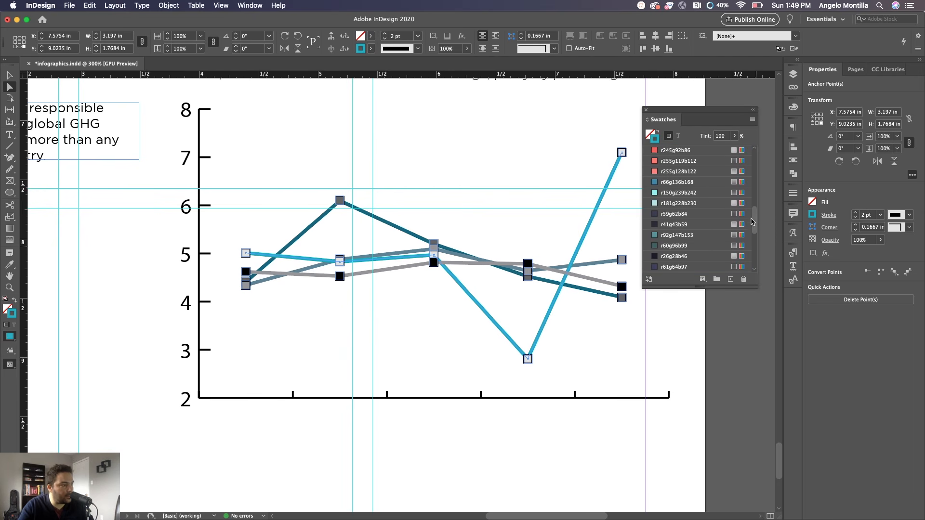
click(668, 192)
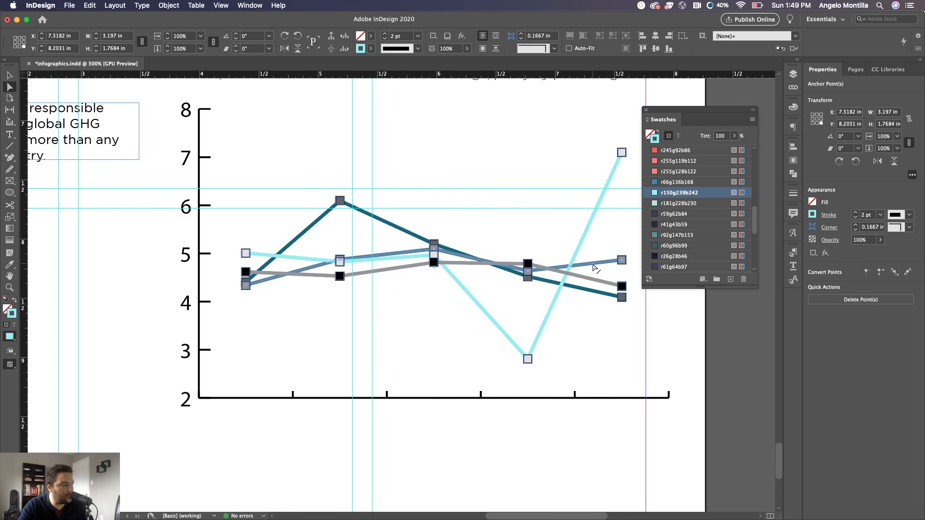
Step: Recolour the graph line ending just below 5 with Graph Color 1 and the line peaking at 6 with Graph Color 2
click(597, 264)
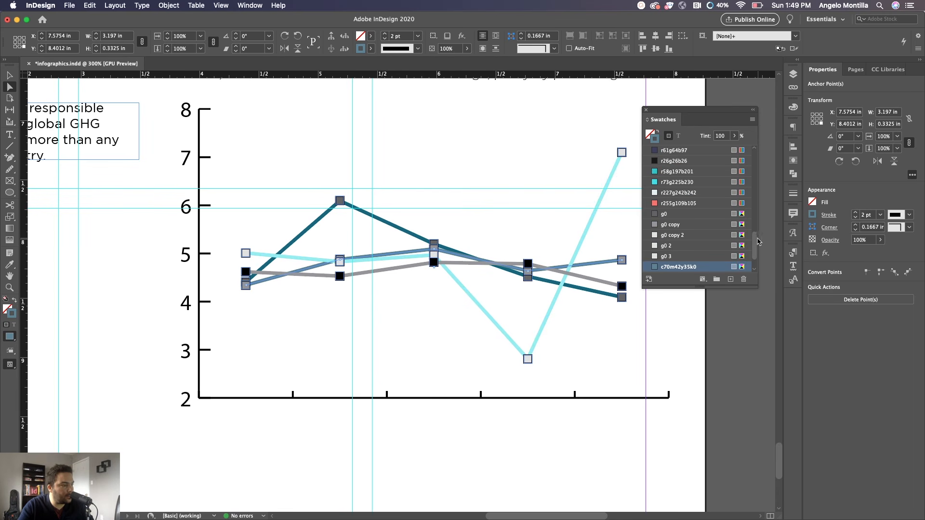
drag(758, 238, 751, 178)
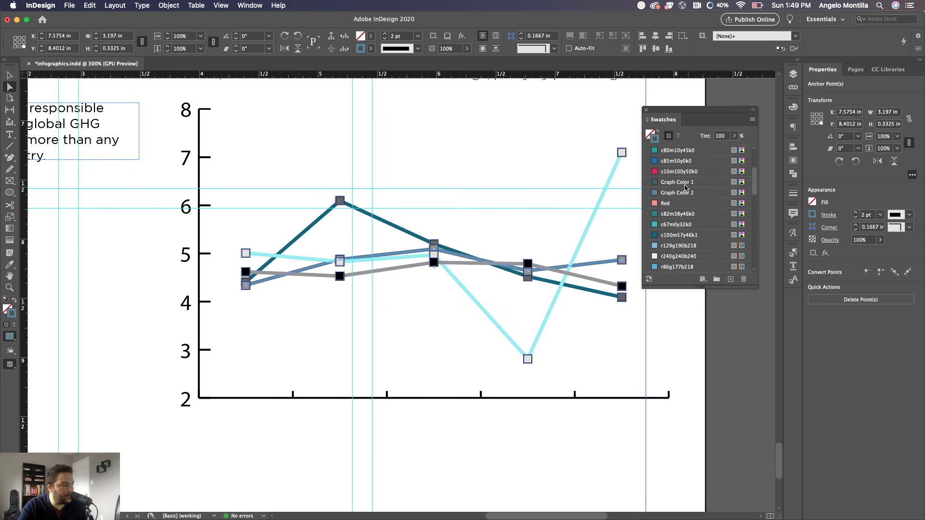
click(687, 184)
click(576, 288)
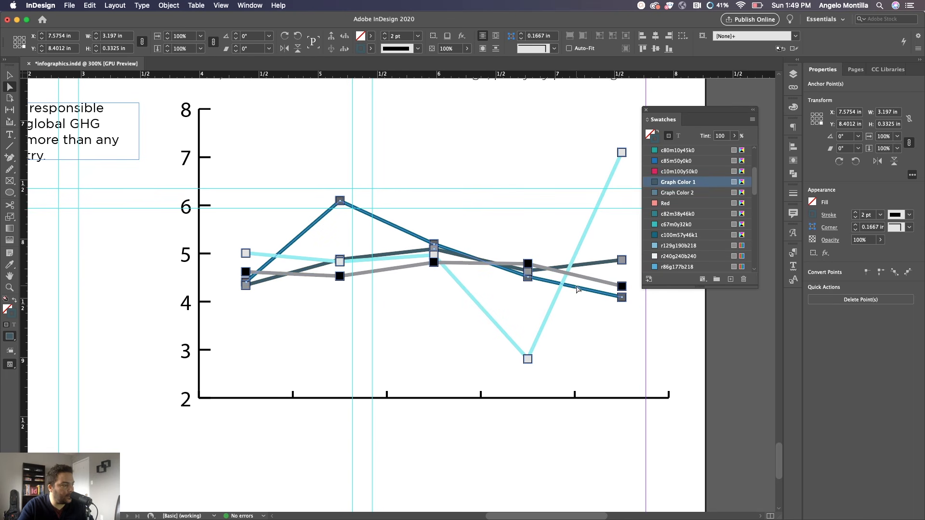
click(669, 194)
click(481, 279)
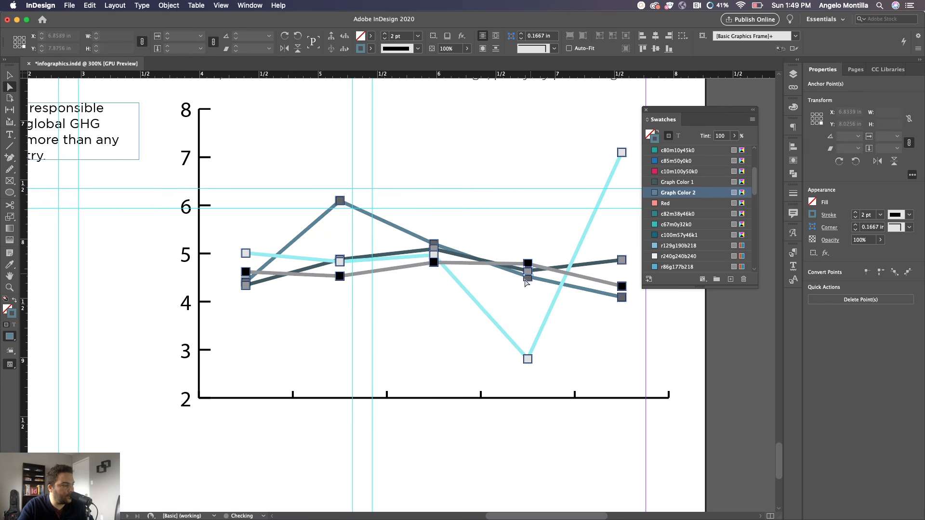
Step: Apply the Graph Color 1 swatch to the strokes of the graph's vertical and horizontal axes
key(super+minus)
key(super+minus)
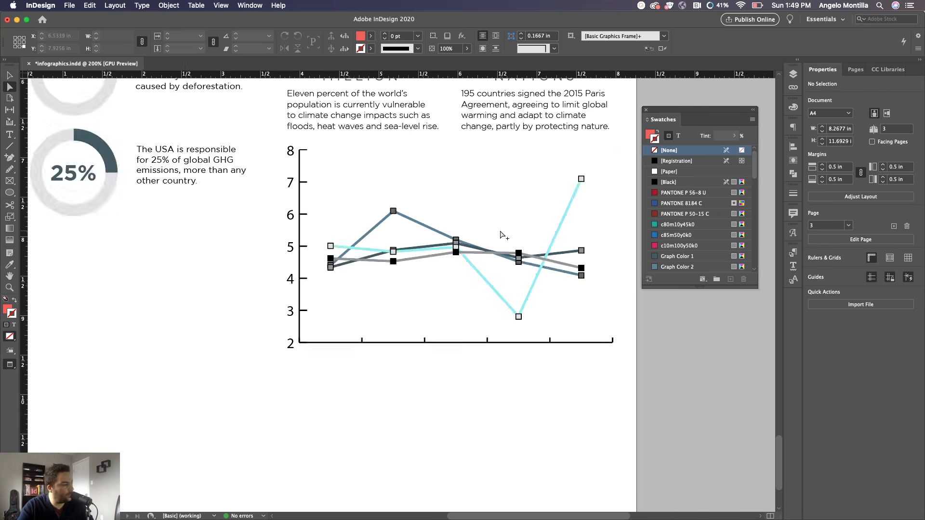
click(351, 174)
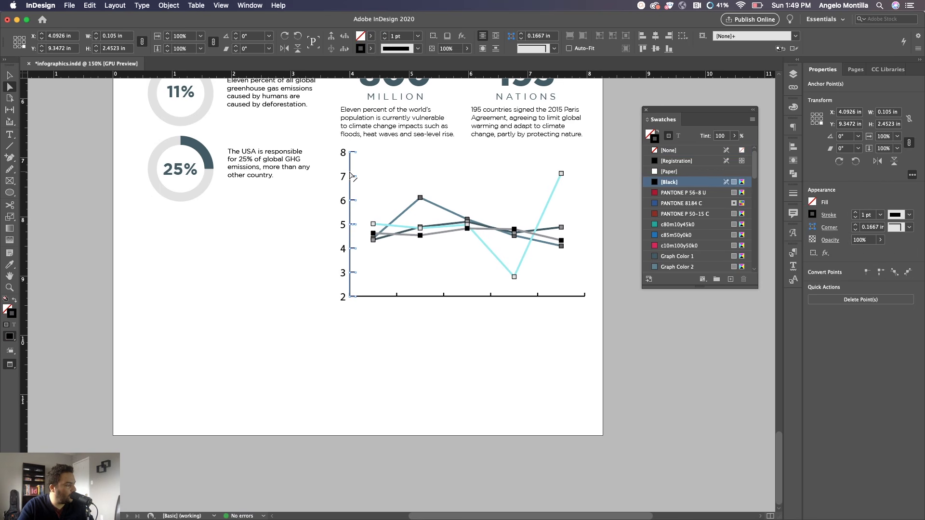
scroll(351, 176, up, 3)
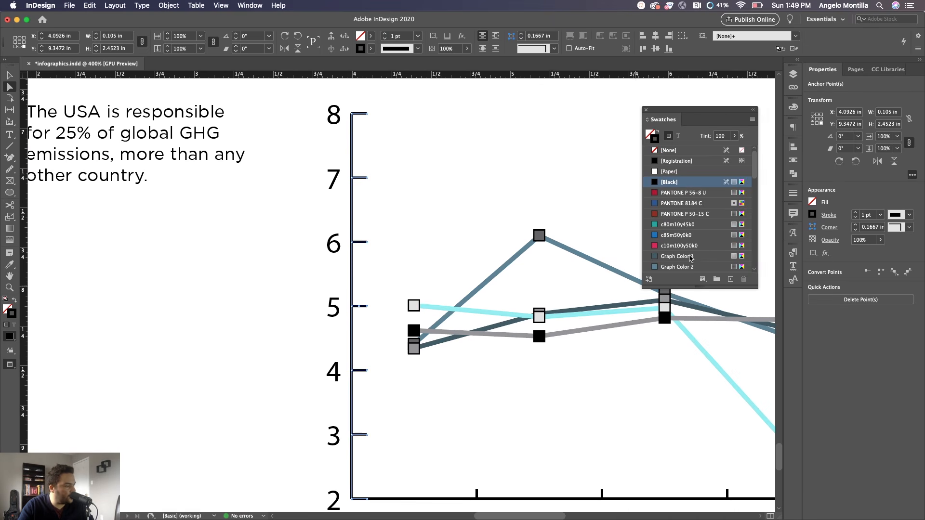
click(676, 257)
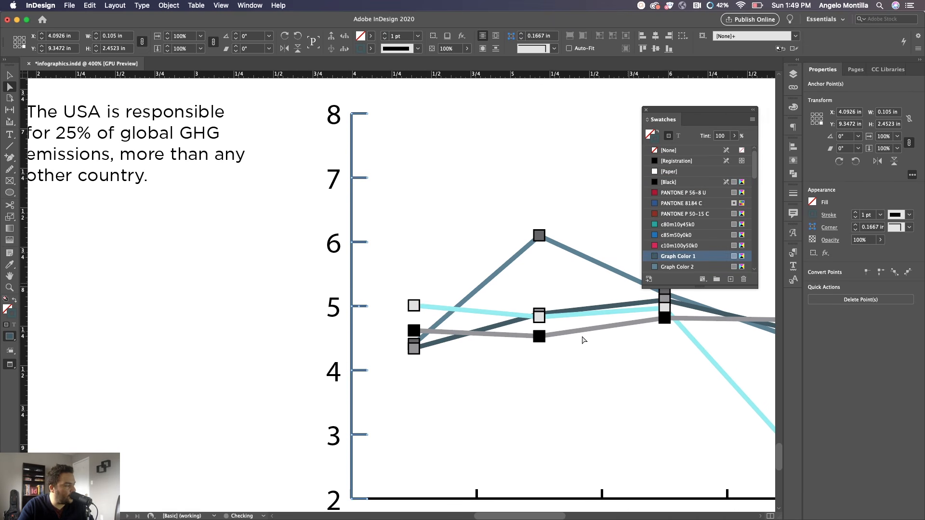
scroll(448, 288, down, 3)
click(432, 401)
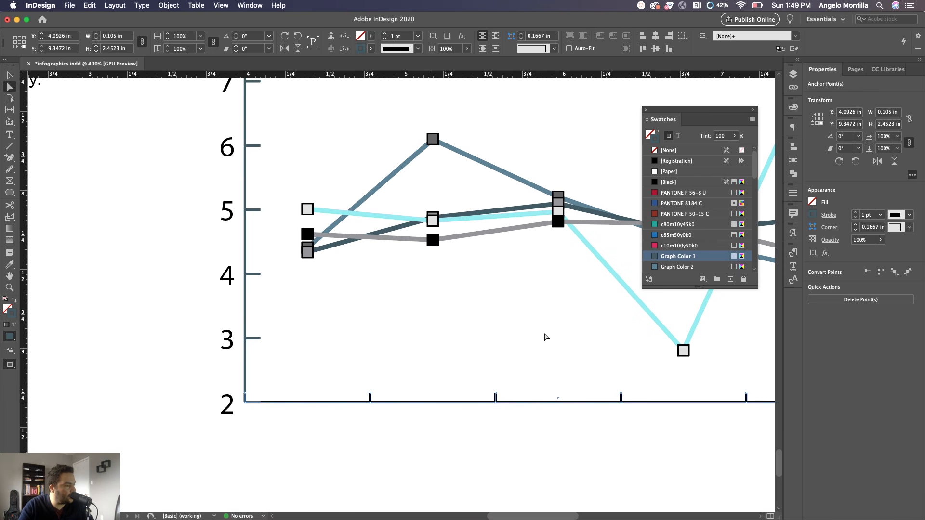
click(667, 261)
scroll(537, 230, down, 3)
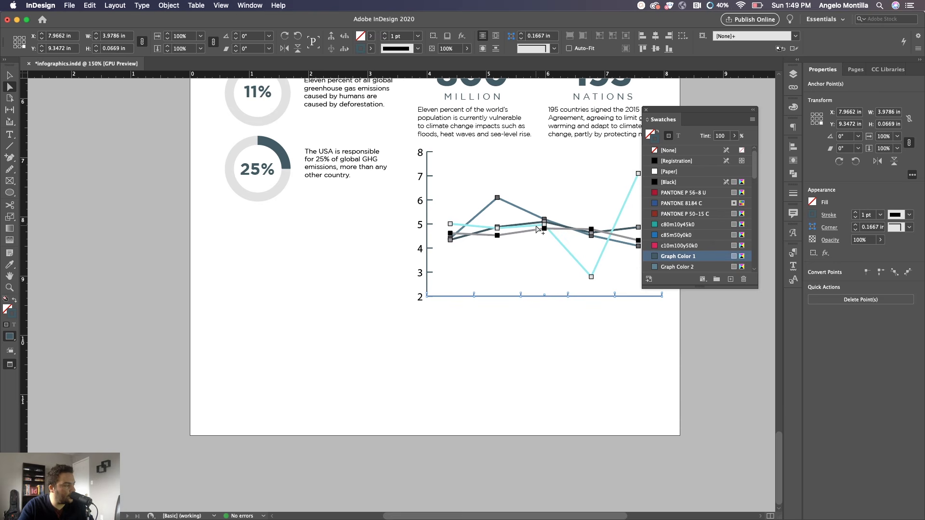
Step: Examine the infographic page with guides and frame edges shown, comparing the graph with the margins
scroll(327, 221, up, 3)
key(w)
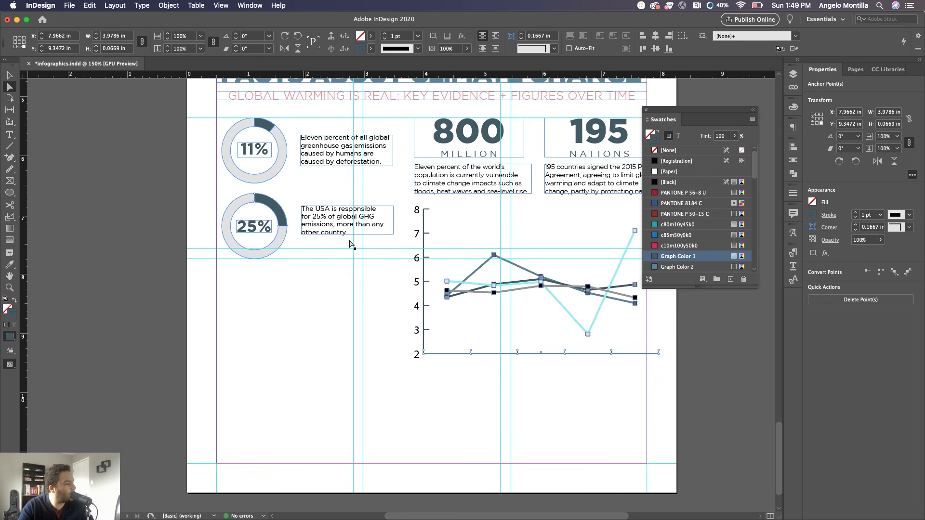
drag(409, 263, 308, 270)
key(super+minus)
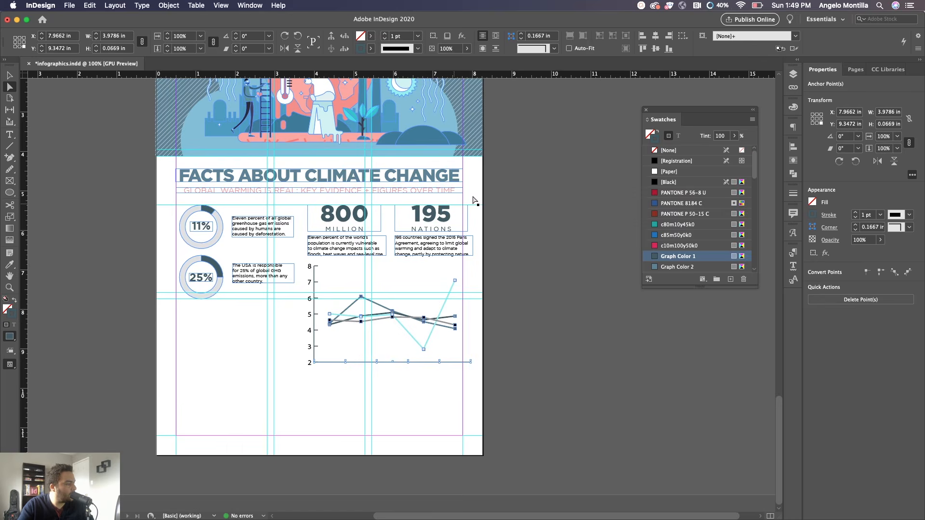
drag(481, 191, 486, 404)
mouse_move(461, 240)
mouse_down()
mouse_move(462, 414)
mouse_move(467, 94)
mouse_up()
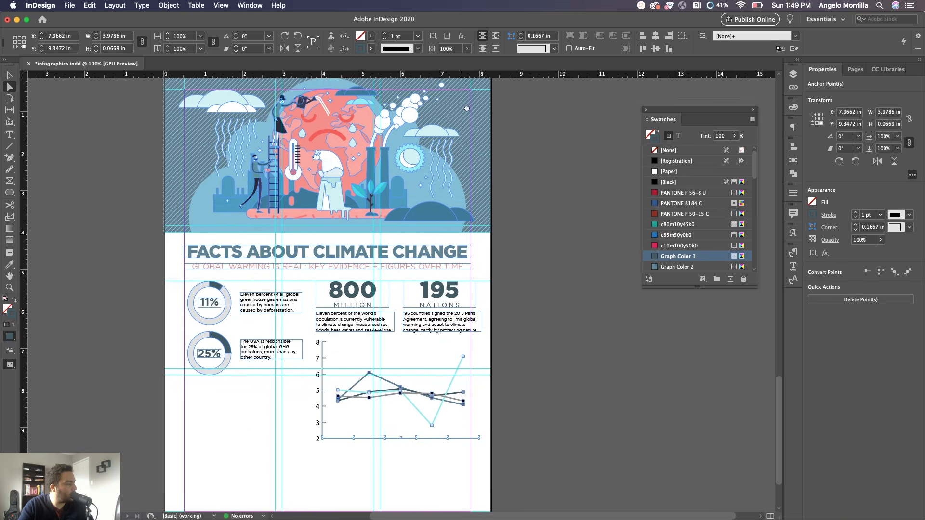
scroll(433, 289, down, 3)
key(super+equal)
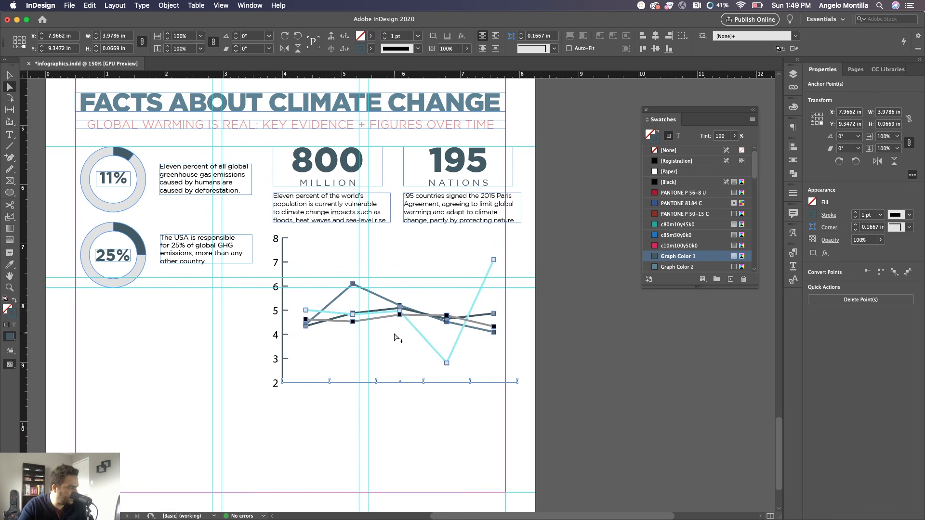
Step: Scale the whole graph group down proportionally to about 3.92 by 2.44 in so it fits within the page margin, and preview it
click(285, 283)
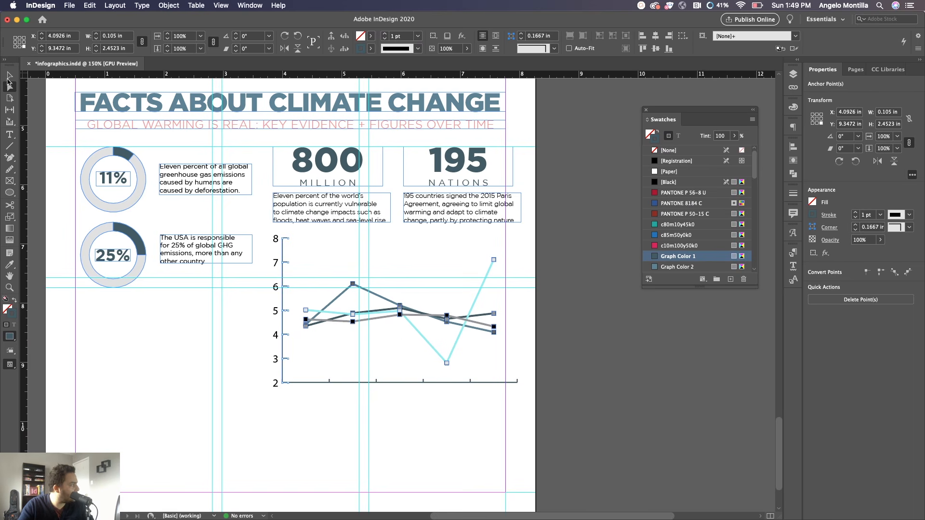
key(v)
click(270, 234)
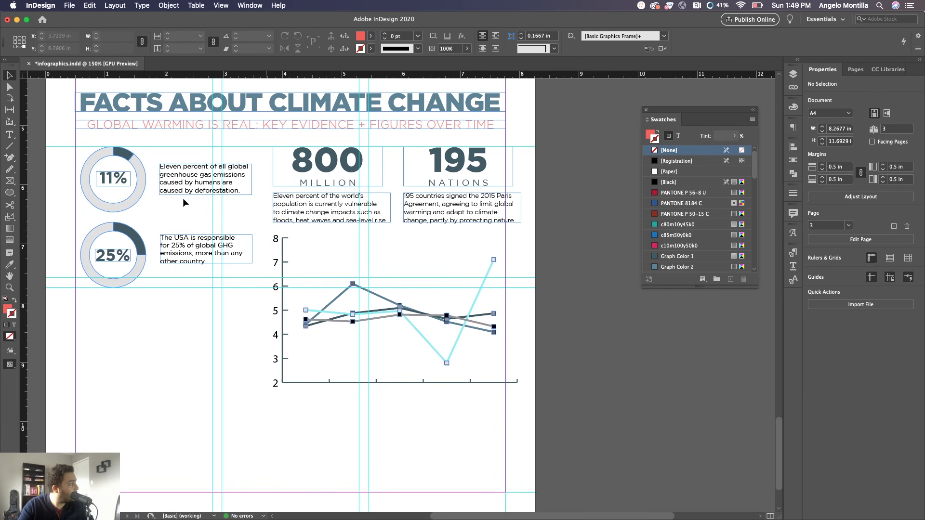
drag(269, 240, 521, 399)
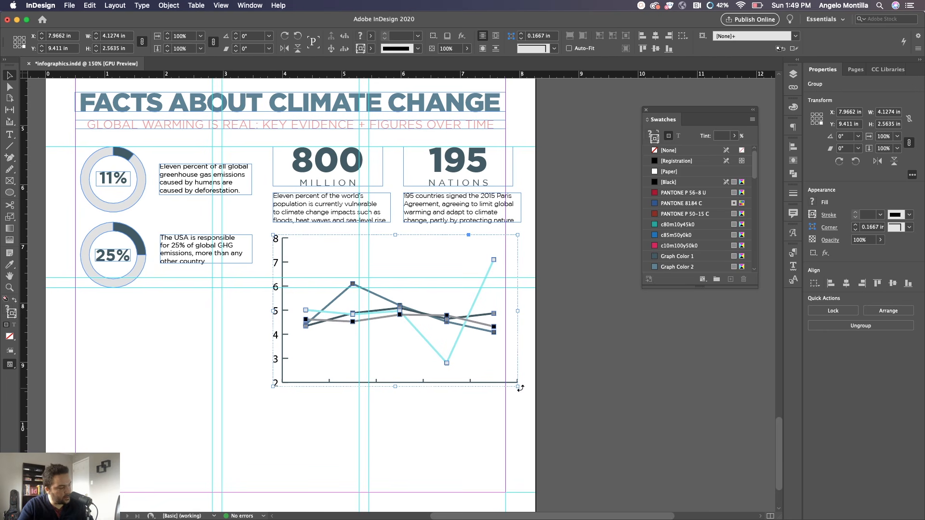
drag(517, 387, 506, 379)
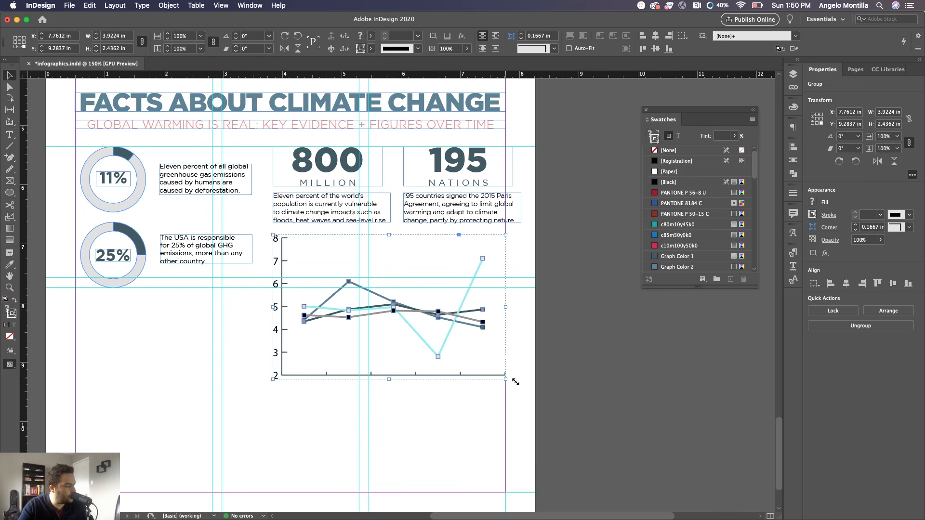
click(515, 380)
key(w)
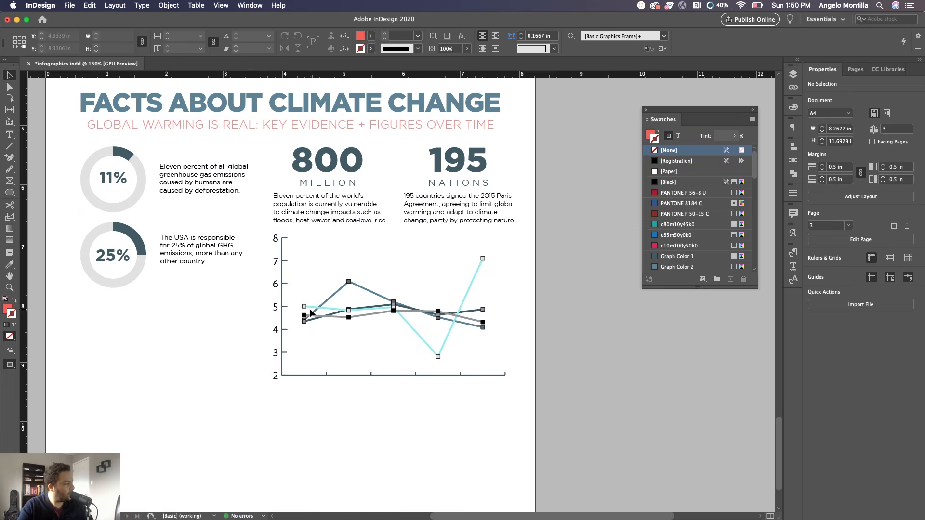
Step: Shift the text frame beside the 11% donut chart slightly closer to the chart
key(super+minus)
drag(213, 249, 348, 296)
click(332, 302)
drag(326, 266, 326, 271)
click(326, 209)
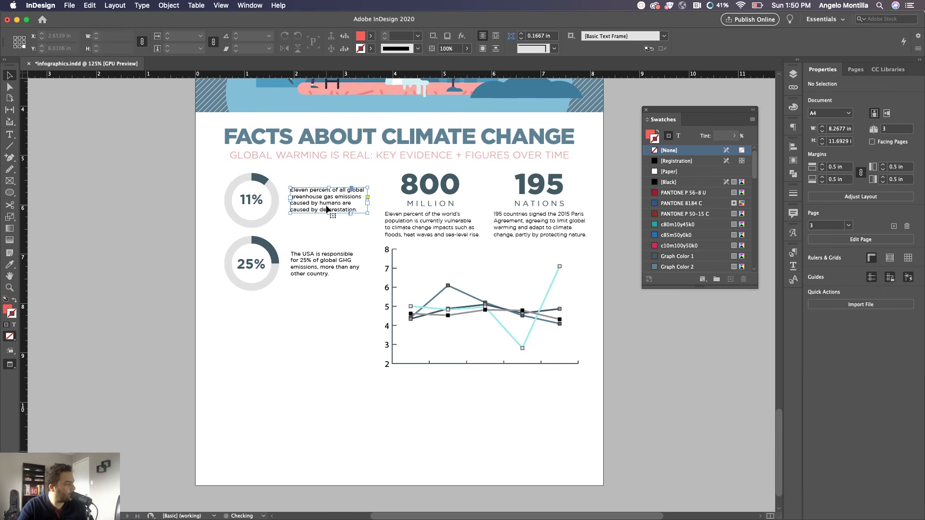
drag(328, 209, 328, 208)
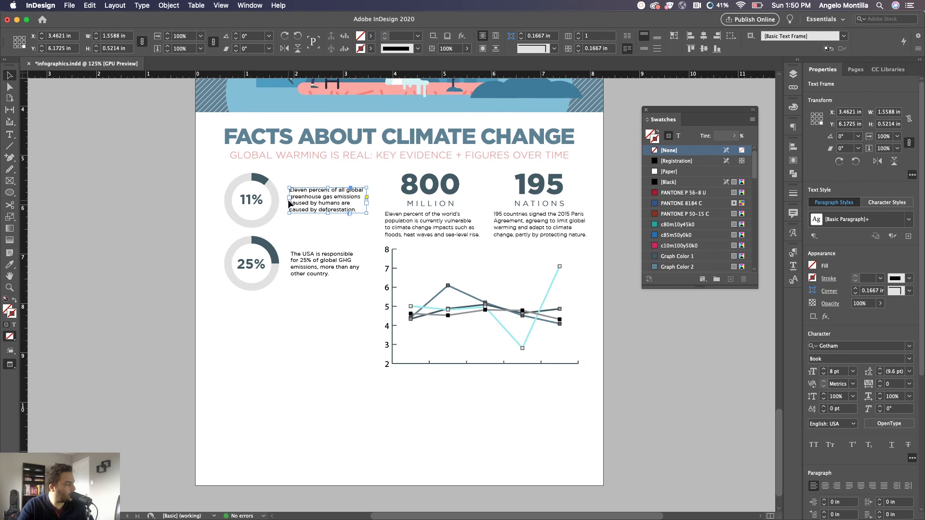
Step: Try to align the text frame beside the 25% donut chart with the text frame above it
click(291, 267)
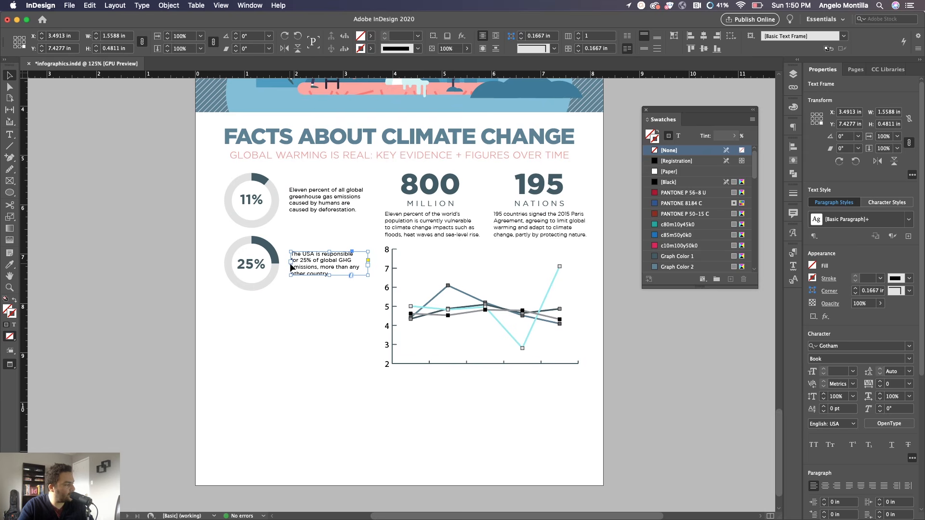
scroll(287, 264, up, 3)
mouse_move(295, 264)
mouse_down()
mouse_move(303, 263)
mouse_move(295, 261)
mouse_up()
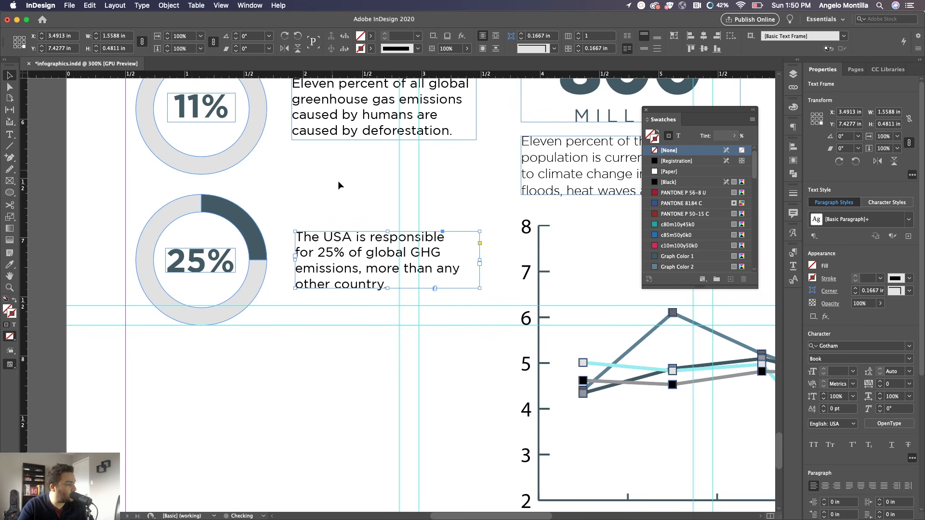
click(341, 186)
click(425, 257)
drag(478, 260, 478, 260)
click(484, 257)
Step: Move the whole graph group straight down to Y 9.5337 in, leaving room for a title beneath the statistics text
scroll(484, 257, down, 1)
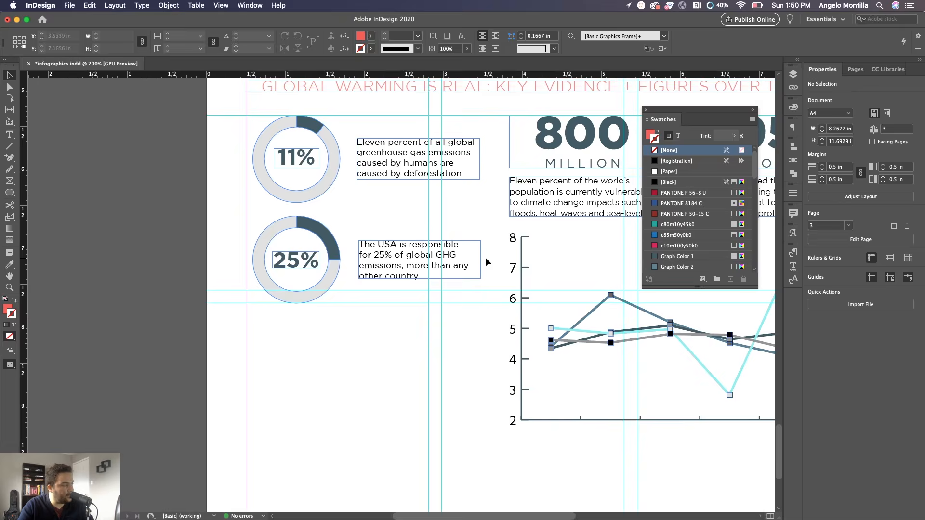
scroll(460, 284, right, 5)
scroll(460, 284, up, 1)
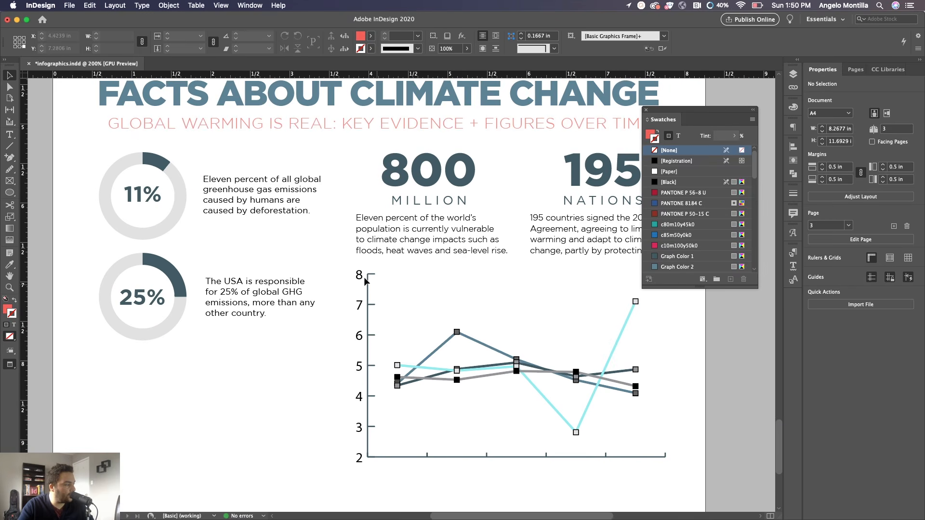
drag(355, 274, 665, 463)
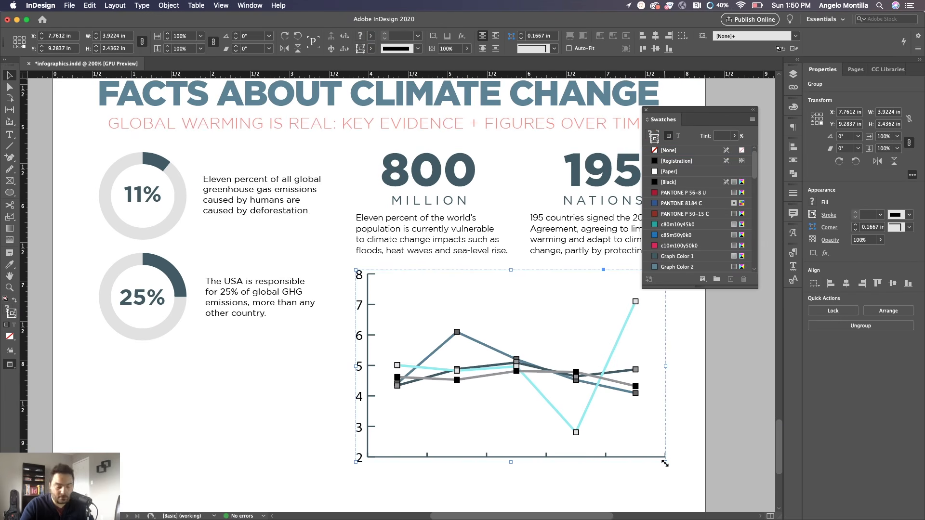
key(Down)
key(Down)
key(Down)
key(Down)
key(Down)
key(Down)
key(Down)
key(Down)
key(Down)
key(Down)
key(Down)
key(Down)
key(Down)
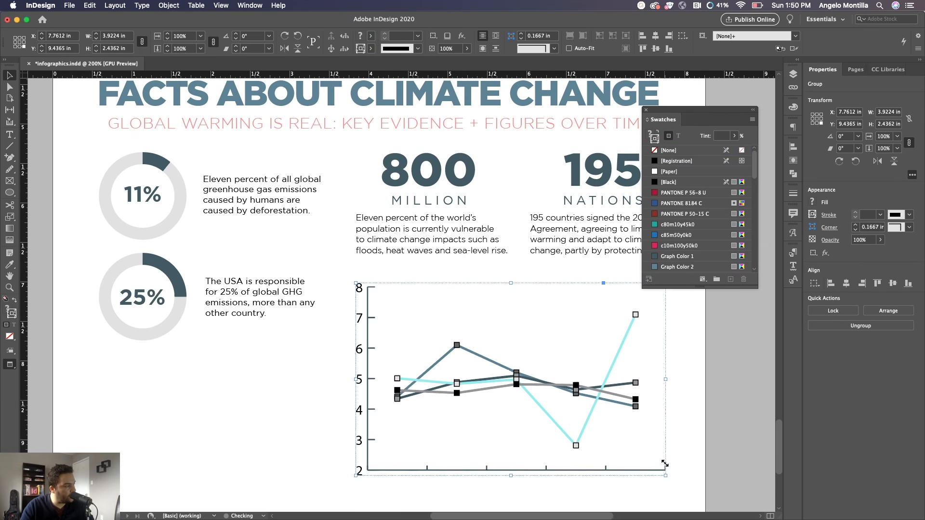
key(Down)
key(Down)
key(Down)
key(Down)
Step: Copy the "ARCTIC SEA ICE MINIMUM - 5 YEARS" title from the finished infographic and paste it above the new graph
scroll(381, 322, down, 2)
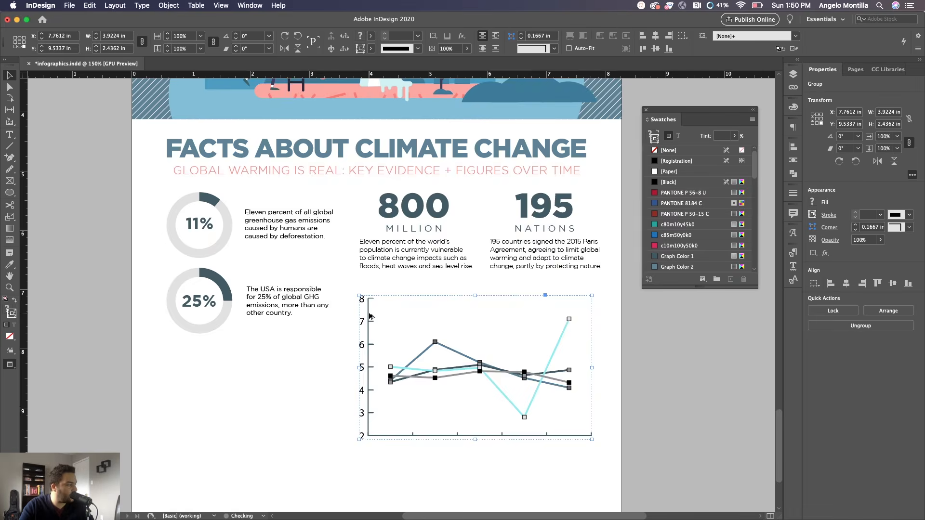
mouse_move(443, 230)
mouse_down()
mouse_move(460, 406)
mouse_move(450, 421)
mouse_up()
drag(450, 258, 450, 432)
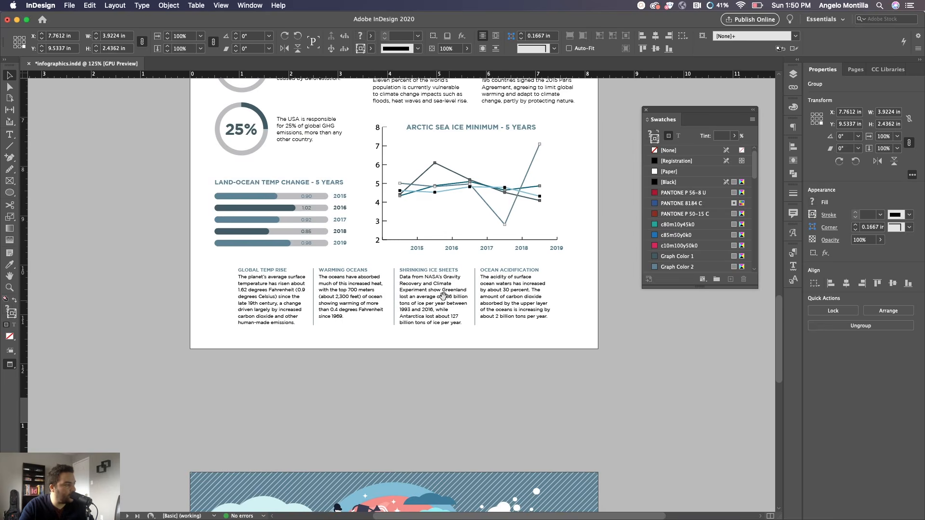
drag(443, 292, 429, 348)
click(437, 187)
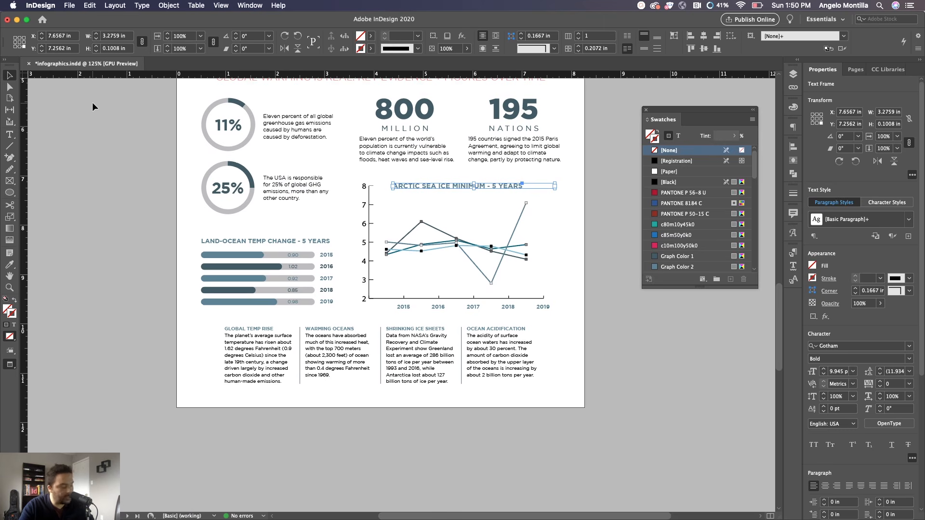
scroll(358, 143, down, 10)
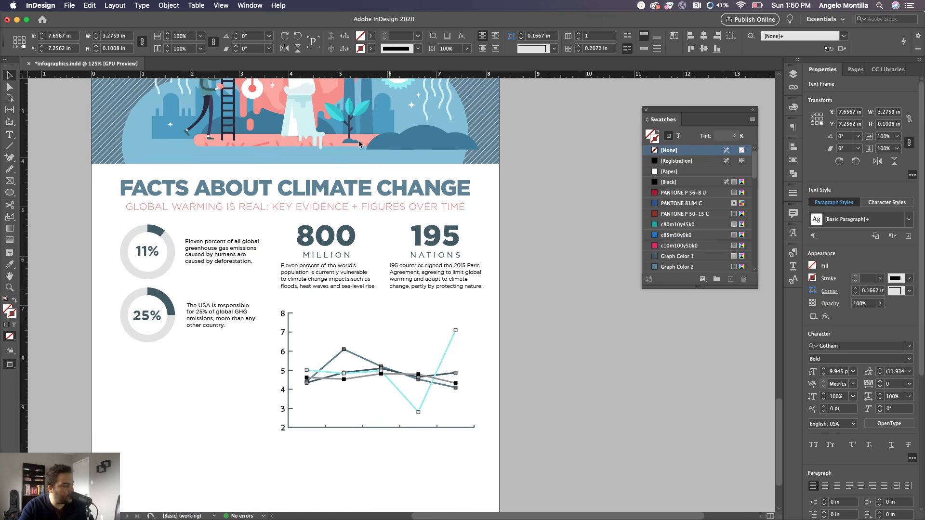
key(super+v)
key(super+equal)
key(super+equal)
key(super+equal)
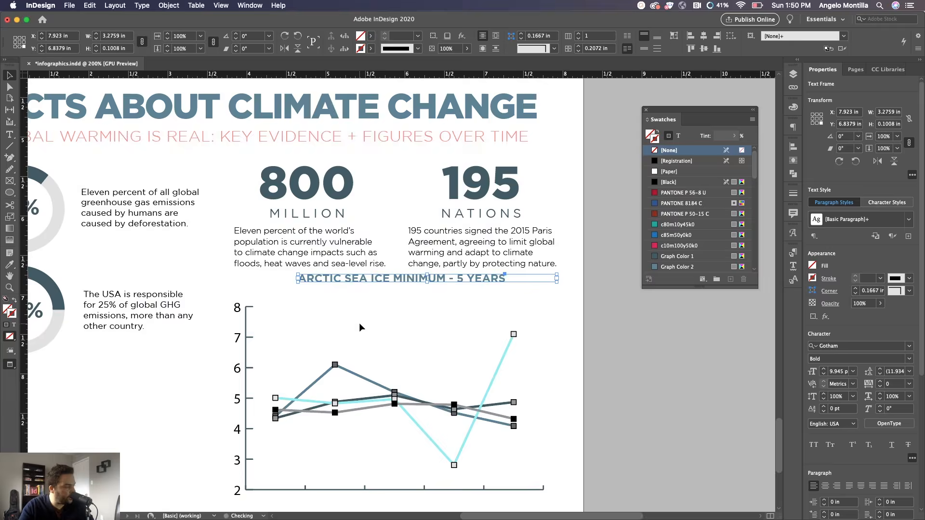
Step: Move the "ARCTIC SEA ICE MINIMUM - 5 YEARS" title beside the graph's vertical axis, level with the 8 mark
drag(312, 256, 264, 300)
scroll(295, 304, down, 2)
scroll(295, 304, left, 2)
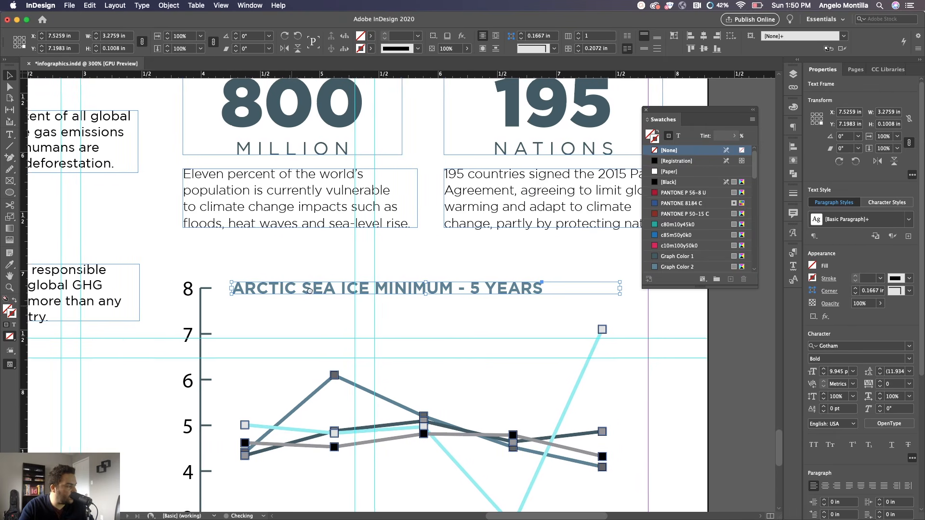
drag(279, 279, 286, 281)
click(407, 304)
key(w)
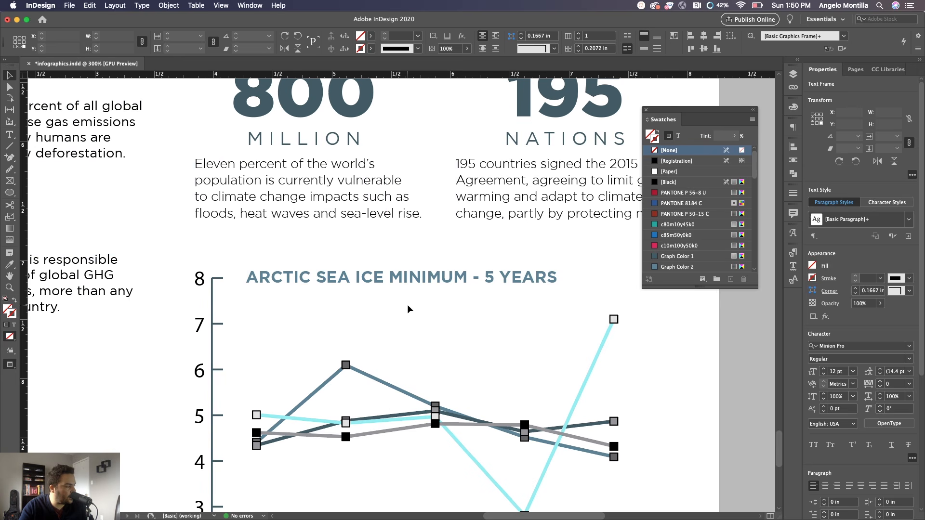
click(291, 279)
key(Down)
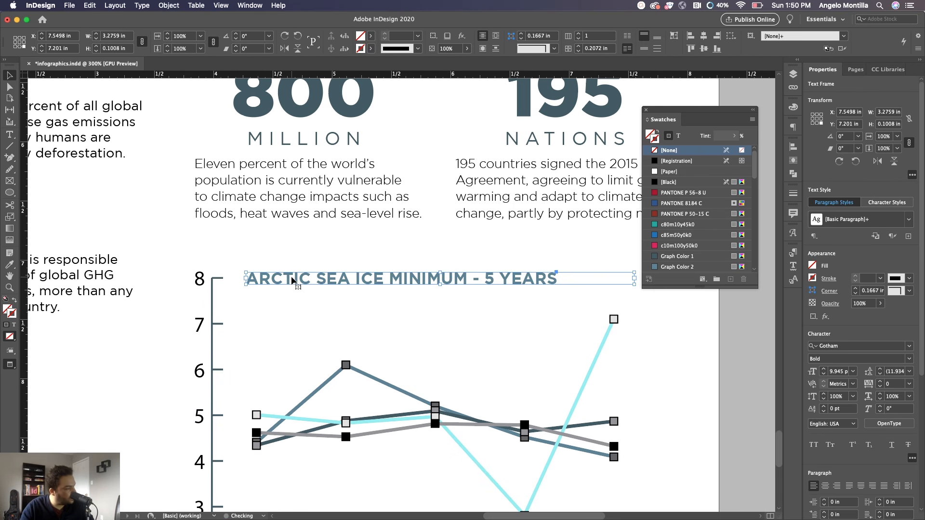
Step: Deselect the title and save the infographic document
key(super+minus)
key(super+minus)
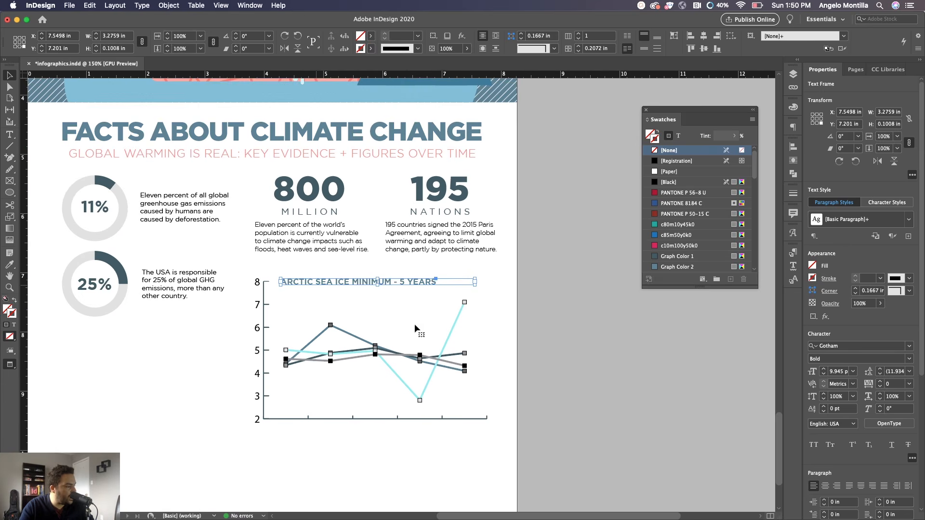
click(507, 333)
drag(492, 352, 590, 383)
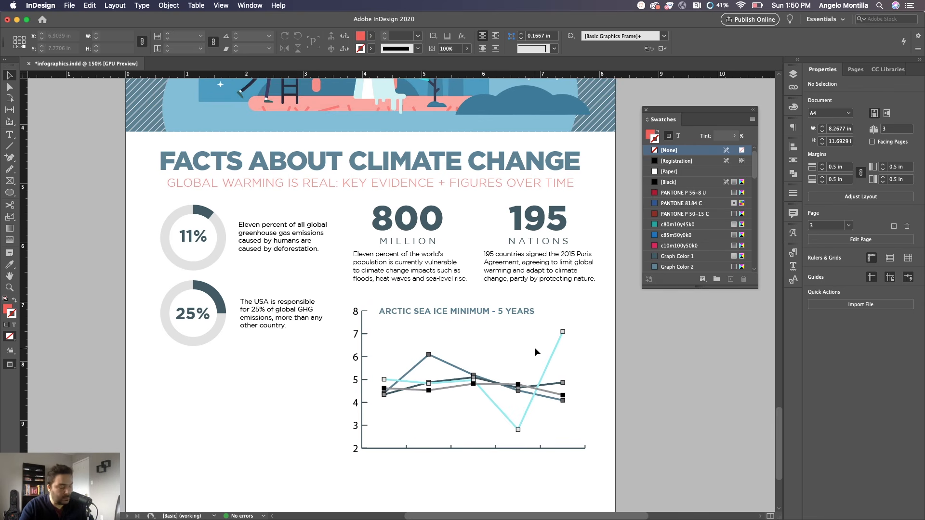
key(super+s)
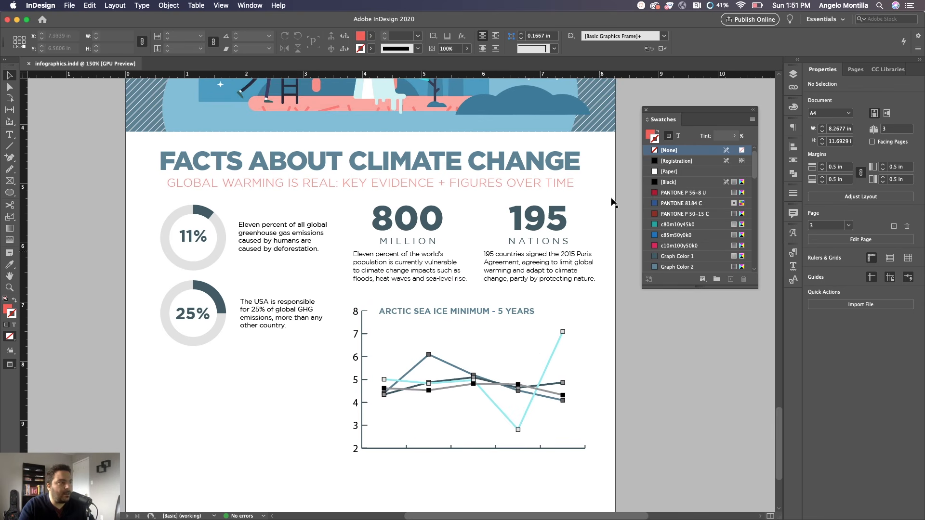
drag(552, 262, 571, 171)
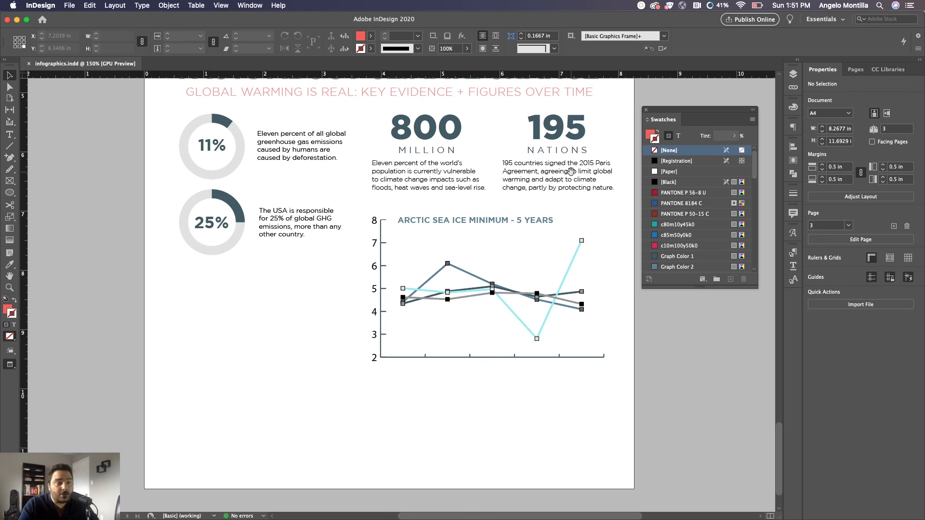
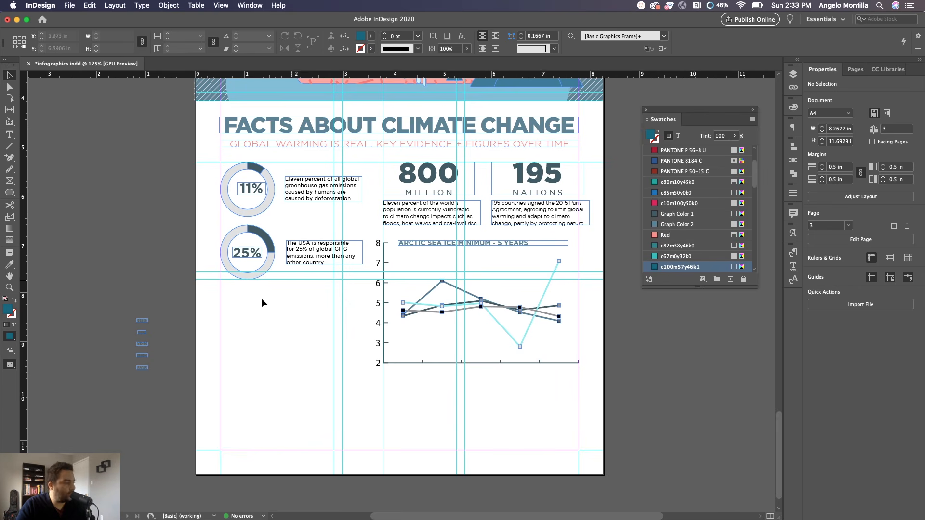
Step: Draw a frame about 2.31 in wide and 0.17 in high beneath the 25% donut chart and fill it with Graph Color 1
scroll(251, 345, up, 3)
drag(295, 350, 273, 309)
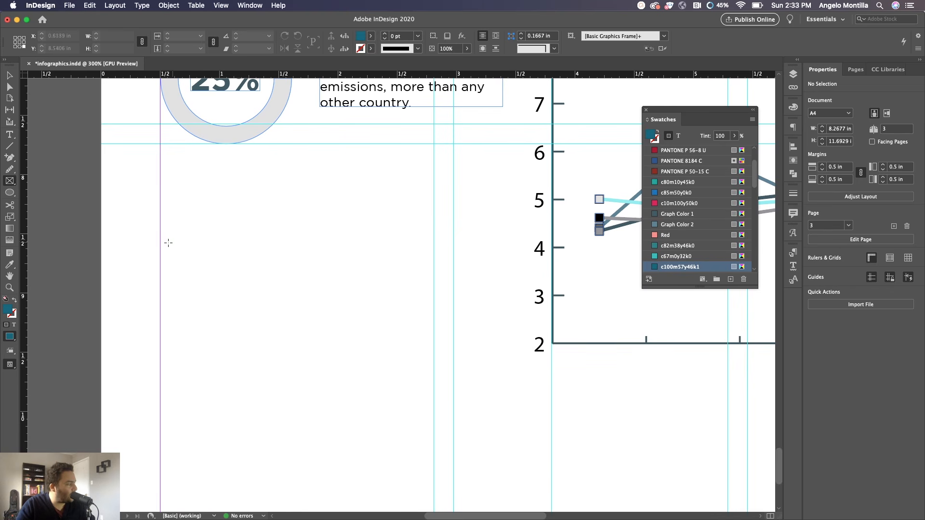
drag(160, 245, 434, 264)
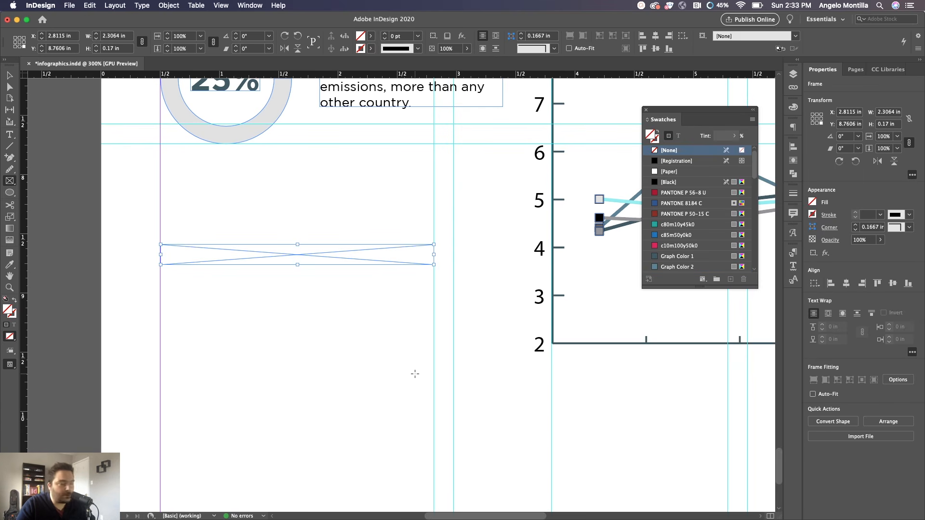
scroll(267, 275, up, 4)
key(v)
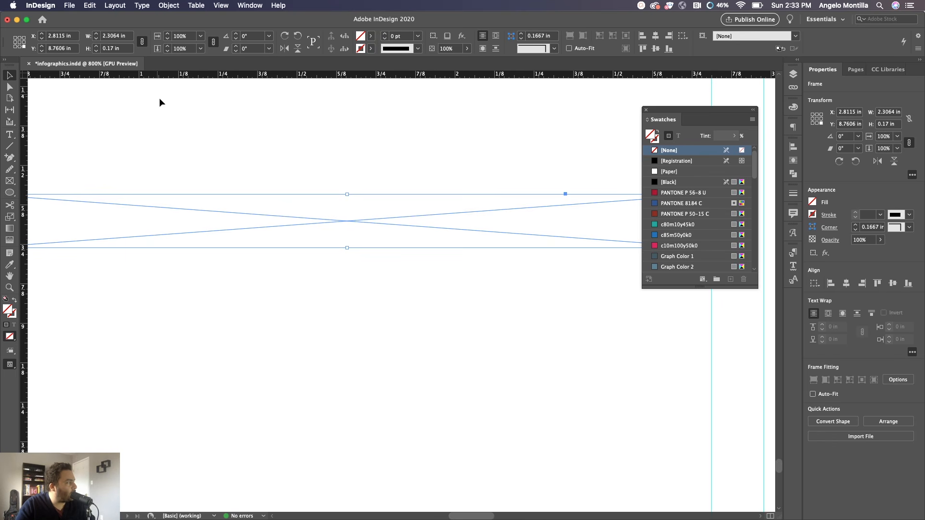
scroll(195, 118, down, 1)
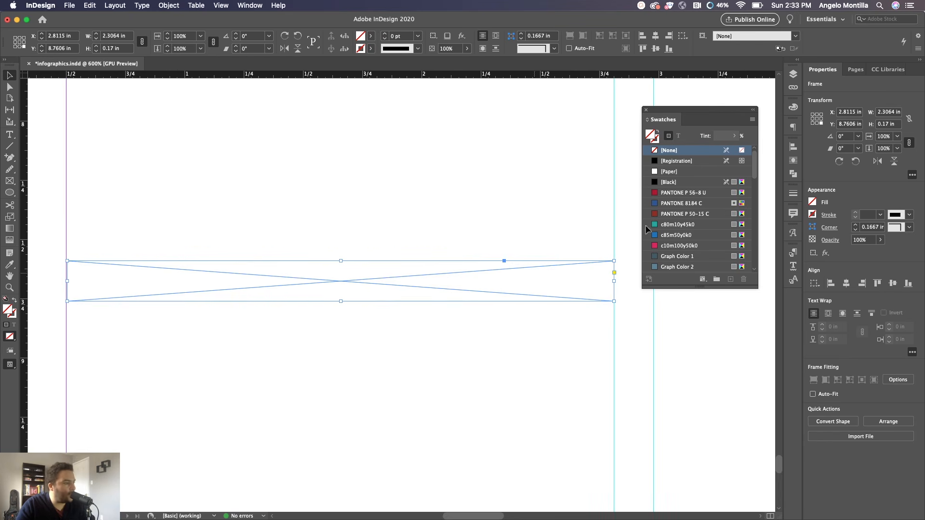
click(676, 258)
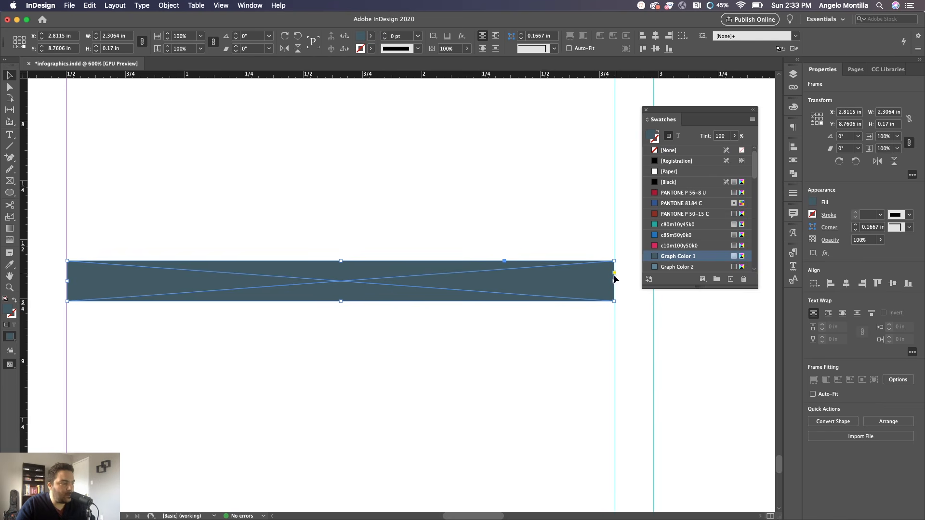
Step: Extend the bar's left end to the page margin, making the bar 2.3115 in wide
scroll(616, 272, up, 6)
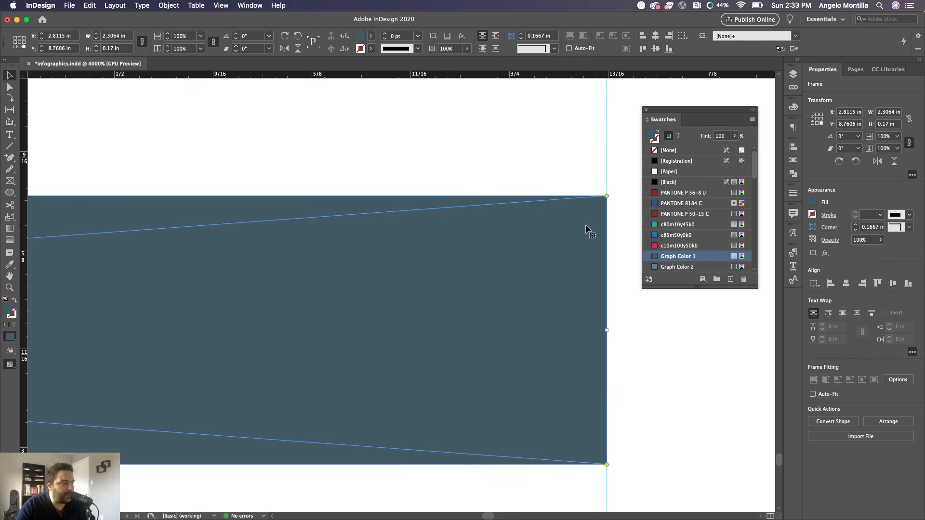
scroll(553, 237, down, 4)
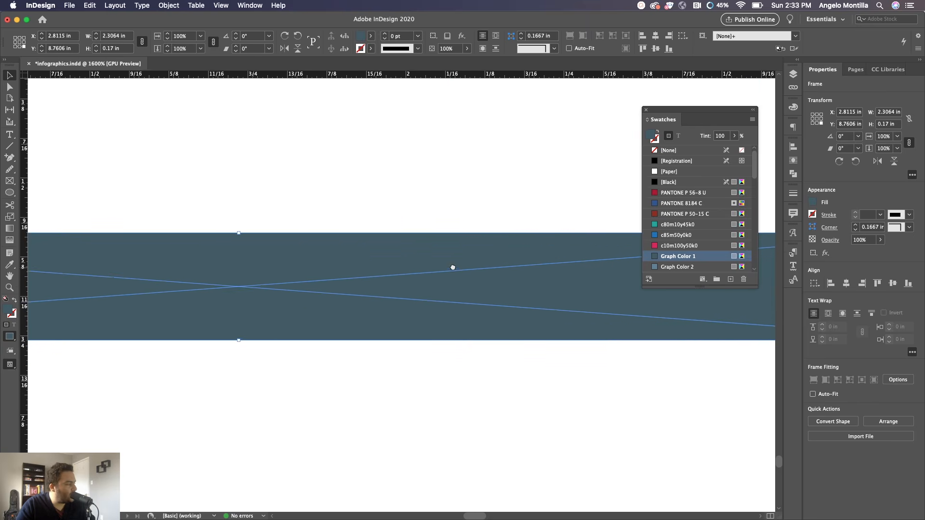
scroll(442, 312, down, 3)
scroll(441, 311, right, 3)
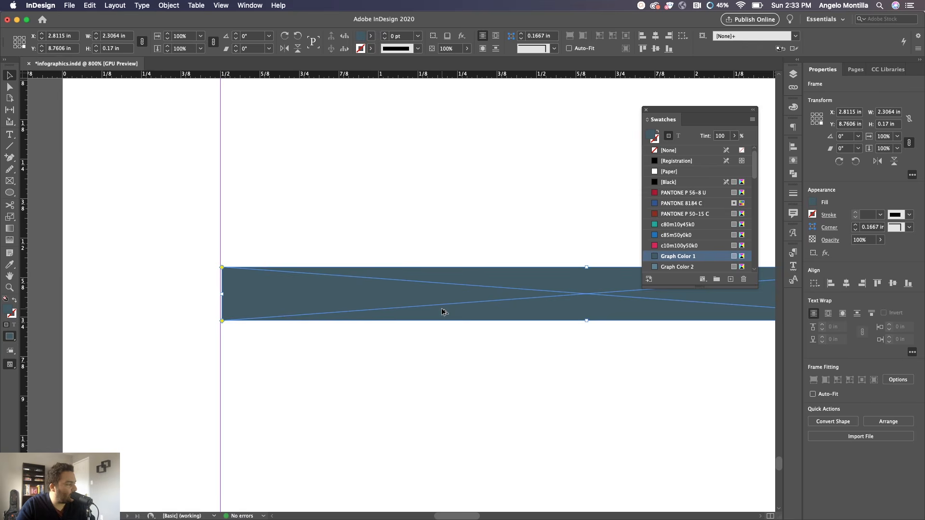
scroll(363, 303, up, 1)
drag(187, 285, 185, 286)
drag(470, 288, 81, 345)
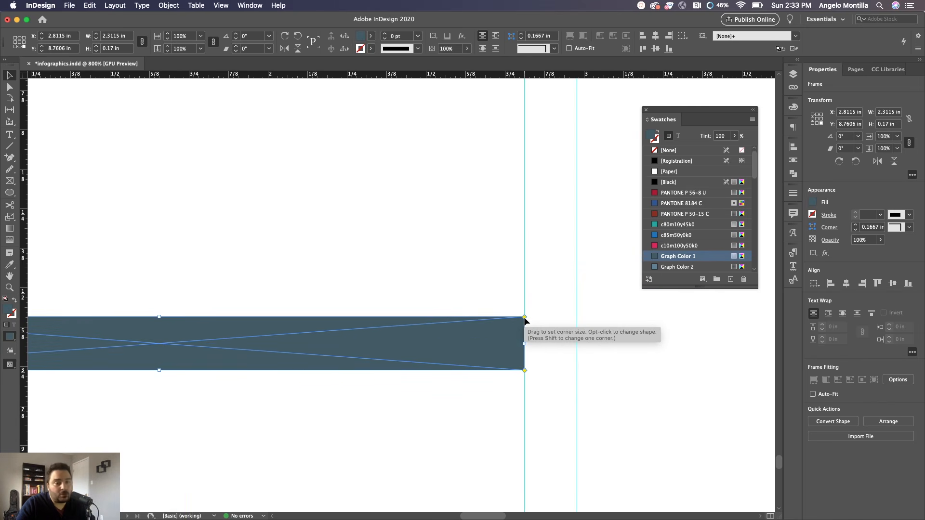
Step: Round all corners of the bar fully with a 0.085 in radius so both ends become semicircles
drag(525, 319, 476, 319)
drag(415, 319, 359, 320)
scroll(394, 325, down, 1)
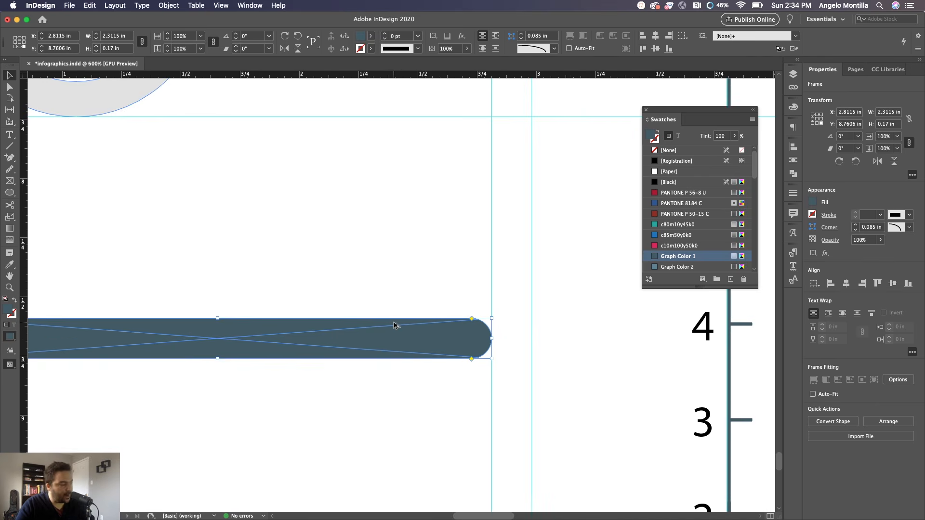
scroll(394, 325, left, 4)
scroll(458, 272, down, 1)
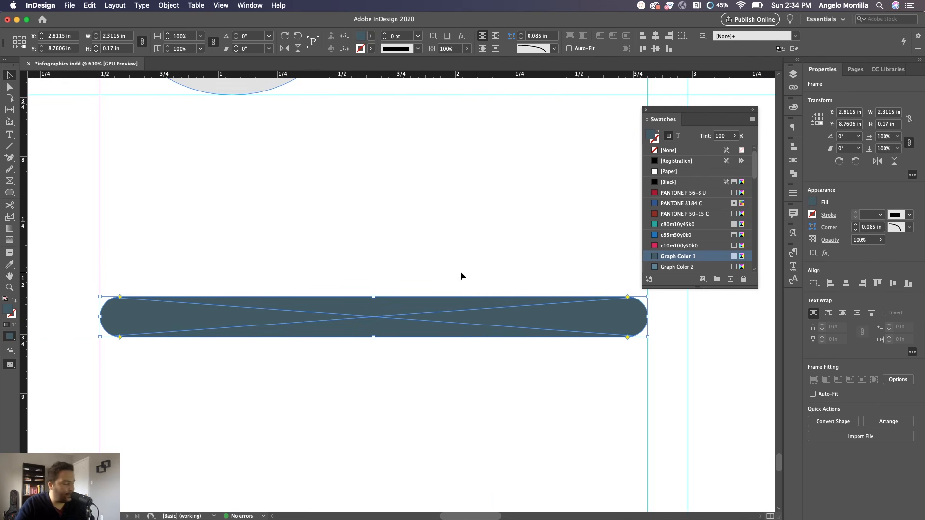
click(485, 279)
Step: Paste a copy of the rounded bar in place and shorten the copy from its right end to about 1.35 in wide
click(512, 325)
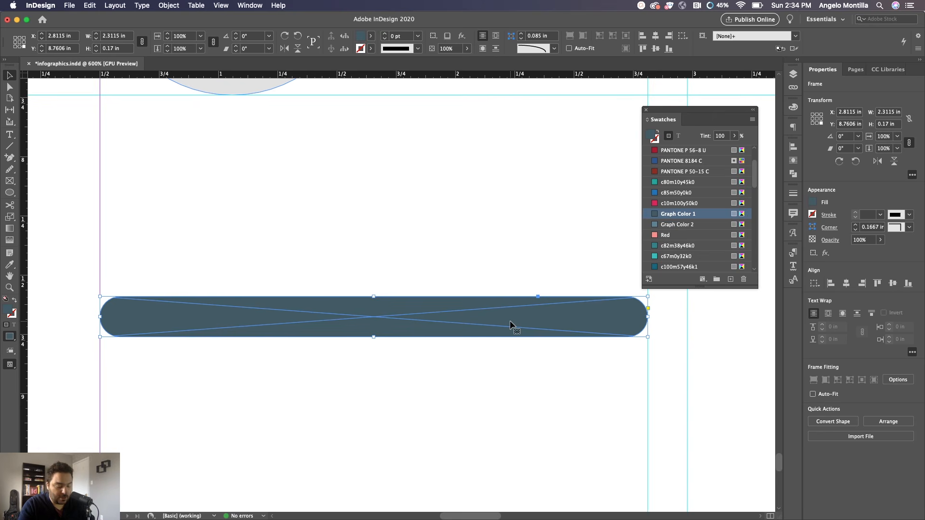
click(92, 5)
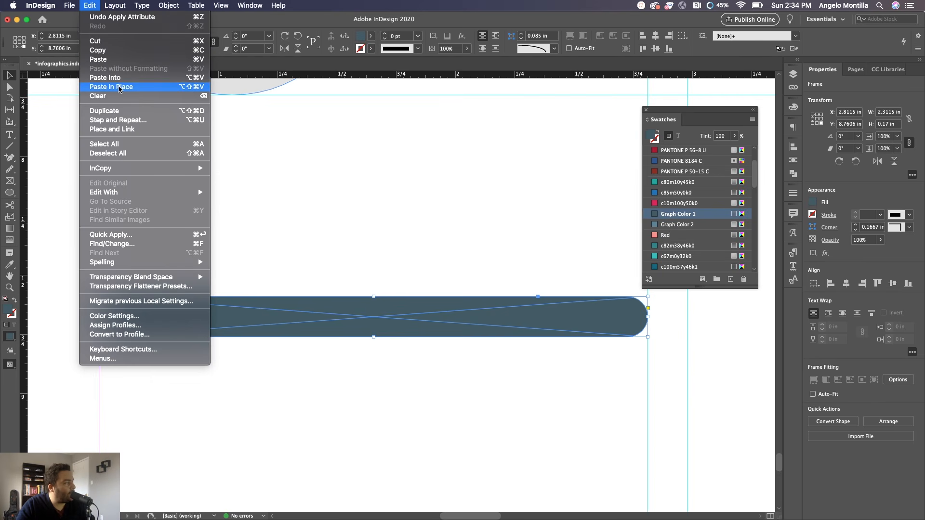
click(119, 87)
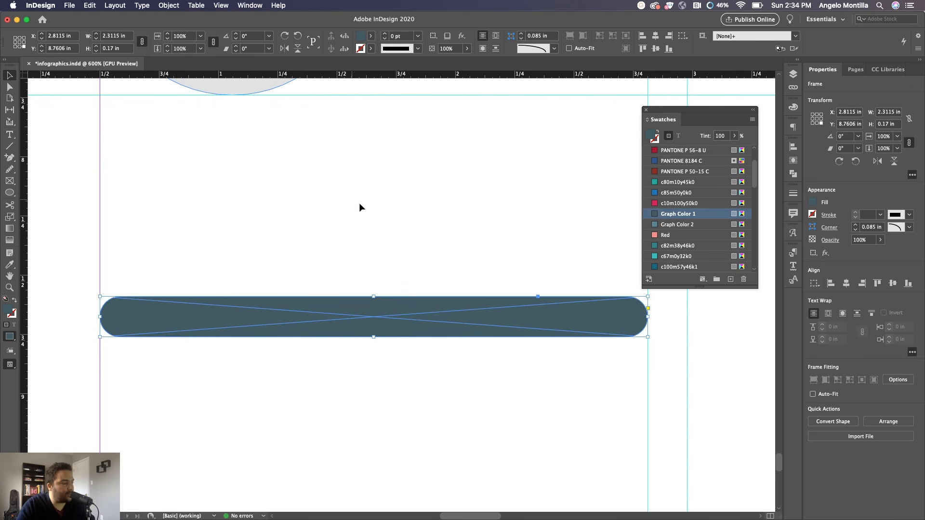
key(super+z)
click(648, 320)
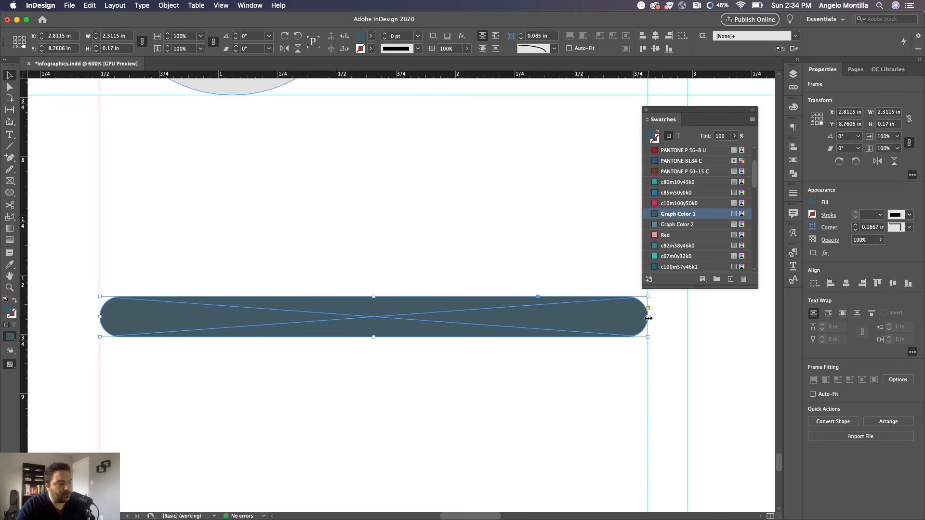
drag(649, 318, 420, 327)
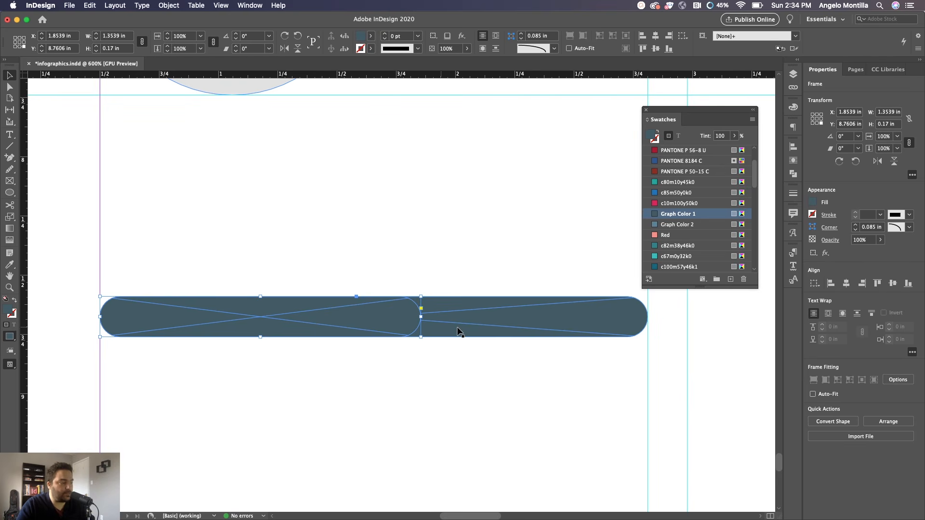
click(448, 283)
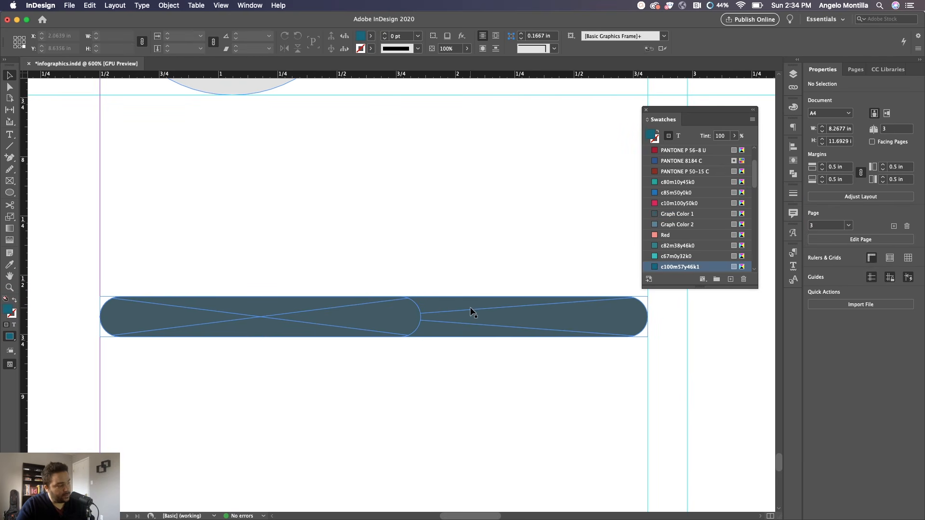
Step: Fill the full-length bar behind with Black at a 30% tint
click(498, 324)
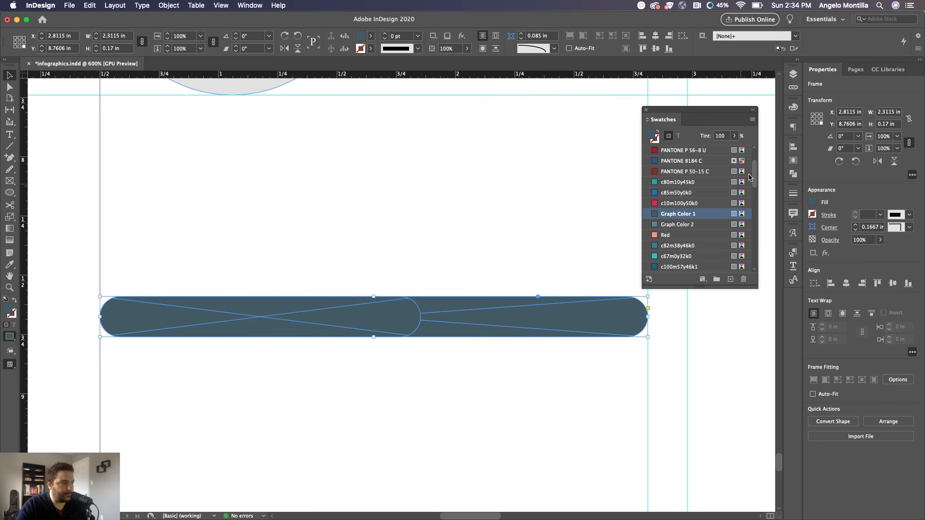
scroll(674, 177, up, 2)
click(668, 182)
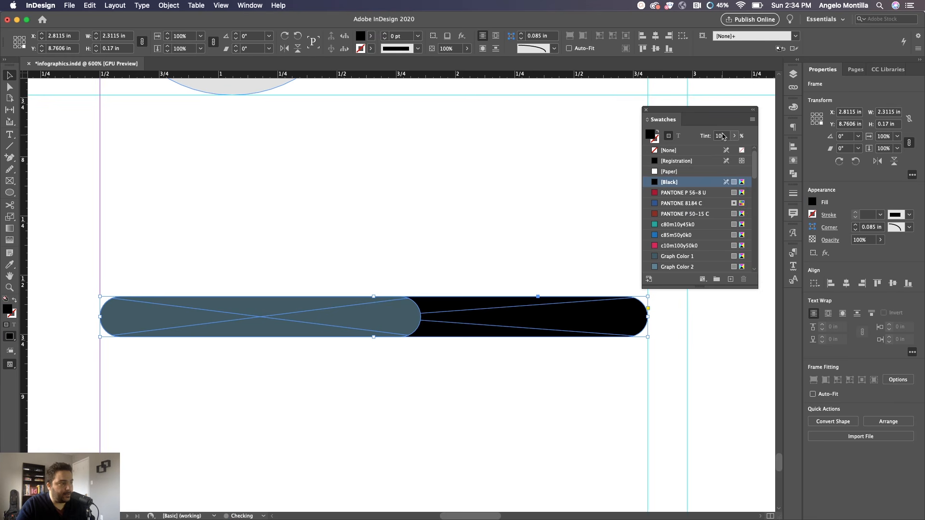
click(725, 136)
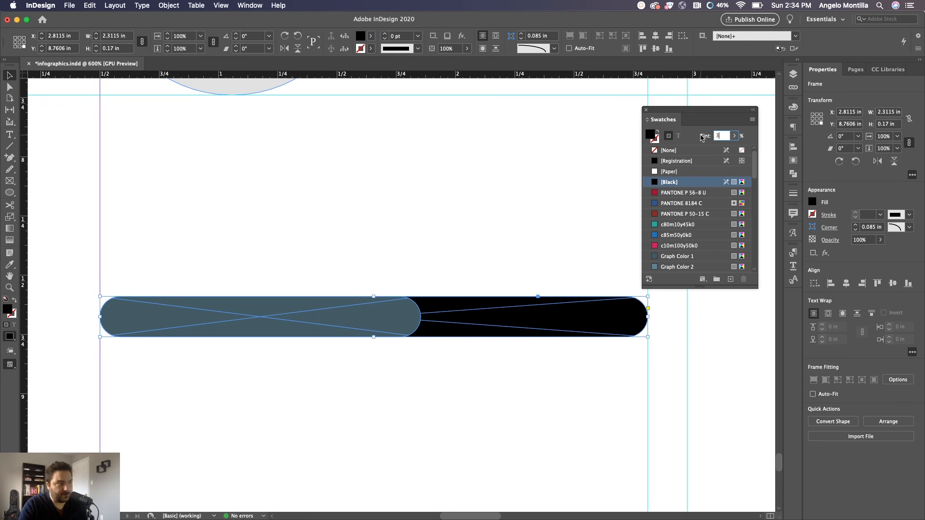
text(30)
key(Return)
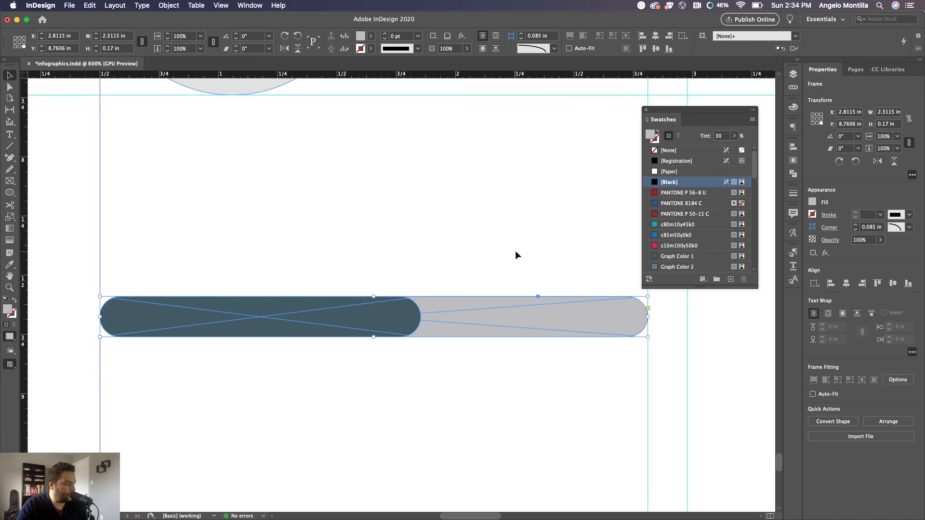
click(516, 251)
Step: Adjust the right end of the dark front bar so it covers about three fifths of the grey bar
scroll(516, 258, down, 3)
scroll(482, 266, down, 2)
click(398, 258)
scroll(406, 257, up, 3)
drag(406, 251, 438, 253)
key(super+z)
click(332, 204)
click(362, 248)
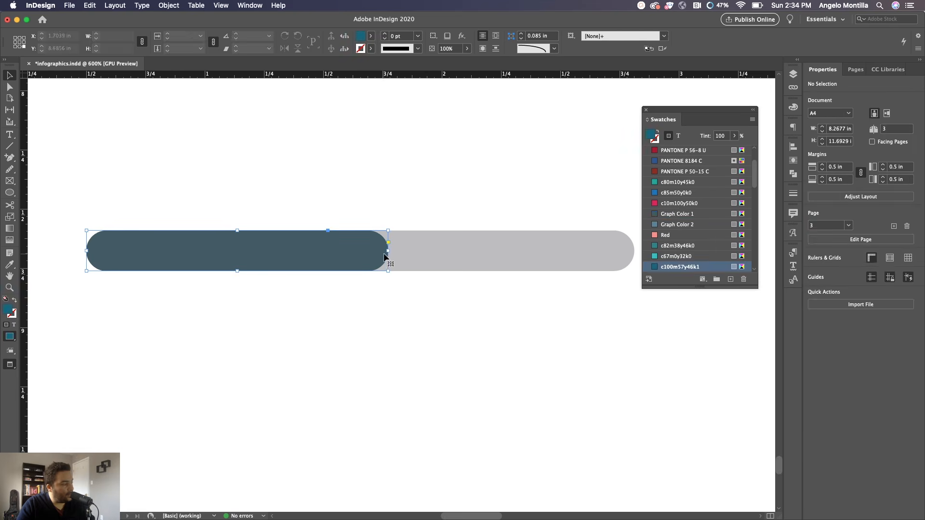
drag(388, 252, 423, 251)
click(360, 216)
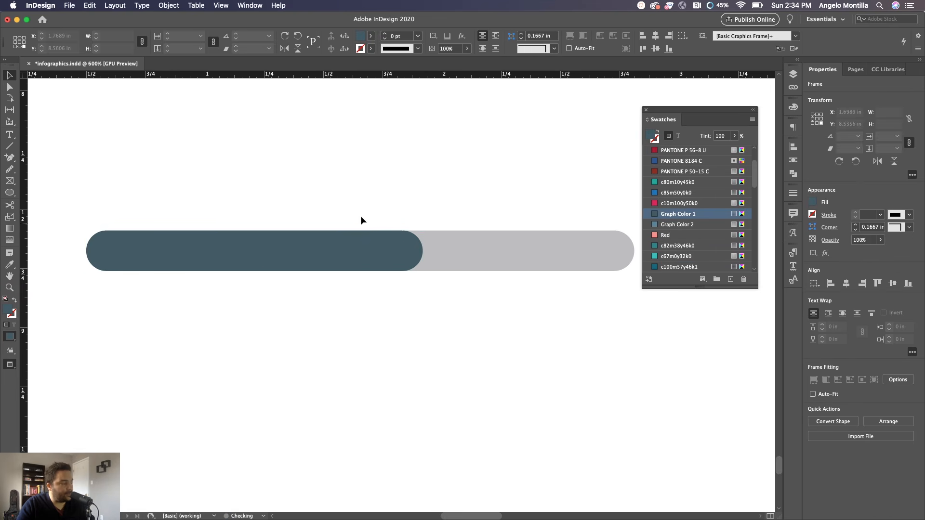
Step: Duplicate the dark and grey bar pair beneath the original, about 0.265 in lower
scroll(359, 214, down, 2)
drag(314, 199, 386, 326)
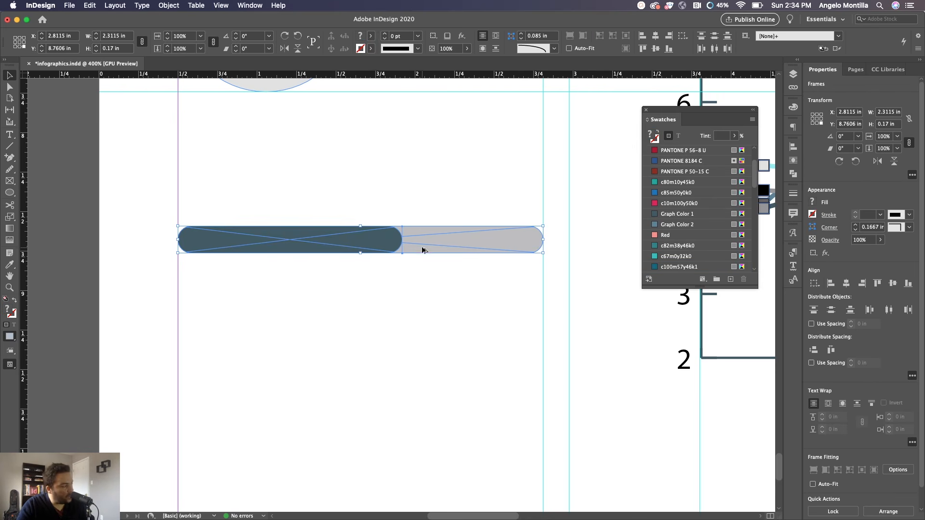
drag(422, 249, 426, 291)
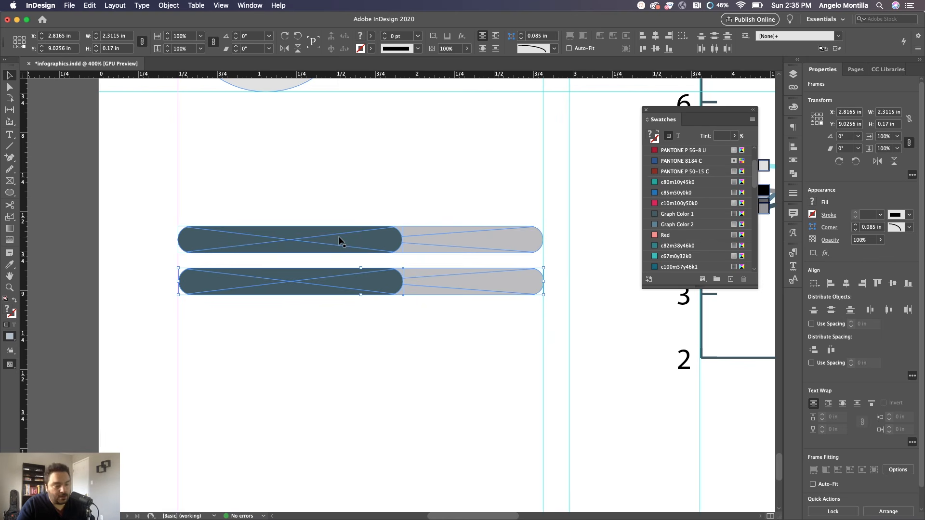
Step: Step and repeat the lower bar pair three times with a 0.265 in vertical and 0.0051 in horizontal offset
click(94, 5)
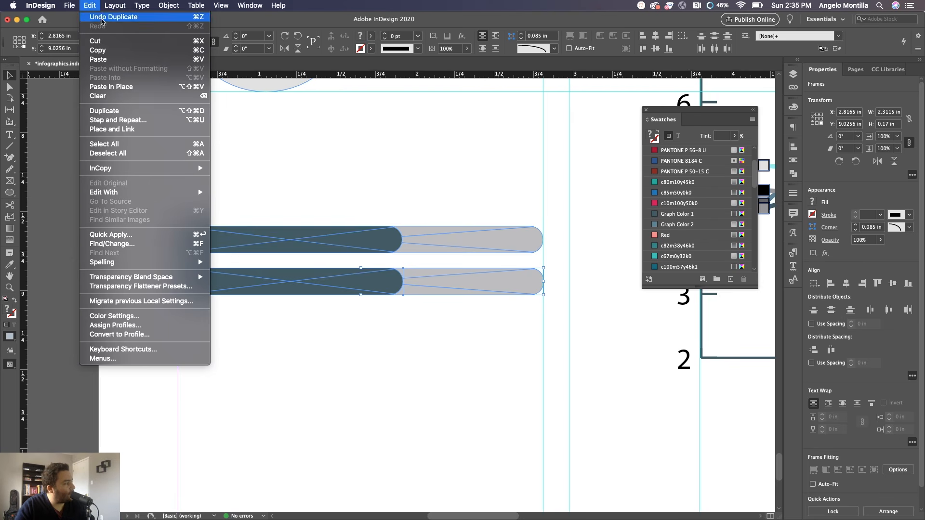
click(119, 121)
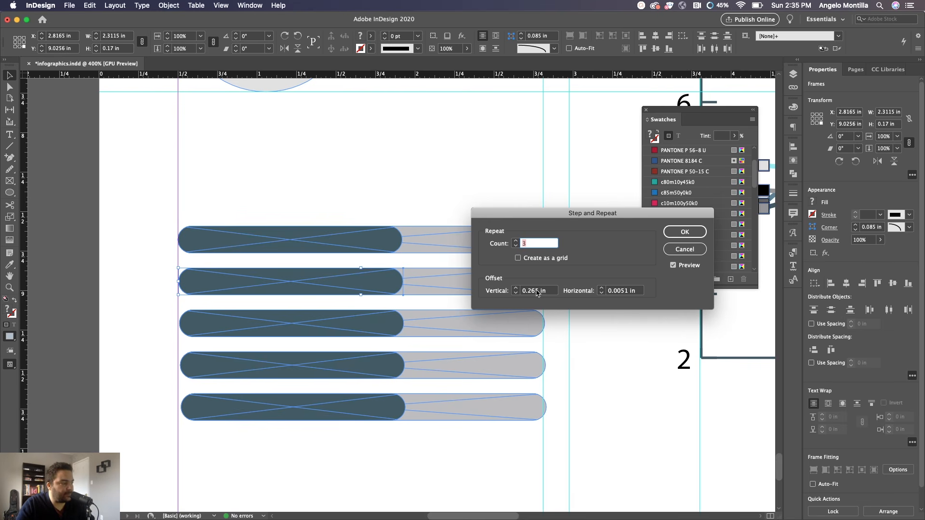
click(681, 235)
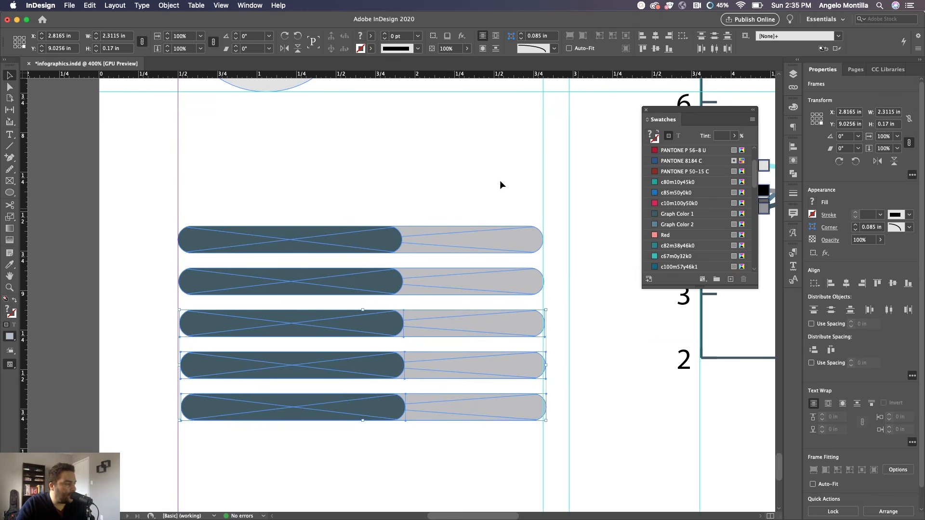
click(154, 155)
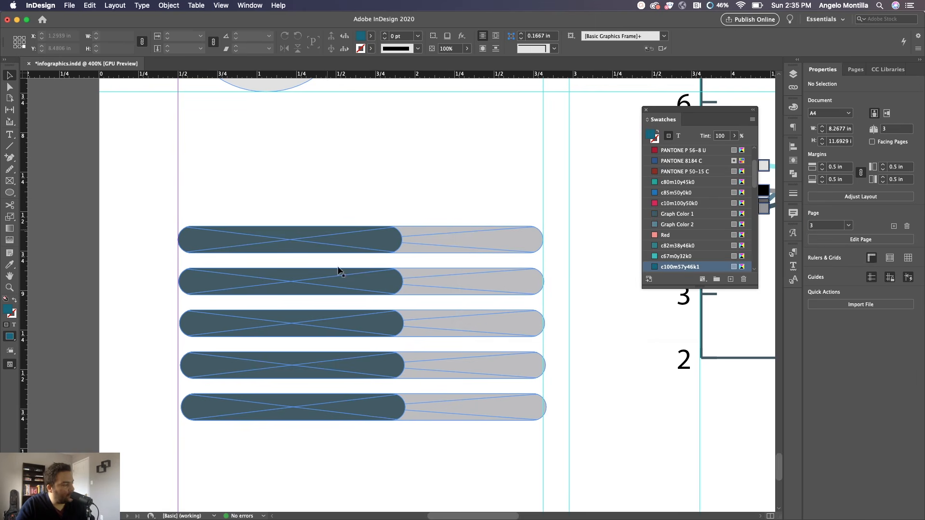
Step: Fill the front bars of the second and fourth rows with Graph Color 2
click(335, 284)
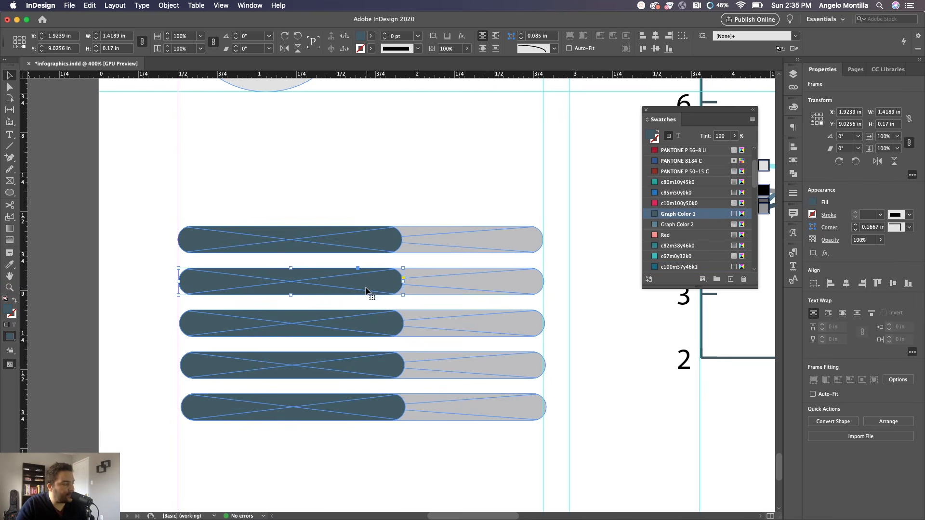
shift+click(367, 370)
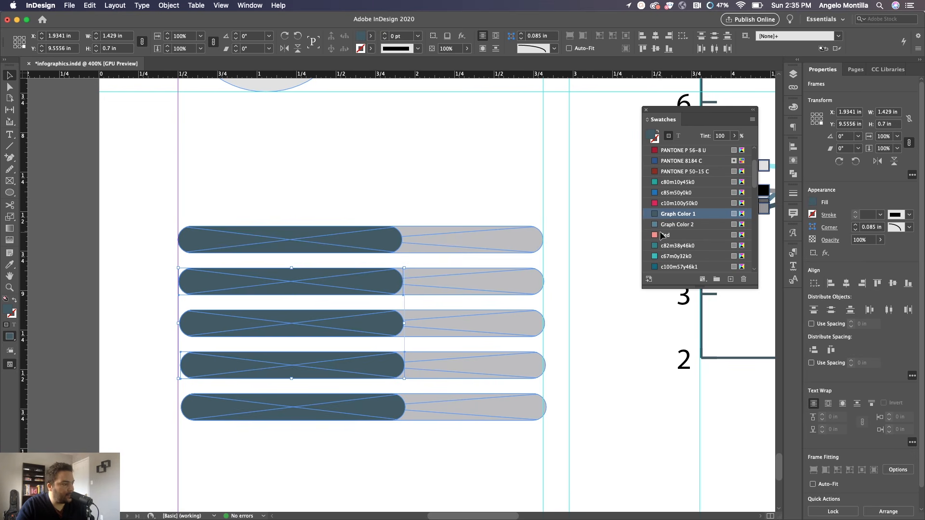
click(676, 226)
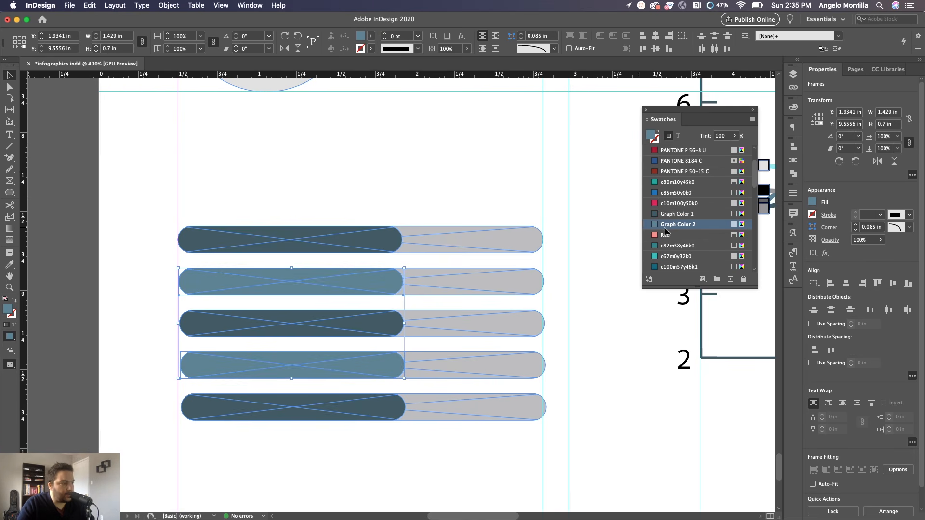
click(355, 205)
Step: Shorten the top front bar to about 1.24 in and lengthen the second row's front bar to about 1.71 in
click(355, 241)
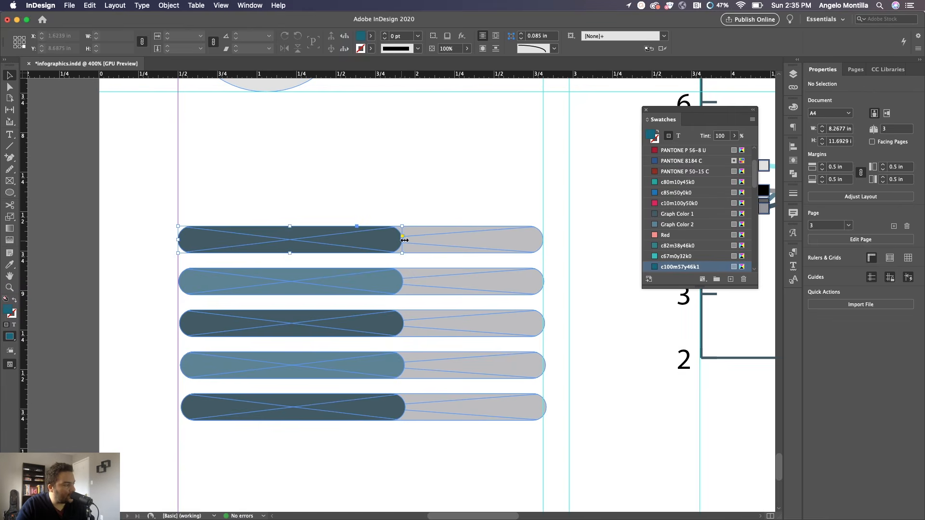
drag(403, 240, 373, 241)
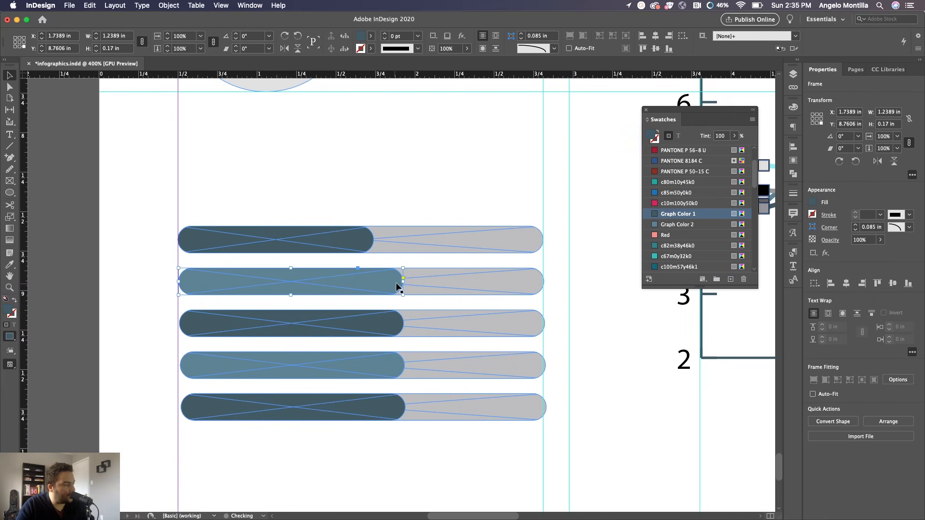
click(402, 281)
drag(403, 281, 449, 281)
Step: Vary the lower front bars' lengths: third just over half of its grey bar, fourth nearly full, fifth about three quarters
click(402, 323)
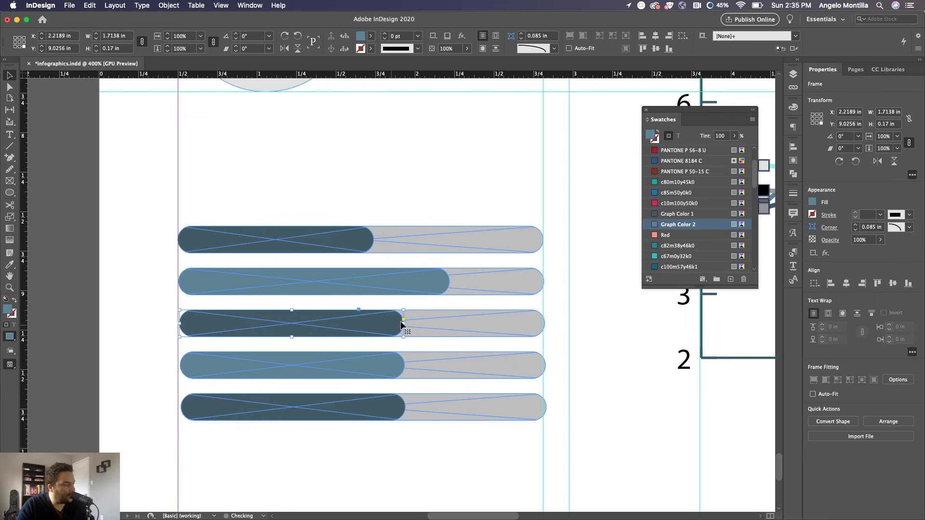
drag(404, 324, 505, 322)
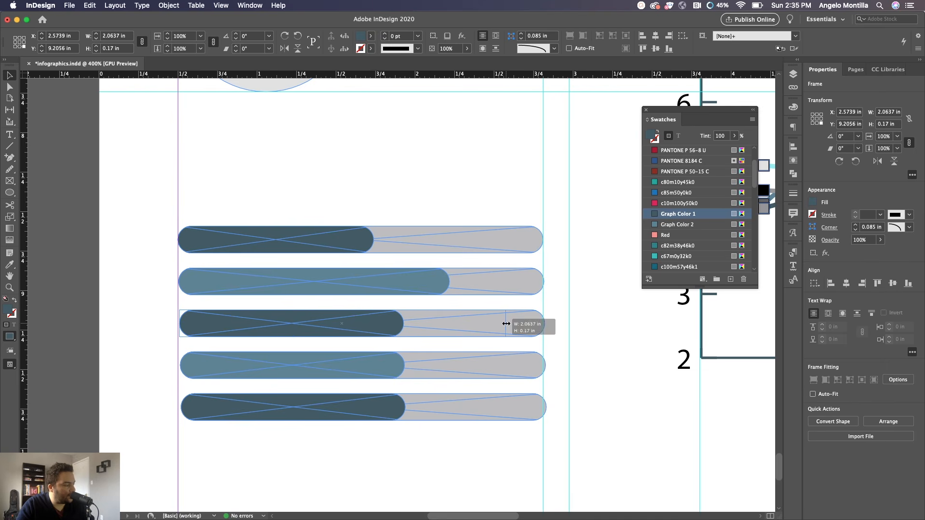
click(404, 366)
drag(404, 368, 453, 367)
click(390, 402)
drag(406, 407, 457, 408)
click(455, 329)
drag(506, 324, 386, 323)
click(398, 360)
drag(453, 366, 517, 365)
click(427, 208)
Step: Preview the page without guides and compare the bar stack with the land-ocean temperature chart on the finished page
key(w)
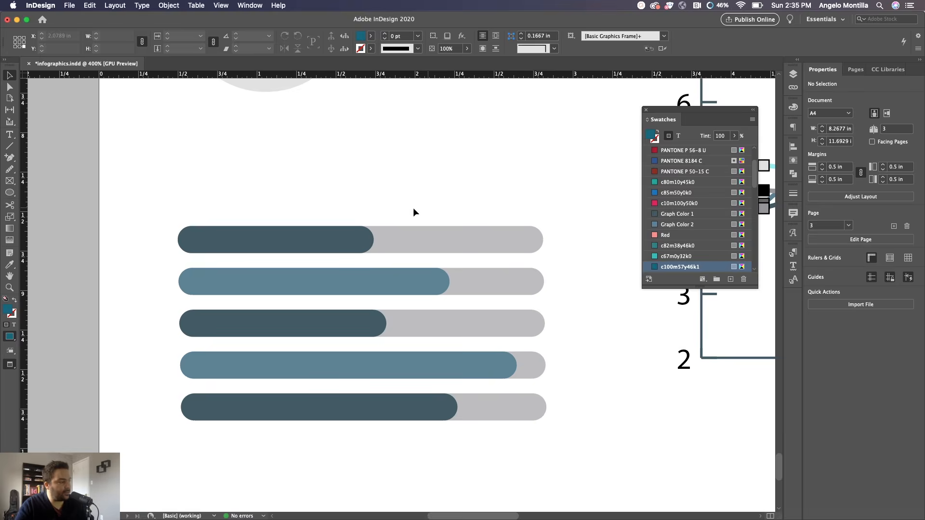
scroll(416, 209, down, 3)
scroll(416, 209, down, 2)
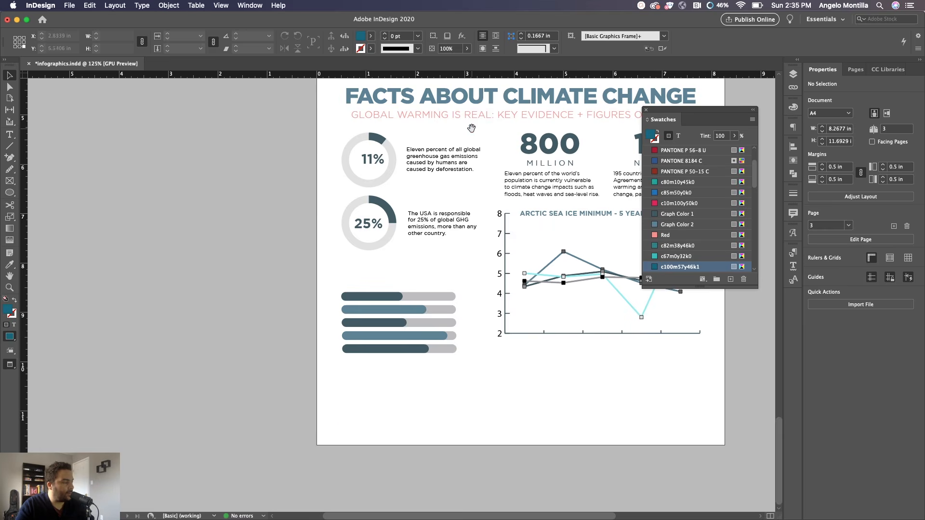
scroll(472, 283, down, 3)
scroll(346, 339, down, 10)
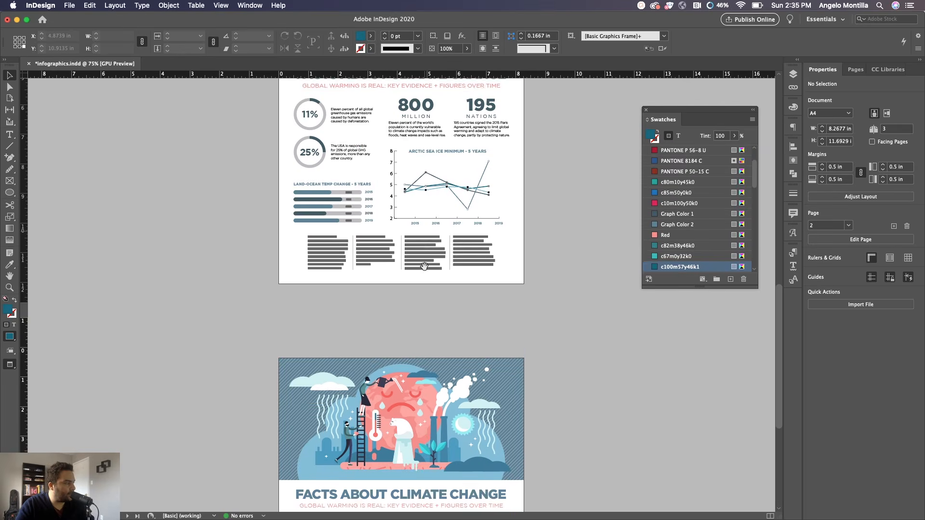
scroll(320, 429, up, 5)
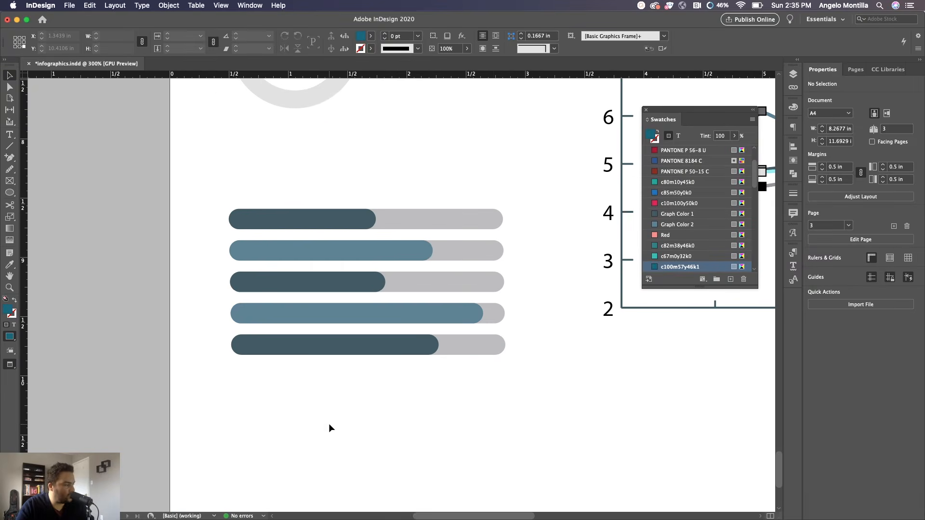
key(w)
Step: Scale the whole bar stack down to about 1.01 in high, keeping it about 2.31 in wide up to the column guide
drag(249, 188, 494, 414)
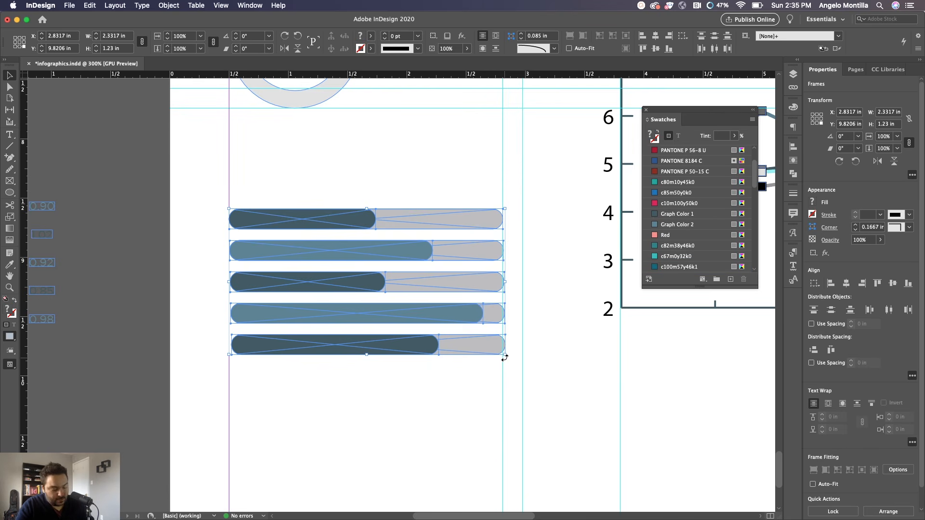
drag(505, 356, 458, 326)
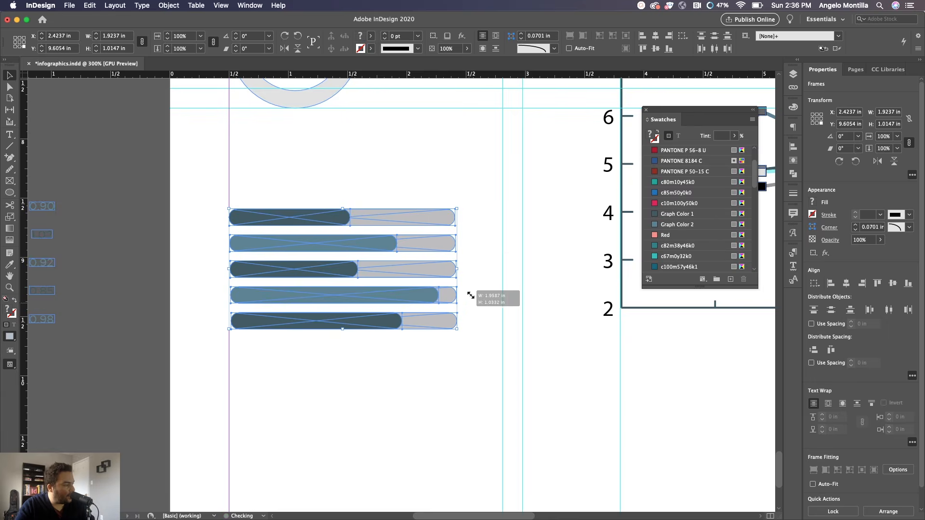
scroll(471, 274, up, 2)
drag(461, 273, 541, 293)
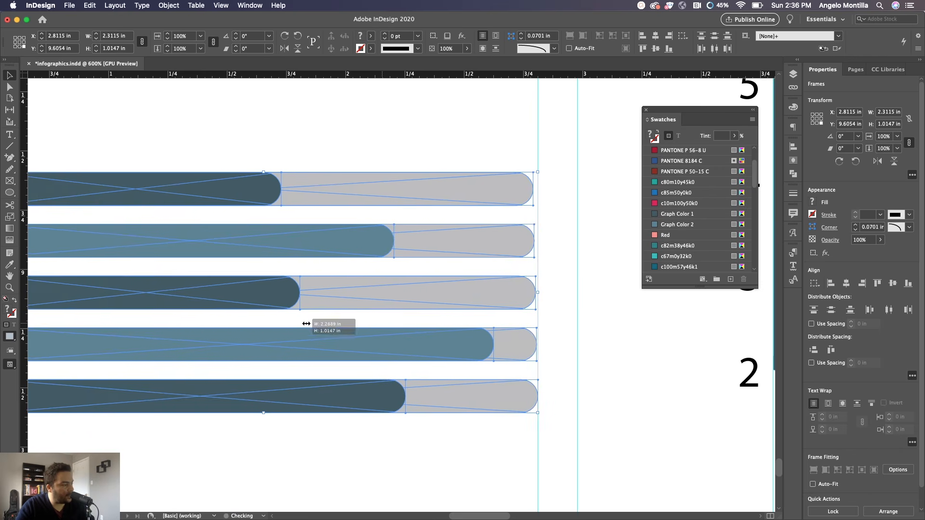
Step: Extend the left ends of the second and third rows' bars to the left margin guide
scroll(295, 324, left, 10)
drag(346, 290, 343, 289)
click(309, 283)
click(354, 297)
scroll(345, 296, up, 2)
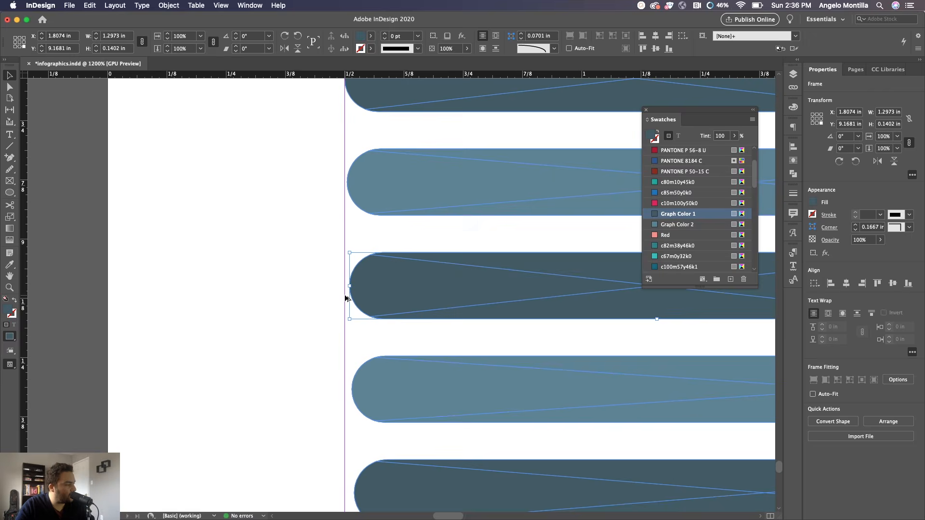
drag(320, 252, 446, 311)
drag(349, 286, 344, 285)
drag(320, 164, 375, 277)
click(392, 281)
drag(347, 222, 346, 186)
drag(346, 147, 347, 232)
Step: Extend the left ends of the fourth and fifth rows' bars to the left margin guide
drag(390, 289, 373, 140)
drag(384, 338, 376, 184)
click(391, 275)
drag(364, 266, 356, 266)
click(308, 276)
drag(353, 358, 497, 326)
drag(333, 273, 325, 273)
click(287, 274)
key(super+minus)
key(super+minus)
key(super+minus)
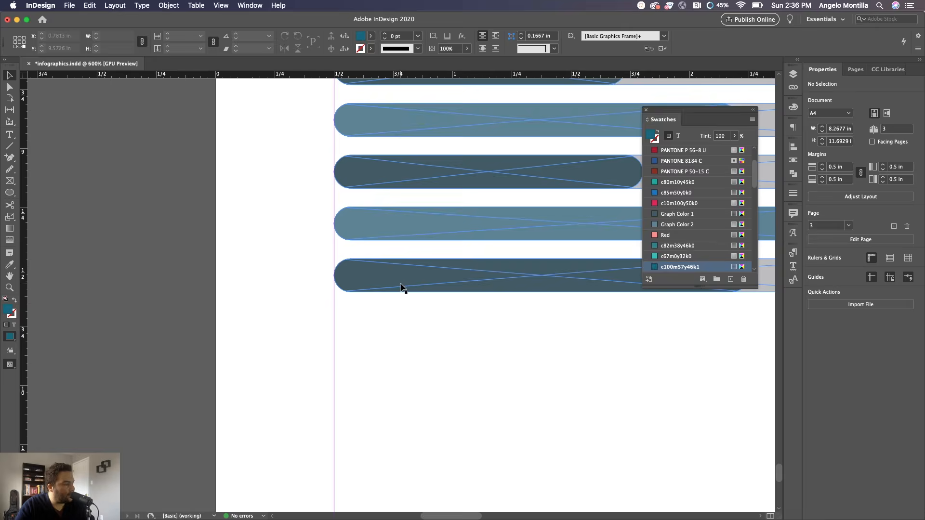
Step: Examine the year labels and values on the land-ocean temperature bars of the finished page
drag(497, 279, 288, 345)
scroll(317, 340, down, 2)
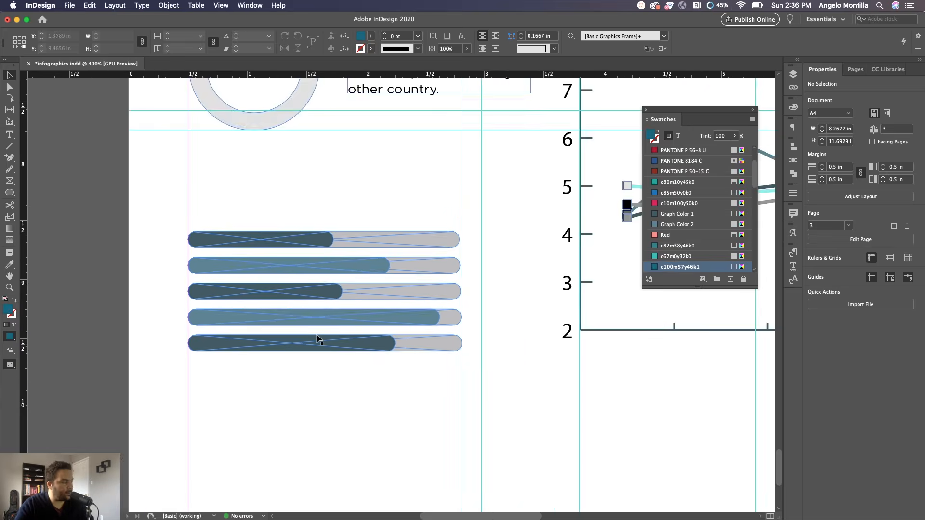
drag(392, 238, 376, 413)
drag(402, 159, 380, 356)
scroll(384, 224, down, 1)
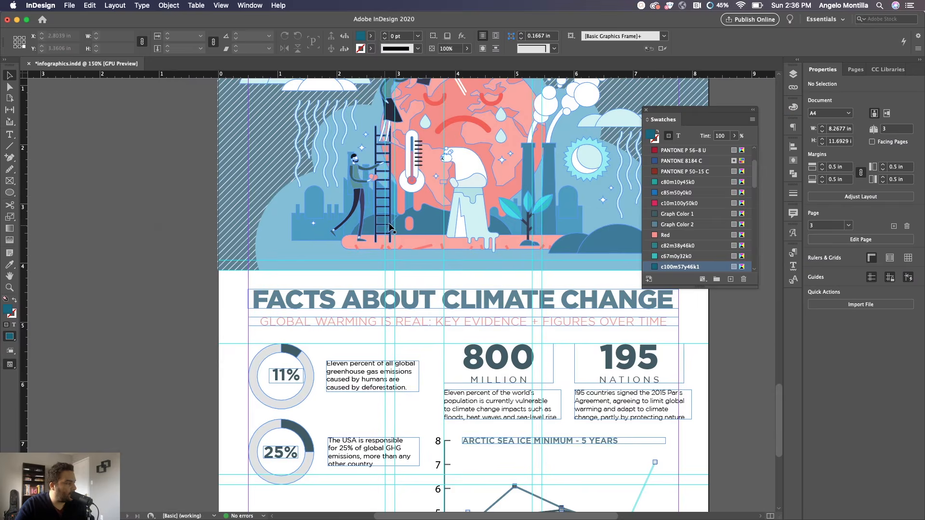
drag(392, 227, 380, 415)
drag(391, 210, 382, 414)
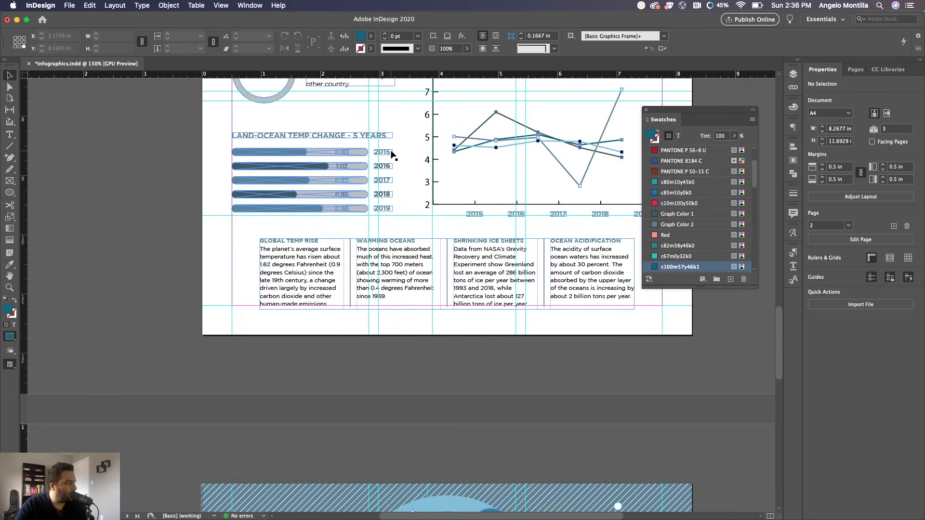
scroll(394, 312, down, 15)
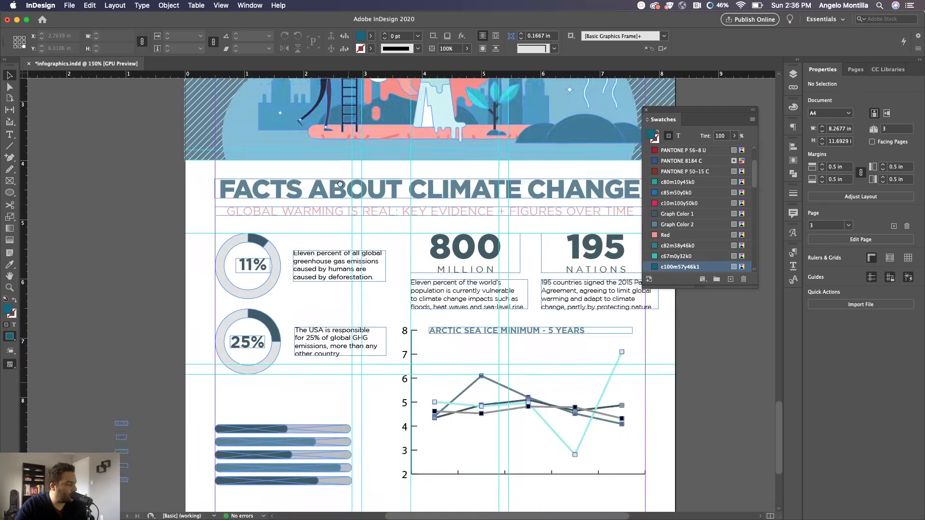
Step: Create a text frame about 0.27 in wide beside the right end of the top bar and enter 2105
key(super+equal)
scroll(357, 250, up, 2)
drag(347, 268, 562, 186)
drag(292, 192, 144, 150)
scroll(446, 210, down, 1)
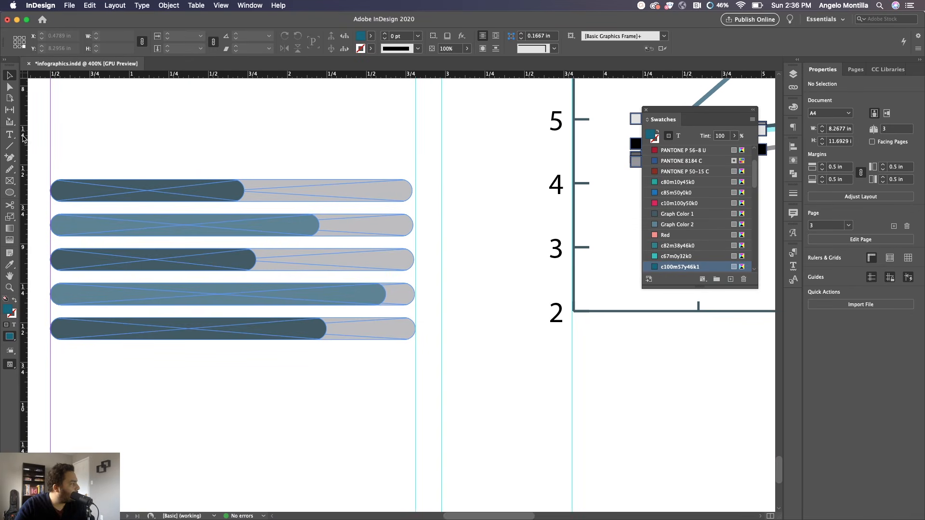
key(t)
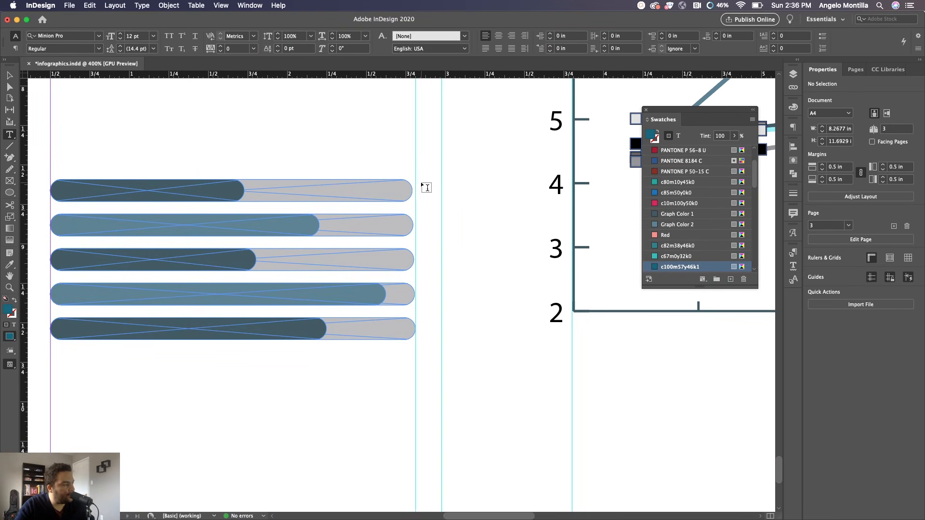
drag(442, 181, 484, 201)
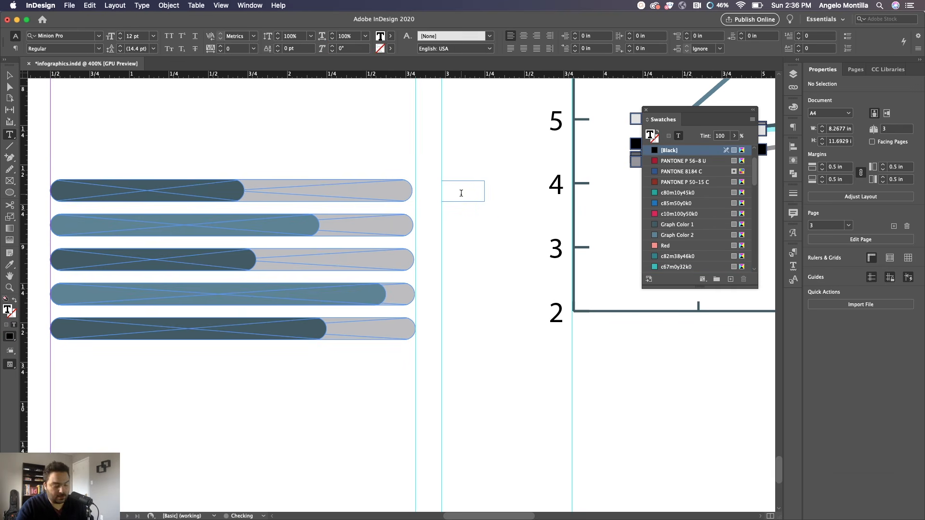
text(210%)
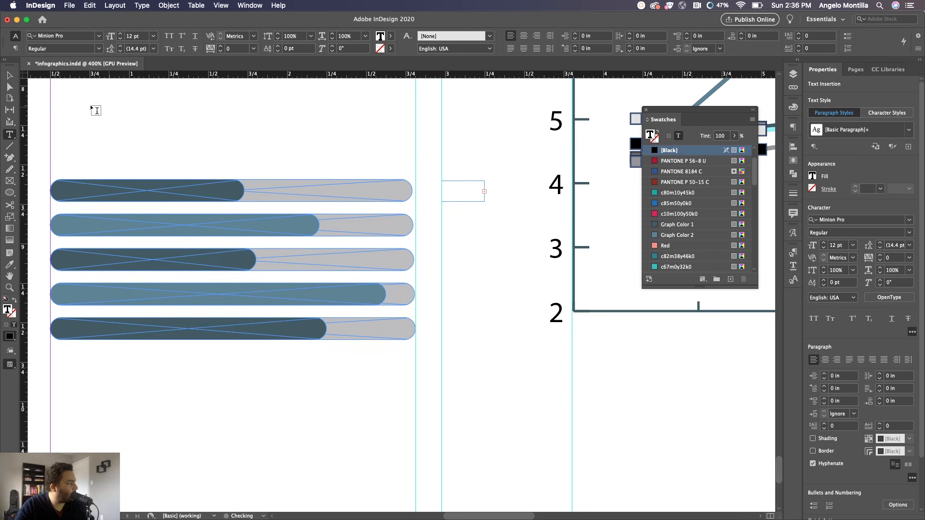
Step: Format the year label's text as 8 pt Gotham Bold
click(9, 75)
double_click(451, 199)
key(super+a)
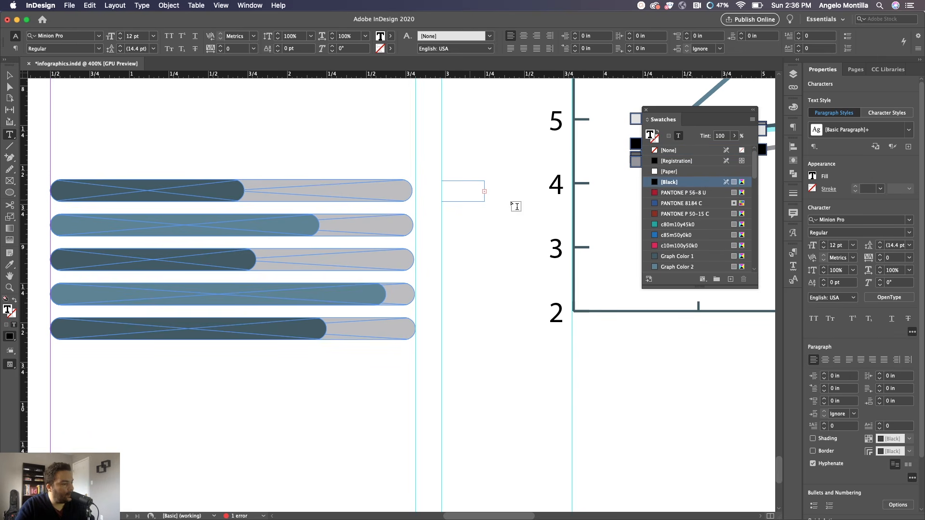
click(853, 245)
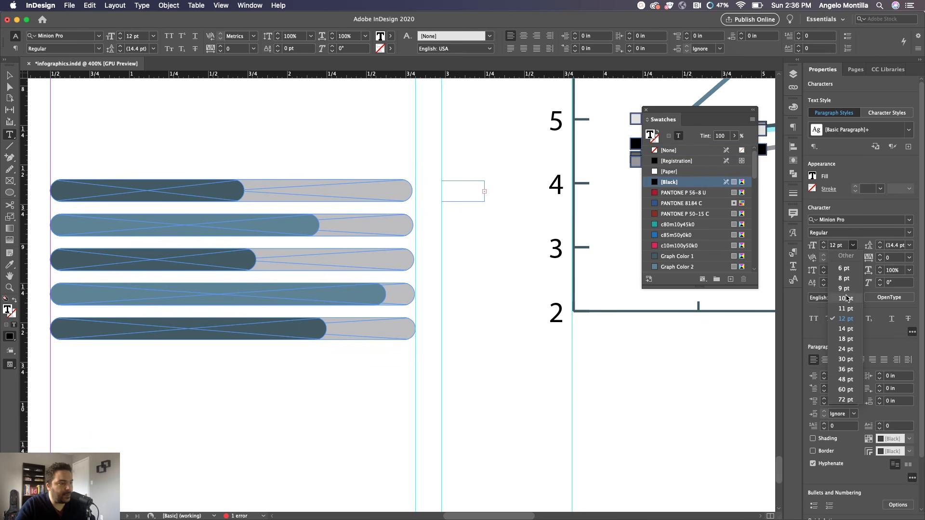
click(843, 278)
click(834, 222)
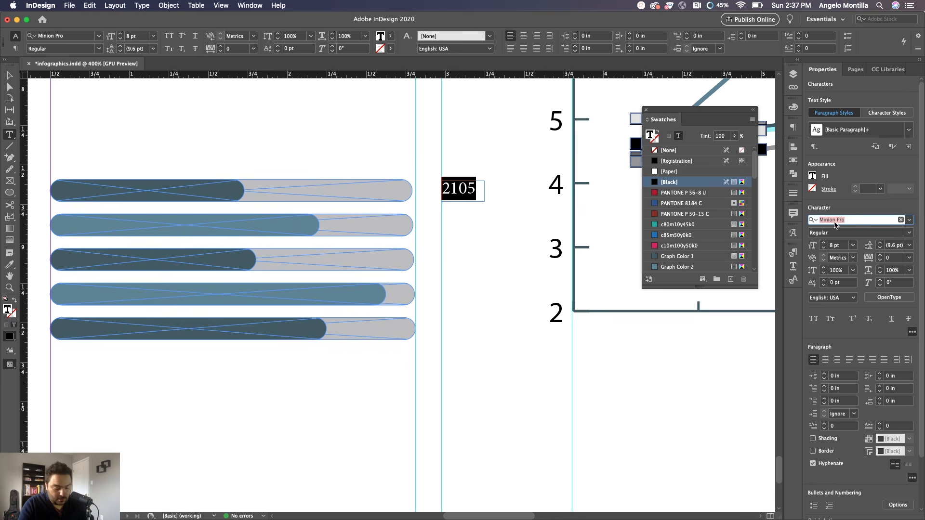
text(gotham)
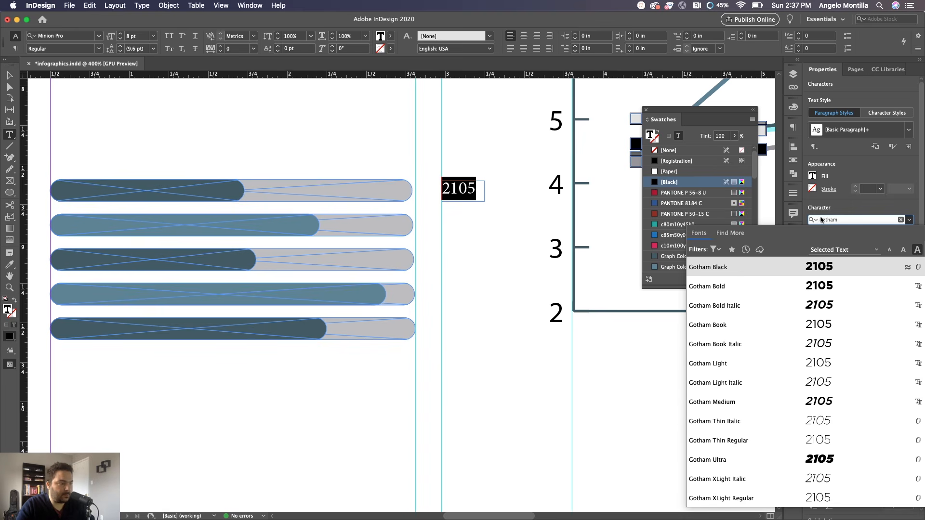
click(761, 286)
Step: Correct the year label to 2015 and reduce its frame to about 0.08 in high around the text
click(466, 192)
double_click(467, 192)
text(2015)
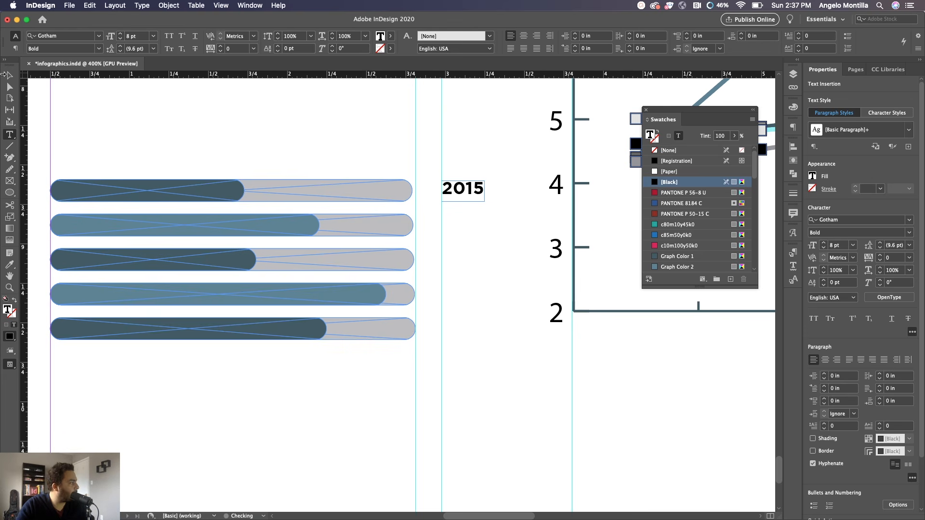
click(4, 73)
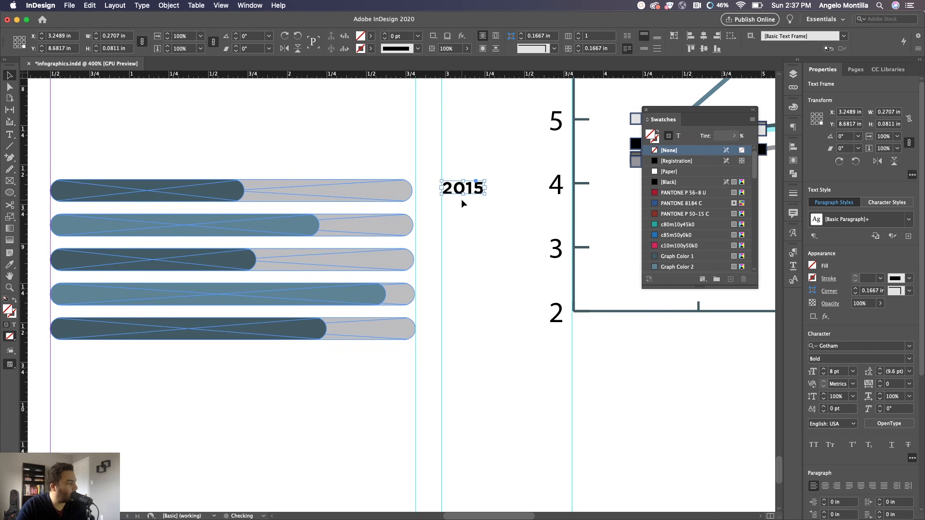
Step: Move the 2015 label closer to the top bar and centre it vertically on the bar, at about X 3.17 in, Y 8.70 in
key(super+=)
drag(468, 172, 468, 179)
key(Left)
key(Left)
key(Left)
key(Left)
key(Left)
key(Left)
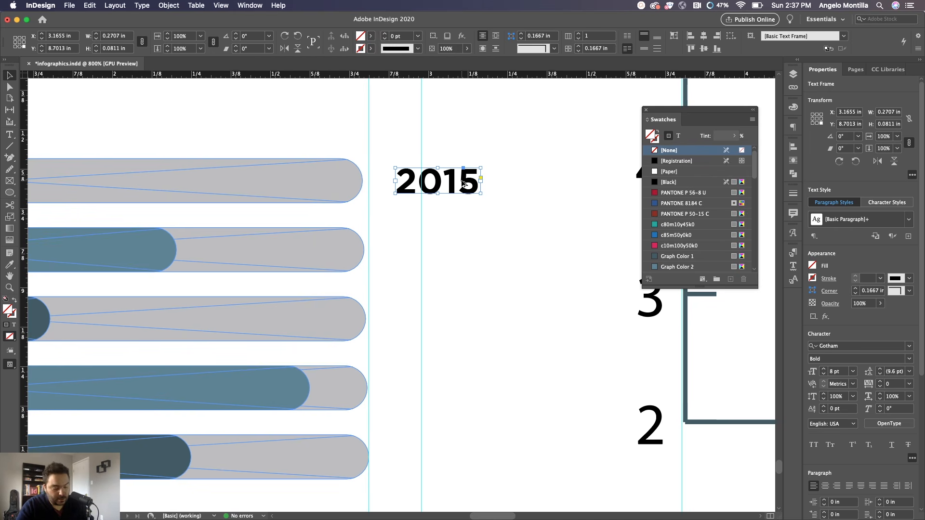
Step: Duplicate the 2015 label down beside the second bar and Step and Repeat it 3 times at a 0.2186 in vertical offset
drag(457, 189, 459, 255)
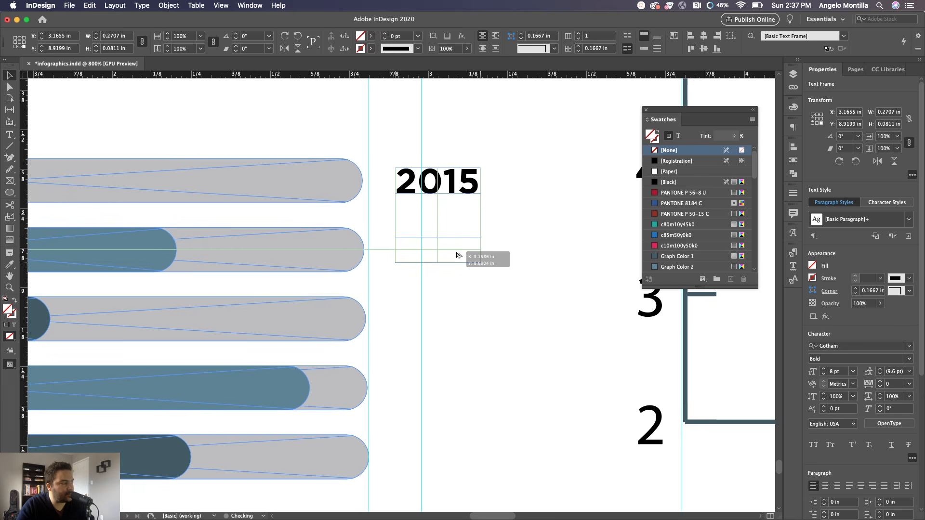
drag(458, 255, 458, 255)
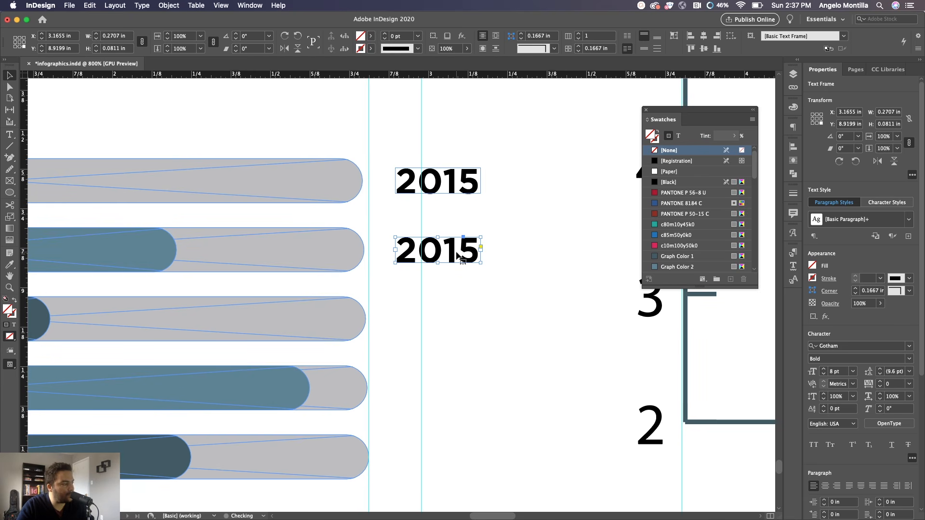
click(89, 6)
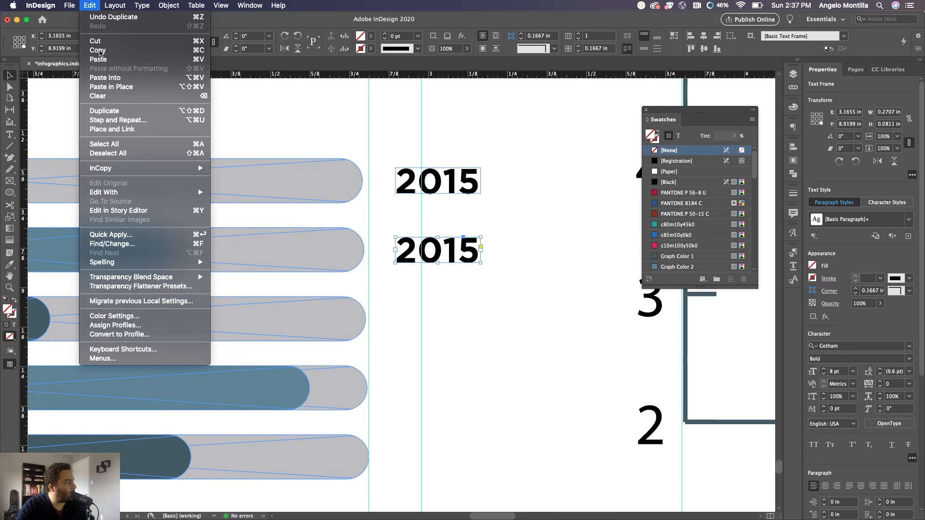
click(112, 120)
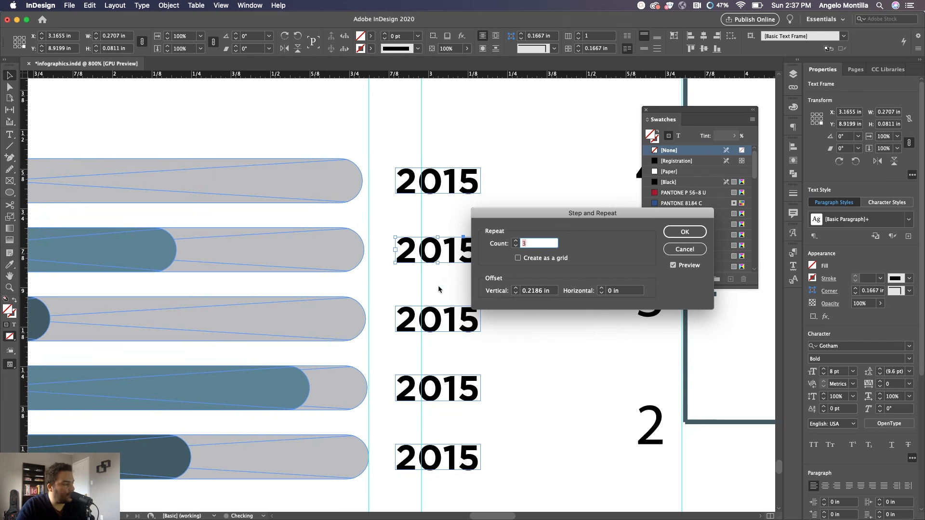
click(516, 246)
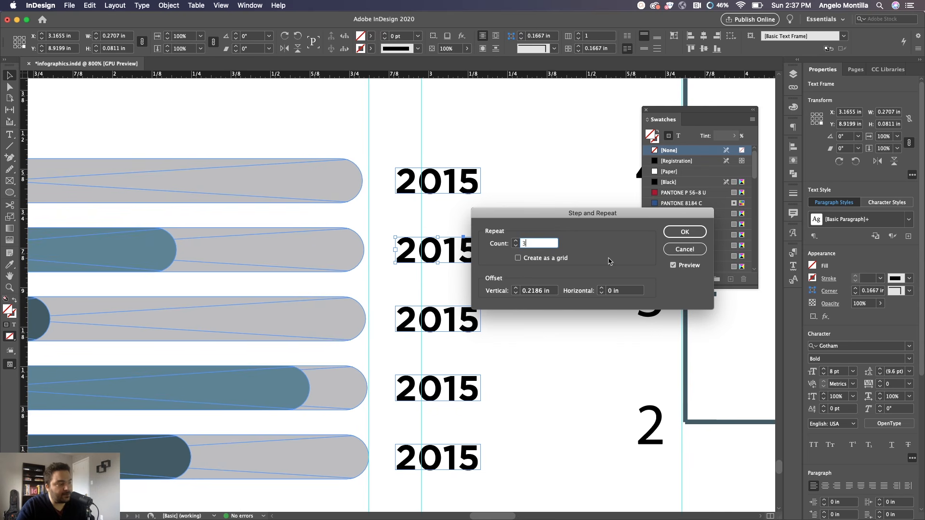
click(684, 231)
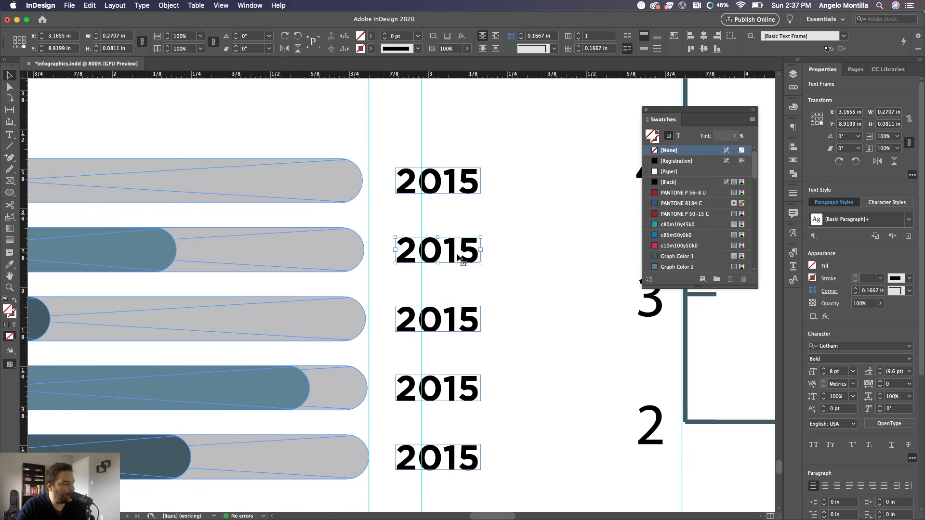
Step: Change the second bar's year label to 2016 and widen its text frame to about 0.28 in to fit the text
double_click(460, 260)
drag(459, 251, 474, 251)
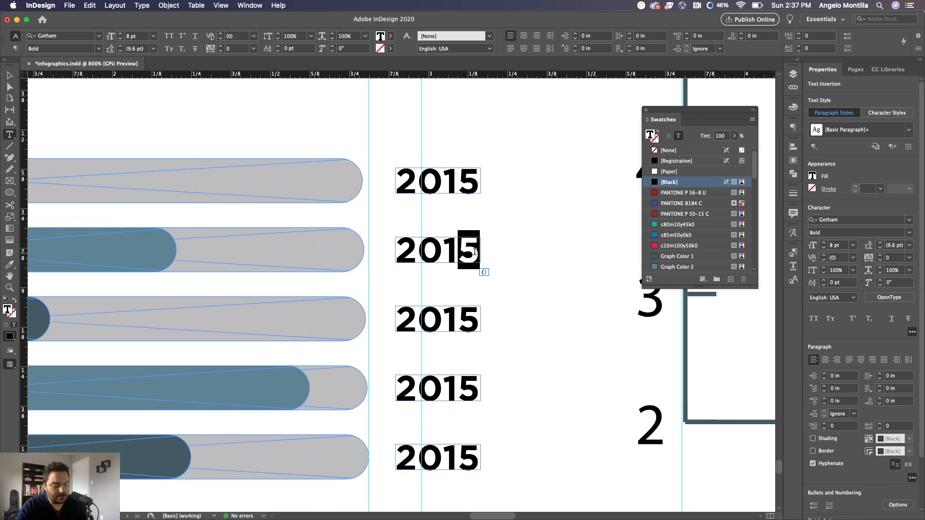
key(super+a)
key(BackSpace)
click(9, 76)
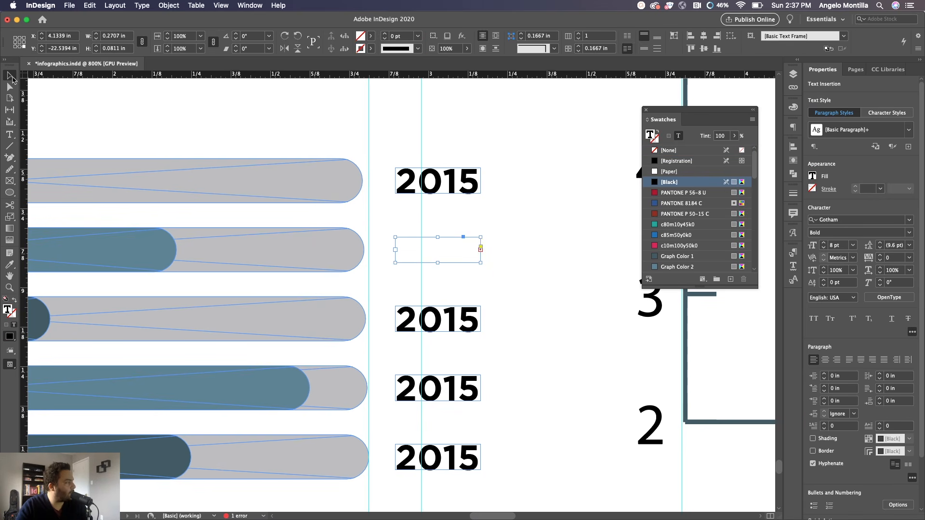
double_click(481, 263)
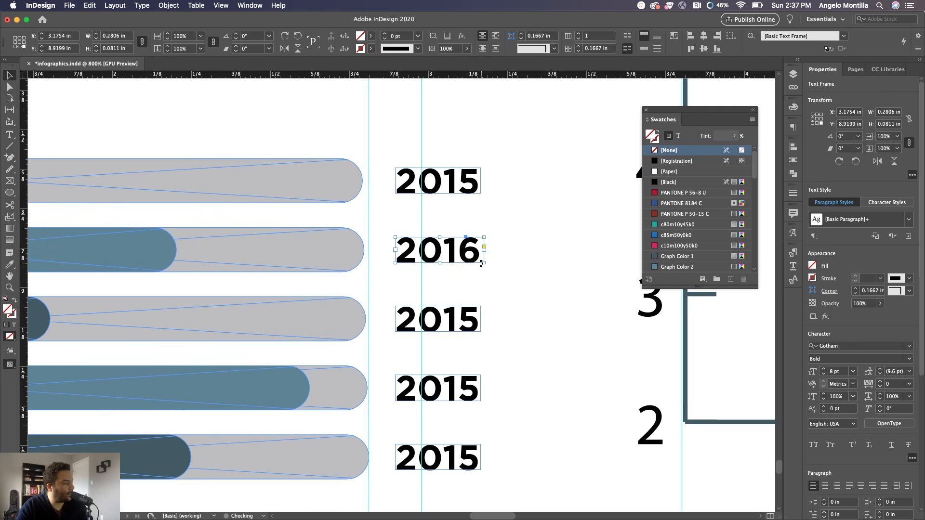
Step: Change the remaining three year labels to 2017, 2018 and 2019, enlarging the 2019 frame slightly to fit its text
double_click(462, 331)
drag(461, 331, 470, 322)
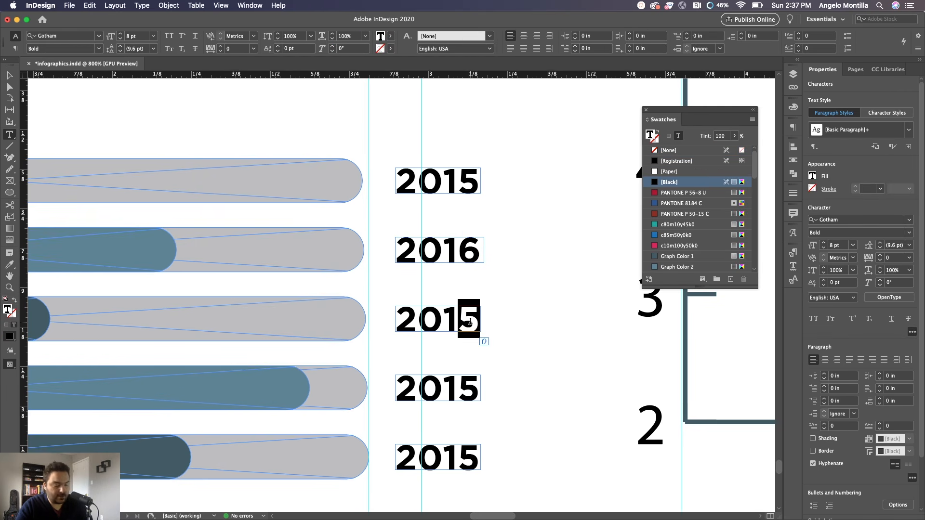
text(7)
drag(460, 388, 469, 388)
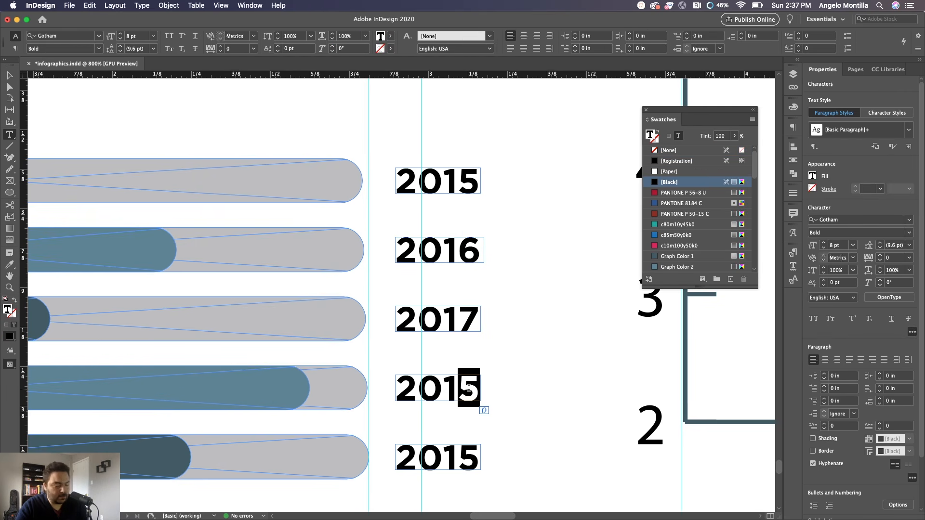
text(8)
drag(460, 458, 473, 455)
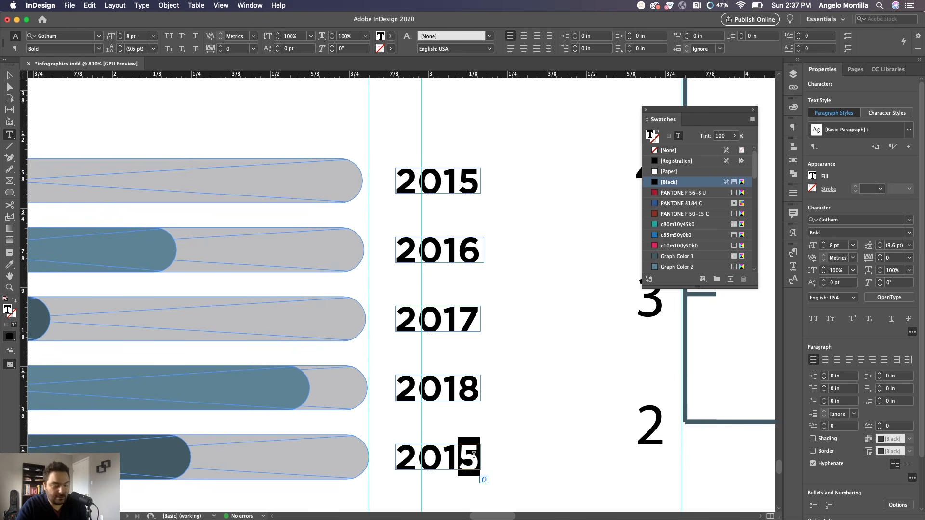
text(9)
key(Escape)
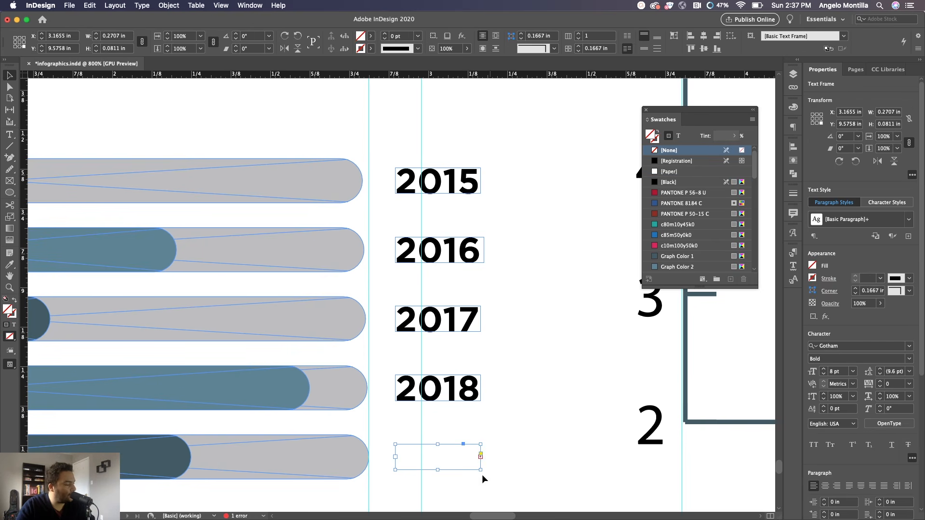
drag(480, 470, 486, 472)
click(519, 458)
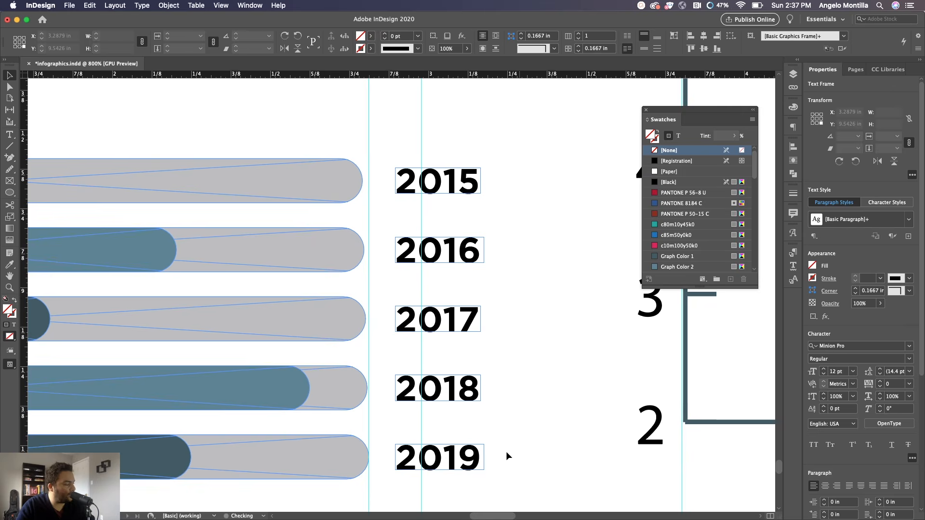
Step: Recolour the 2015, 2017 and 2019 labels with the dark fill sampled from the 2015 bar, Graph Color 1, using the Eyedropper
scroll(506, 452, down, 3)
scroll(482, 386, up, 3)
click(486, 354)
double_click(367, 188)
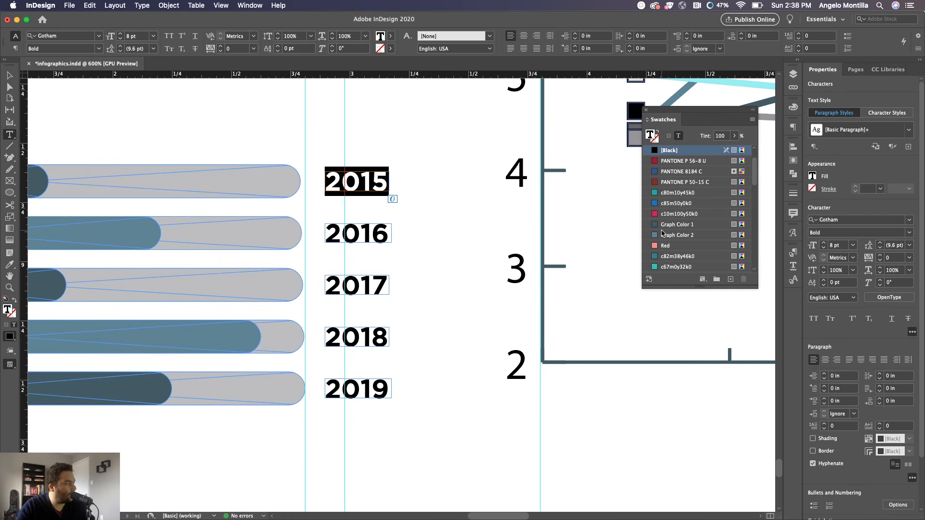
click(9, 76)
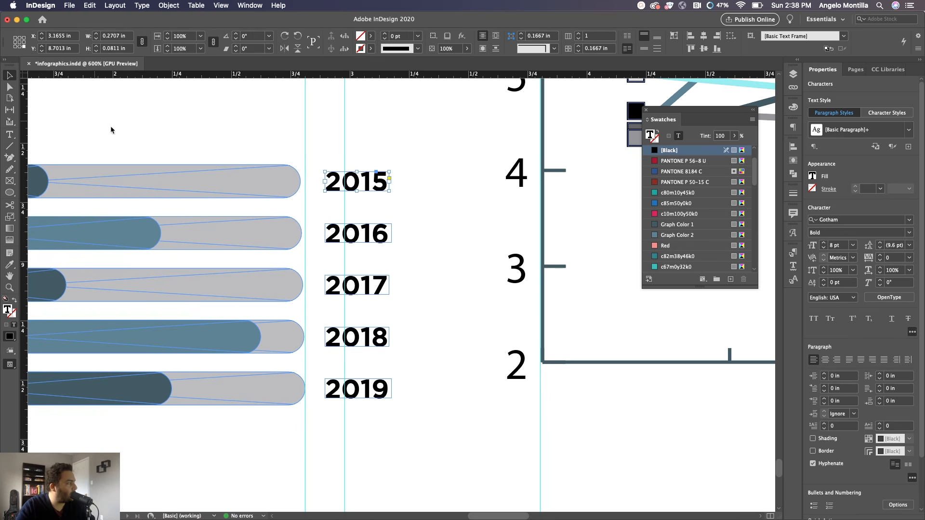
drag(110, 130, 220, 126)
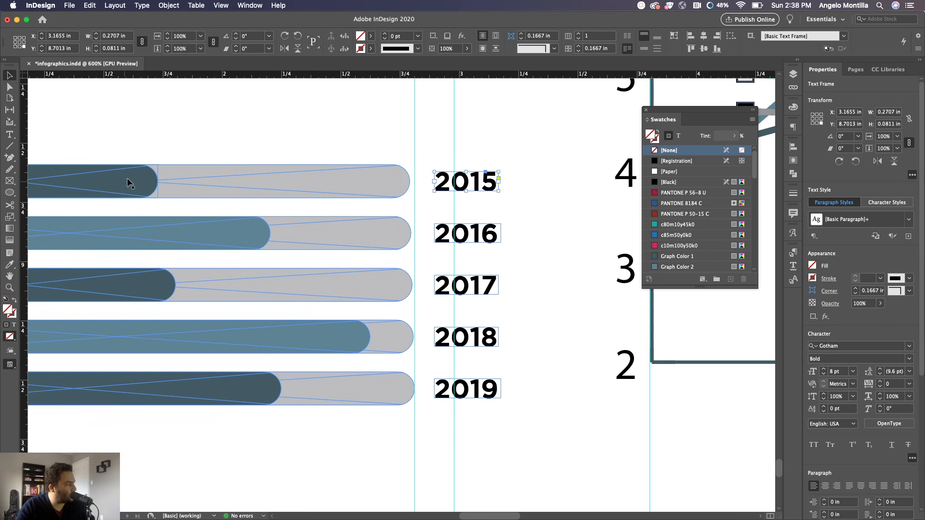
double_click(481, 182)
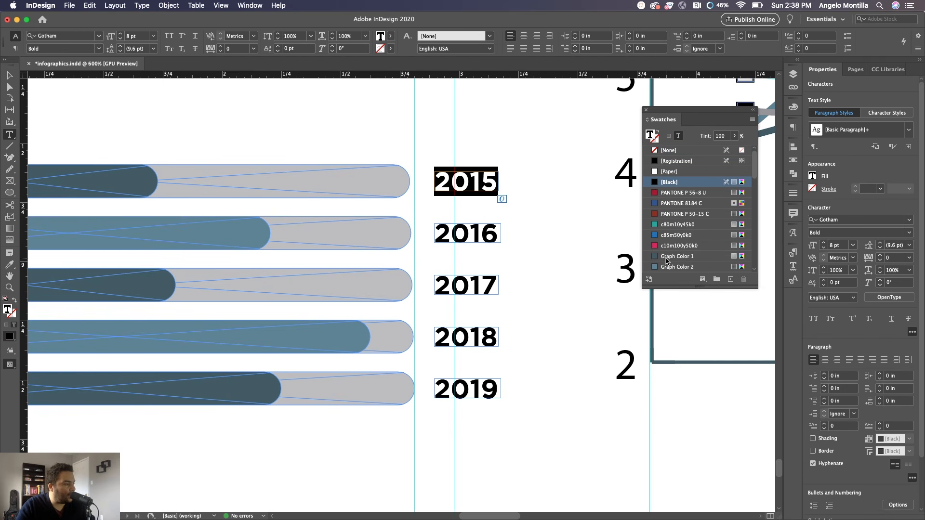
click(9, 265)
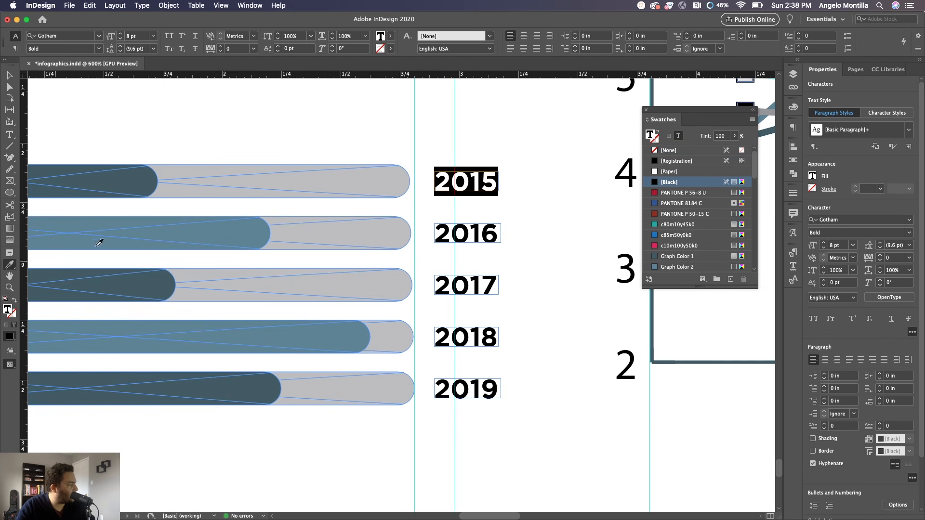
click(132, 178)
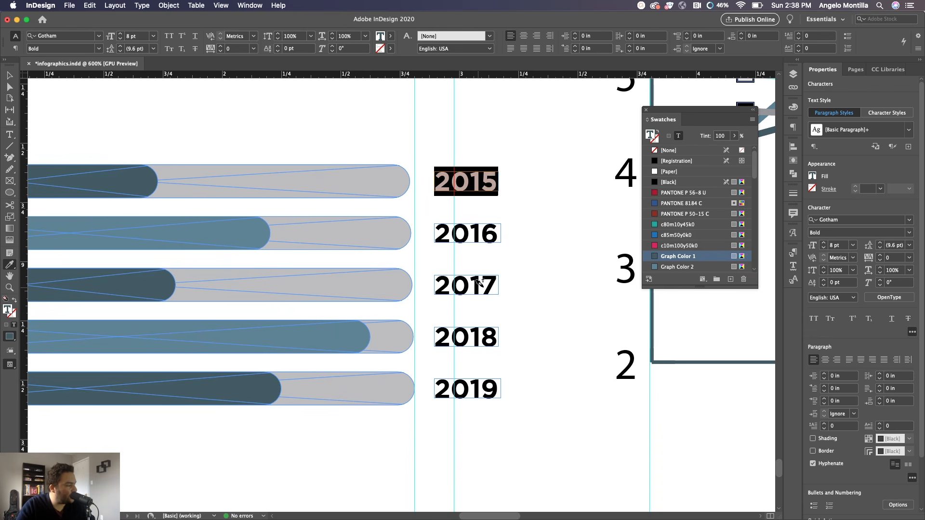
drag(491, 281, 434, 285)
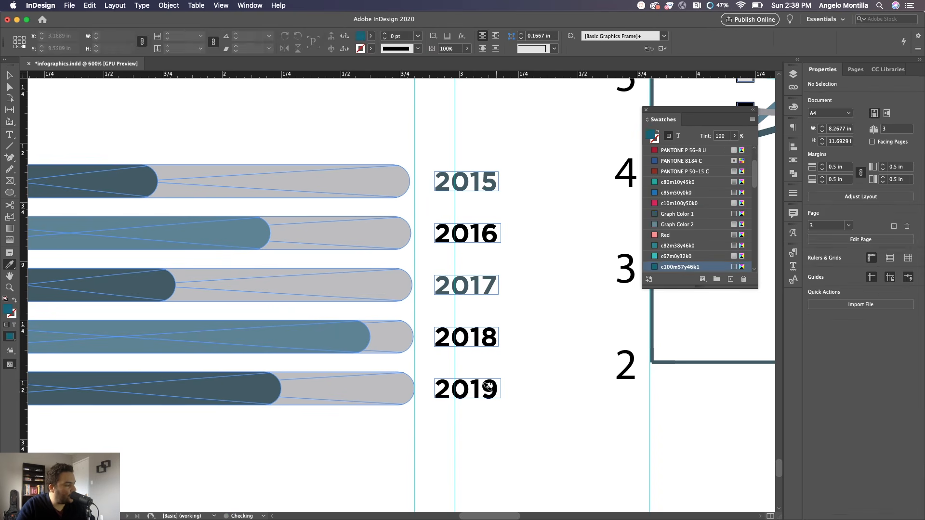
drag(491, 382, 410, 381)
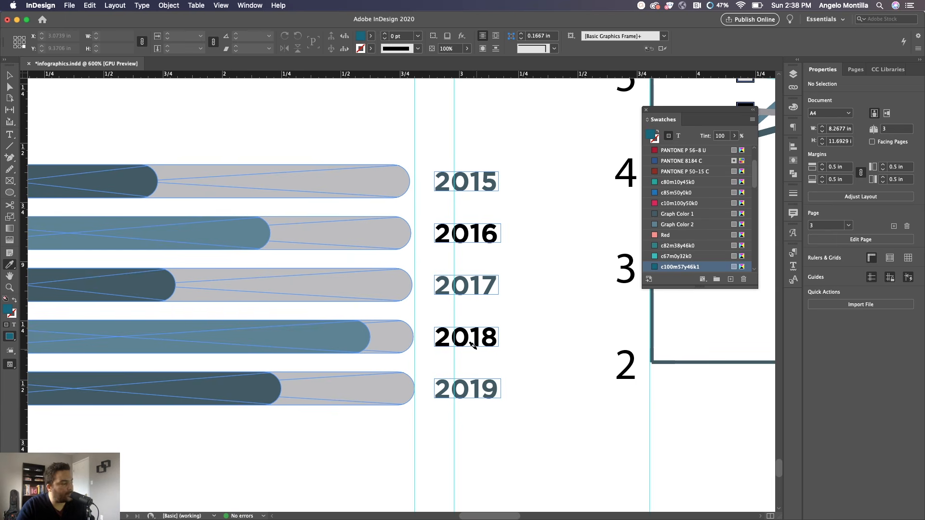
Step: Recolour the 2016 and 2018 labels with the lighter blue sampled from the 2016 bar, Graph Color 2, using the Eyedropper
key(v)
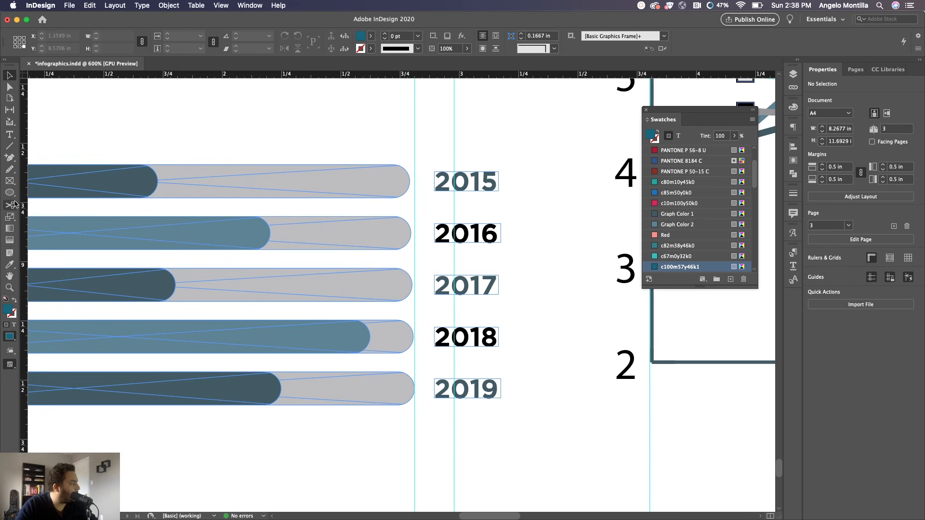
click(9, 265)
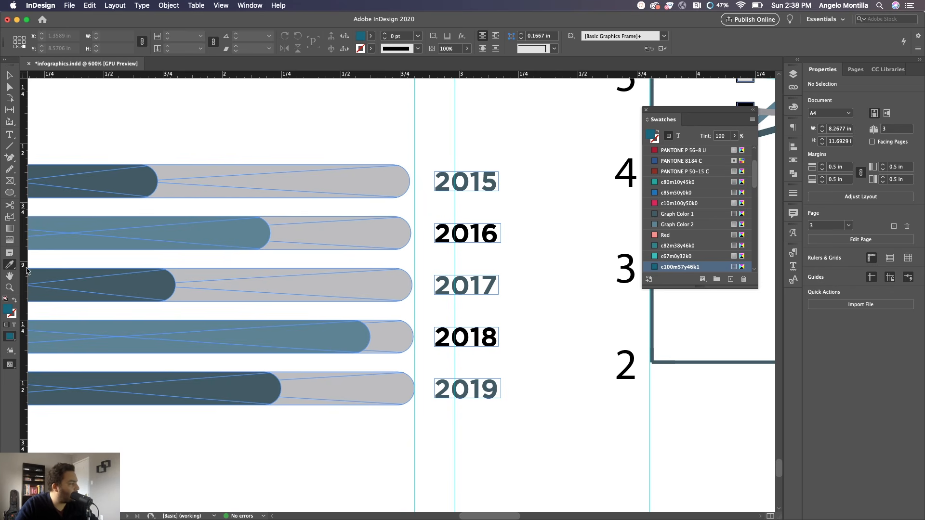
click(234, 231)
click(490, 228)
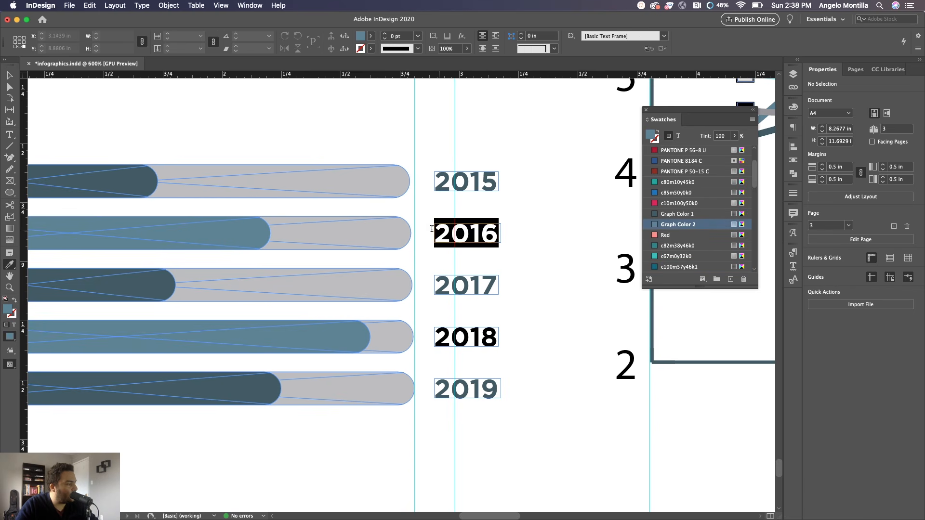
drag(498, 336, 452, 337)
key(super+z)
key(z)
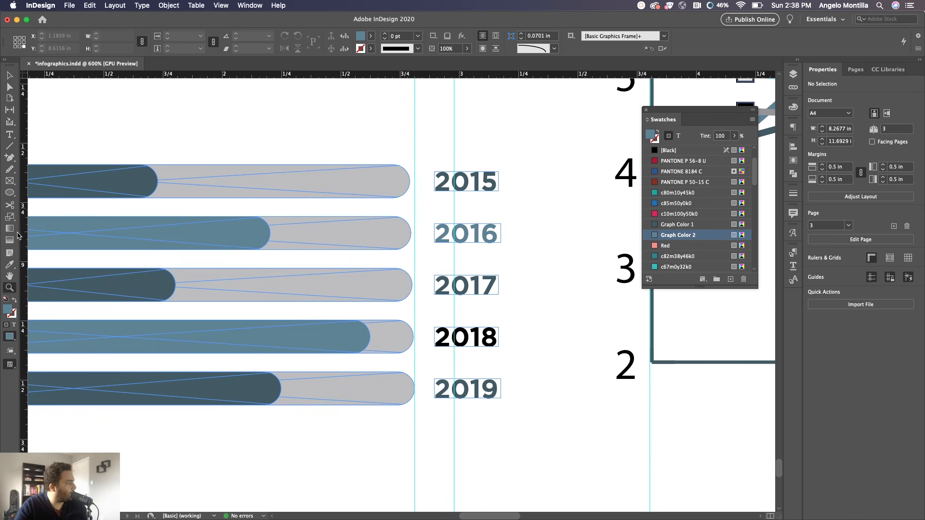
click(9, 265)
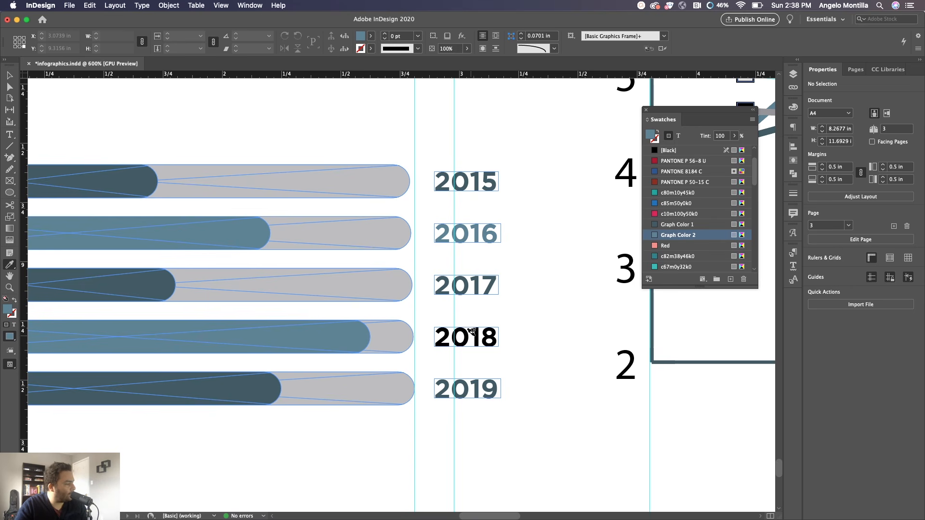
drag(487, 331, 433, 332)
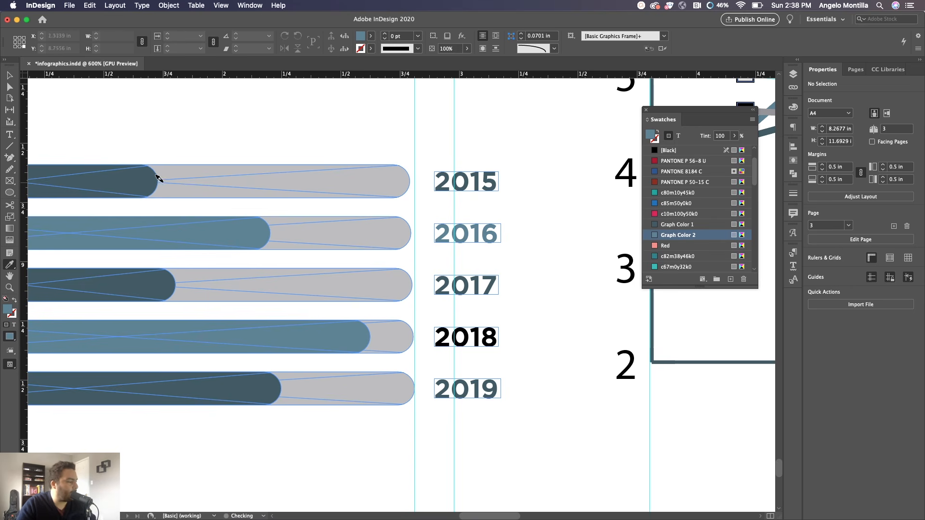
Step: Preview the chart without guides and lengthen the 2016 bar's blue fill slightly to line up with the end of the 2019 fill
key(w)
scroll(370, 183, down, 2)
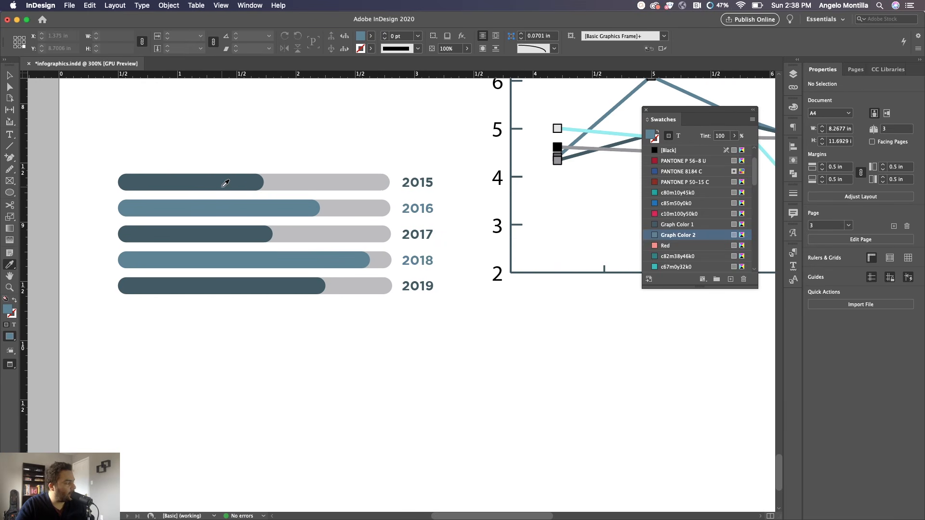
click(9, 75)
click(286, 212)
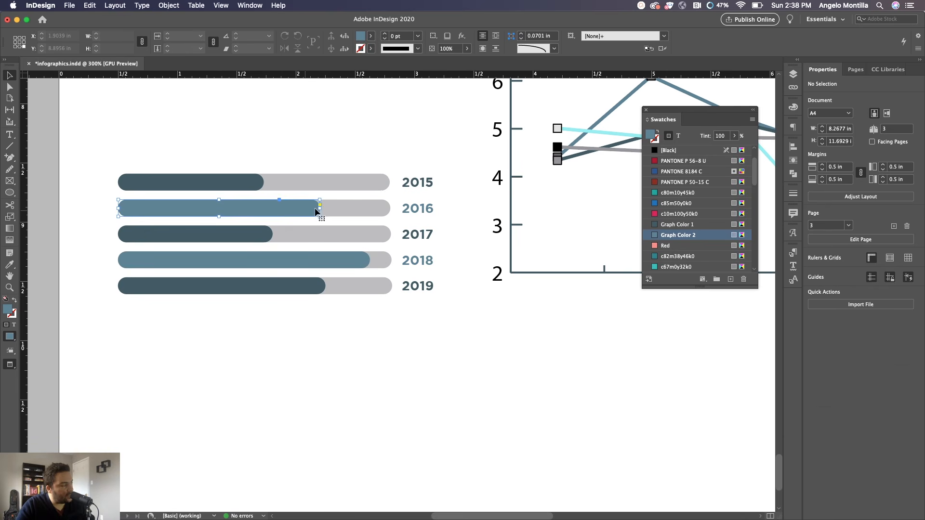
mouse_move(319, 208)
mouse_down()
mouse_move(343, 207)
mouse_move(325, 208)
mouse_up()
click(468, 212)
Step: Compare the page with the finished infographic, examining the heading and value labels of its bar chart, and return to the bars with guides shown
key(super+minus)
key(super+minus)
drag(409, 125, 399, 260)
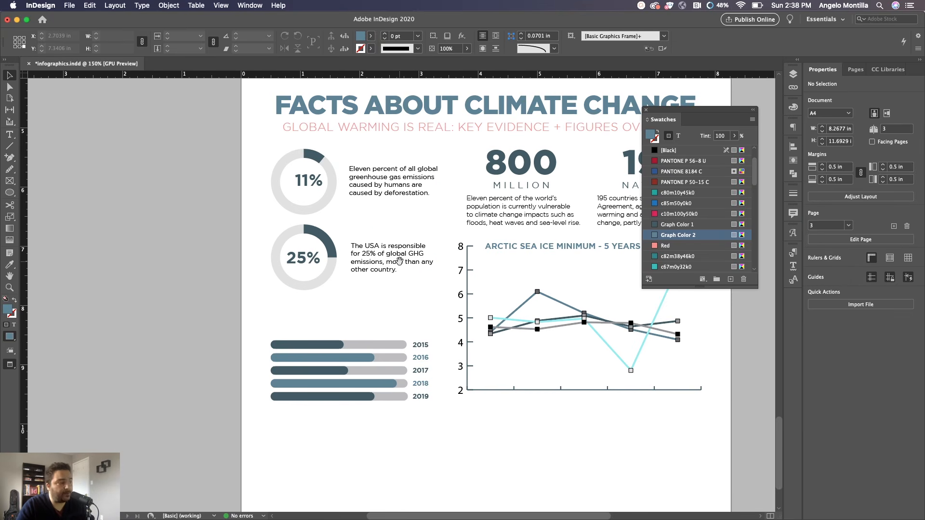
drag(382, 201, 362, 384)
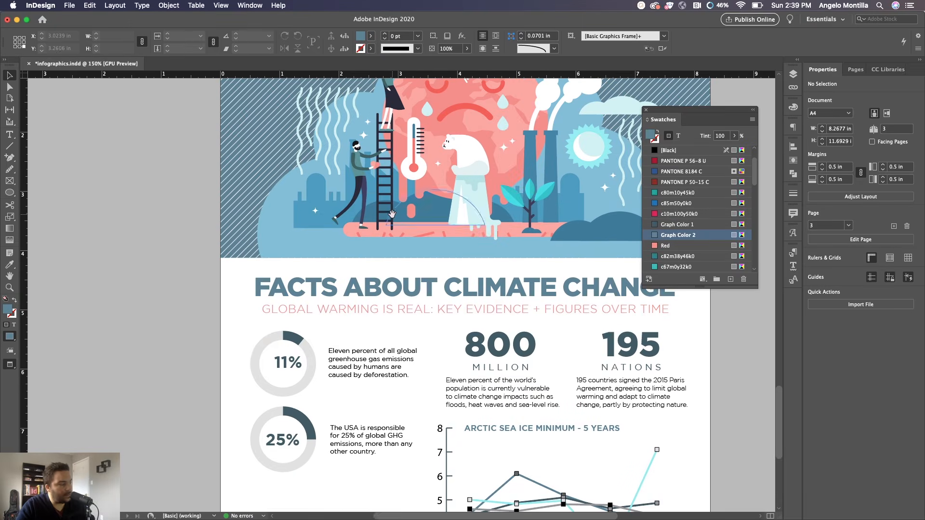
key(super+minus)
scroll(343, 262, up, 10)
click(335, 236)
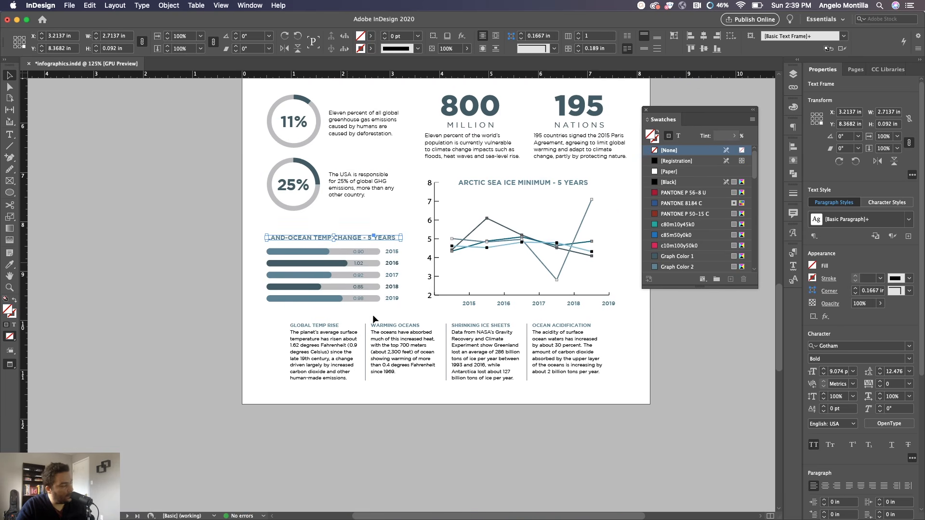
scroll(365, 296, down, 15)
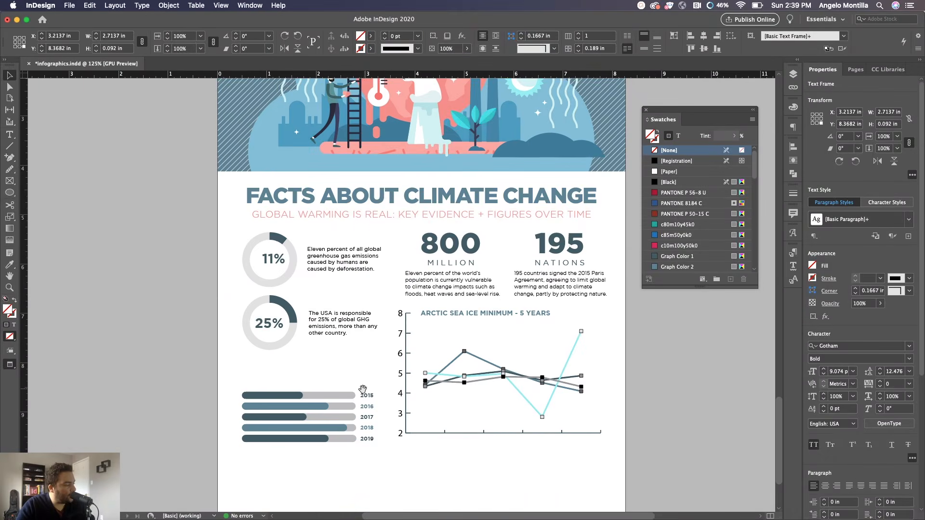
drag(364, 389, 358, 289)
scroll(281, 338, up, 2)
key(w)
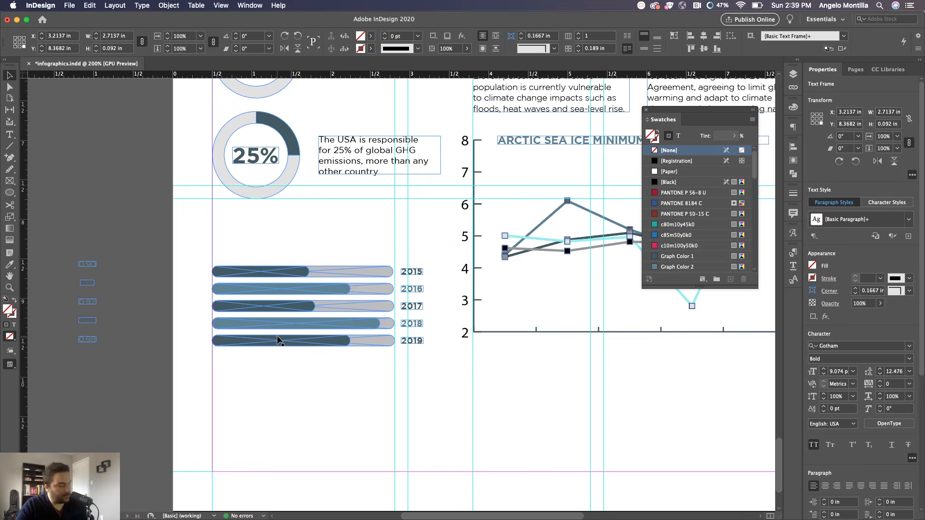
Step: Paste the LAND-OCEAN TEMP CHANGE - 5 YEARS heading and place it above the 2015 bar, aligned with the page margin
scroll(278, 340, up, 1)
key(super+v)
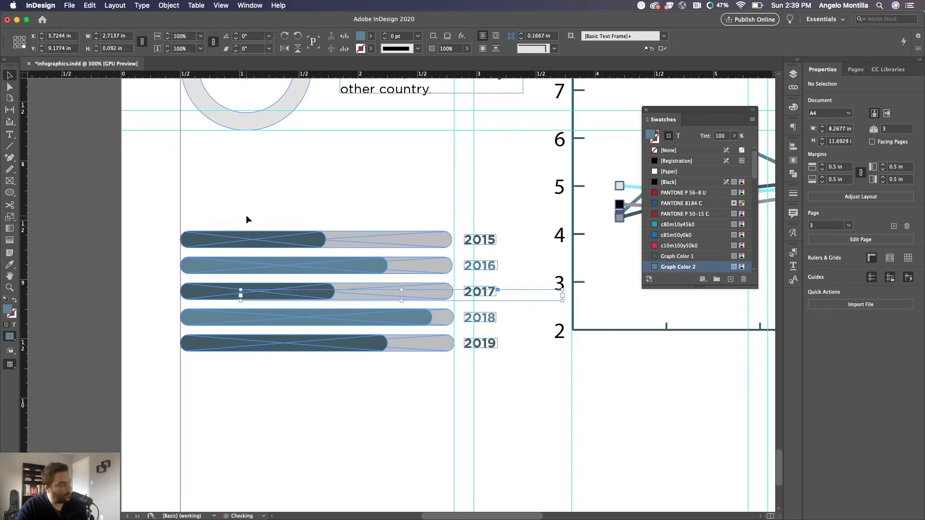
drag(426, 301, 369, 218)
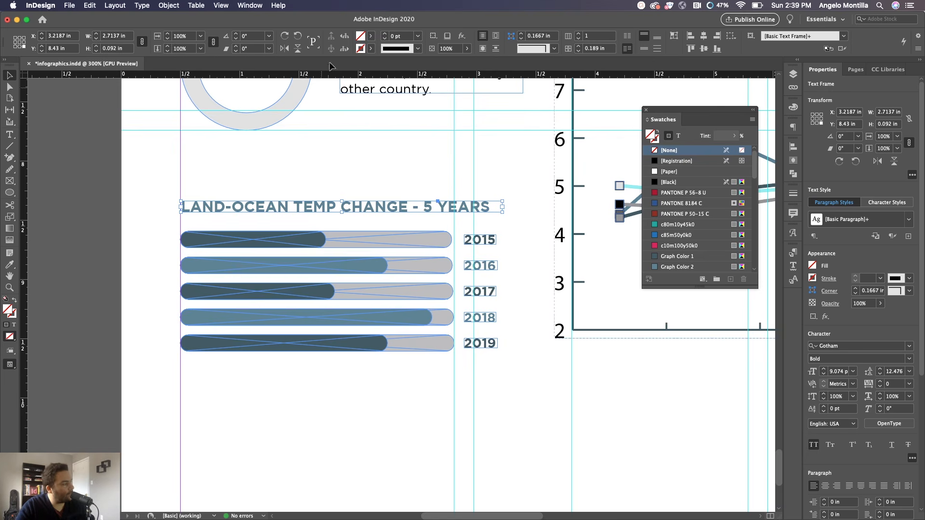
Step: Add a horizontal guide at the line graph's baseline and nudge the bar chart with its heading and year labels up onto it
drag(323, 74, 356, 332)
drag(172, 193, 527, 386)
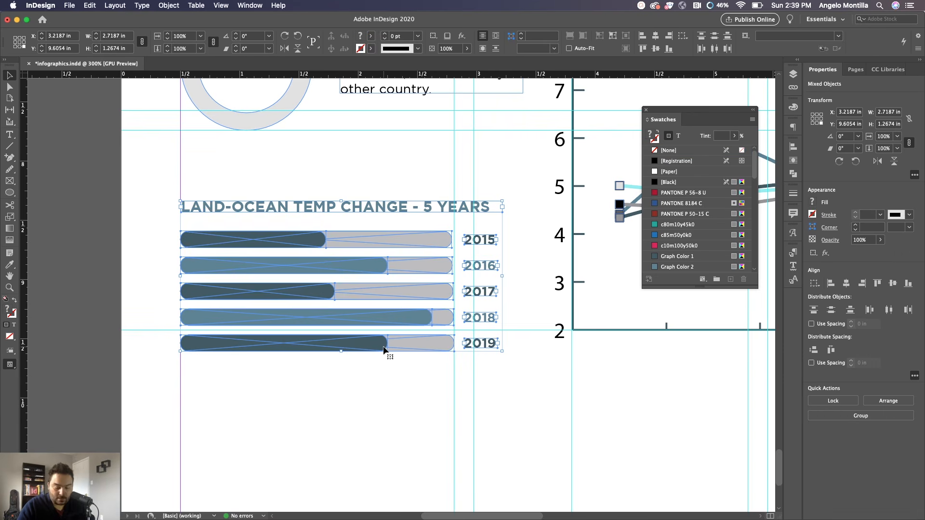
key(Up)
key(Up)
key(Up)
key(Up)
key(Up)
key(Up)
key(Up)
key(Up)
key(Up)
key(Up)
key(Up)
key(Up)
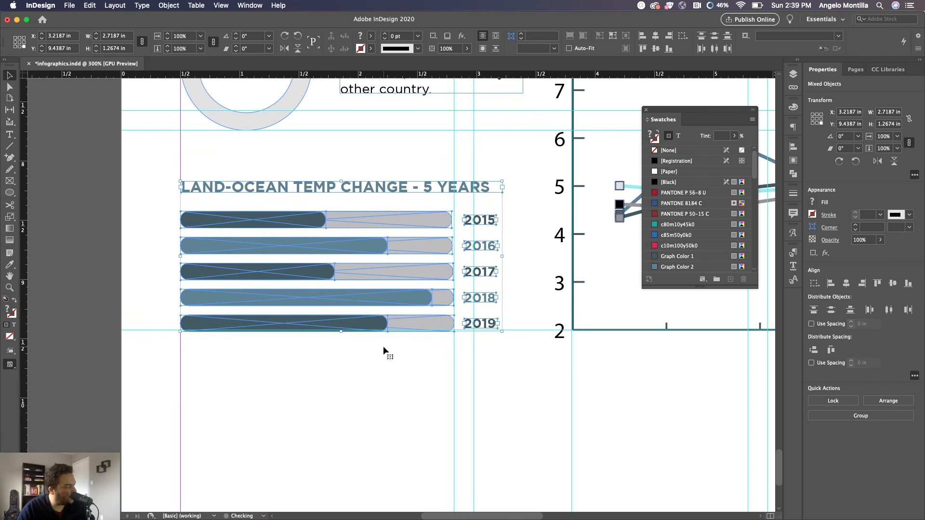
key(Up)
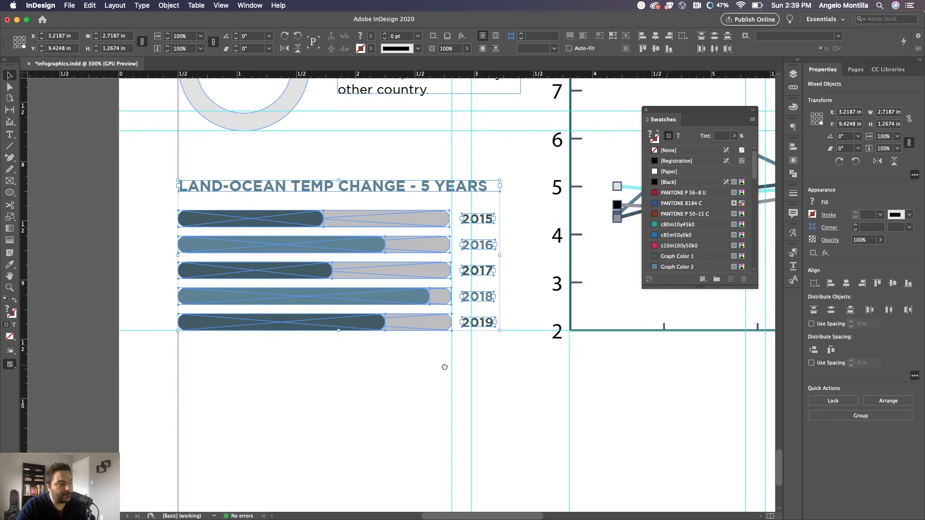
Step: Preview the page without guides and compare its empty lower area with the four-column text section of the finished infographic
scroll(567, 368, right, 5)
scroll(496, 340, down, 2)
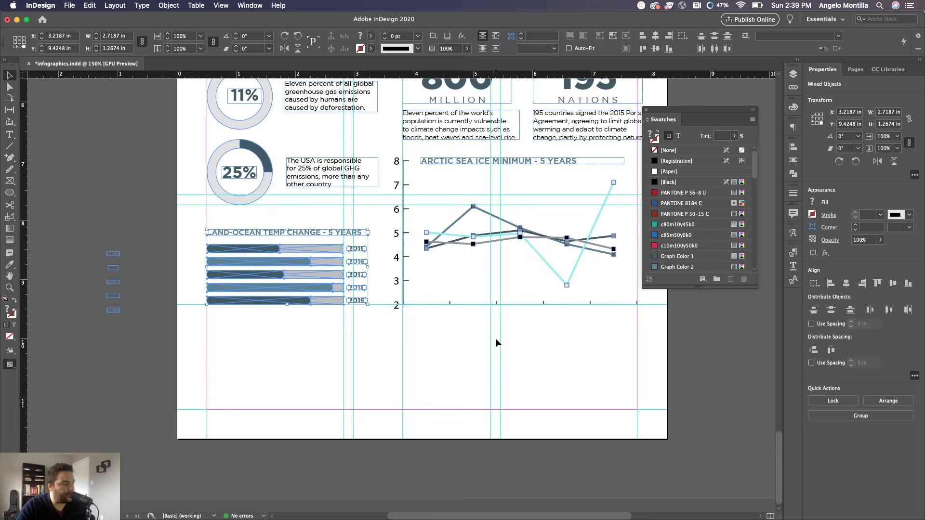
click(467, 345)
key(w)
scroll(467, 345, down, 1)
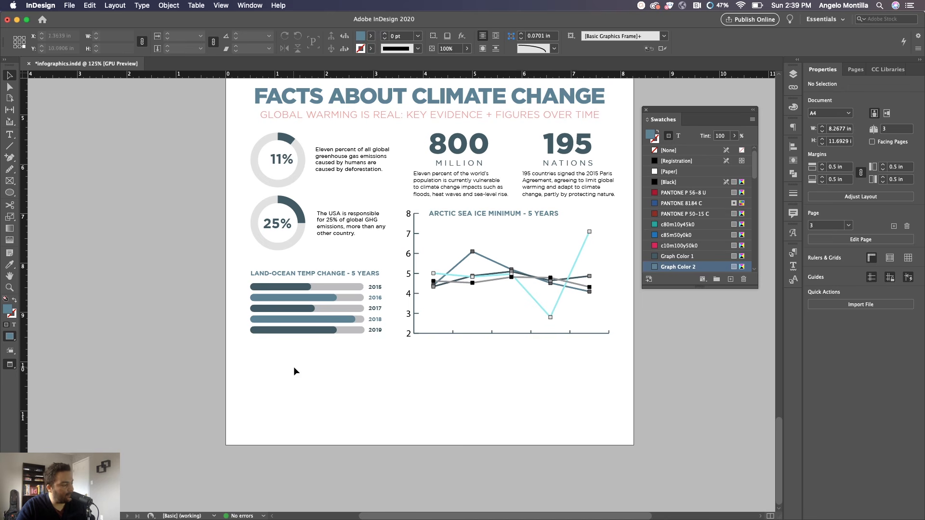
scroll(366, 299, up, 10)
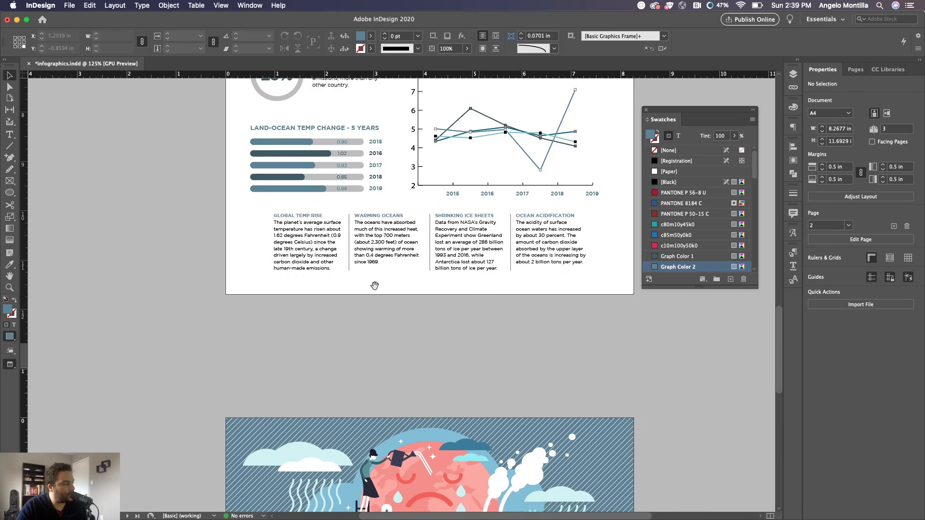
scroll(474, 305, down, 15)
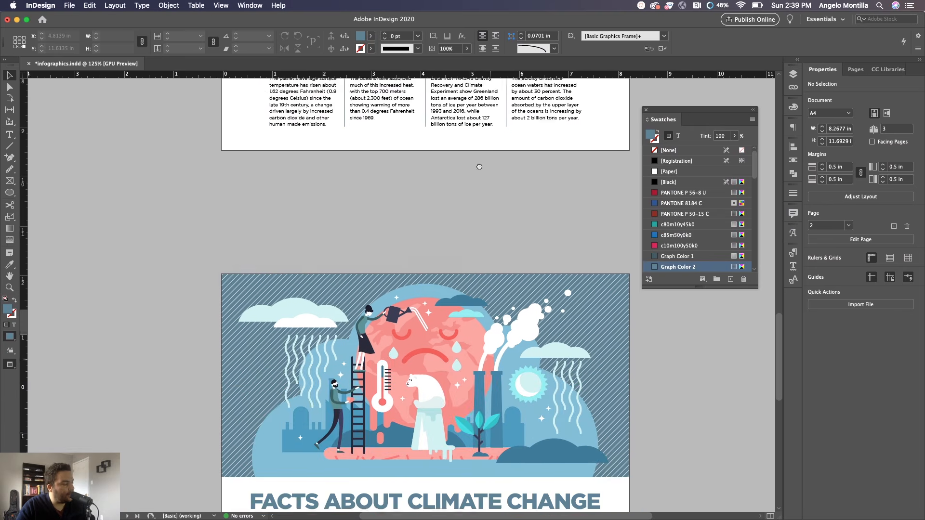
scroll(434, 299, right, 3)
key(w)
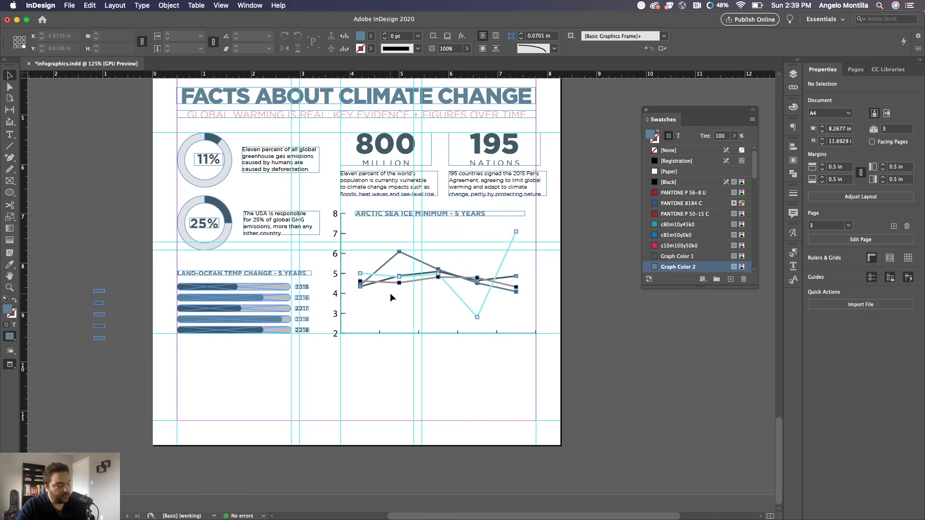
Step: Draw a text frame about 5.86 in wide and 1.28 in high beneath the charts and paste the climate facts copy into it
key(super+equal)
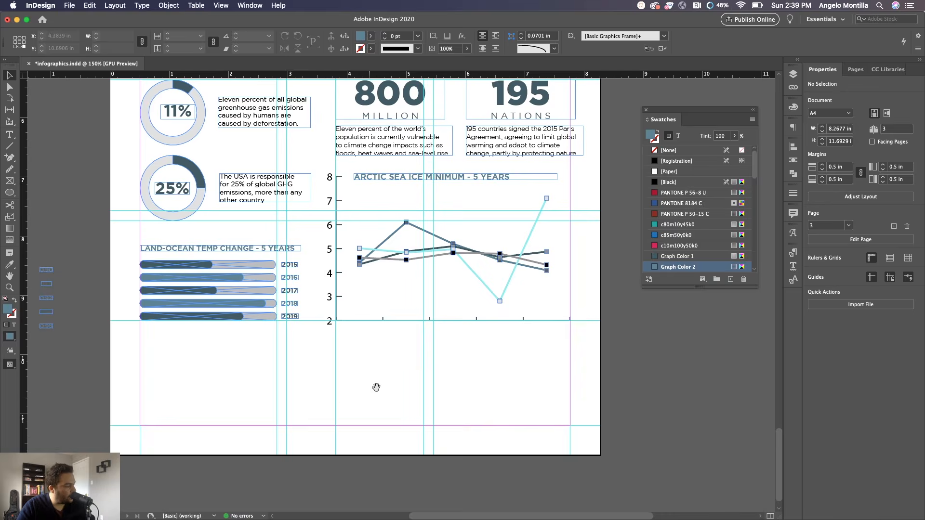
key(t)
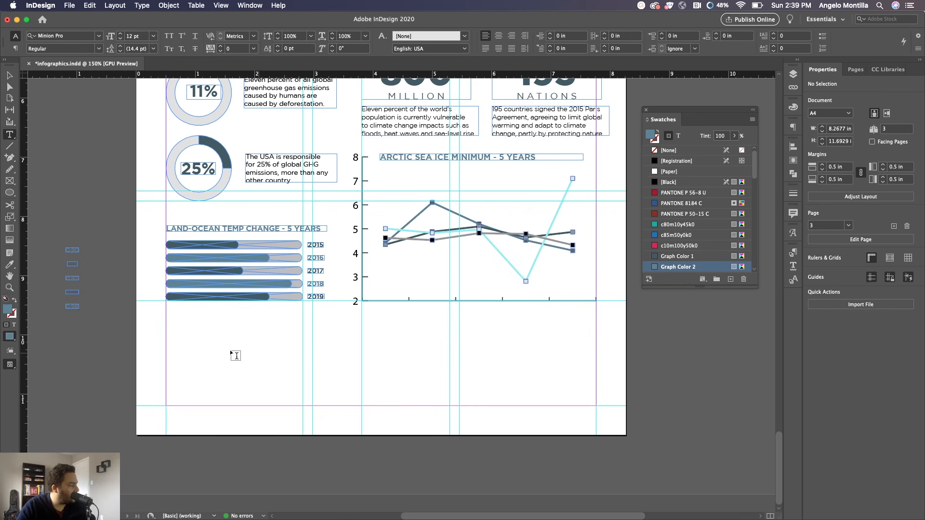
drag(215, 330, 563, 406)
click(11, 77)
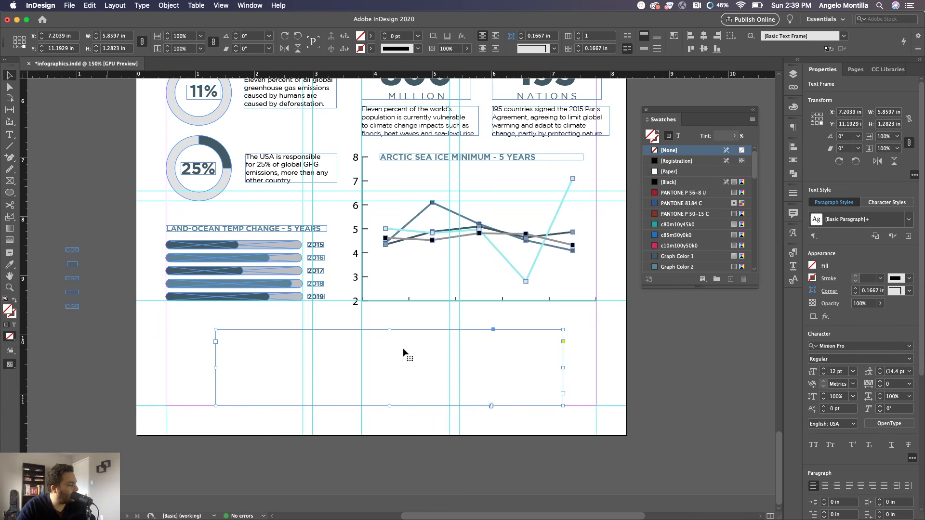
drag(402, 348, 393, 353)
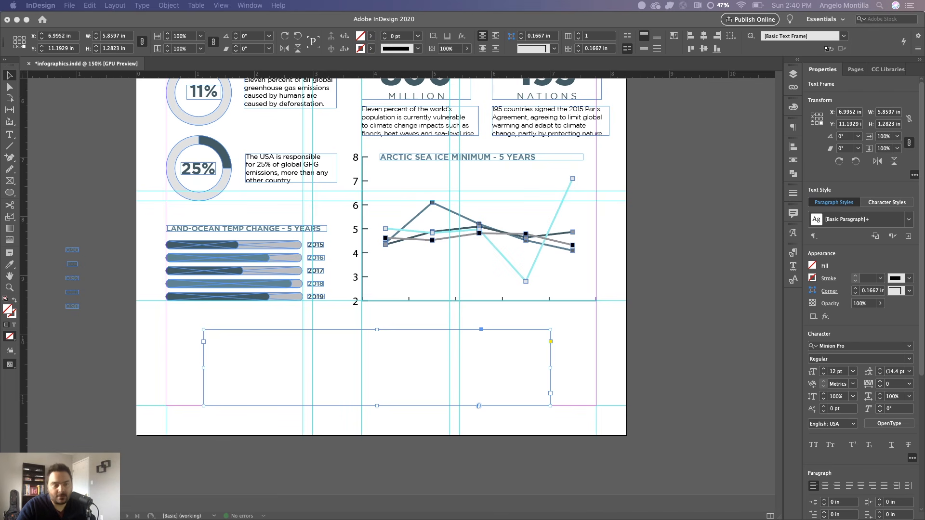
double_click(249, 349)
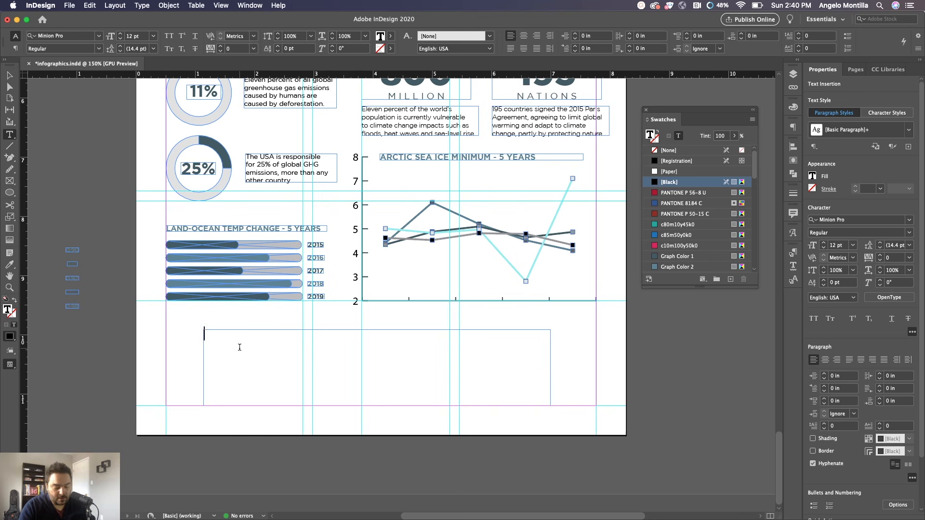
key(super+v)
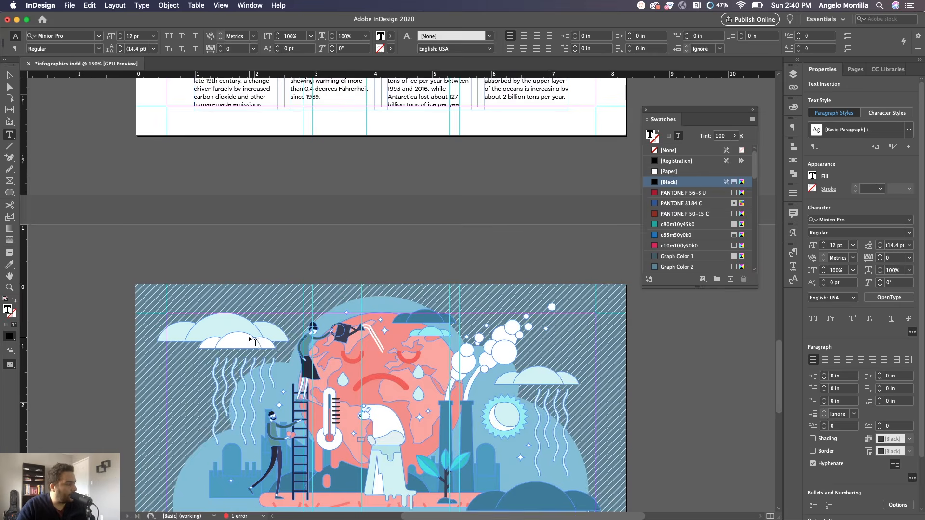
Step: Check the text style on the finished page and set all the pasted copy in Gotham Book at 7 pt
scroll(310, 202, up, 5)
click(310, 204)
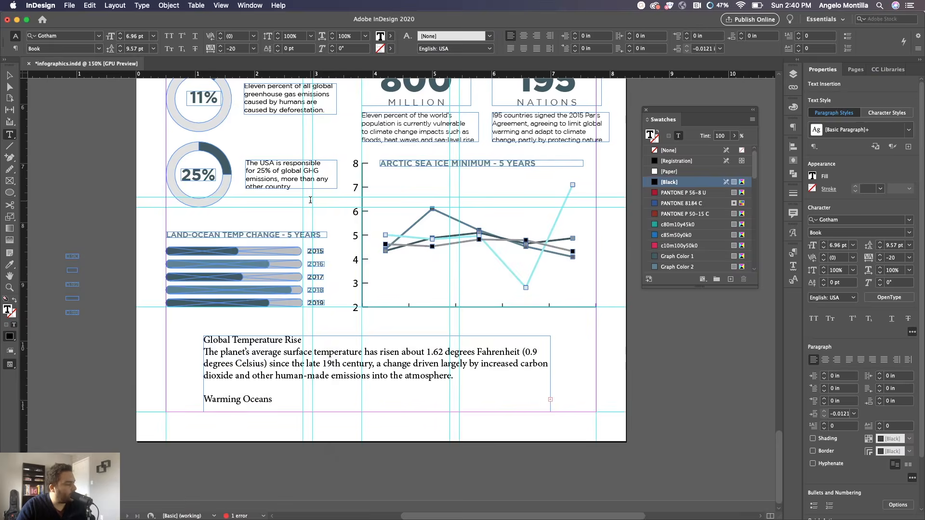
click(312, 352)
key(super+a)
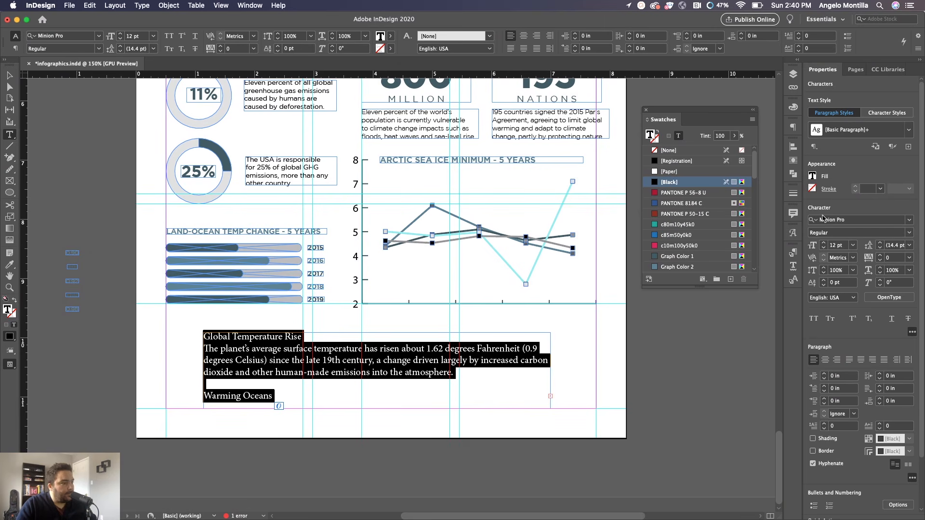
click(851, 220)
text(gotham)
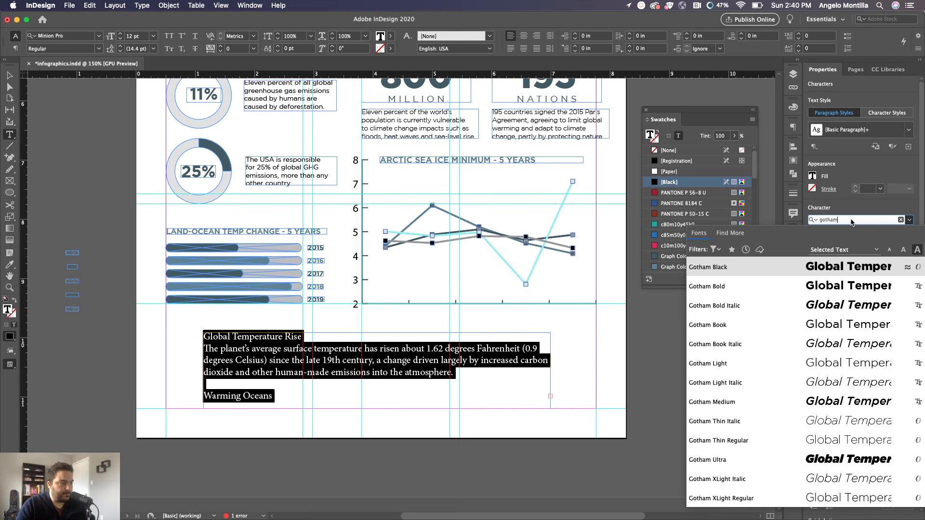
click(847, 325)
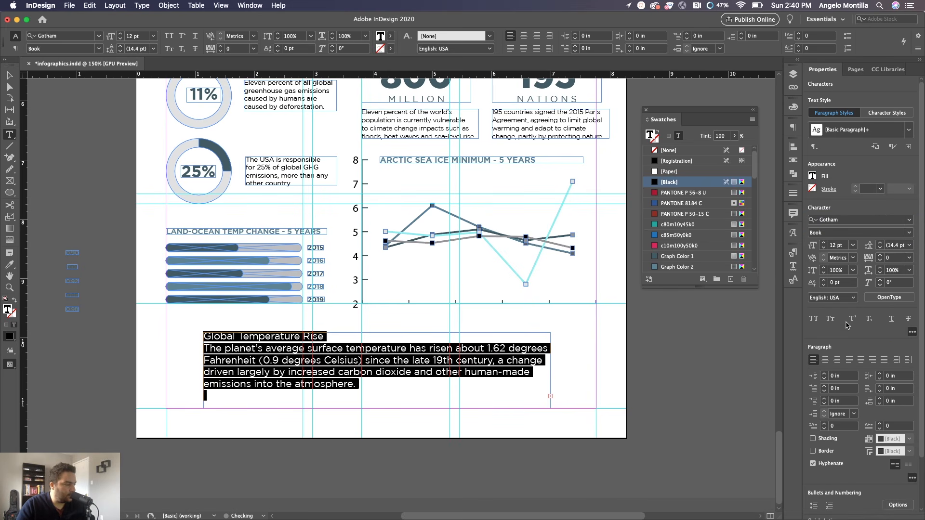
click(825, 248)
click(824, 248)
click(825, 248)
click(825, 248)
click(825, 249)
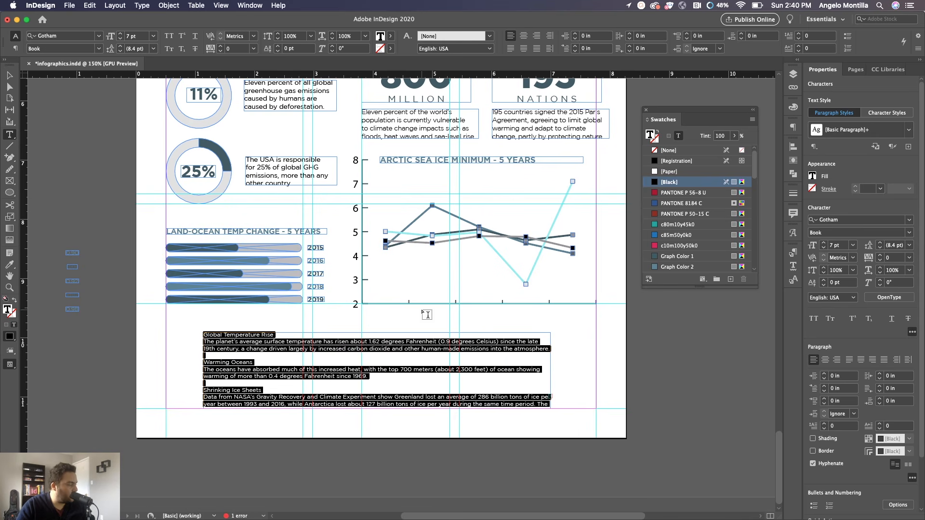
Step: Divide the climate facts text frame into four columns
click(9, 75)
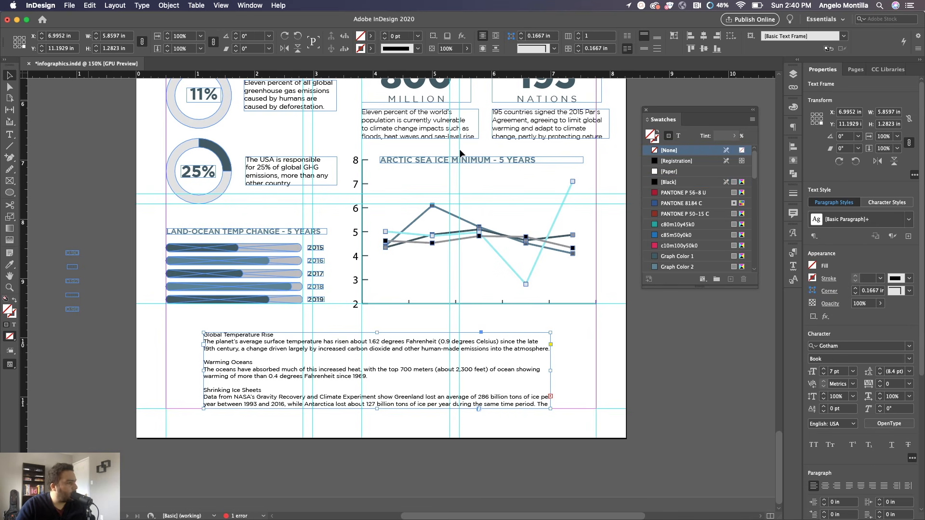
click(579, 35)
click(579, 35)
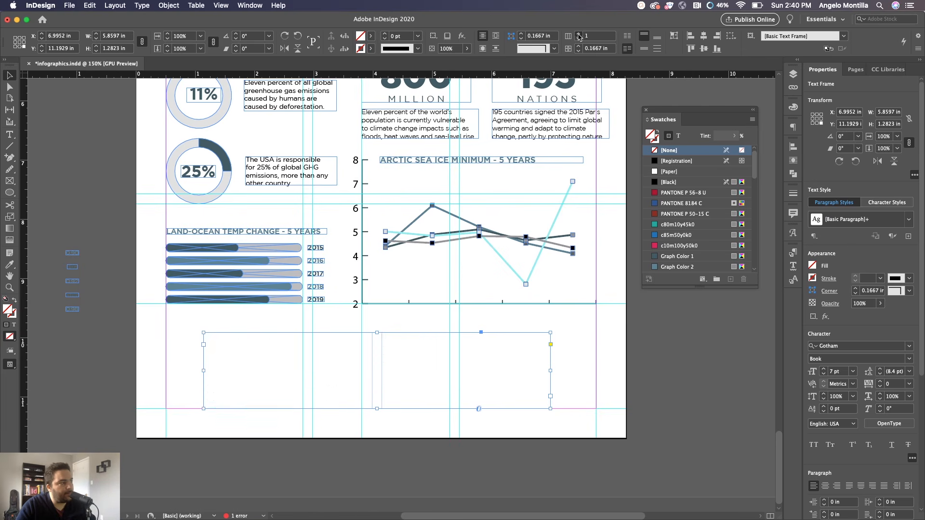
click(578, 34)
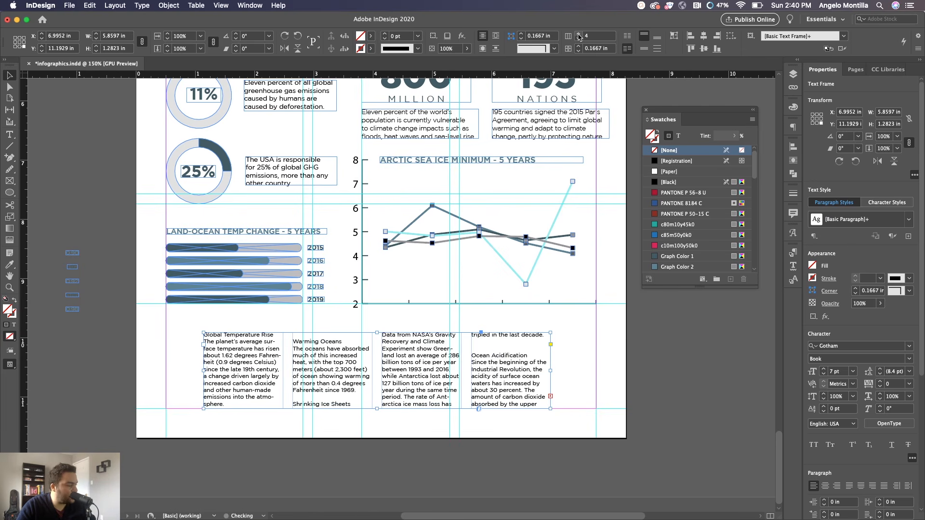
Step: Set the leading of all the four-column text to 10 pt
scroll(271, 395, up, 2)
scroll(340, 388, right, 3)
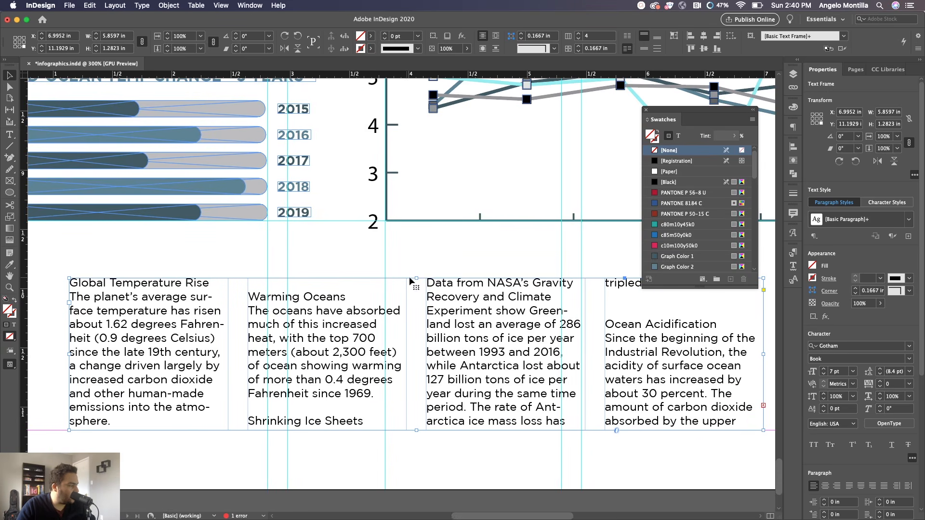
double_click(362, 338)
key(super+a)
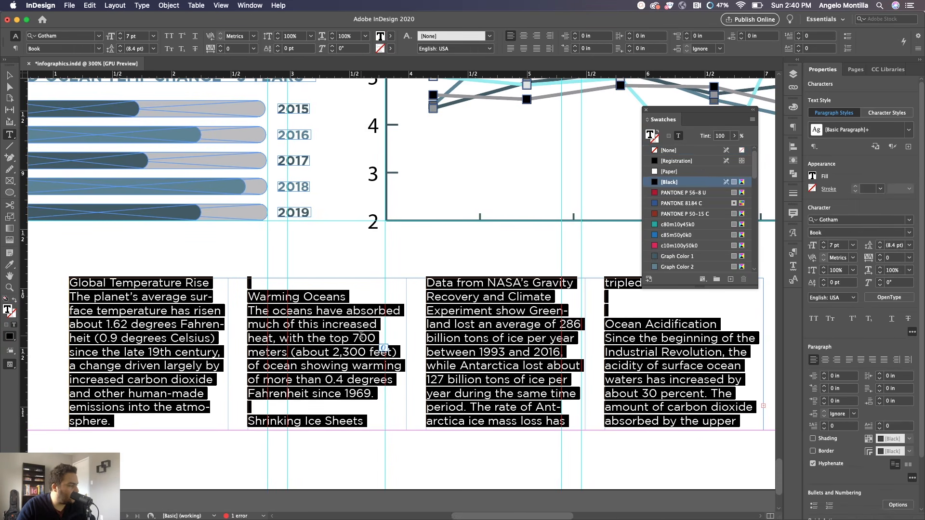
click(879, 243)
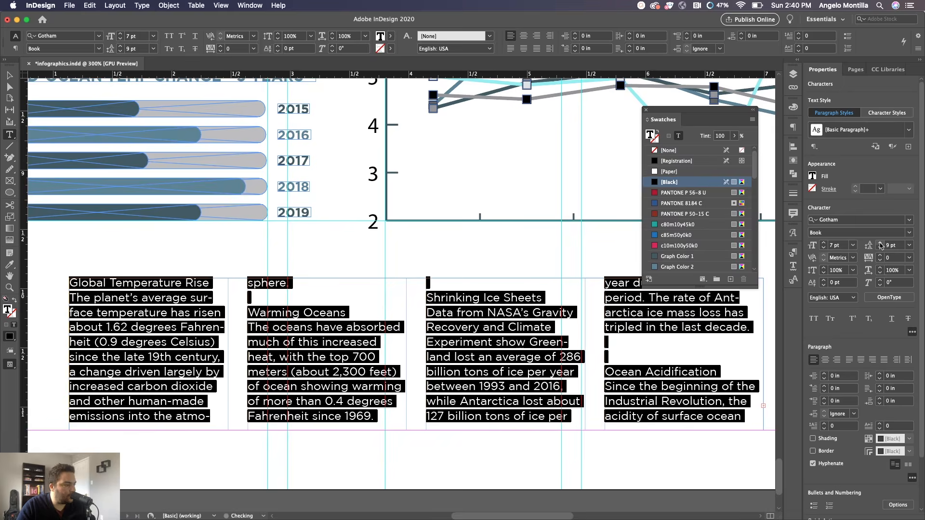
click(879, 243)
click(485, 287)
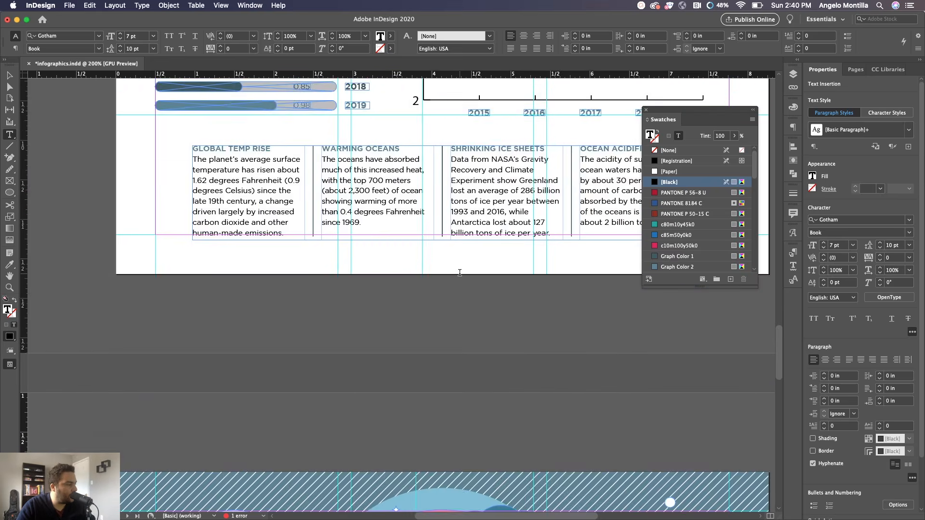
Step: Set the leading of all the climate facts text to 9.5 pt
click(485, 196)
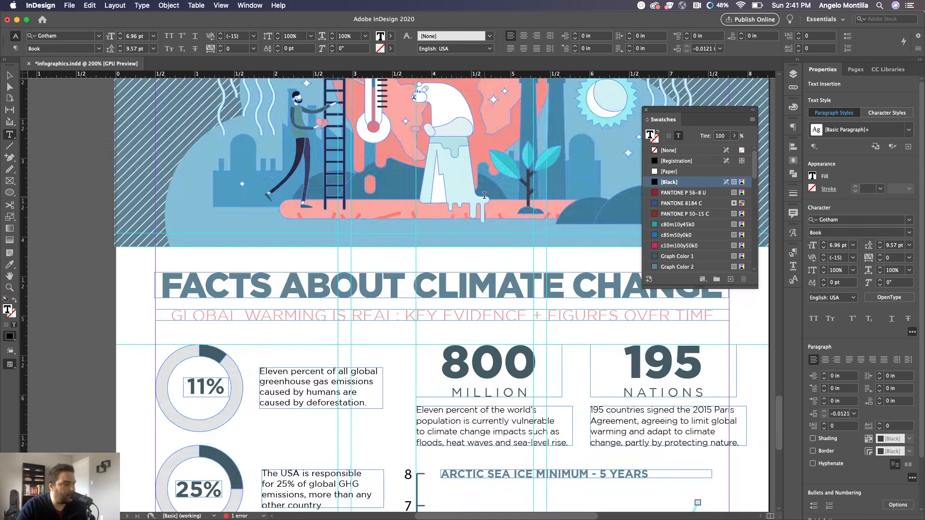
scroll(489, 223, down, 10)
key(super+a)
click(893, 245)
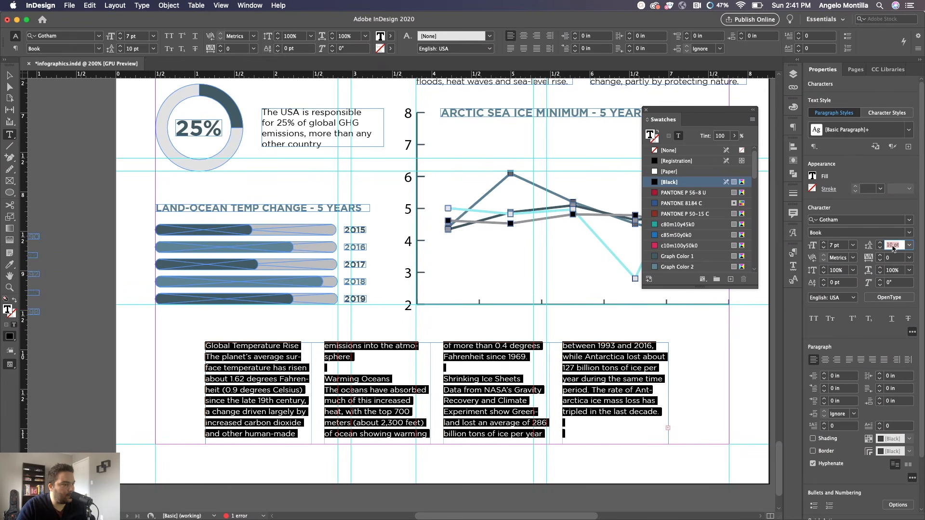
text(9.5)
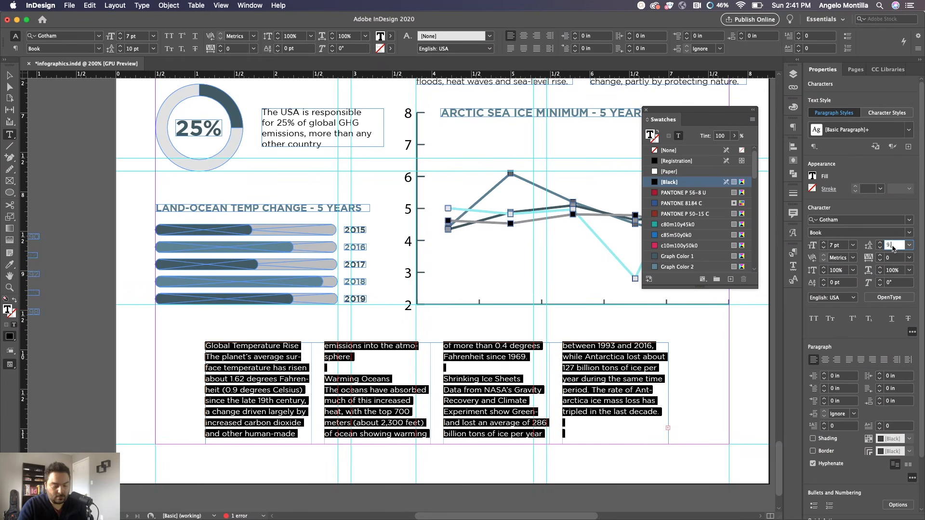
key(Tab)
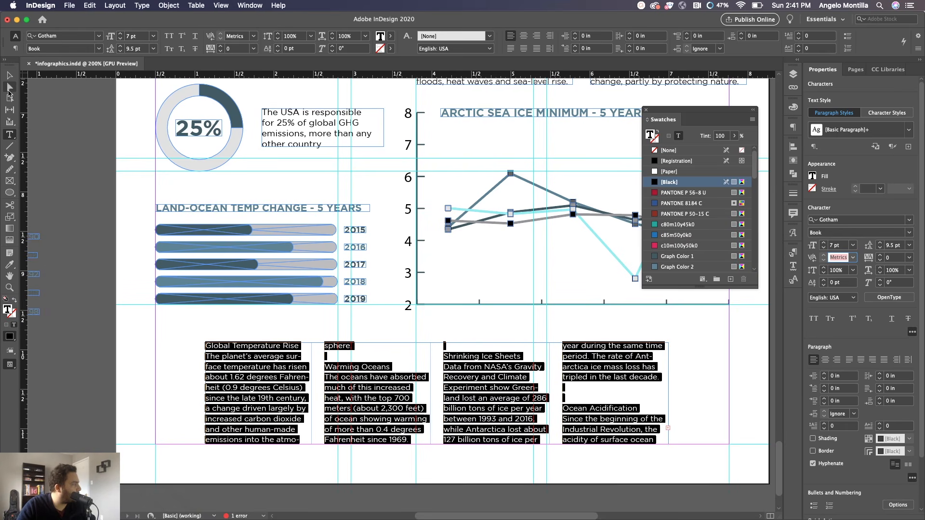
Step: Widen the four-column text frame to about 6.17 in, extending its outer edge towards the page margin
click(9, 75)
key(super+equal)
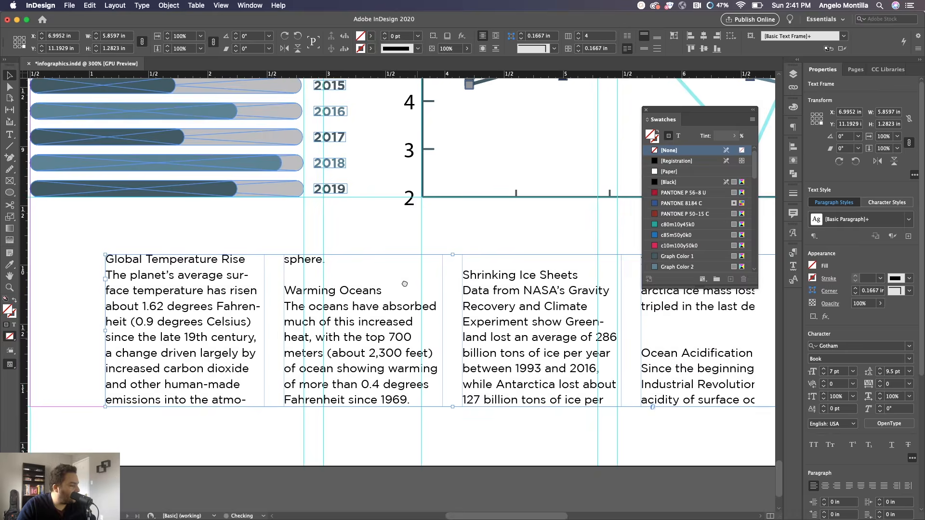
key(super+minus)
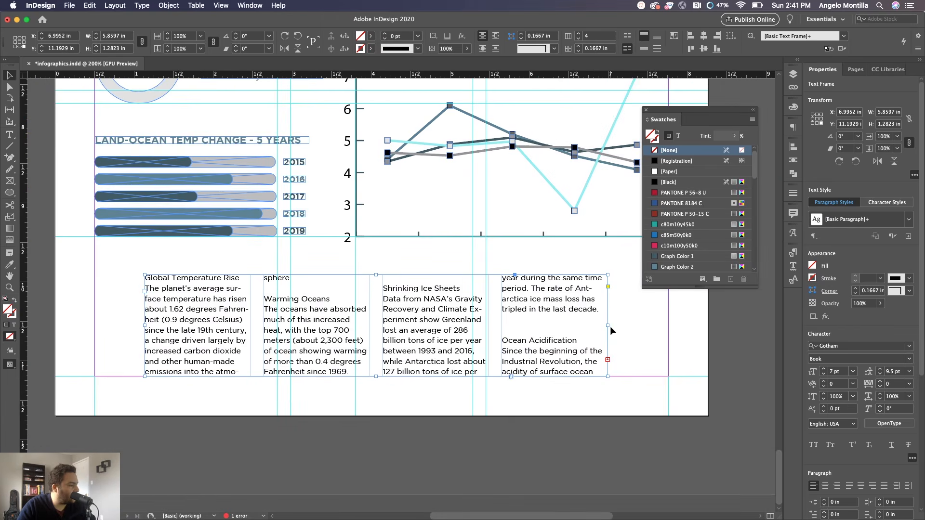
drag(609, 326, 632, 327)
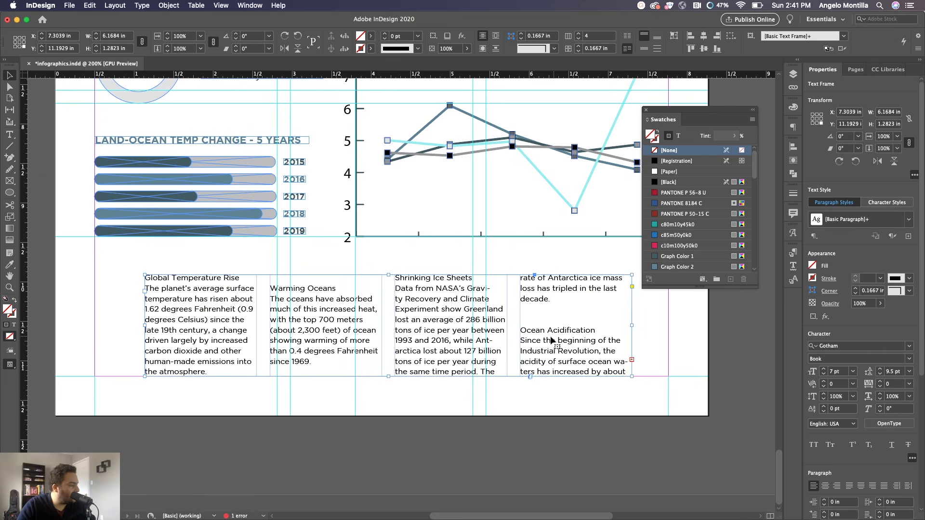
Step: Enlarge the four-column text frame to about 6.56 by 1.44 in, pushing the Shrinking Ice Sheets heading down with an extra line break
drag(145, 327, 125, 327)
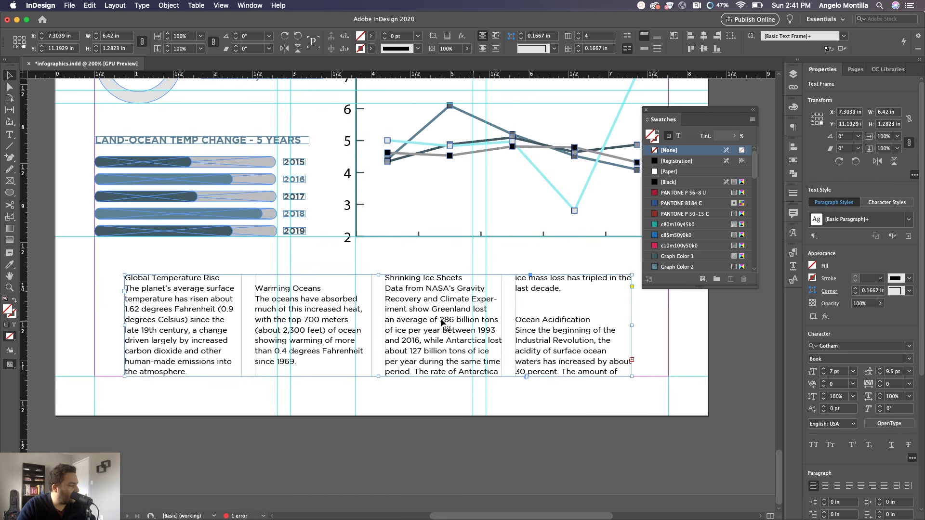
drag(632, 326, 643, 327)
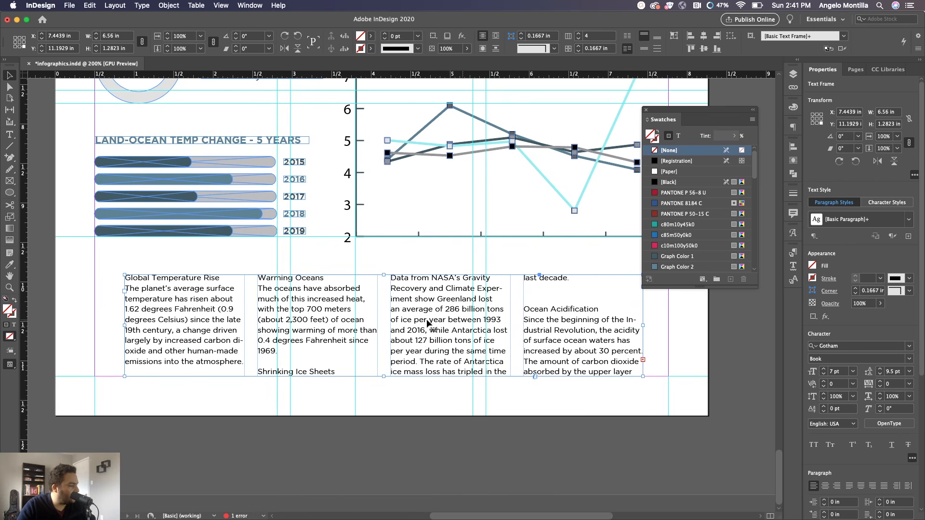
double_click(277, 372)
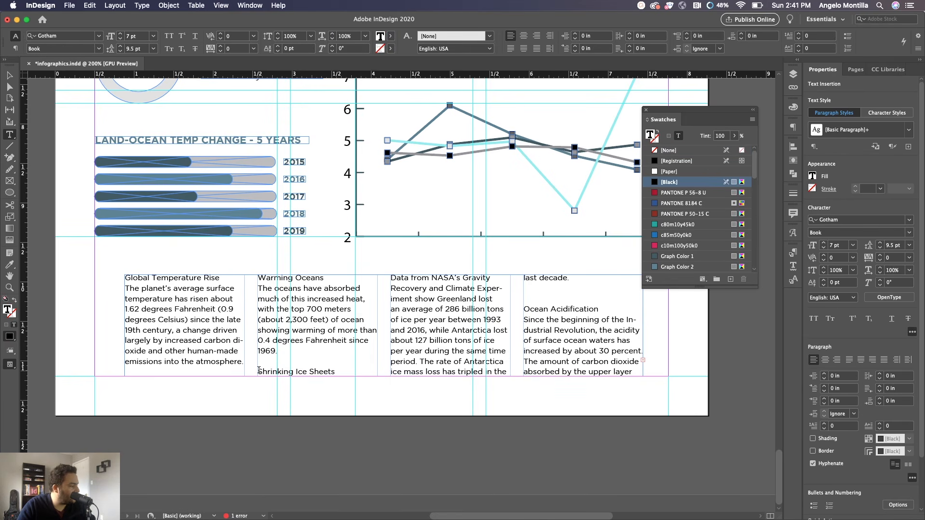
key(KP_Enter)
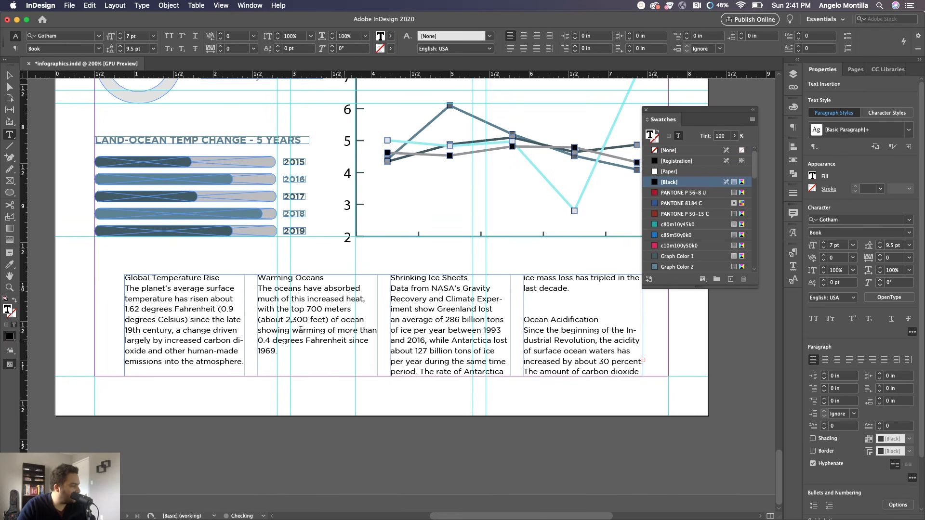
click(9, 75)
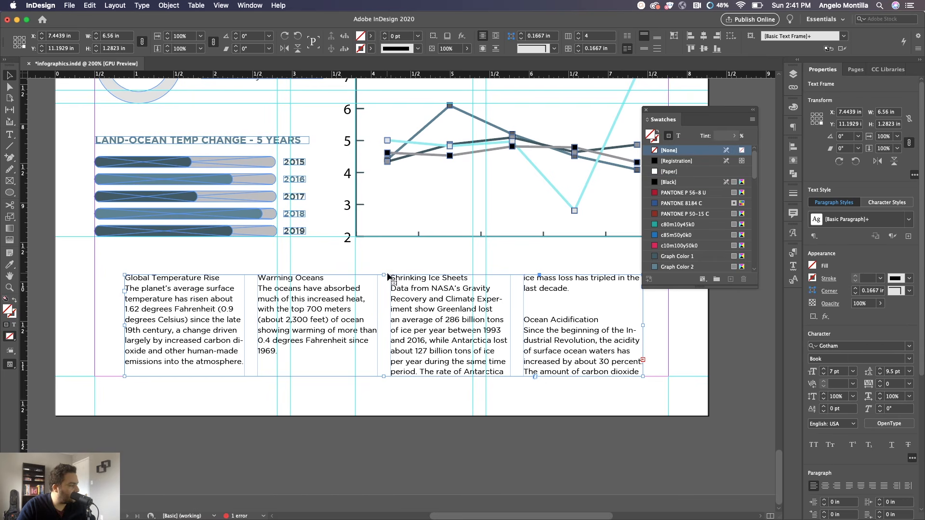
drag(385, 274, 385, 263)
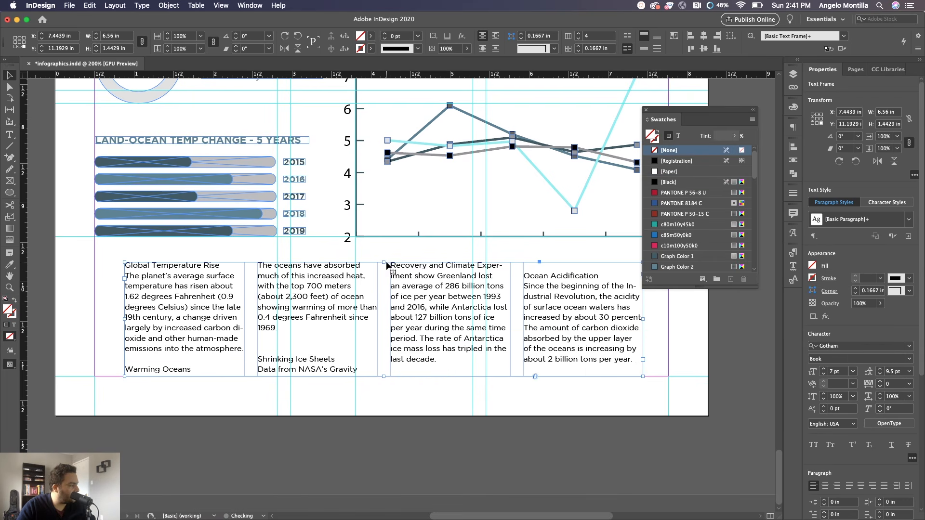
Step: Format the Global Temperature Rise heading in Gotham Bold with the Graph Color 1 swatch
double_click(153, 372)
drag(220, 265, 125, 266)
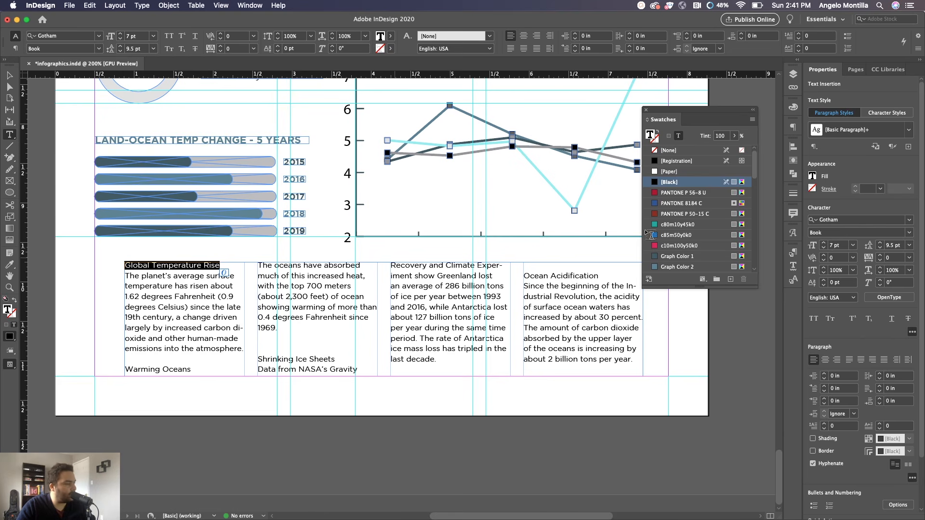
click(677, 256)
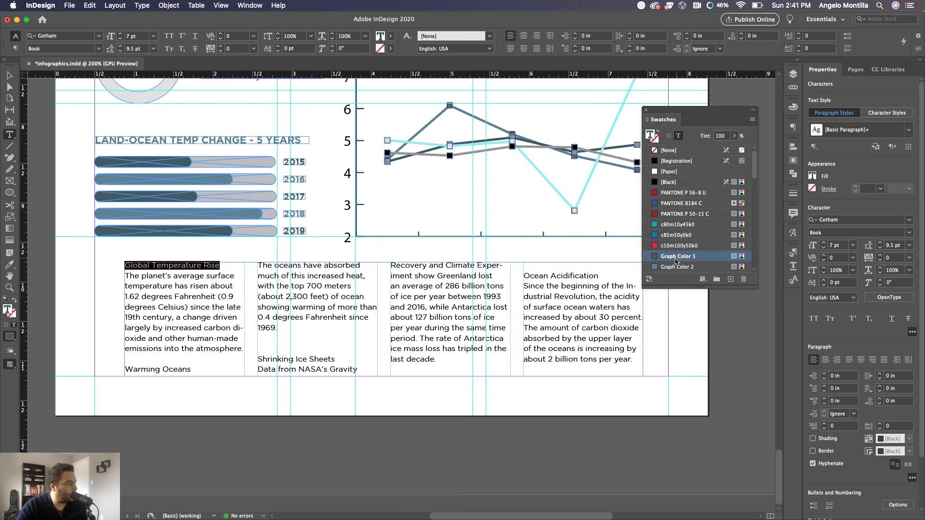
click(909, 233)
click(838, 294)
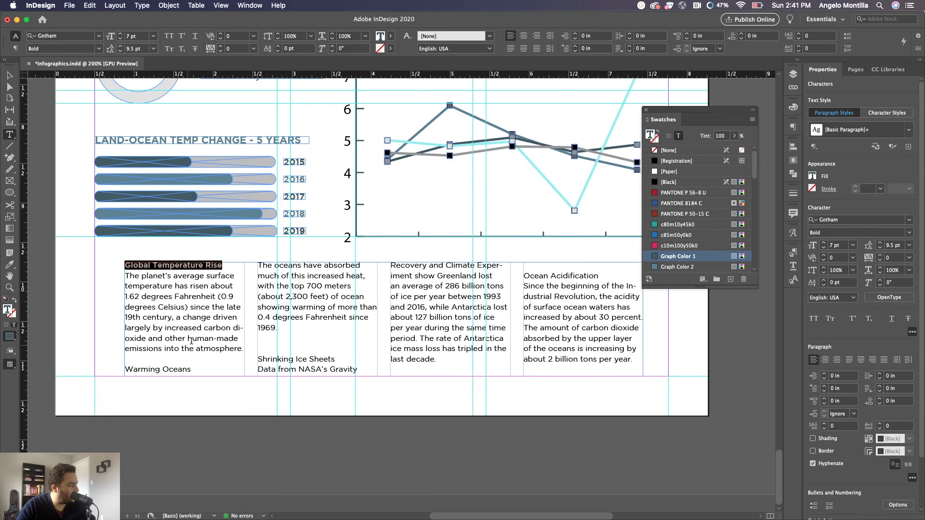
Step: Push the Warming Oceans heading to the top of the second column and format it in Bold with Graph Color 1
click(185, 328)
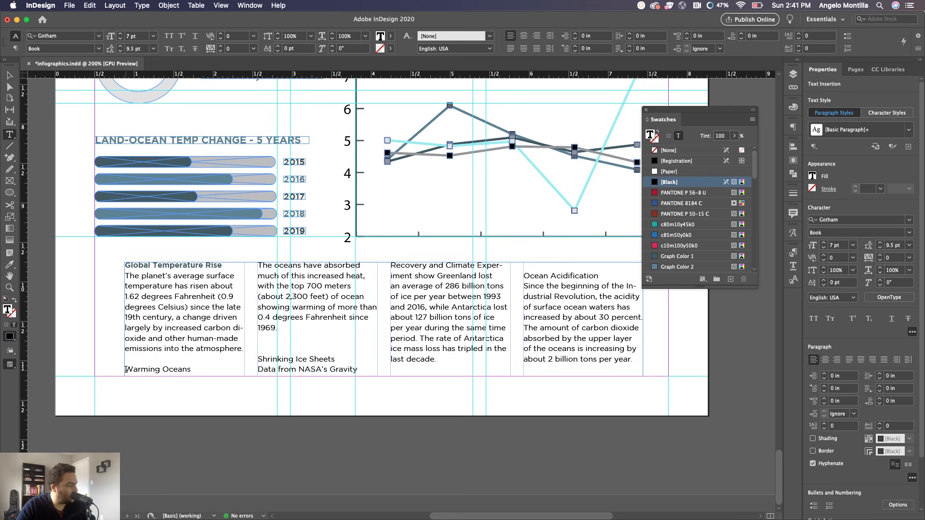
key(KP_Enter)
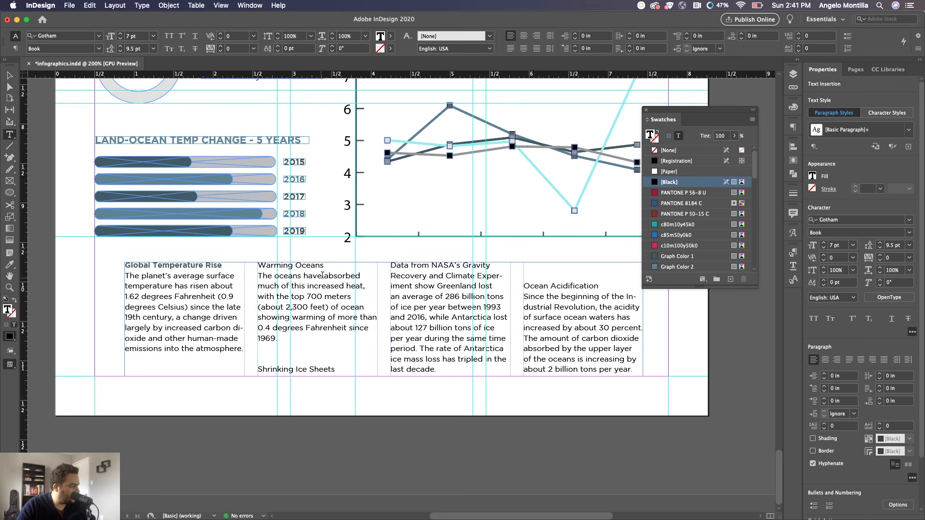
triple_click(309, 266)
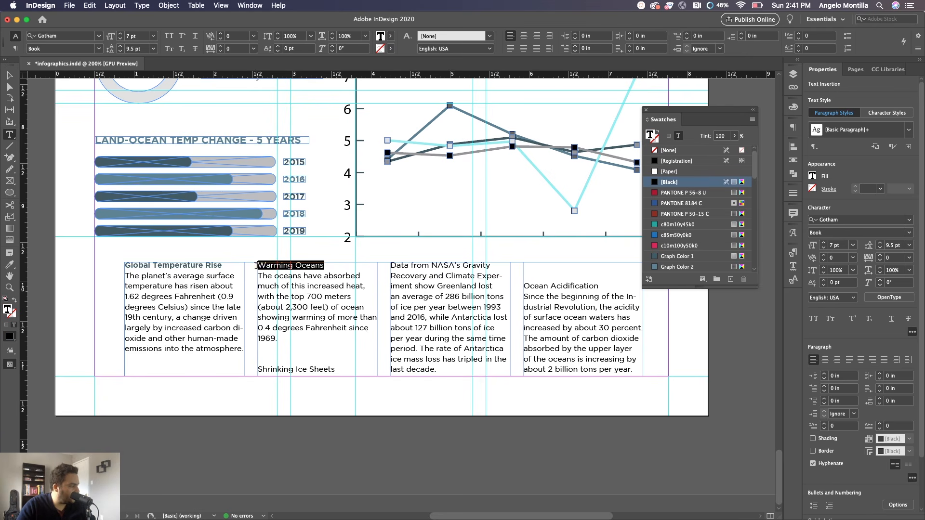
click(677, 256)
click(843, 233)
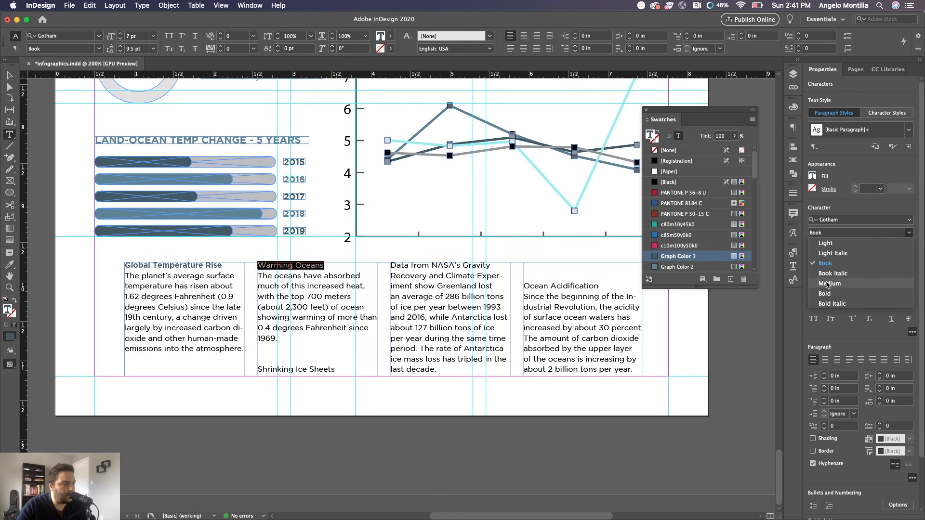
click(824, 293)
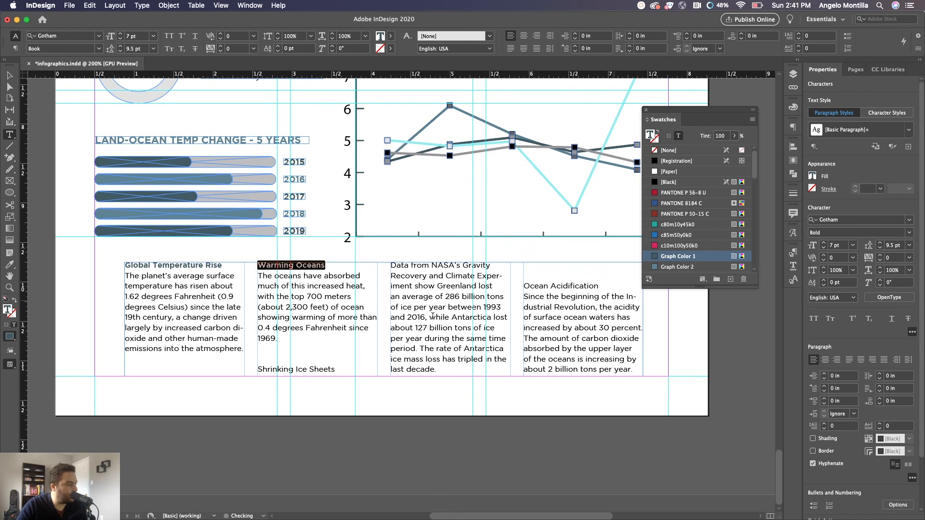
Step: Push the Shrinking Ice Sheets heading to the top of the third column and set it in Bold
click(259, 370)
key(BackSpace)
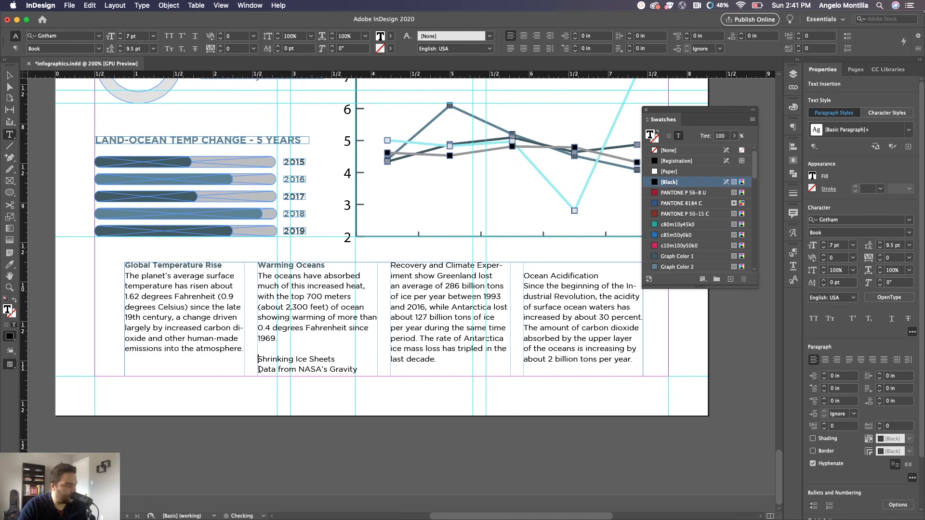
key(Return)
key(Return)
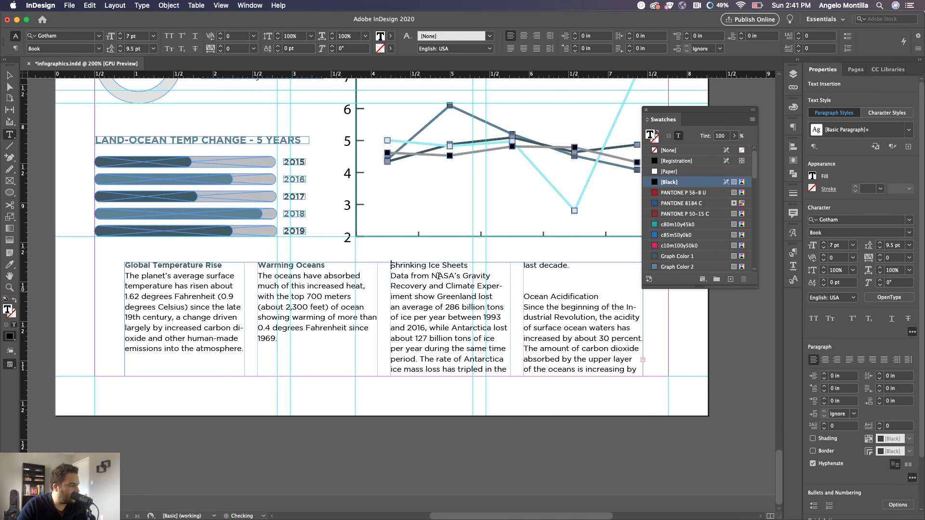
drag(472, 265, 389, 265)
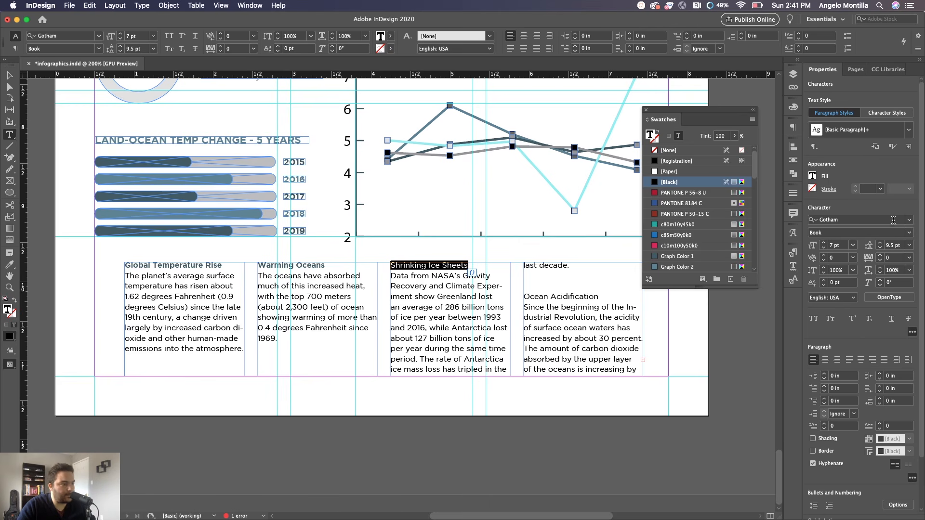
click(906, 232)
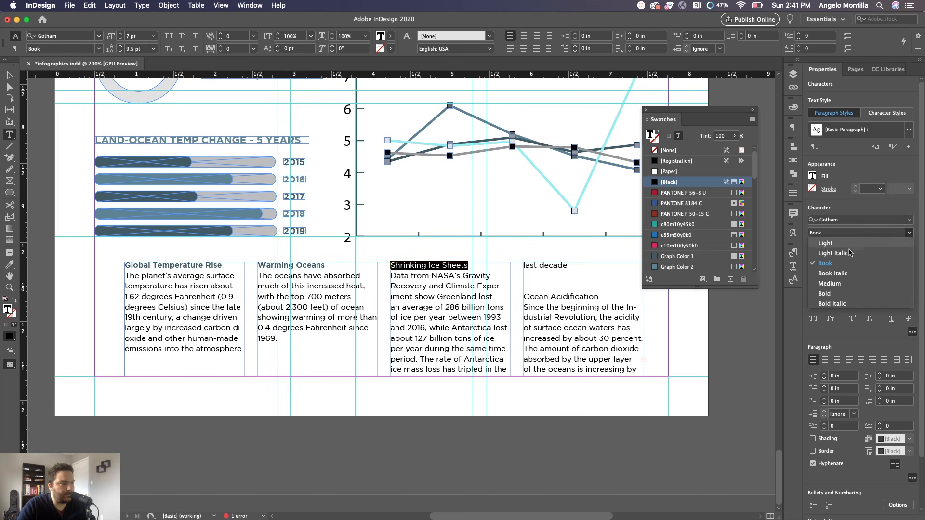
click(833, 293)
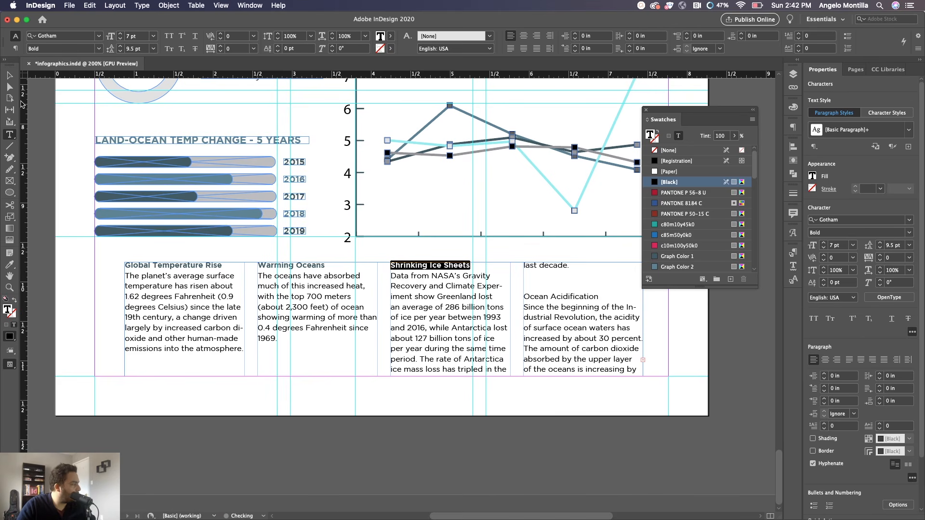
click(9, 76)
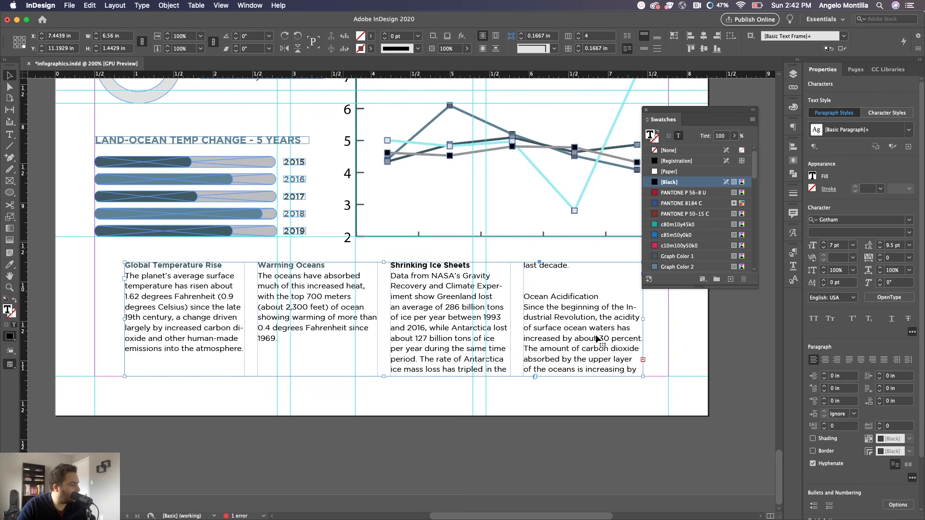
Step: Delete the sentence "The rate of Antarctica ice mass loss has tripled in the last decade." from the Shrinking Ice Sheets text
double_click(537, 302)
drag(419, 358, 568, 272)
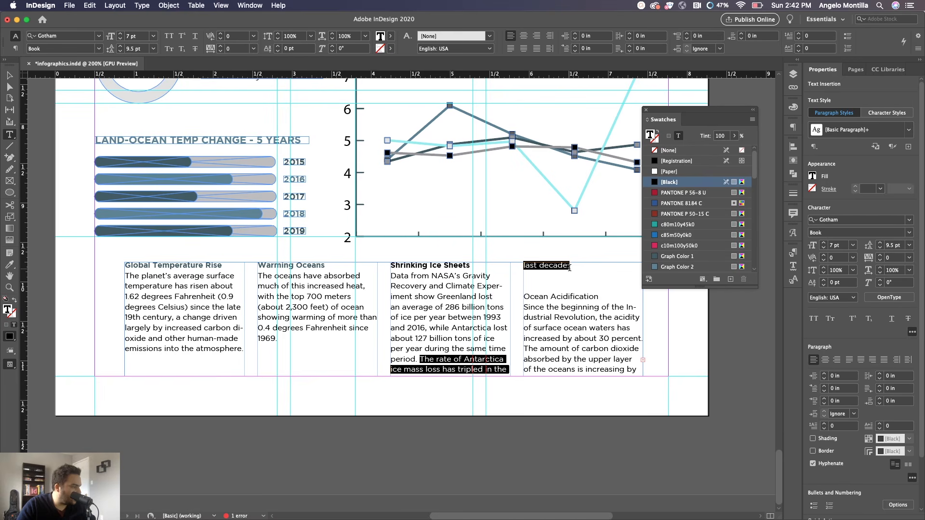
key(BackSpace)
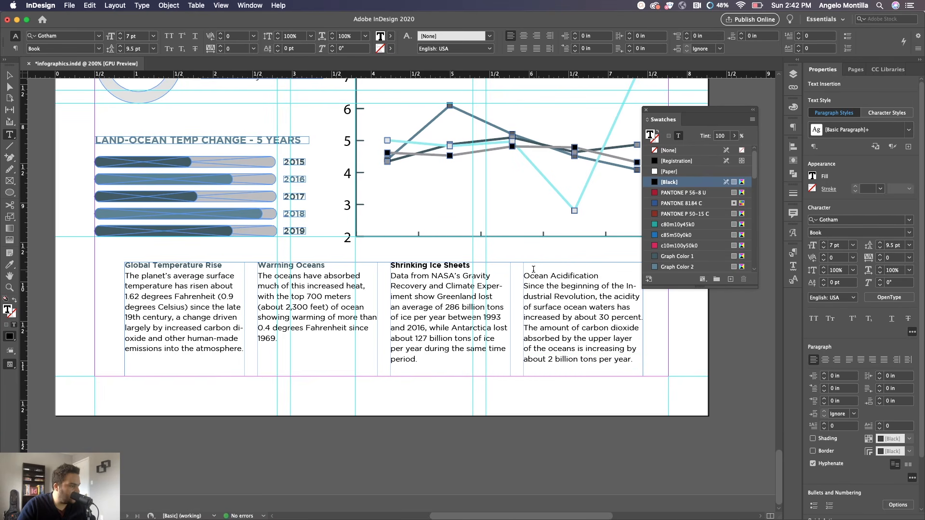
Step: Remove the blank line above Ocean Acidification so the heading starts at the top of the fourth column
key(Down)
key(BackSpace)
key(Return)
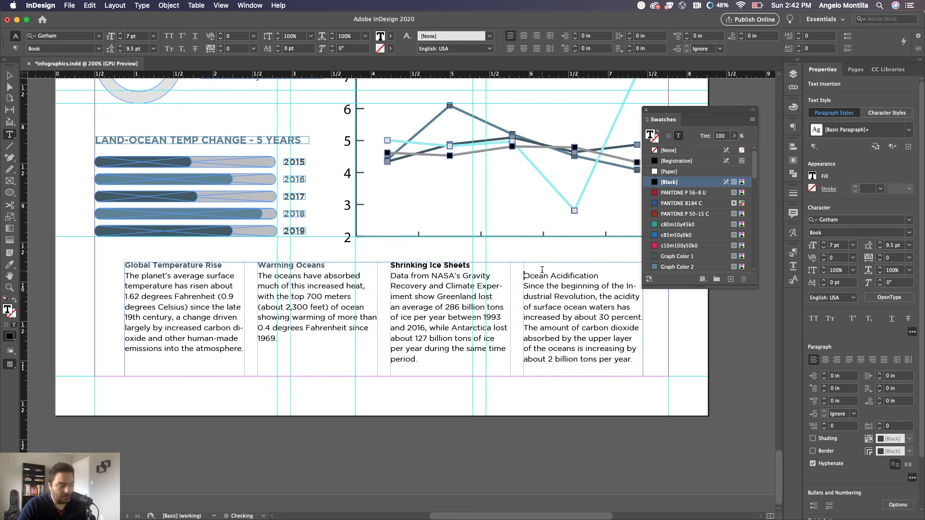
key(BackSpace)
Step: Format the Ocean Acidification heading in Bold with the Graph Color 1 swatch
drag(599, 266, 521, 267)
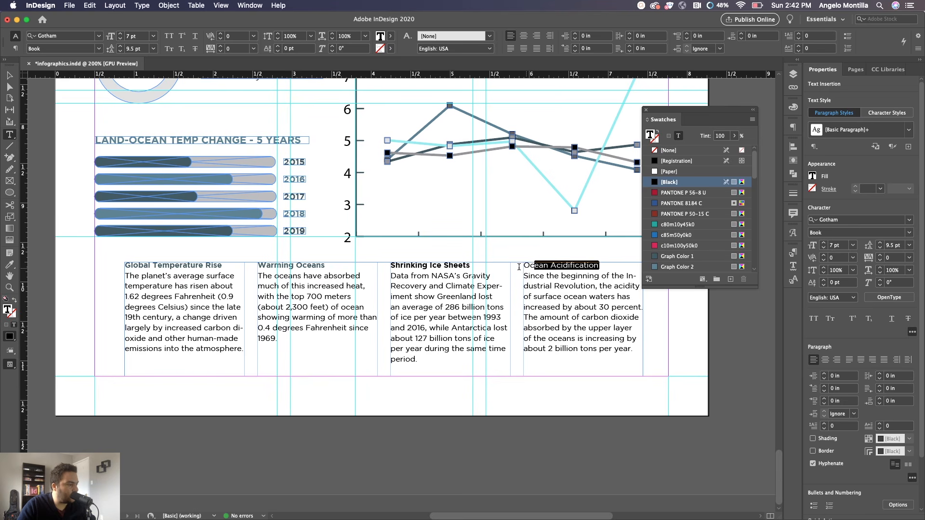
click(672, 258)
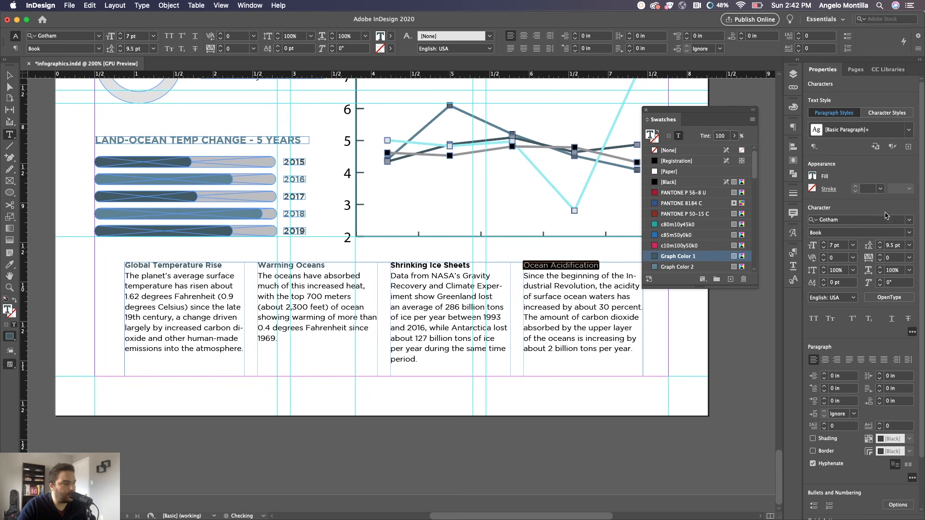
click(903, 232)
click(840, 294)
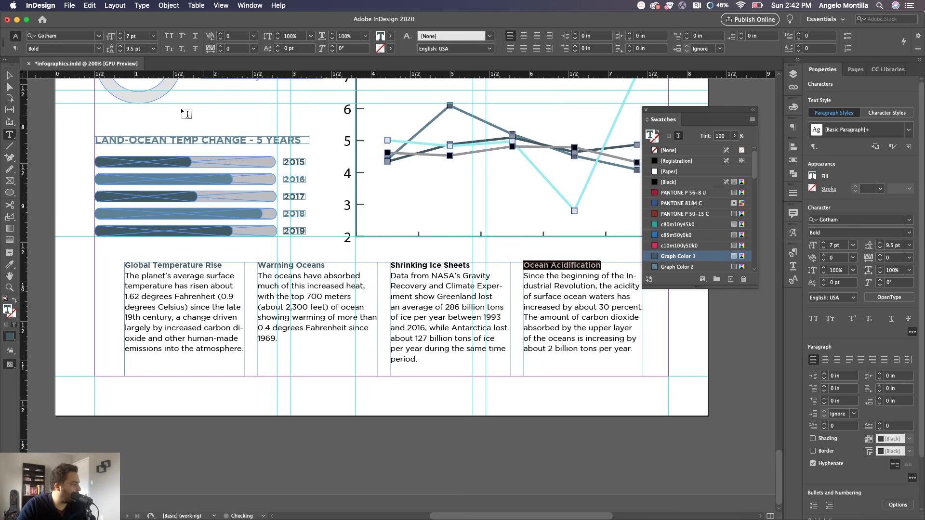
key(Escape)
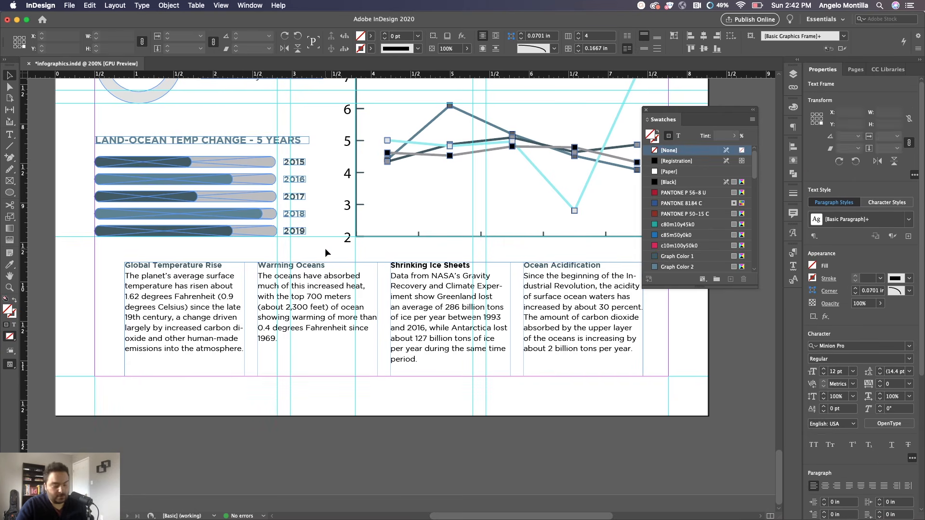
Step: Apply the Graph Color 1 swatch to the Shrinking Ice Sheets heading
click(325, 247)
double_click(417, 276)
drag(469, 265, 389, 263)
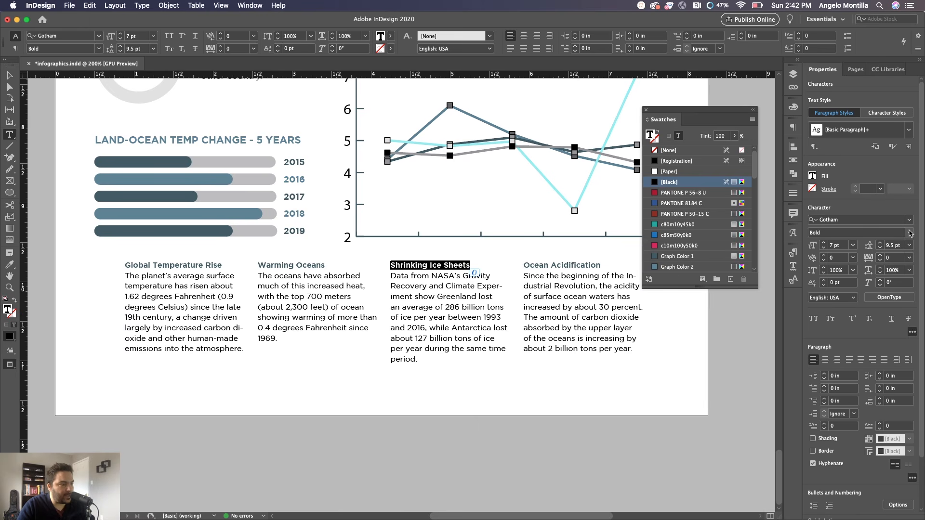
click(677, 256)
click(9, 76)
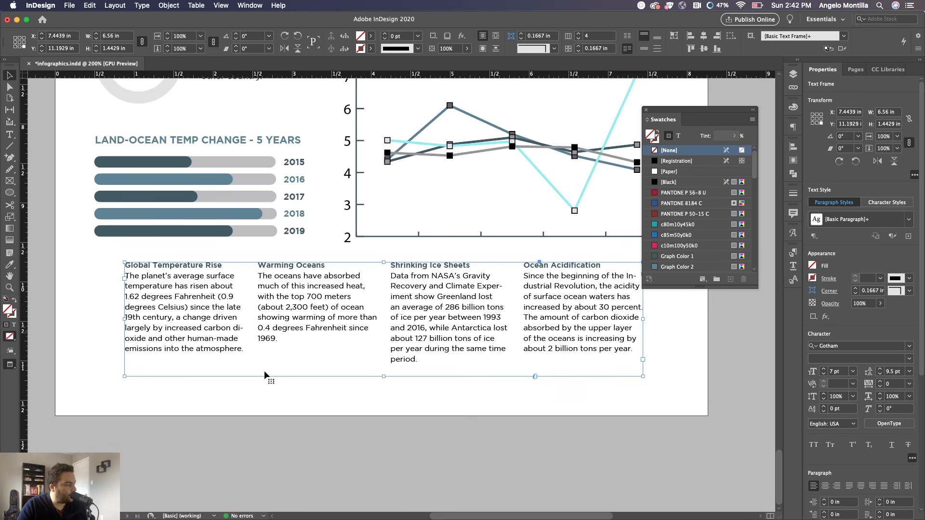
drag(424, 374, 435, 375)
key(super+b)
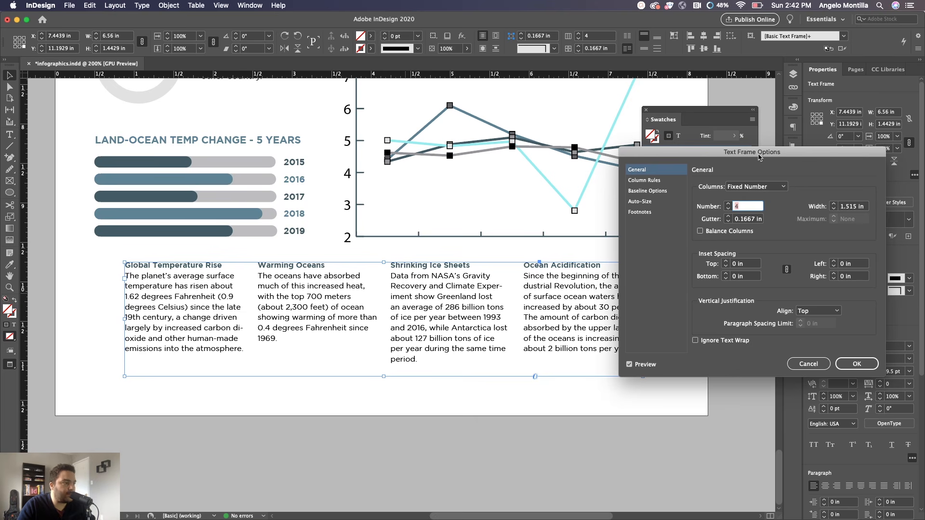
drag(758, 157, 689, 126)
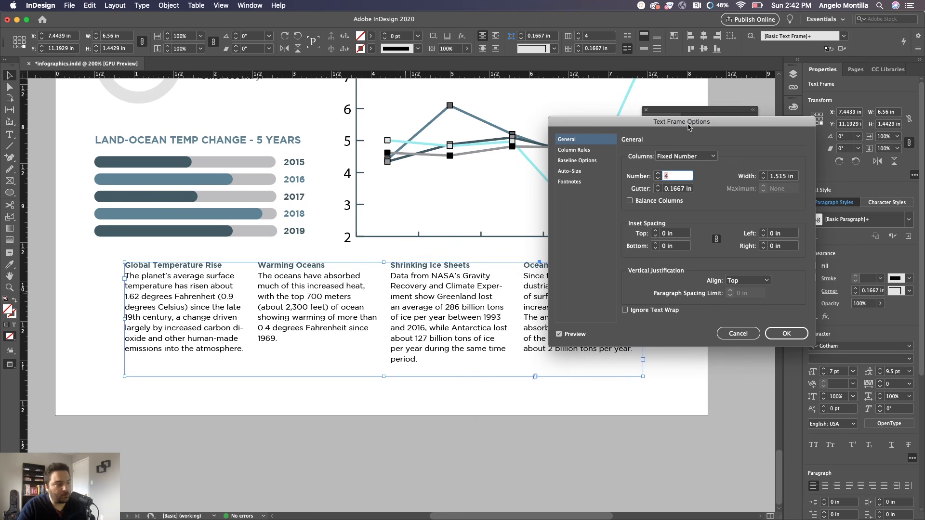
click(738, 333)
Step: Set the column gutter of the four-column climate facts text frame to 0.25 in
click(141, 5)
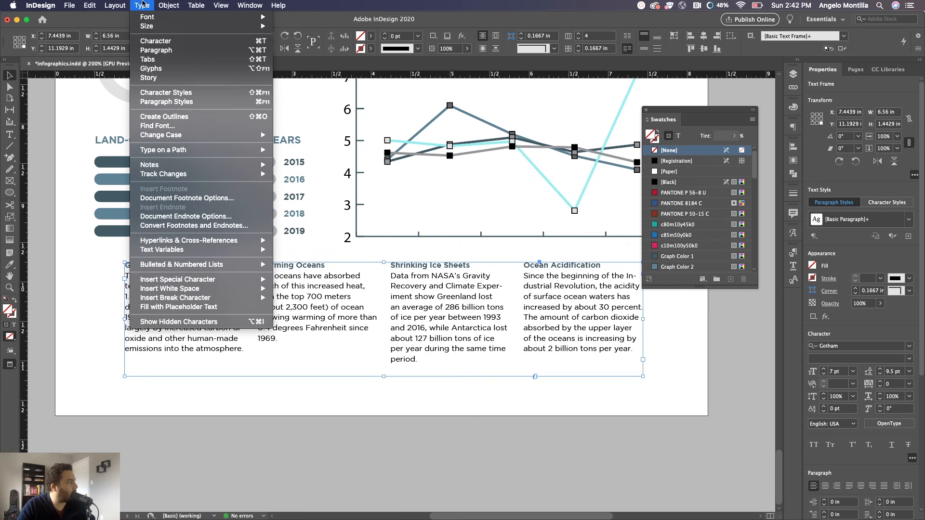
mouse_move(171, 4)
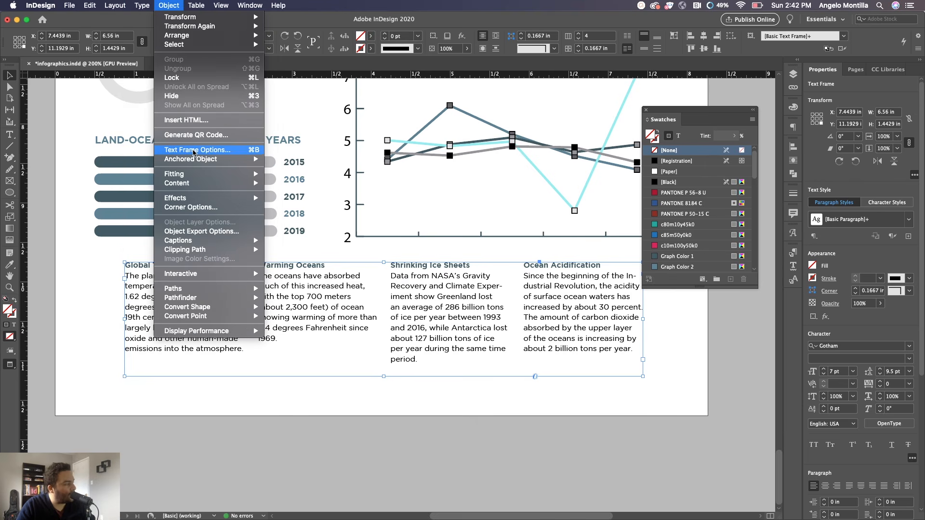
click(194, 150)
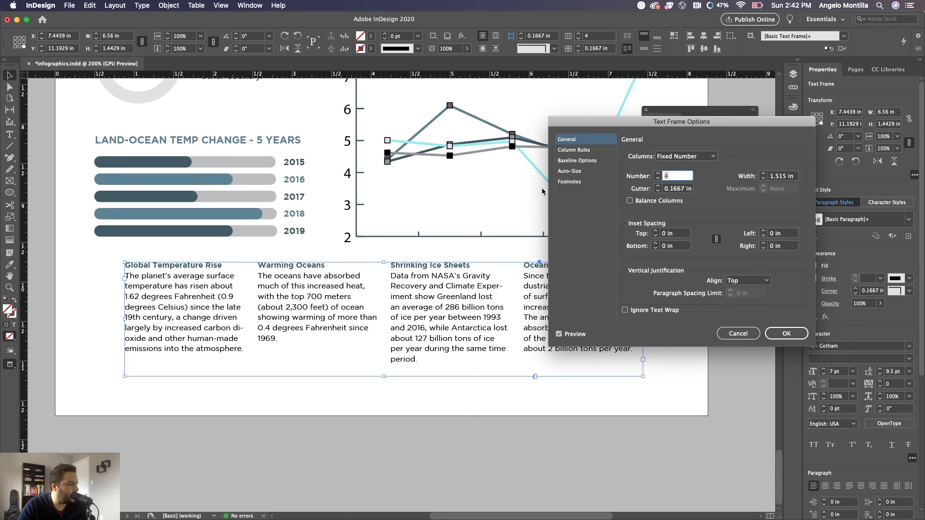
click(658, 186)
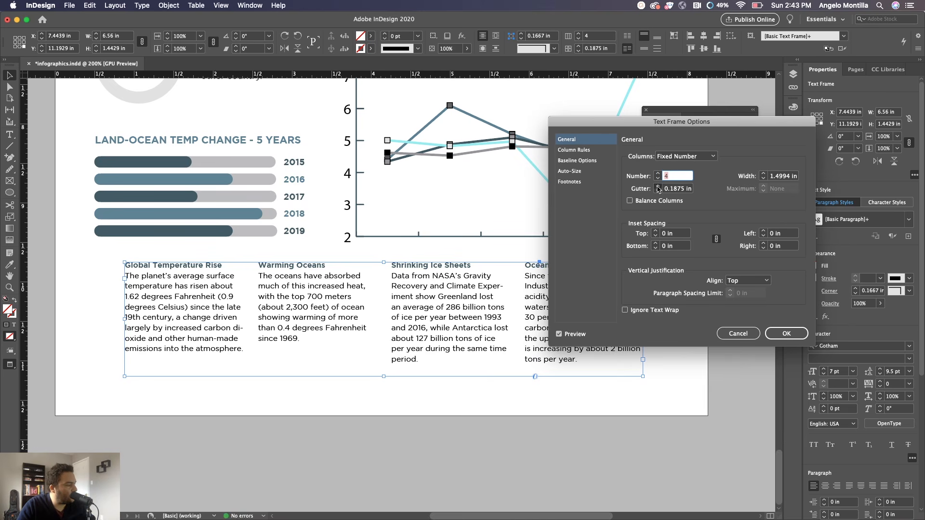
click(658, 187)
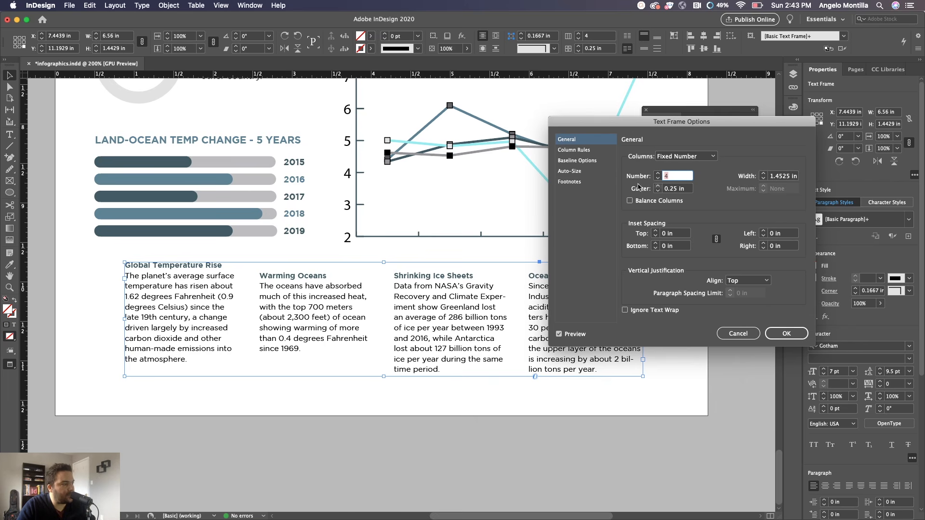
Step: Insert black column rules with a 0.25 pt stroke between the text frame's columns and apply the frame options
click(582, 152)
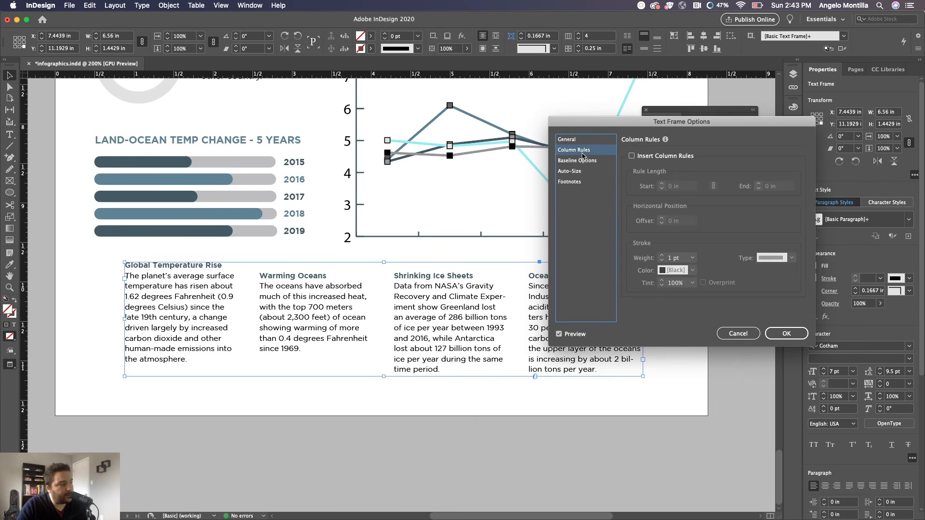
click(632, 157)
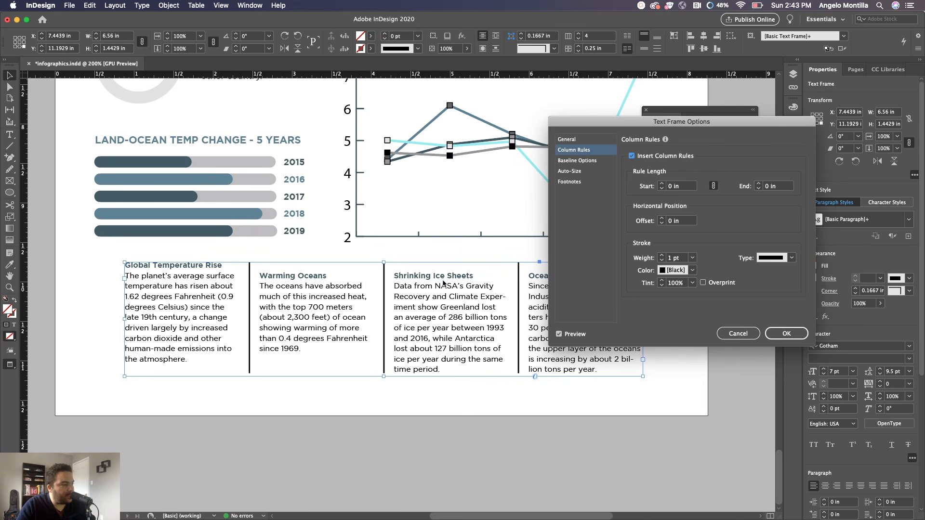
click(692, 258)
click(690, 288)
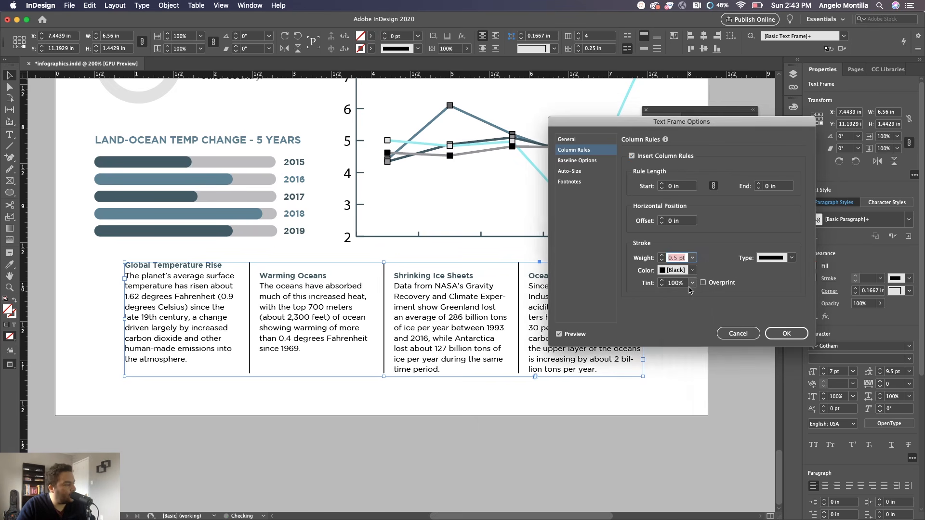
click(692, 258)
click(686, 278)
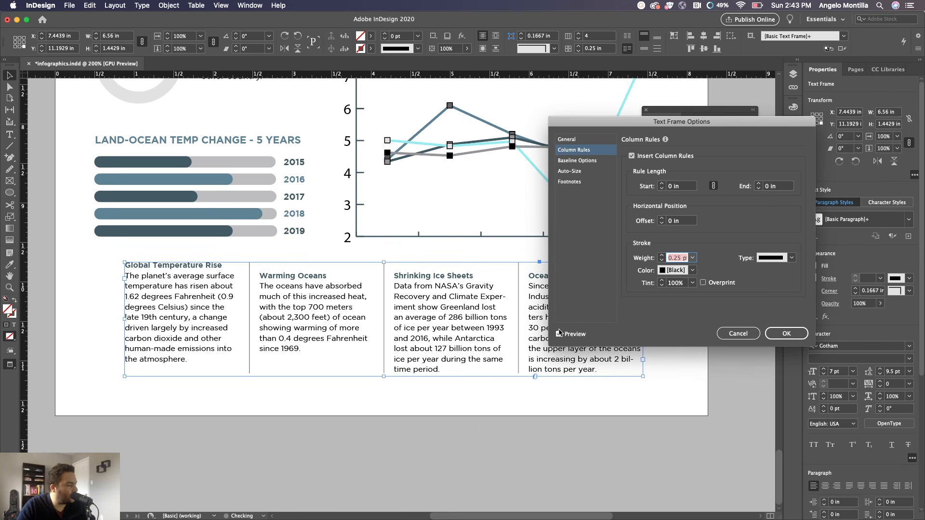
click(628, 126)
drag(628, 126, 734, 96)
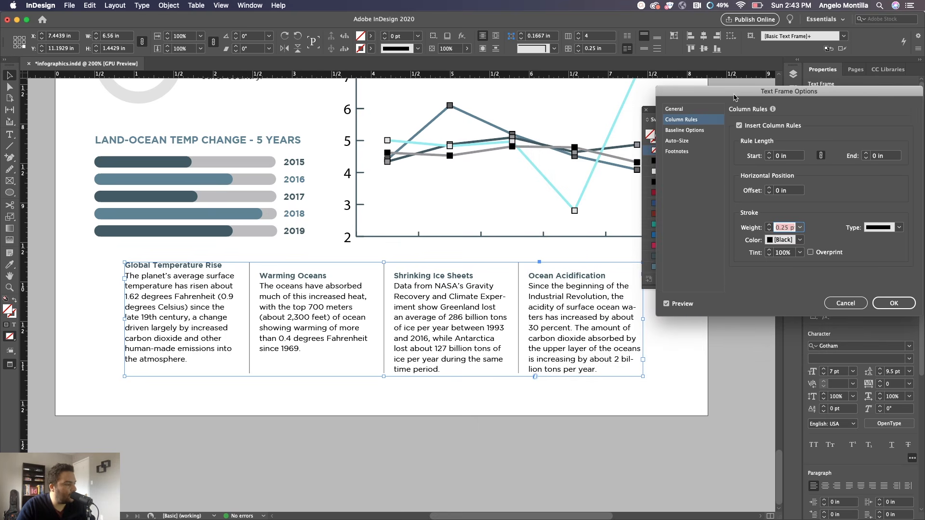
click(879, 303)
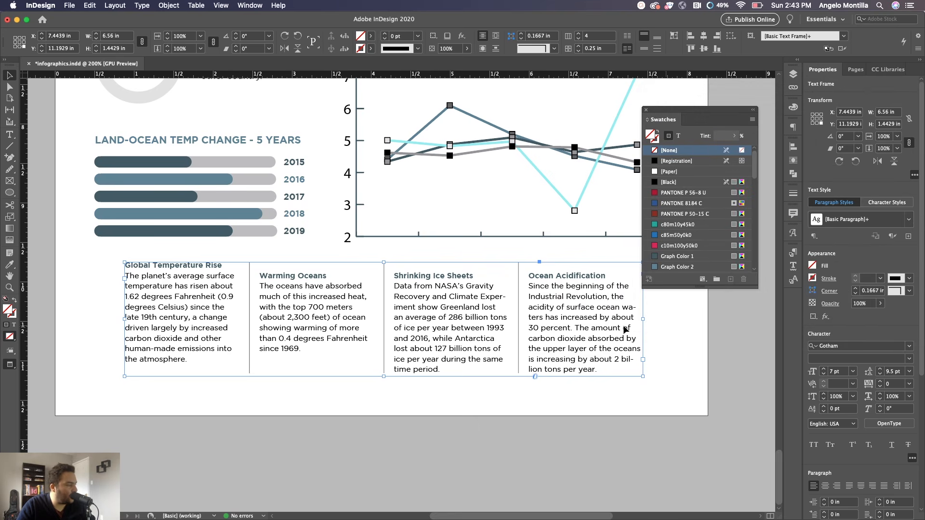
Step: Remove the blank line above Warming Oceans so the heading starts at the top of the second column
double_click(262, 276)
key(Return)
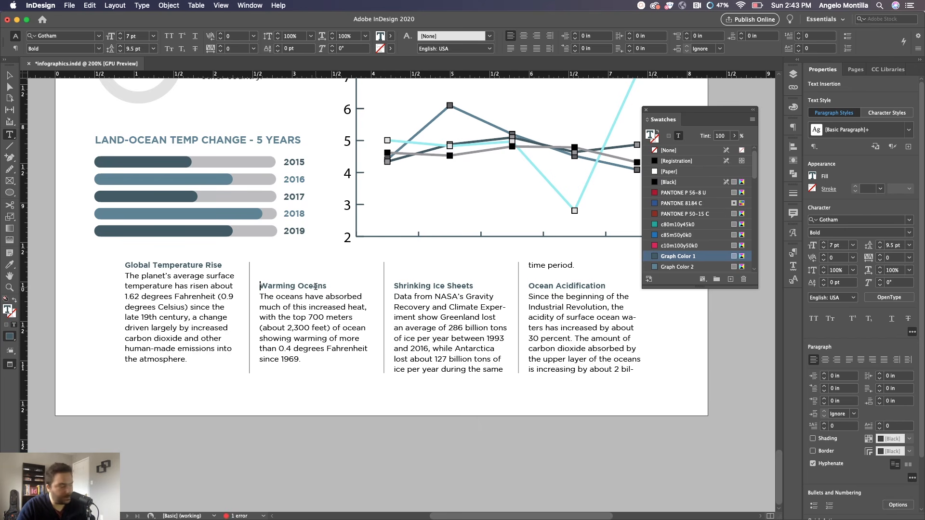
key(BackSpace)
click(9, 75)
click(383, 374)
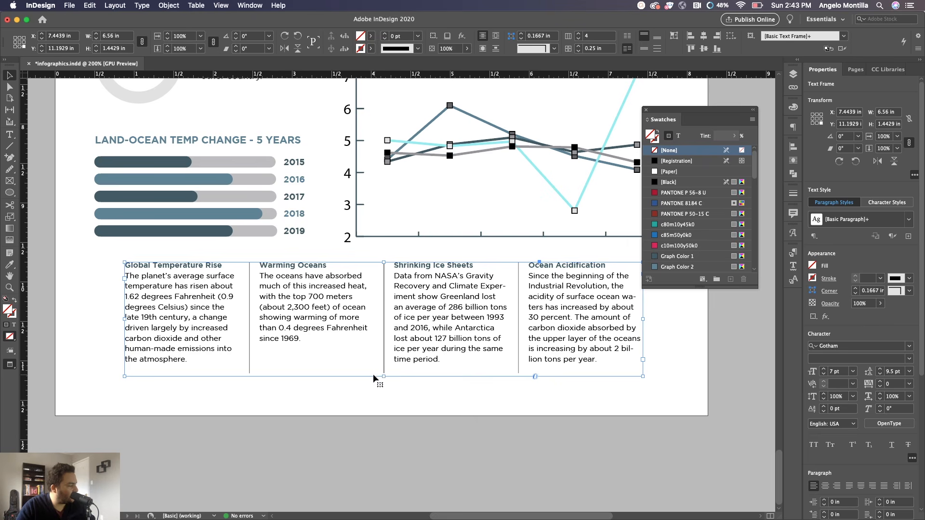
Step: Delete the blank line after "the atmosphere." at the end of the Global Temperature Rise text
double_click(148, 367)
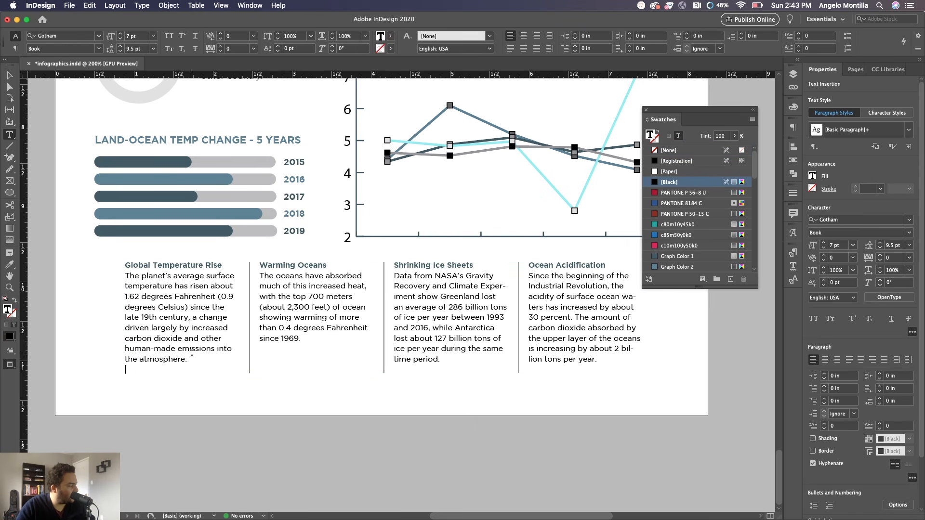
key(super+equal)
key(Delete)
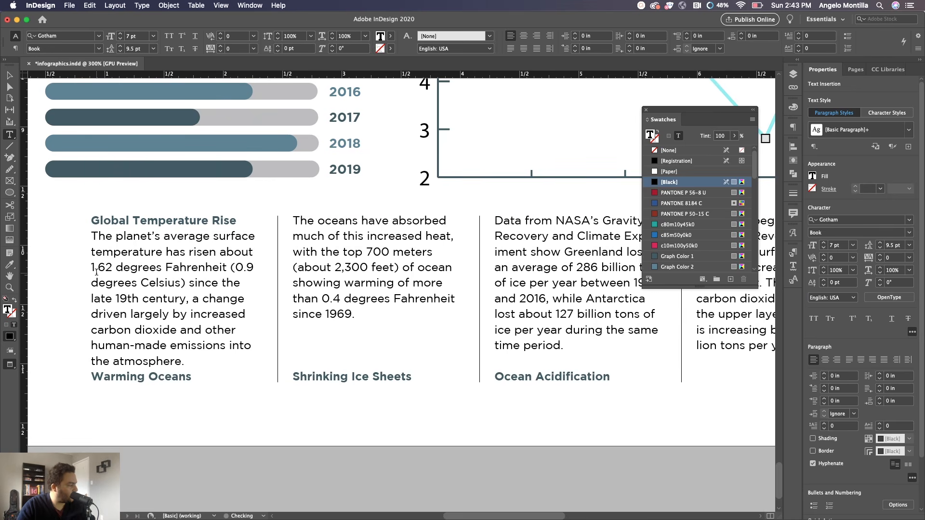
Step: Reduce the gap between "since 1969." and the Shrinking Ice Sheets heading to one blank line
click(305, 336)
key(Delete)
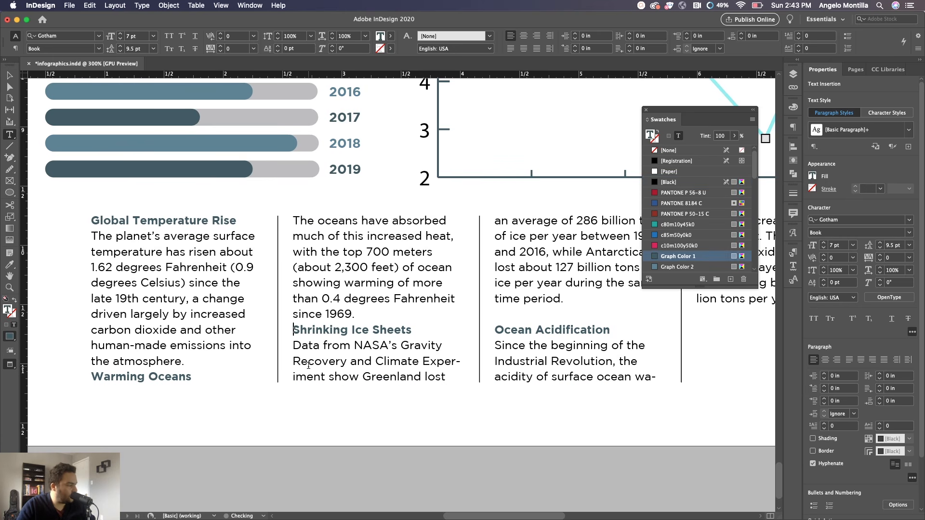
click(374, 314)
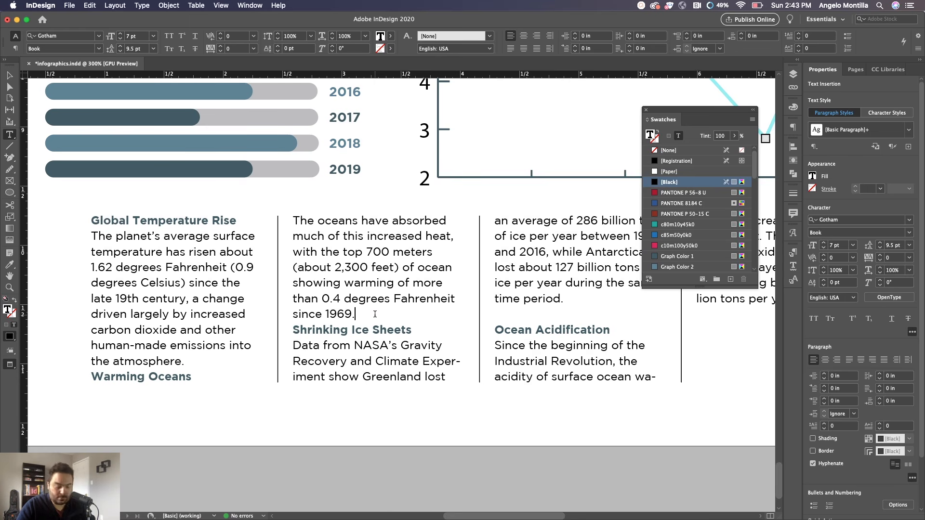
key(Return)
key(Escape)
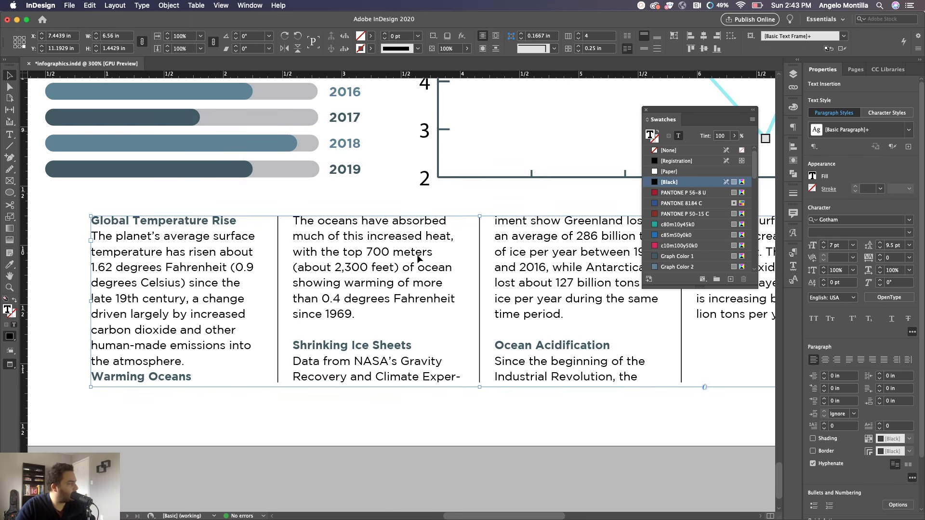
Step: Shorten the facts text frame from its lower edge to a height of about 1.27 in
scroll(288, 279, right, 5)
scroll(372, 277, left, 5)
scroll(421, 336, down, 1)
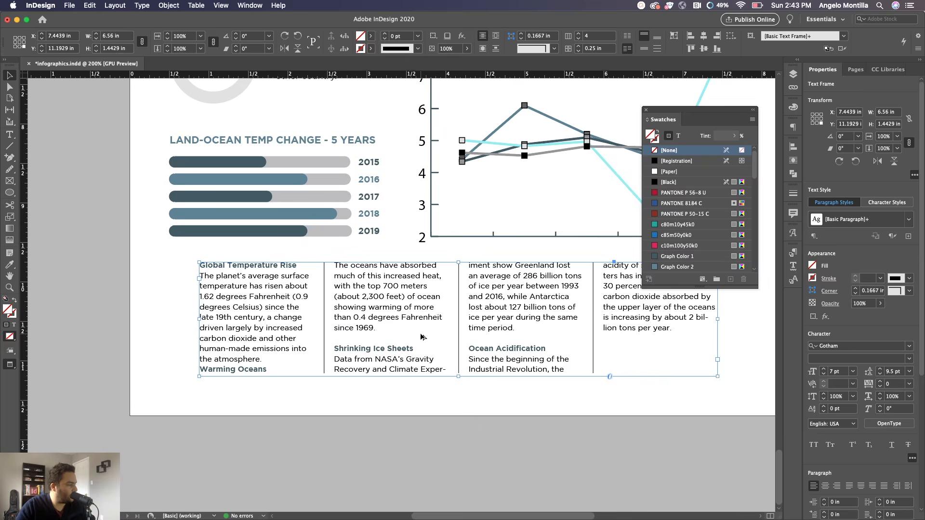
drag(458, 378, 458, 369)
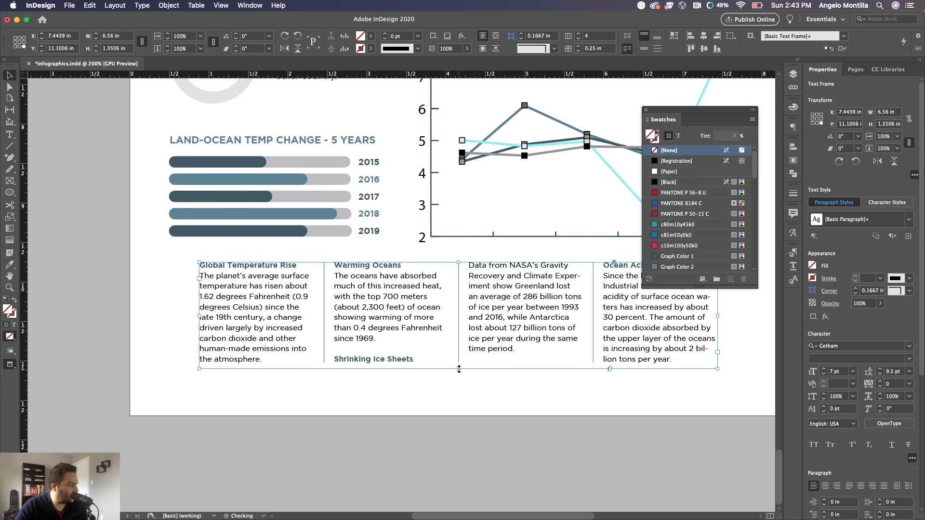
drag(458, 368, 459, 362)
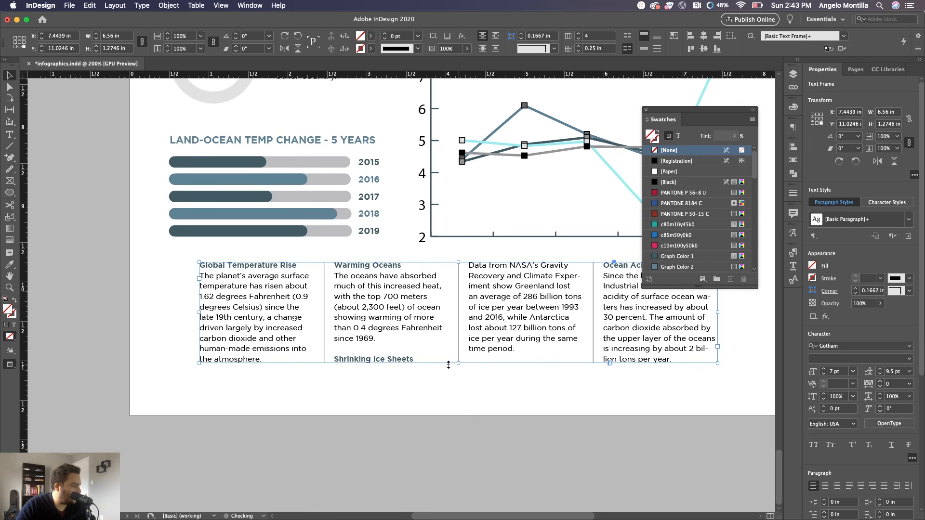
Step: Push Shrinking Ice Sheets to the top of the third column with a blank line and remove the one above Ocean Acidification
double_click(363, 346)
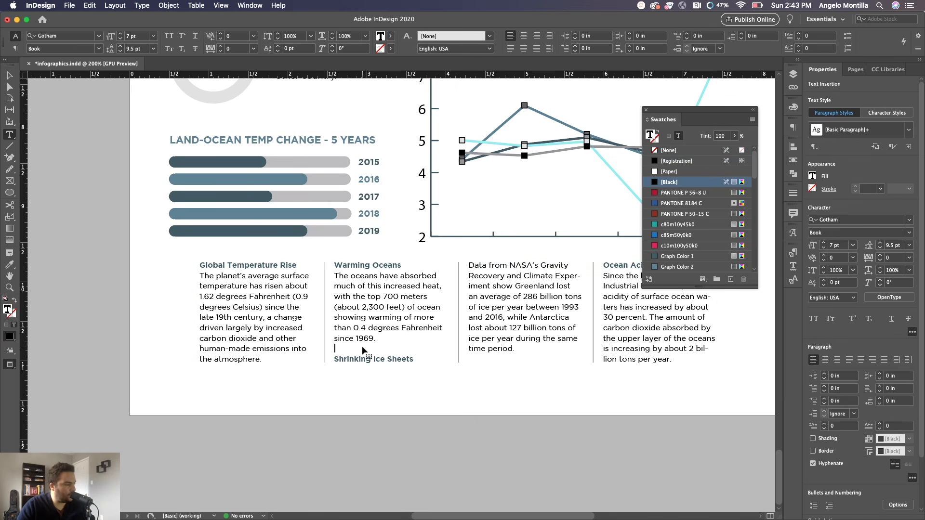
key(KP_Enter)
click(616, 269)
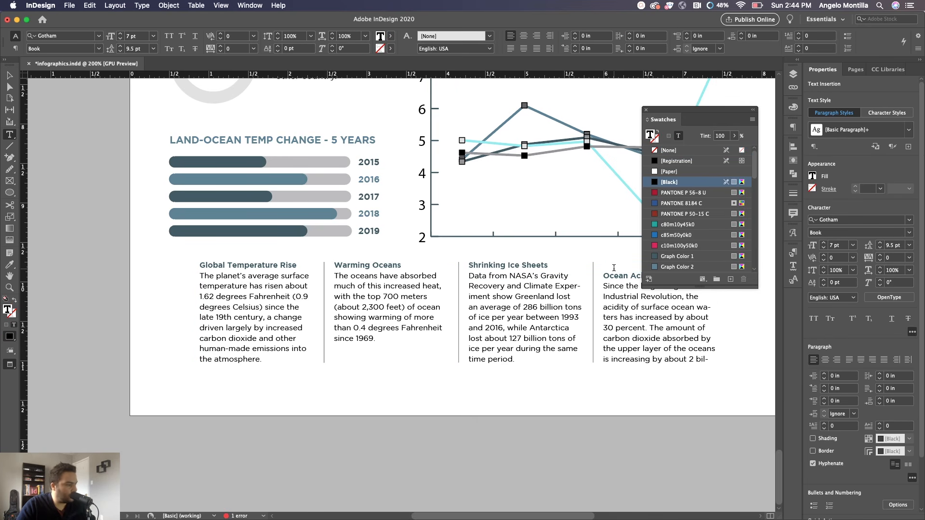
key(BackSpace)
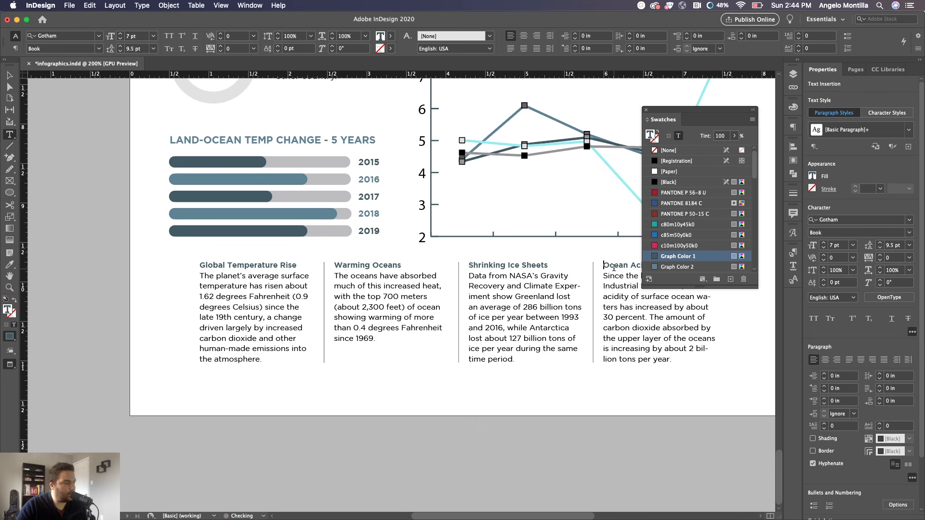
click(11, 77)
Step: Show the guides and nudge the facts text frame down toward the bottom margin, to a Y position of 11.1635 in
drag(261, 194, 163, 192)
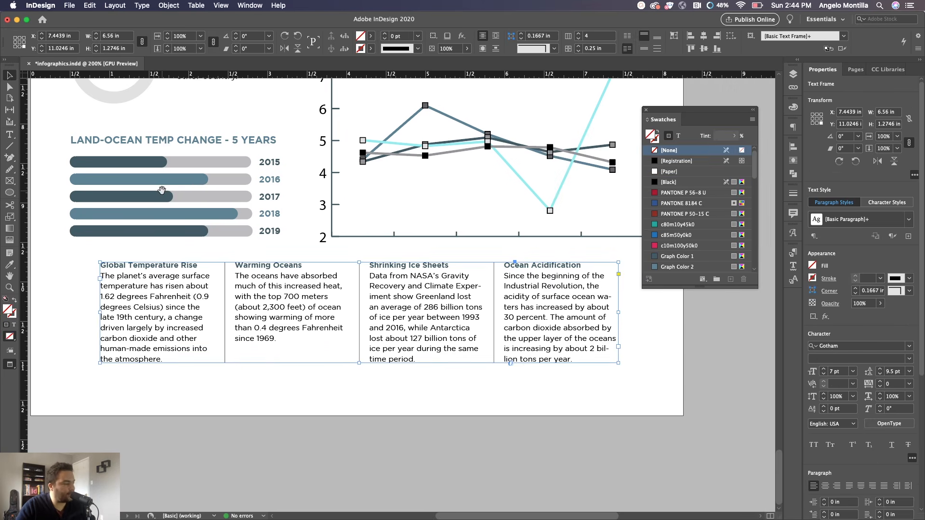
key(w)
key(Down)
key(Down)
key(Down)
key(Down)
key(Down)
key(Down)
key(Down)
key(Down)
key(Down)
key(Down)
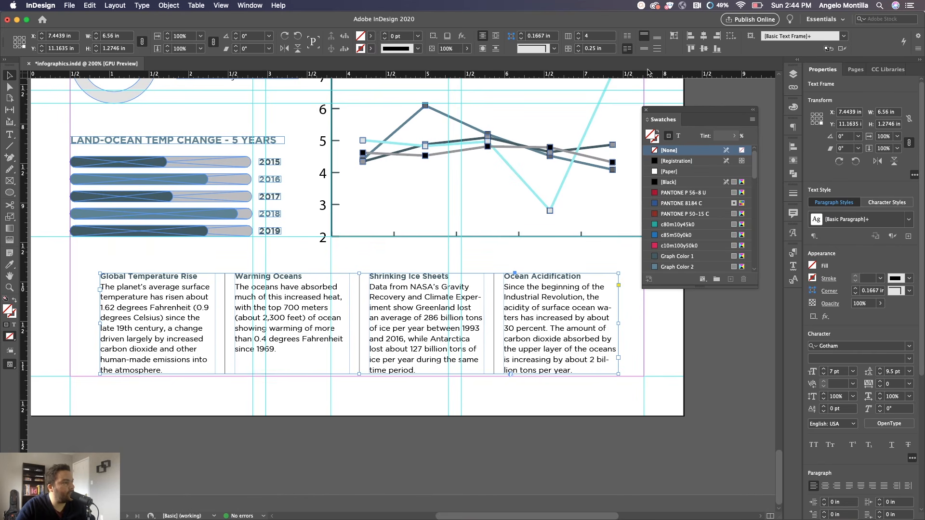
Step: Centre the facts text frame horizontally relative to the page and nudge it down to a Y position of 11.1774 in
click(732, 37)
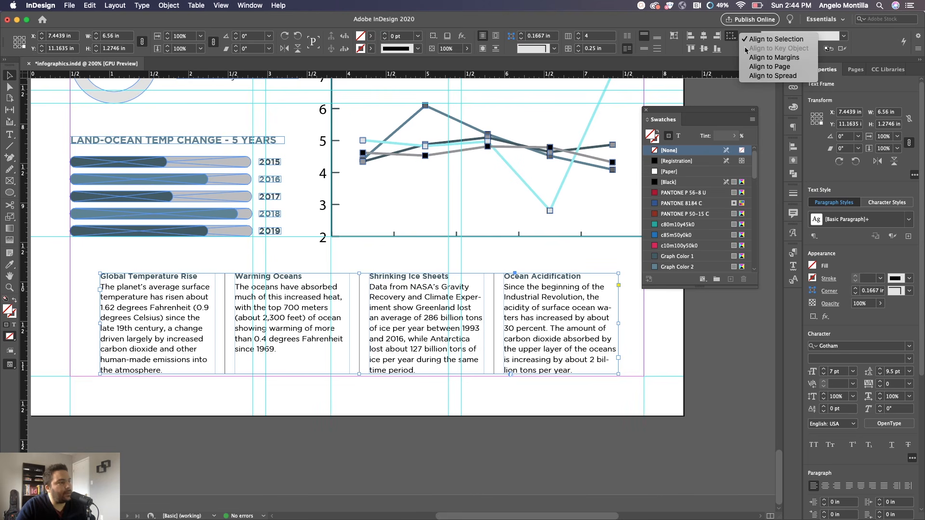
click(773, 57)
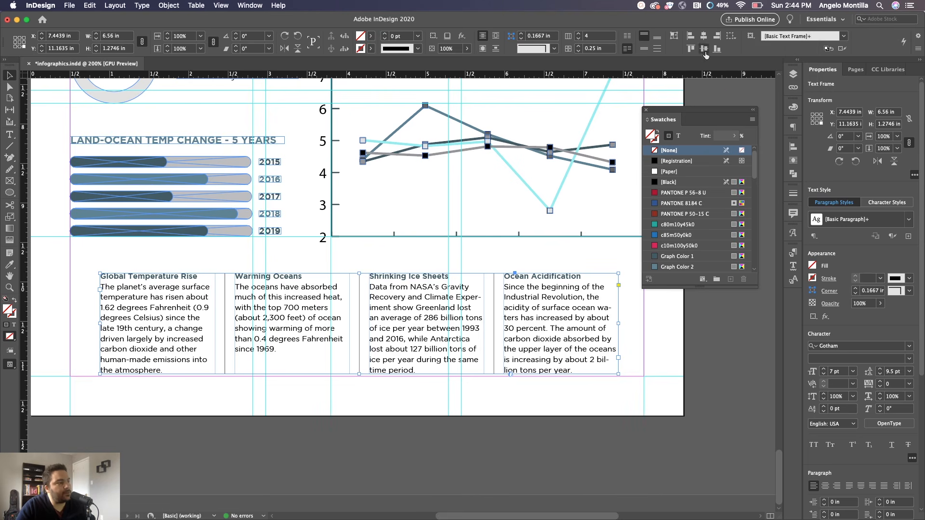
click(731, 36)
click(748, 67)
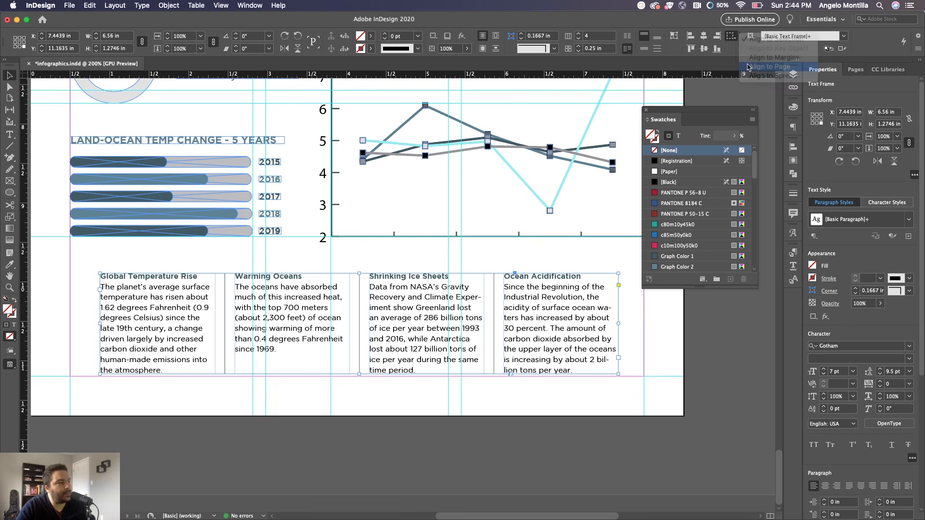
click(704, 36)
click(422, 249)
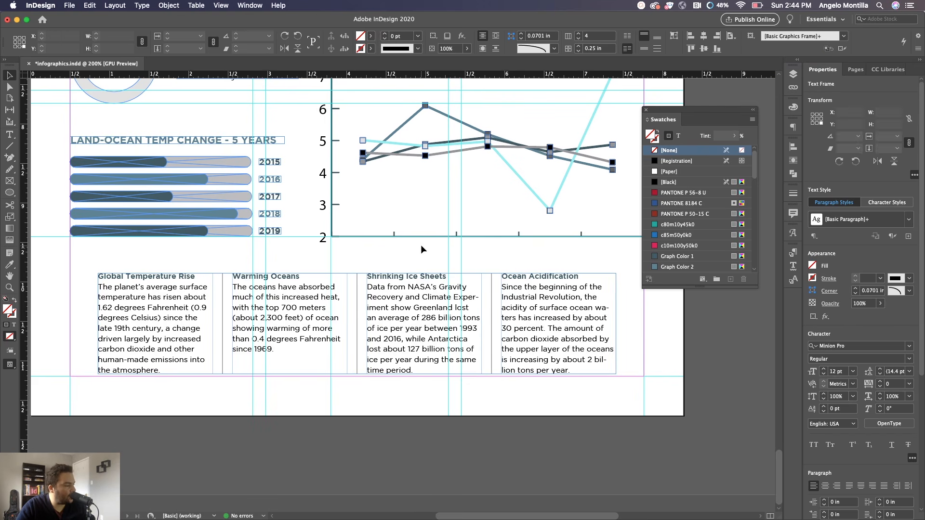
click(406, 318)
key(Down)
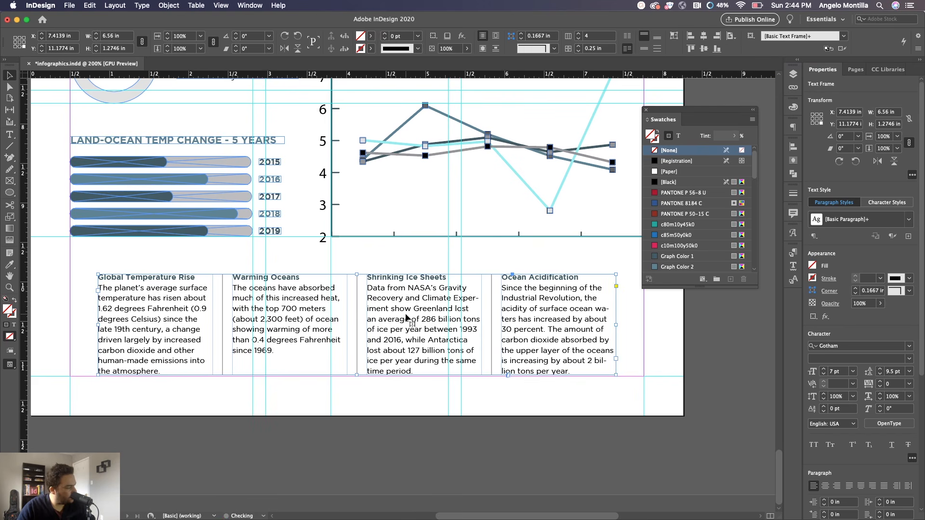
Step: Hide the guides and nudge the Arctic Sea Ice Minimum chart with its title slightly down
click(343, 265)
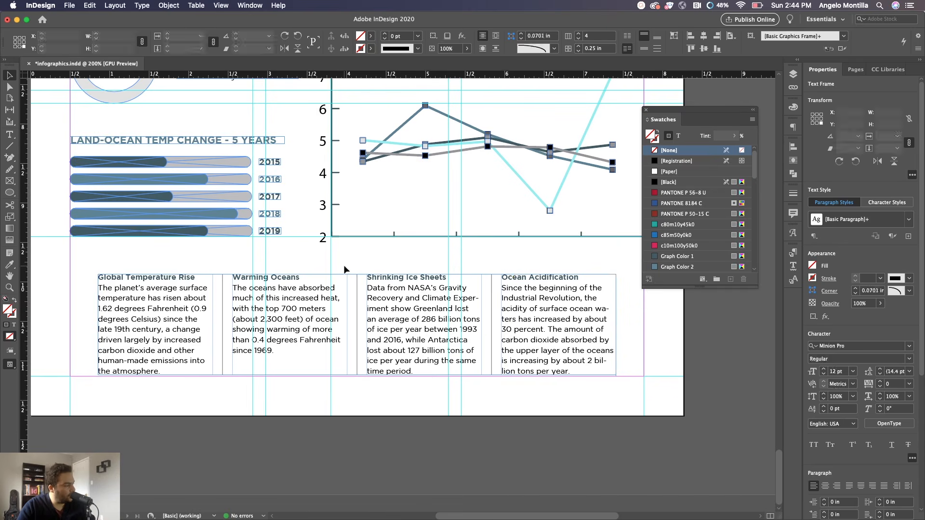
key(super+minus)
key(super+minus)
scroll(343, 289, up, 2)
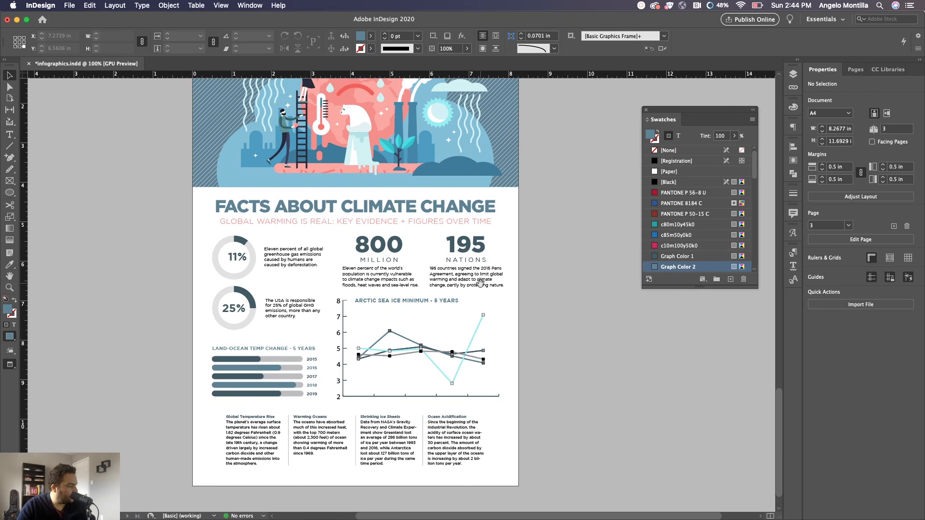
drag(332, 297, 511, 405)
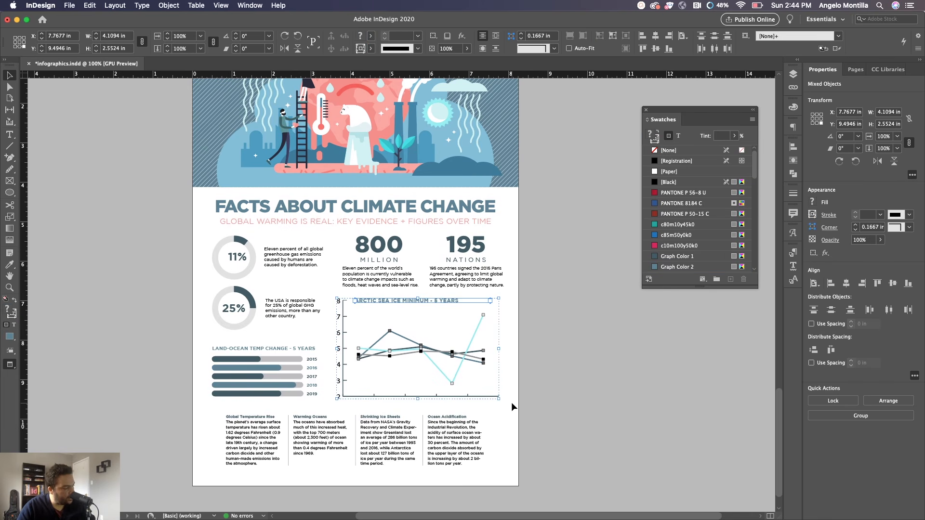
Step: Nudge the Land-Ocean Temp Change title, bars and year labels down to a Y position of 9.4526 in
drag(190, 340, 318, 397)
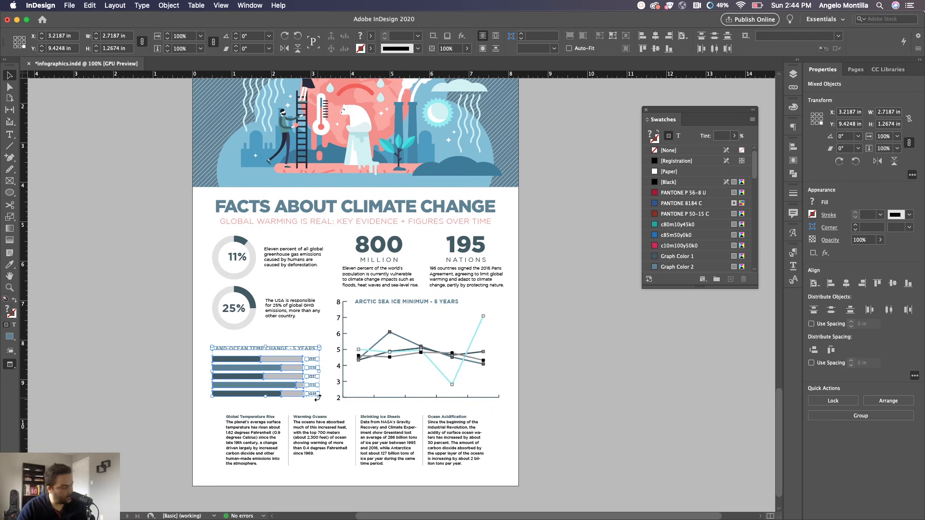
key(Down)
key(Down)
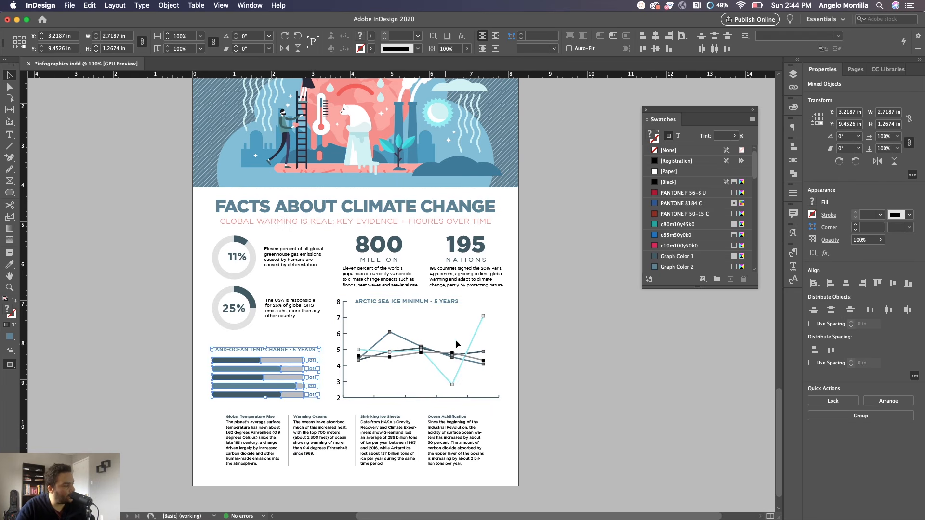
click(535, 327)
Step: Nudge the "Global warming is real" subtitle slightly down, away from the main title
click(369, 221)
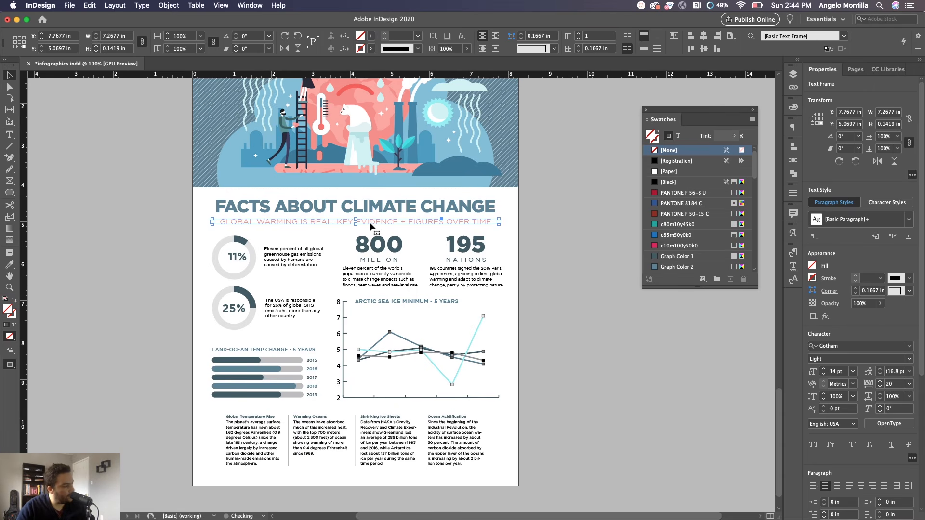
click(551, 238)
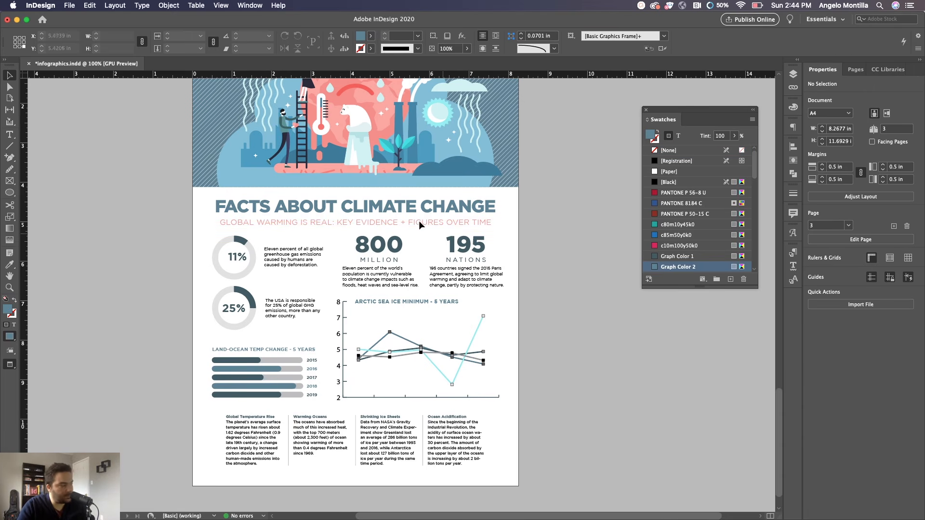
key(super+minus)
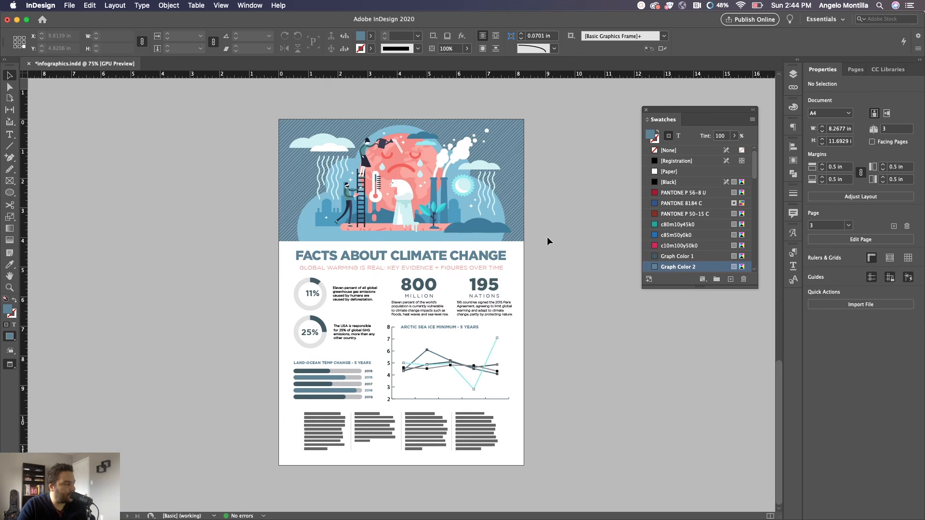